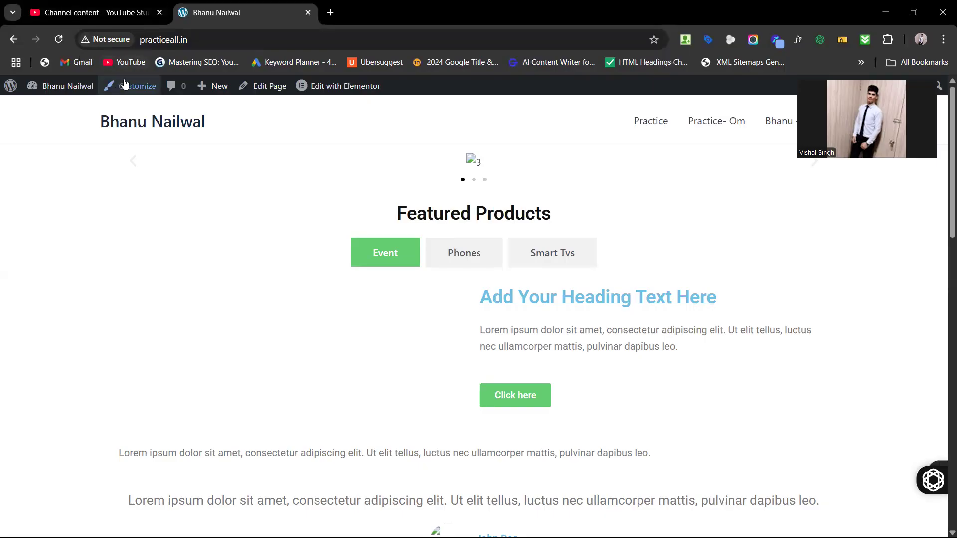
Step: Change the address to practiceall.in/wp-admin to load the admin Dashboard
click(228, 42)
click(228, 42)
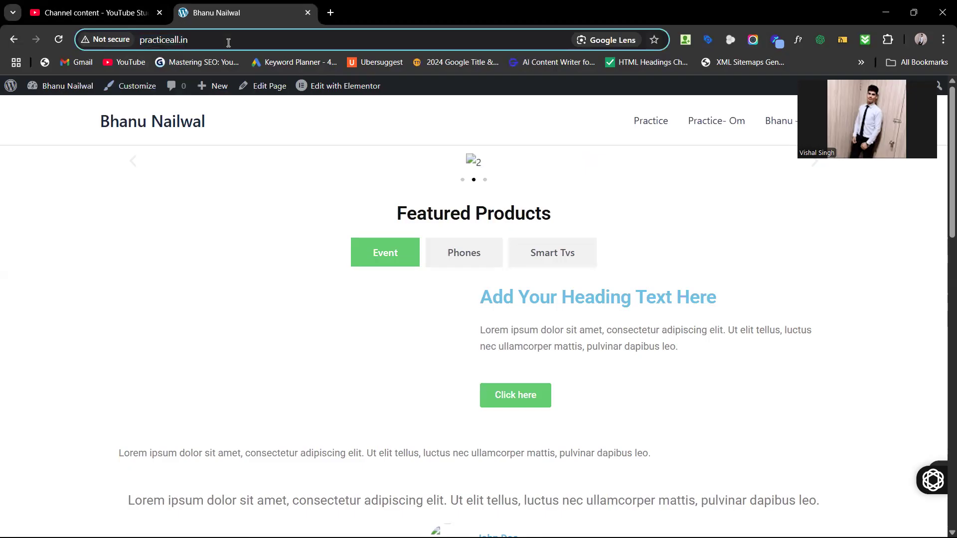
text(/)
key(Right)
key(Return)
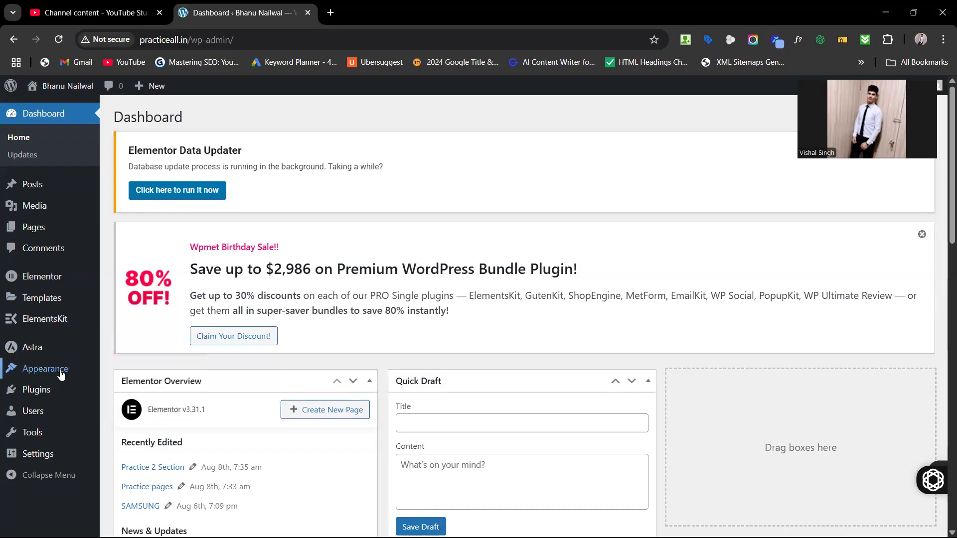
Step: Open Appearance > Customize for the practiceall.in site from the admin sidebar
mouse_move(61, 373)
mouse_move(87, 365)
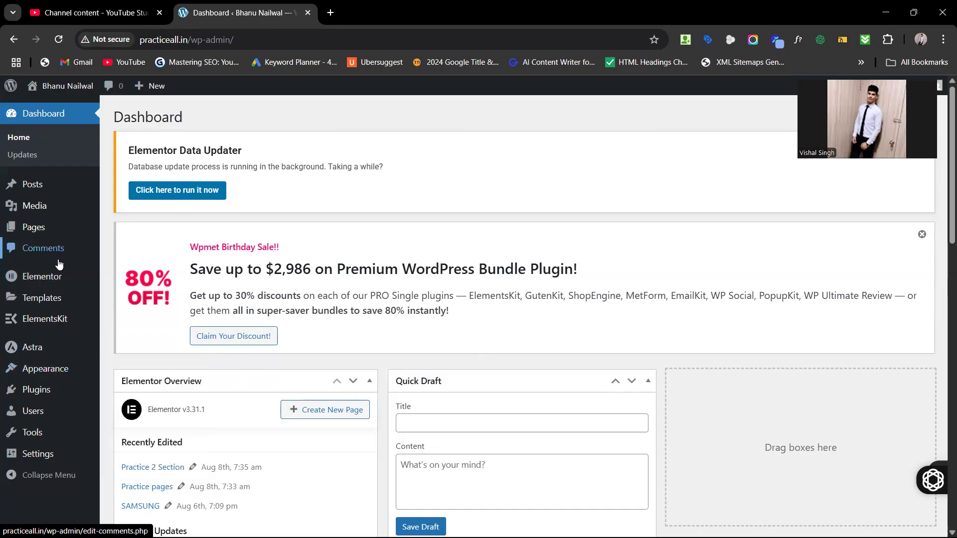
mouse_move(55, 330)
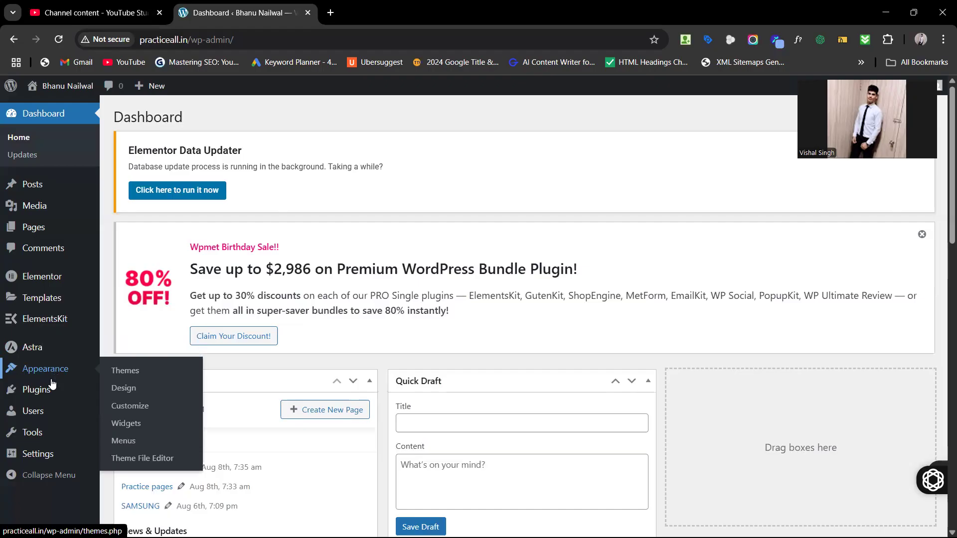
scroll(53, 383, down, 1)
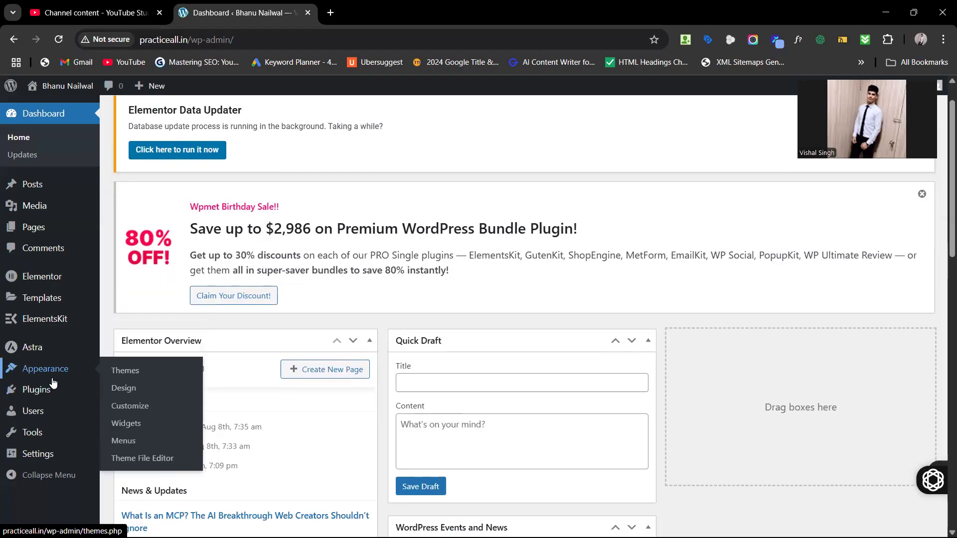
scroll(54, 383, up, 1)
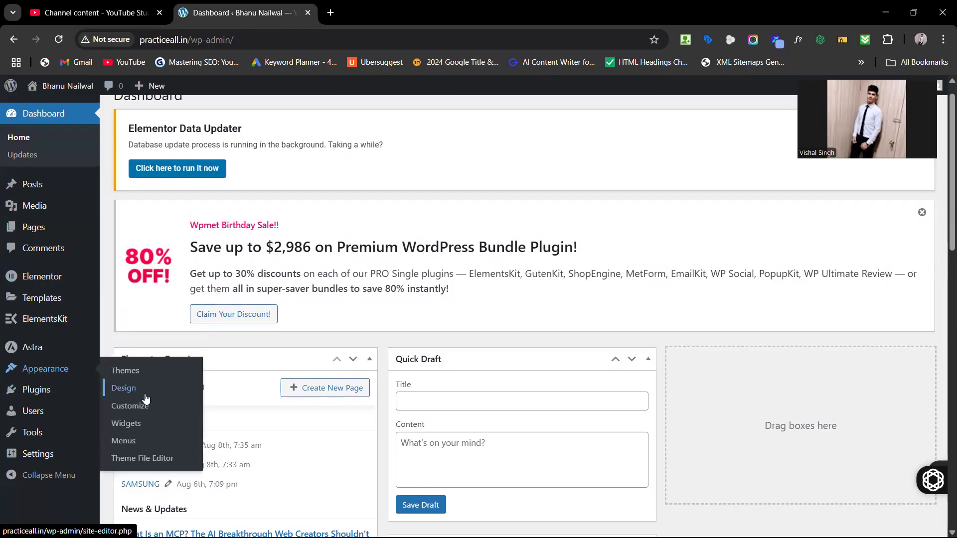
click(139, 408)
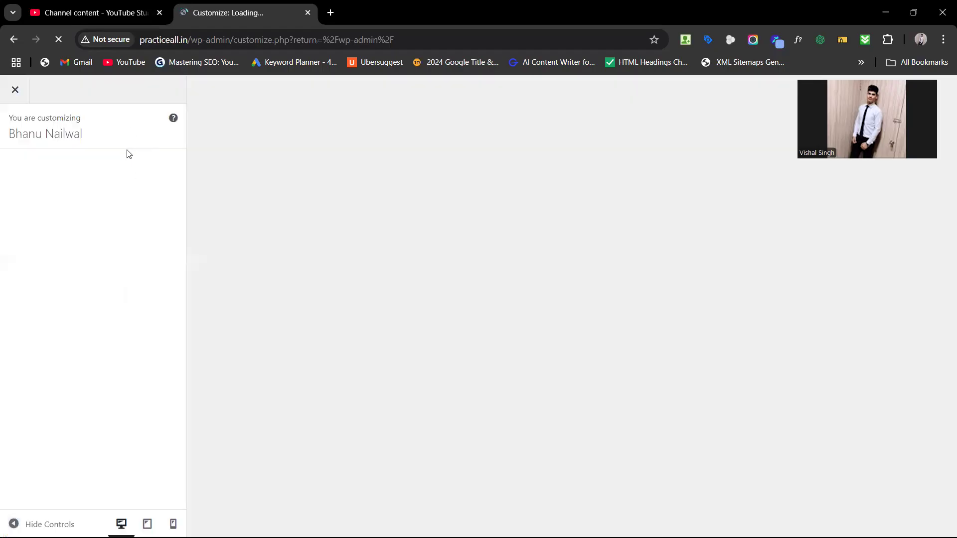
Step: Load vish2kill.shop/wp-admin in a new tab and open its Appearance > Customize
click(326, 15)
text(vish)
key(Right)
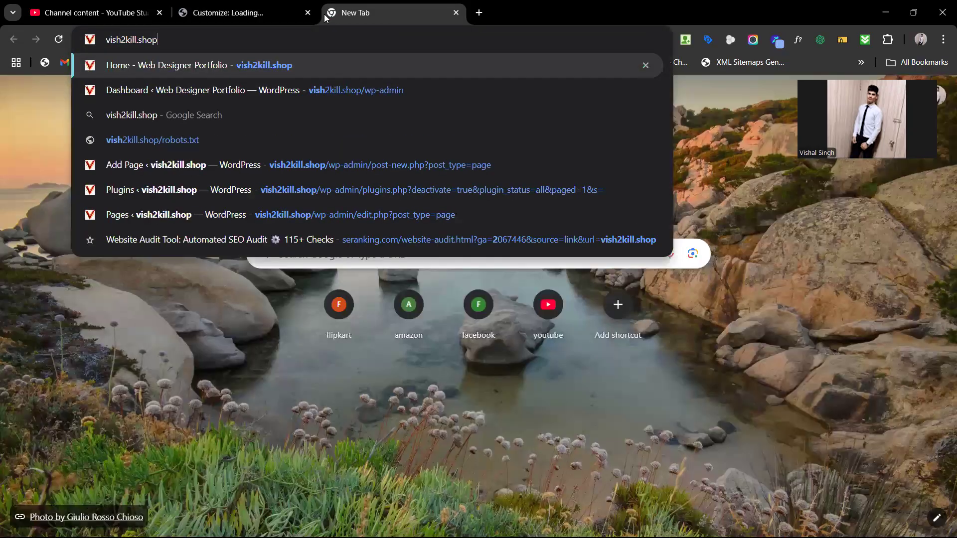
text(/wp)
key(Return)
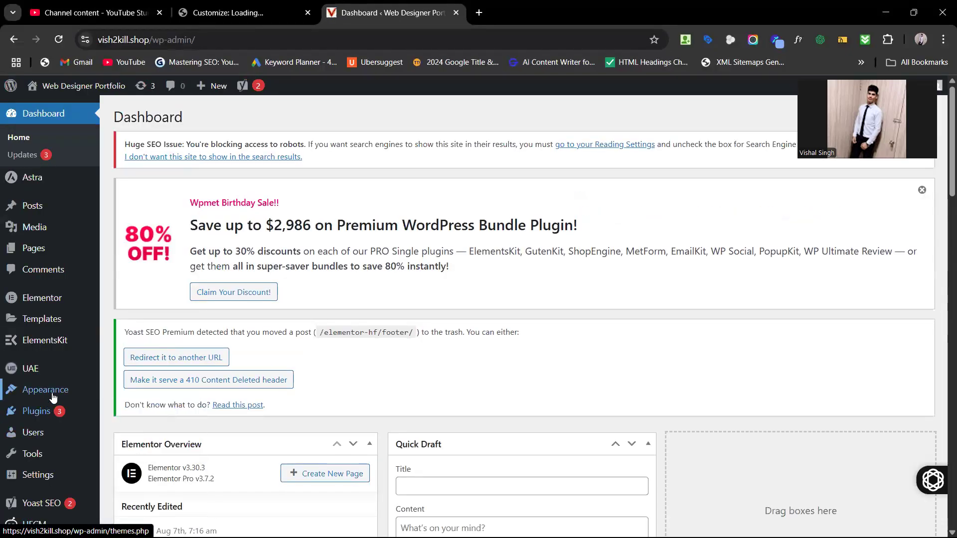
mouse_move(53, 398)
click(130, 427)
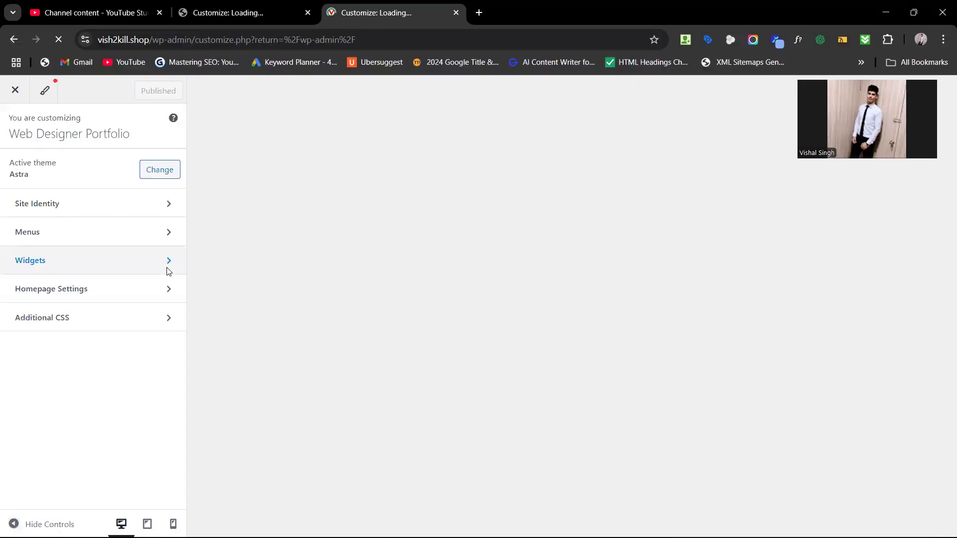
Step: Return to the vish2kill.shop Customizer tab and open the Header section
click(229, 13)
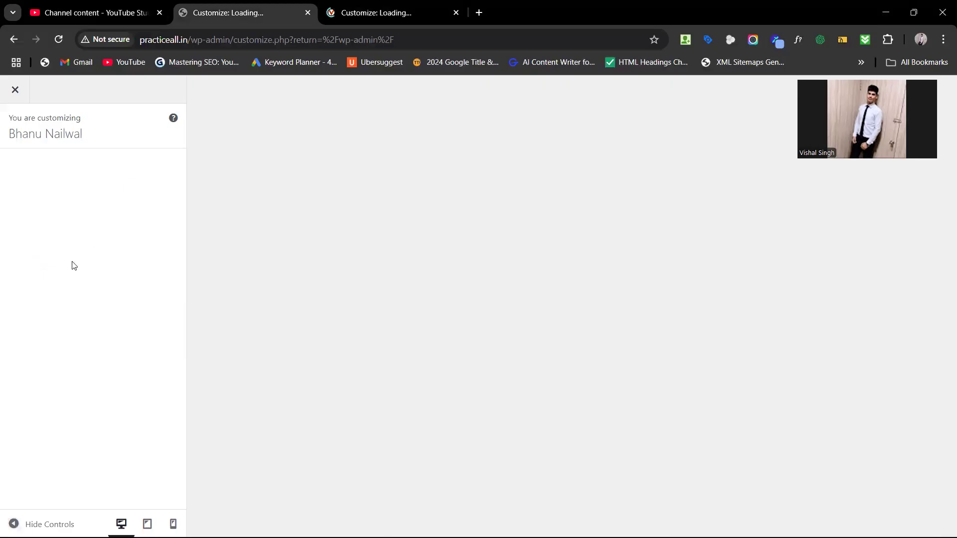
click(344, 13)
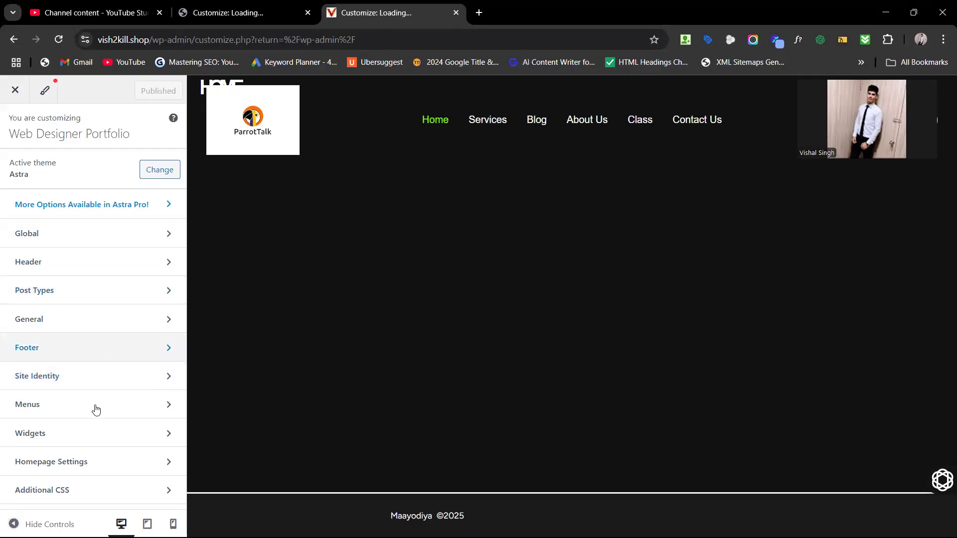
click(65, 262)
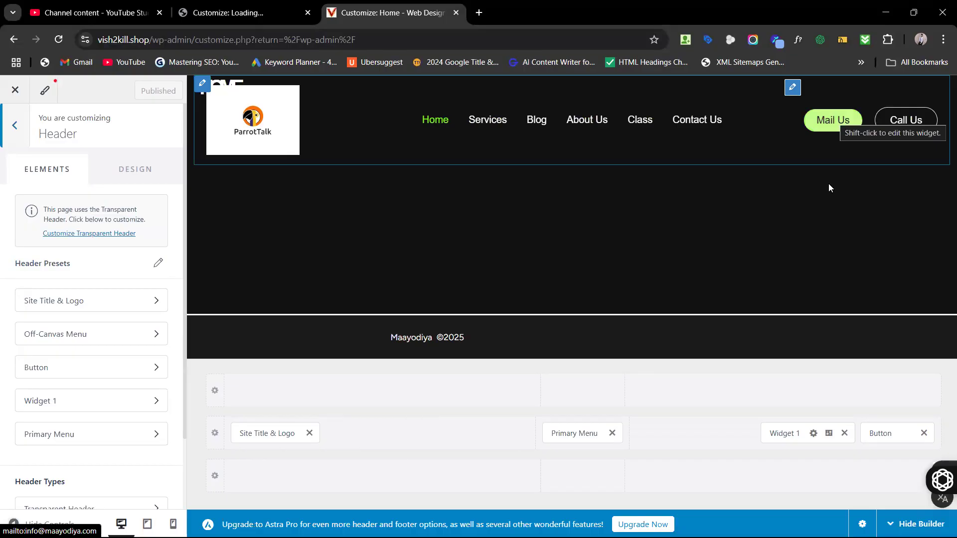
Step: Remove and re-add Widget 1 in the header row, then open its content
click(845, 433)
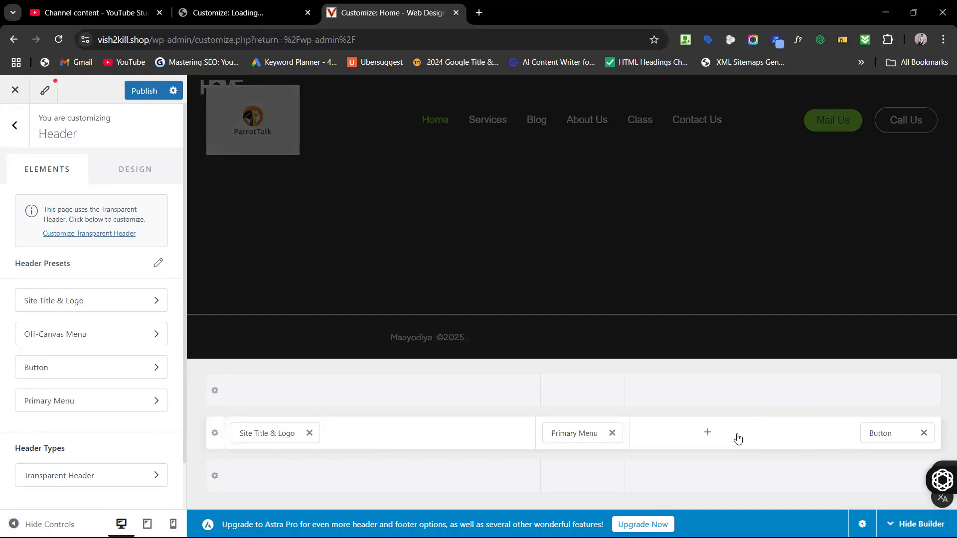
click(708, 433)
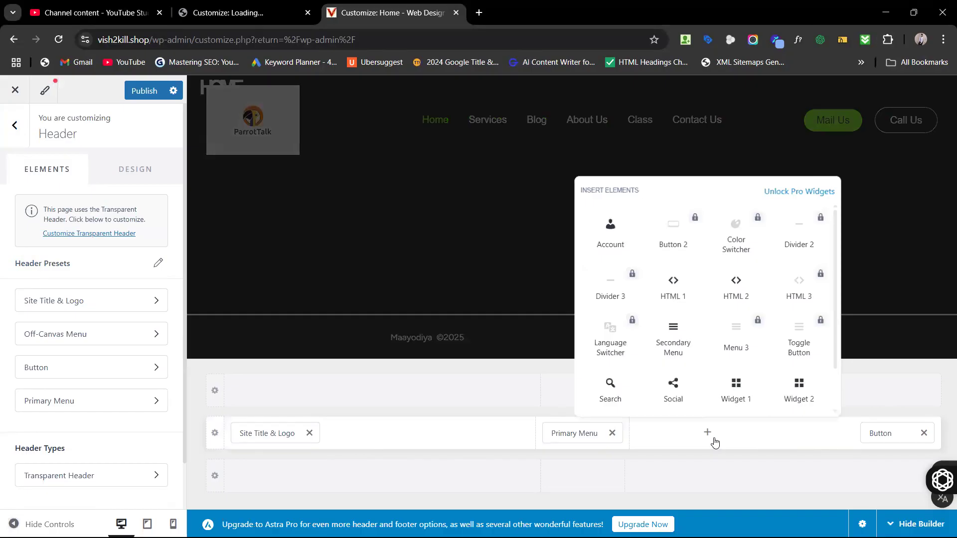
click(726, 388)
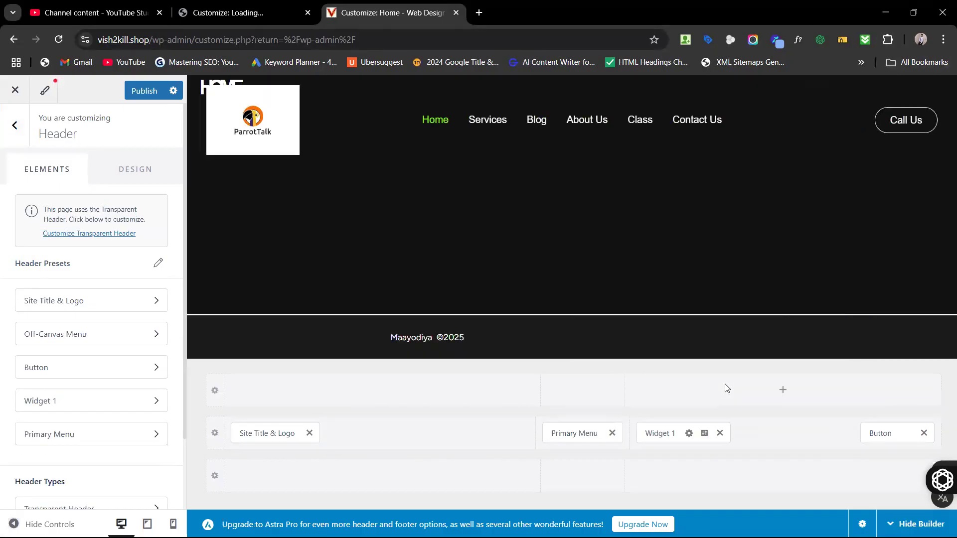
click(676, 434)
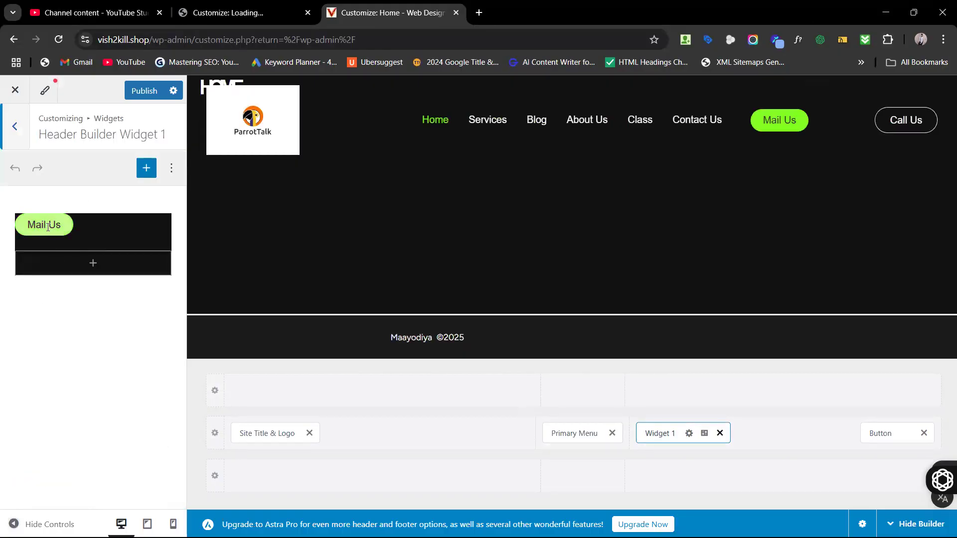
Step: Delete the Mail Us button text, unlink its e-mail, and remove Widget 1 from the header
click(48, 227)
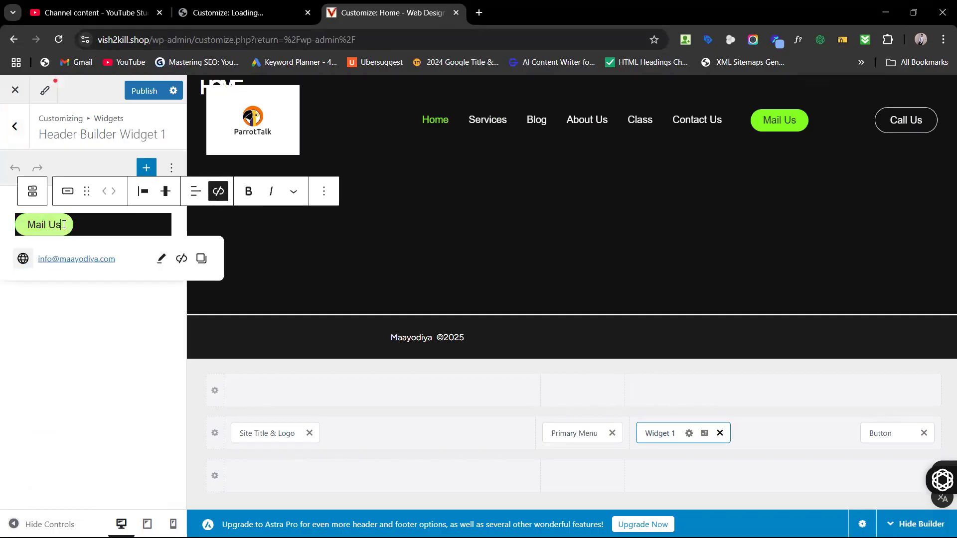
key(BackSpace)
key(BackSpace)
key(BackSpace)
key(BackSpace)
key(BackSpace)
key(BackSpace)
key(BackSpace)
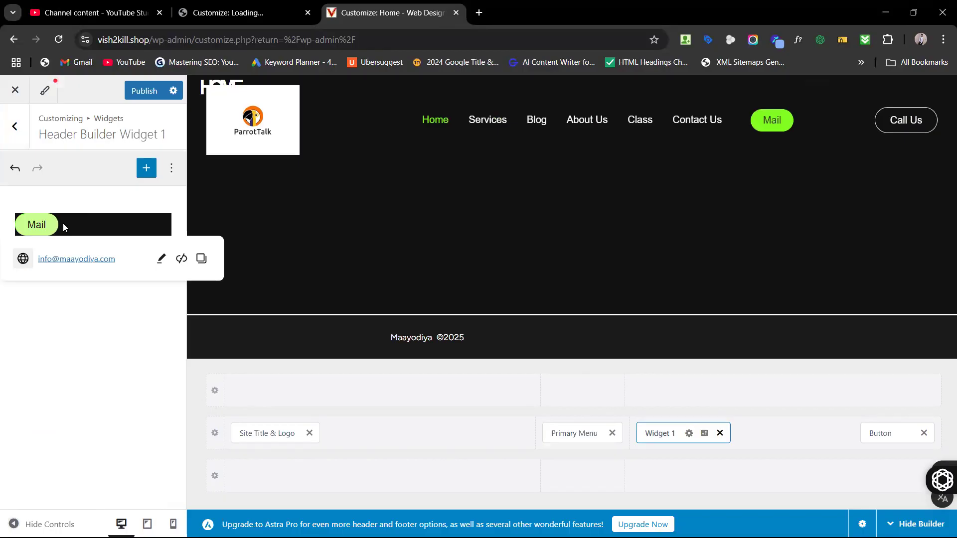
click(181, 260)
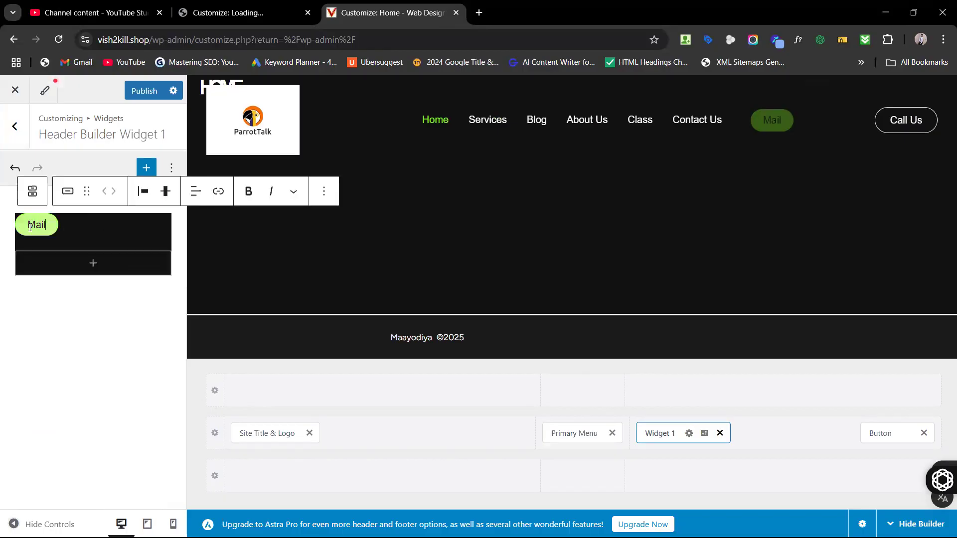
click(43, 226)
key(BackSpace)
key(BackSpace)
key(BackSpace)
key(BackSpace)
key(BackSpace)
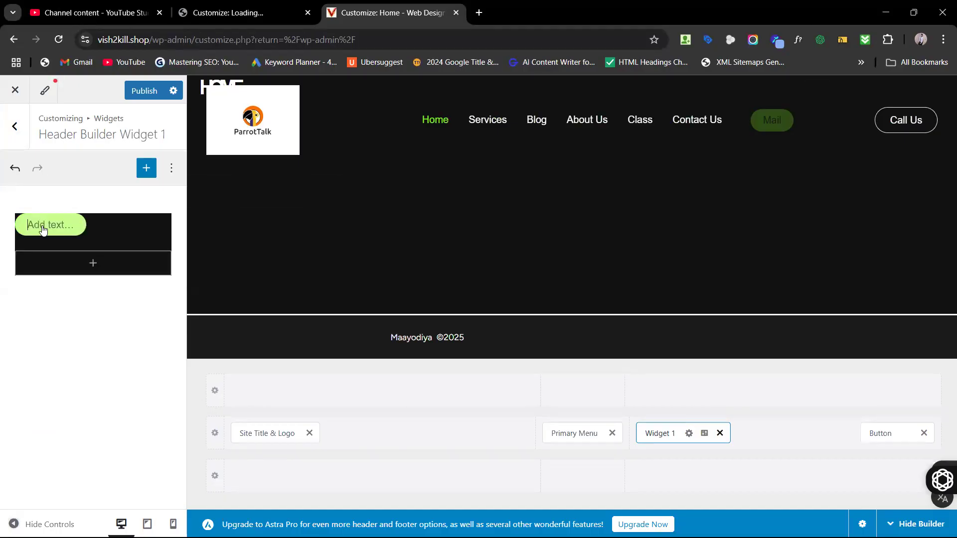
click(720, 433)
Step: Add Widget 2 to the header row with a Buttons block reading 'Mail us'
click(707, 433)
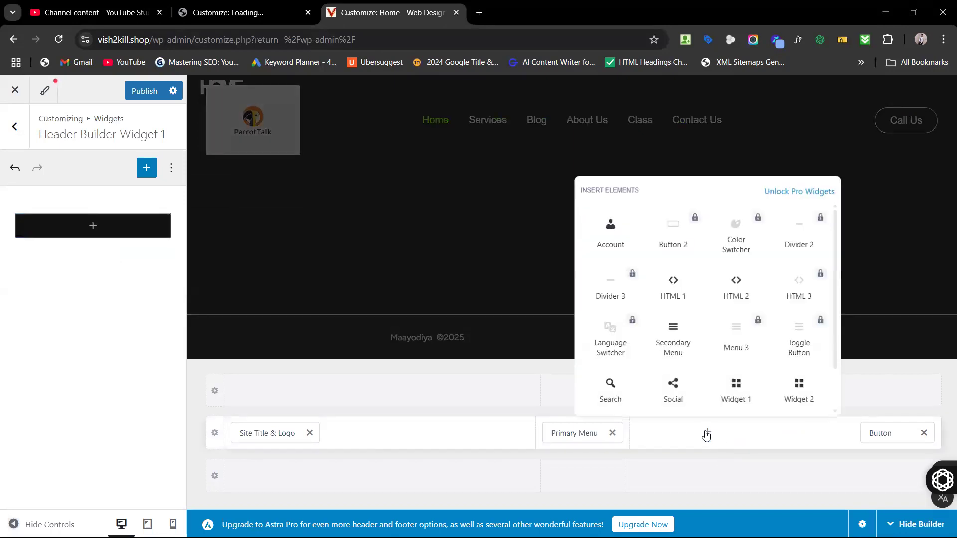
click(799, 395)
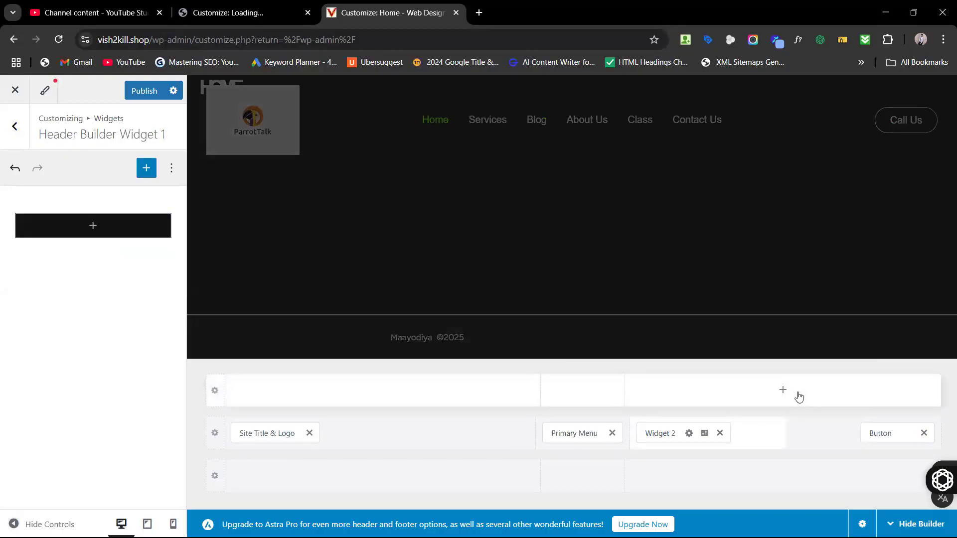
click(90, 233)
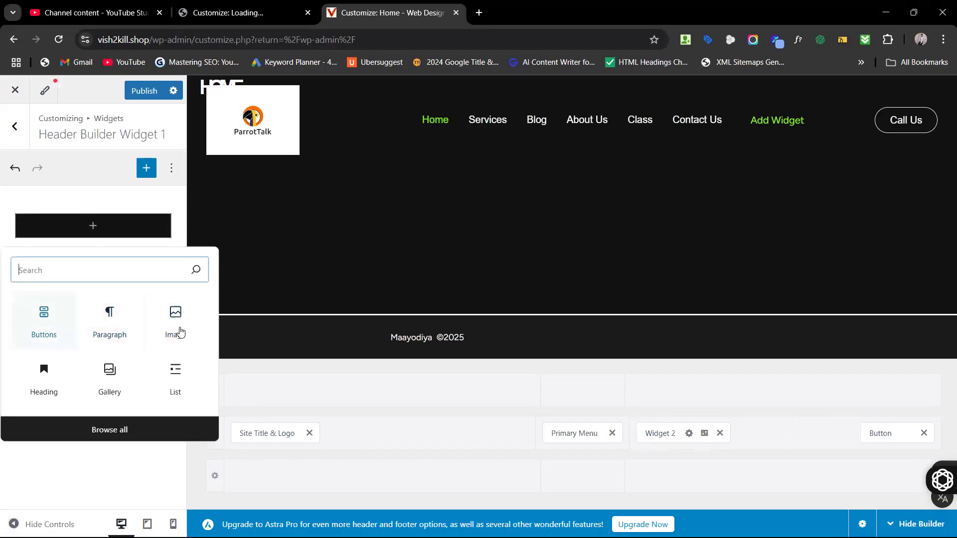
click(48, 325)
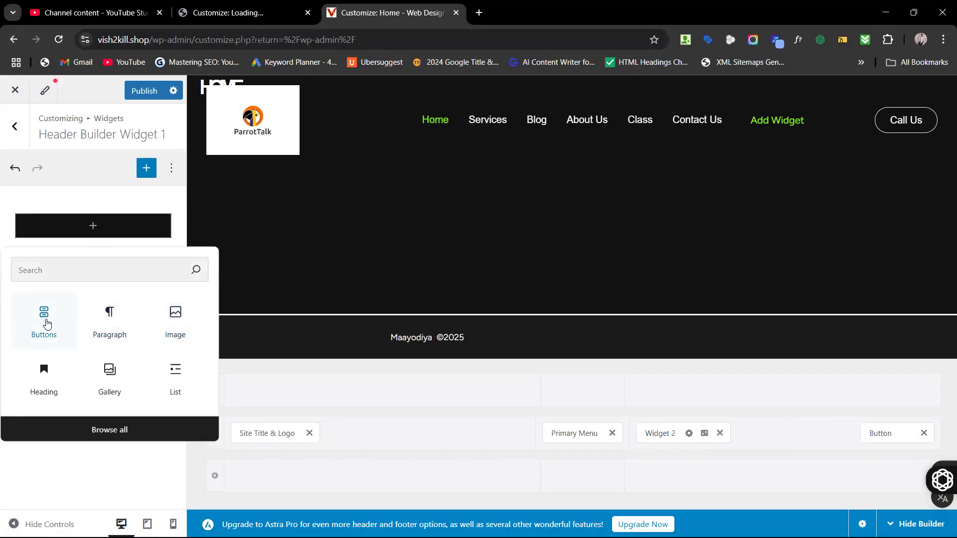
click(47, 324)
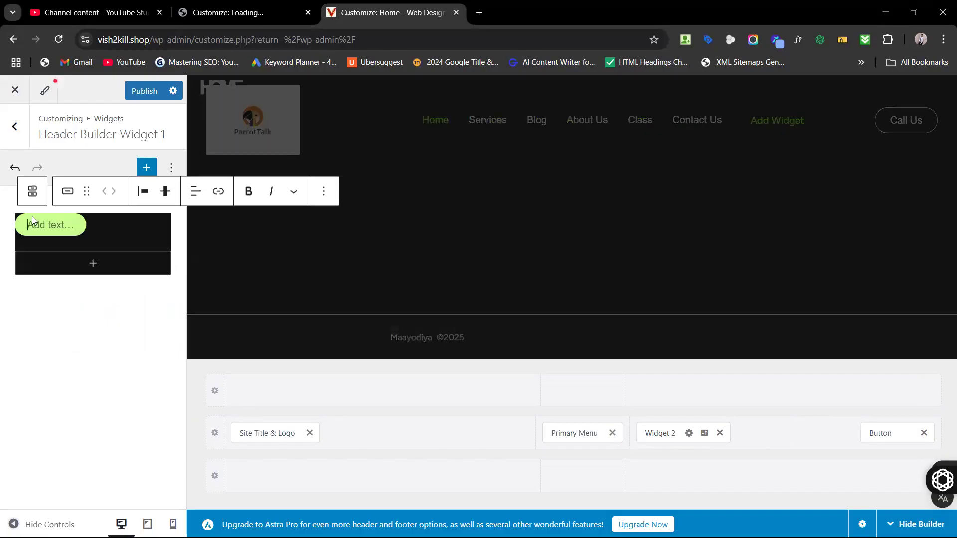
text(Mail )
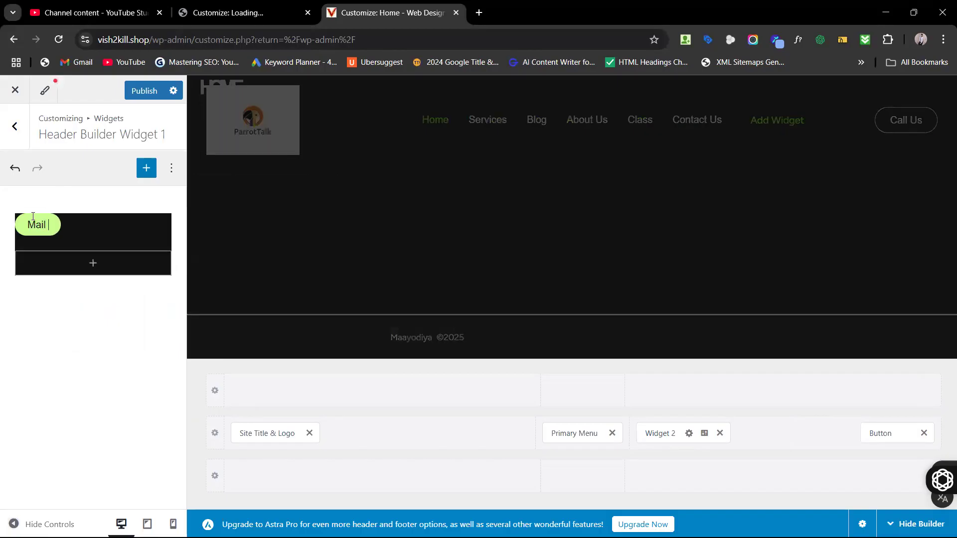
text(us)
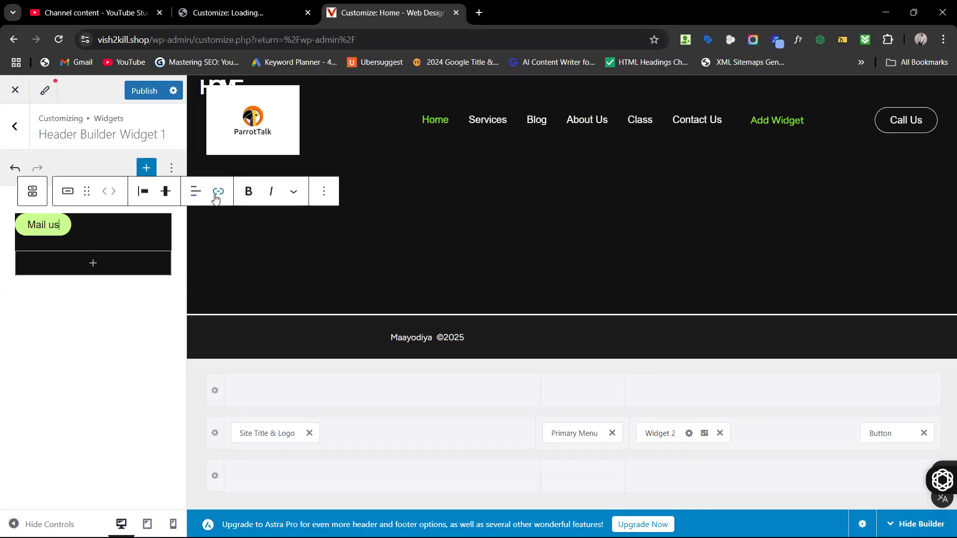
Step: Link the Mail us button to a mailto e-mail address and publish
click(217, 192)
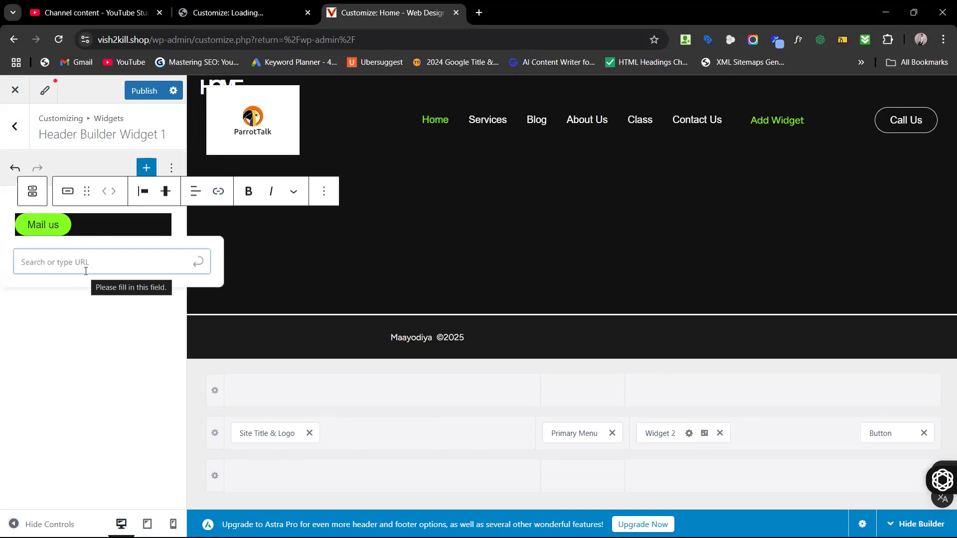
text(m)
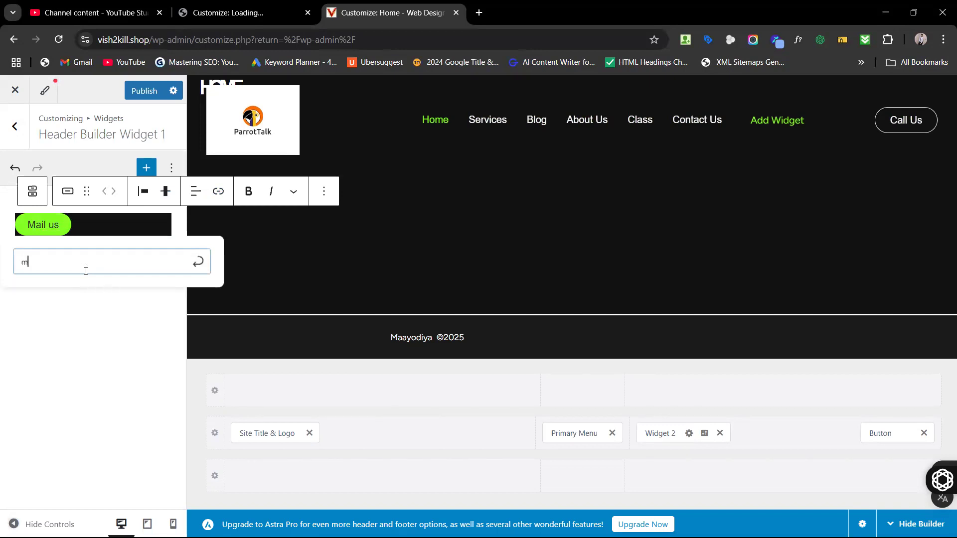
text(ailto:ksjhfskjh@kjsfhks)
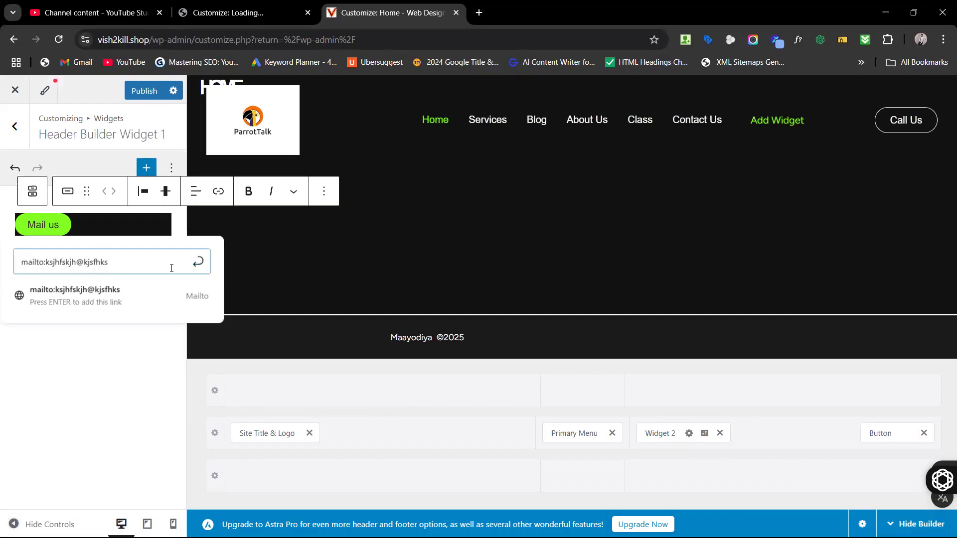
key(Return)
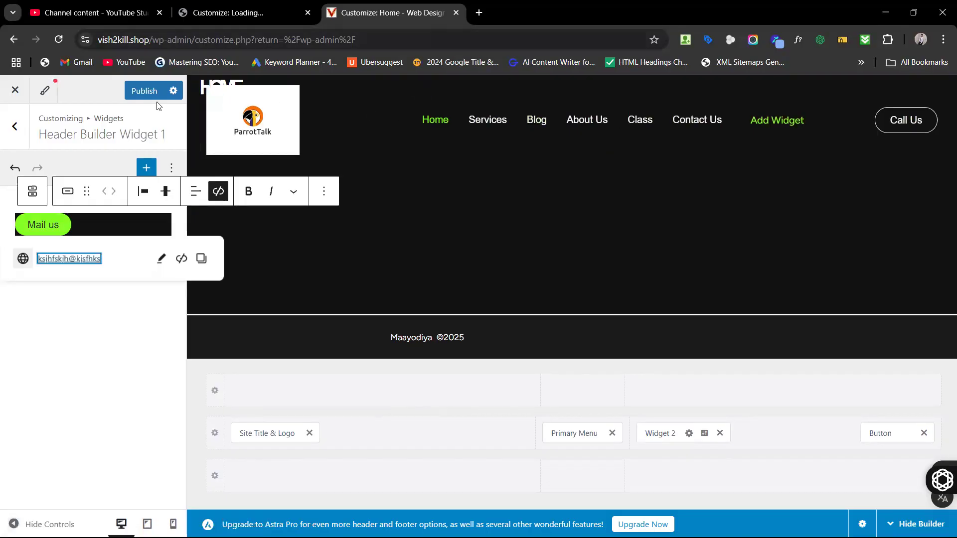
click(144, 91)
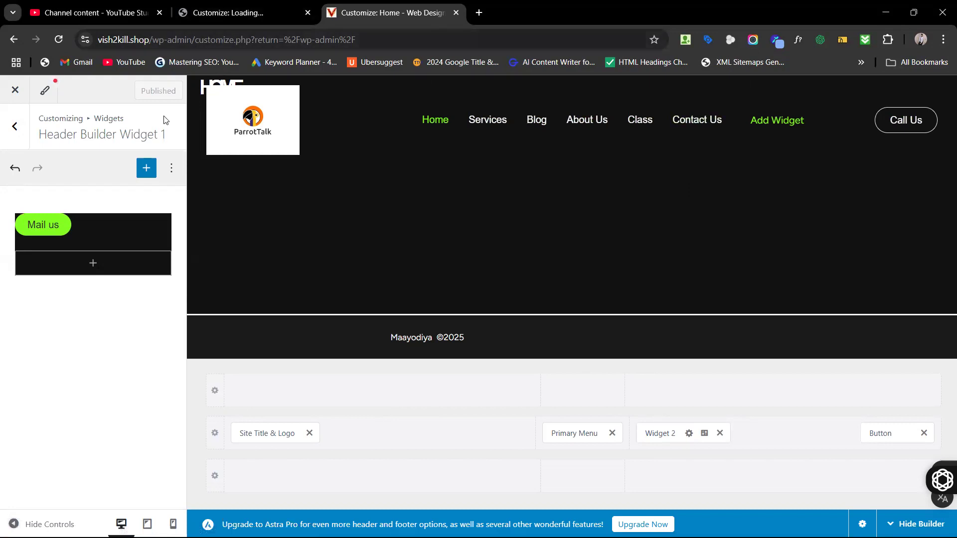
Step: Load the live vish2kill.shop site in a new tab
click(481, 17)
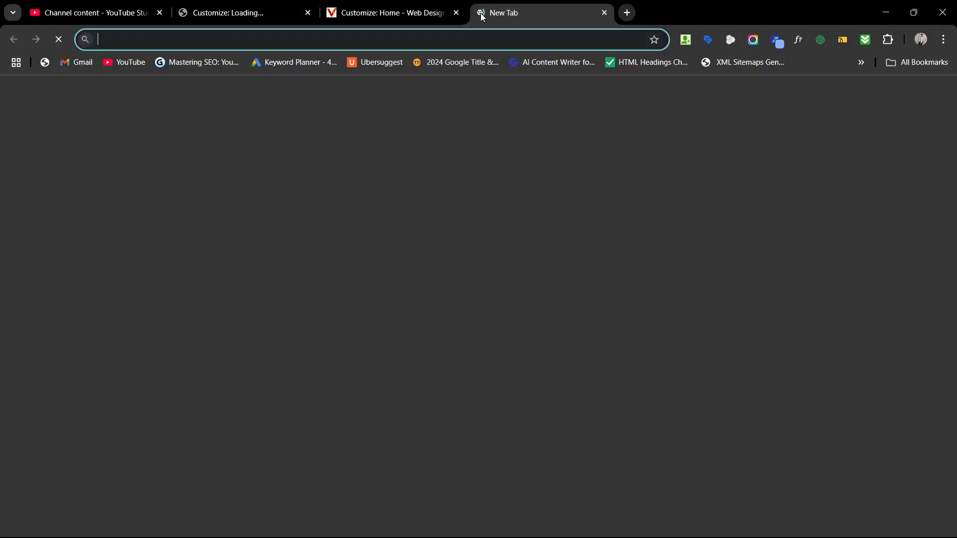
text(vish)
key(Return)
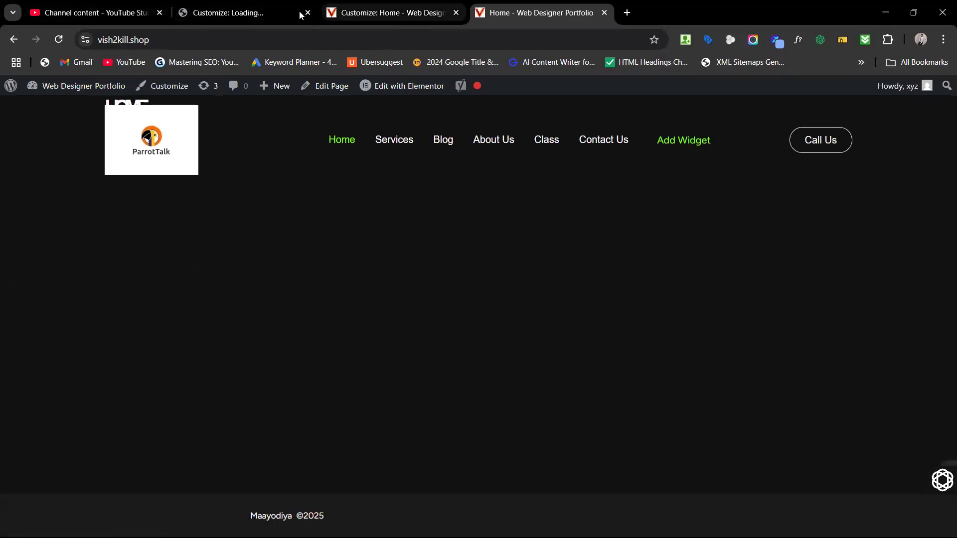
Step: Back in the Customizer, open the header's Widget 2 area for editing
click(205, 6)
click(388, 12)
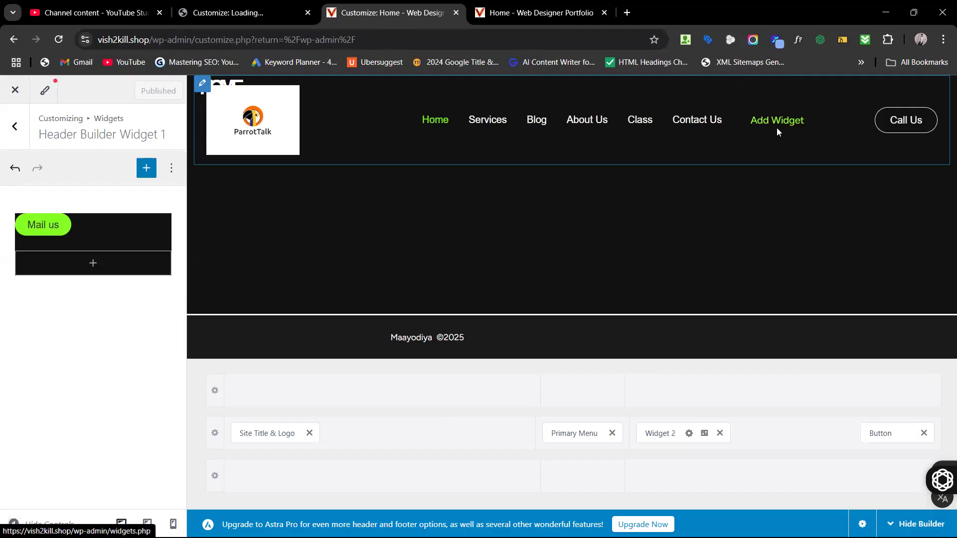
click(739, 89)
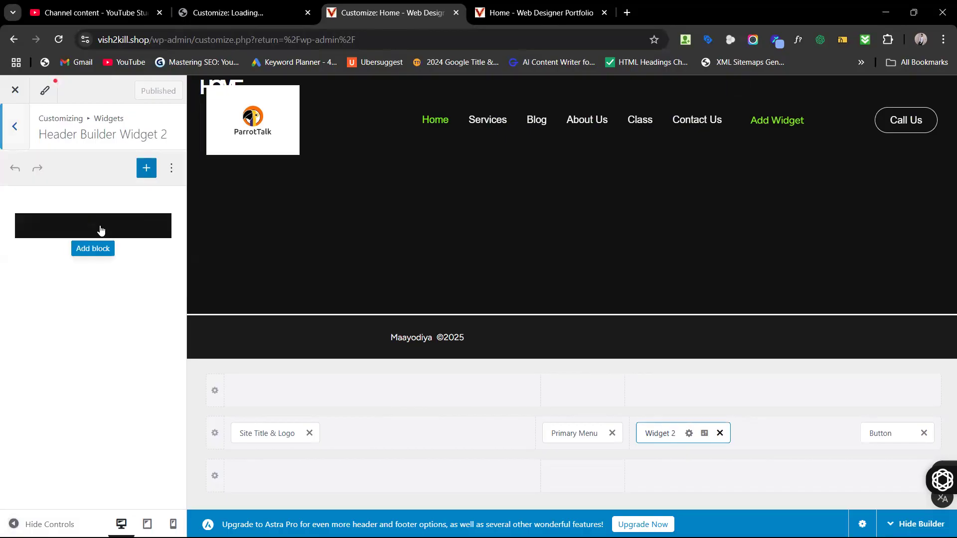
Step: Add a 'Mail us' Buttons block to Widget 2, link it to a mailto e-mail address, and publish
click(100, 229)
click(40, 331)
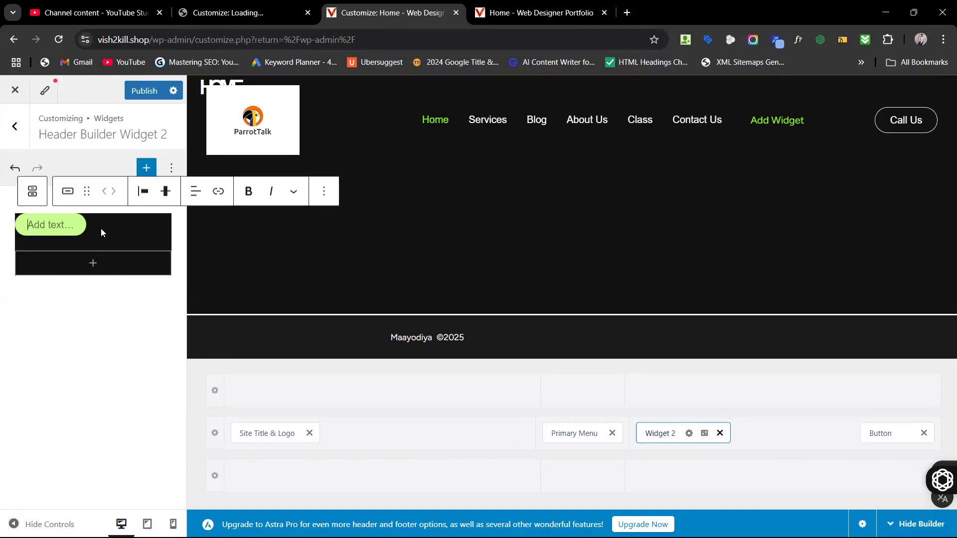
text(Mail us)
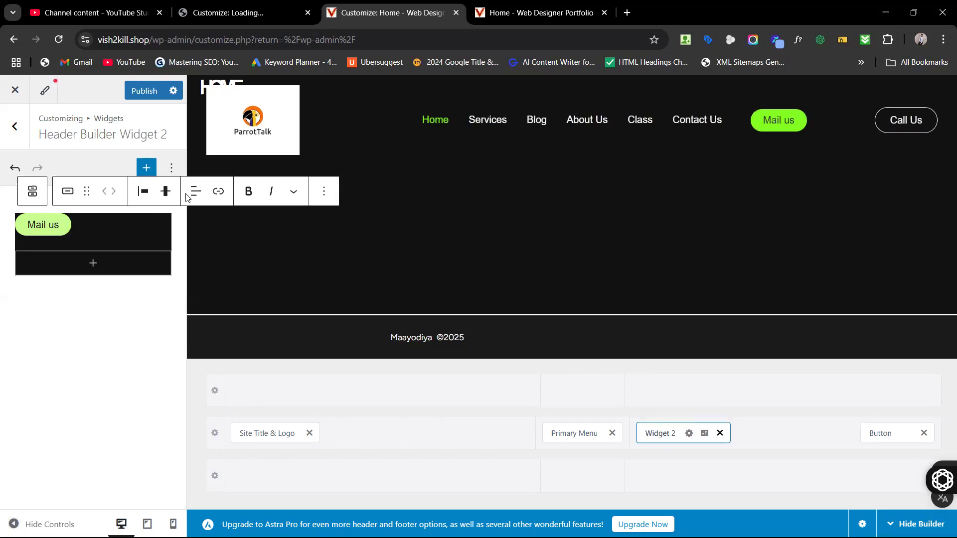
click(213, 193)
text(ma)
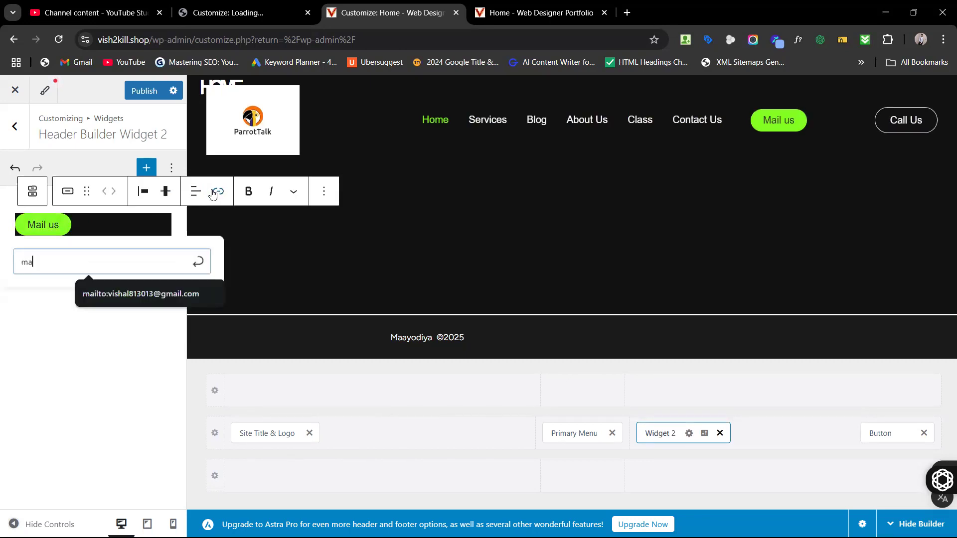
text(ilto:kahdfkhj@hkgh)
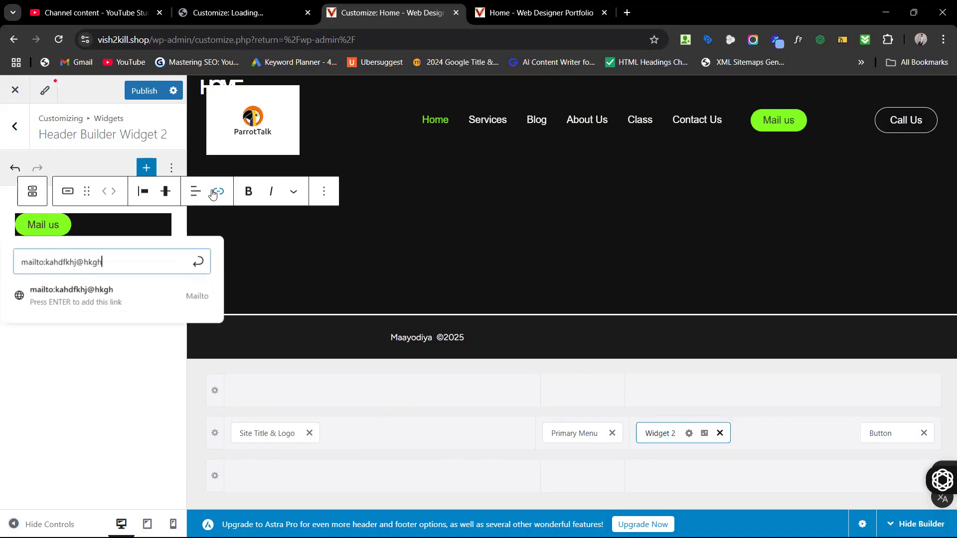
key(Return)
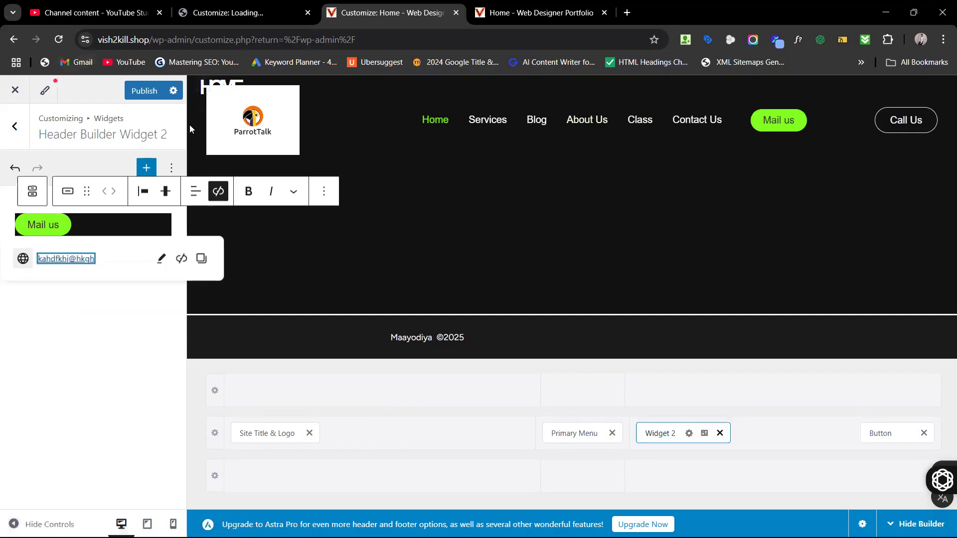
click(144, 91)
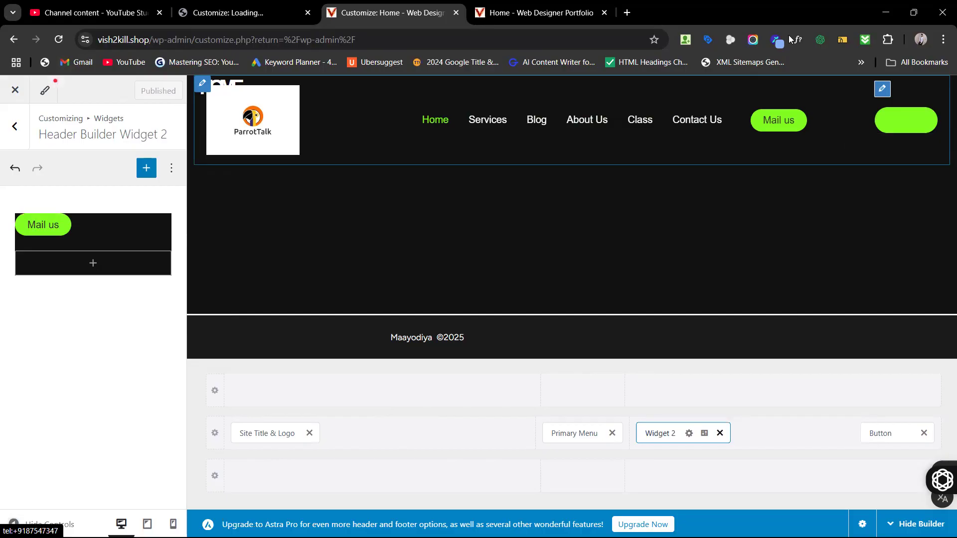
Step: Compare the live site with the Customizer, then bring up the header row's Insert Elements list
click(560, 16)
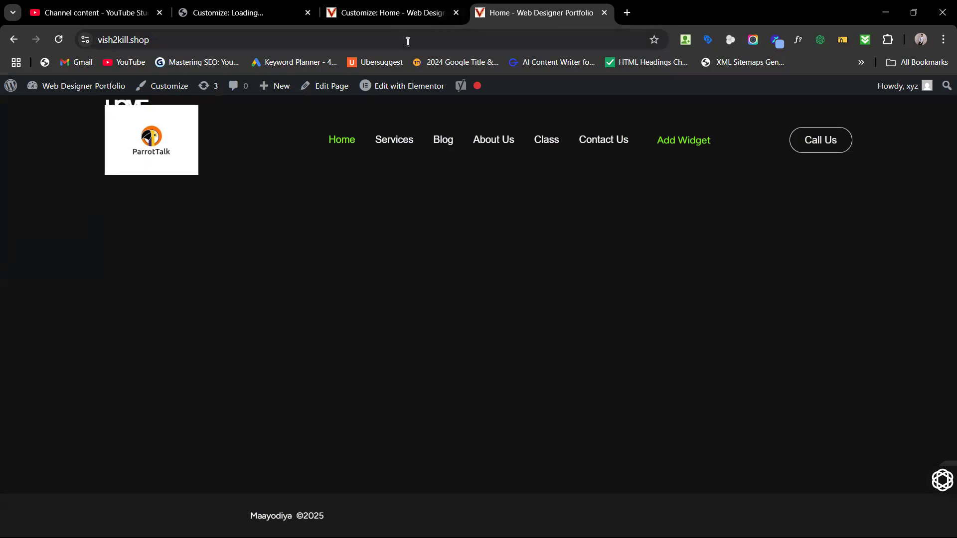
click(400, 15)
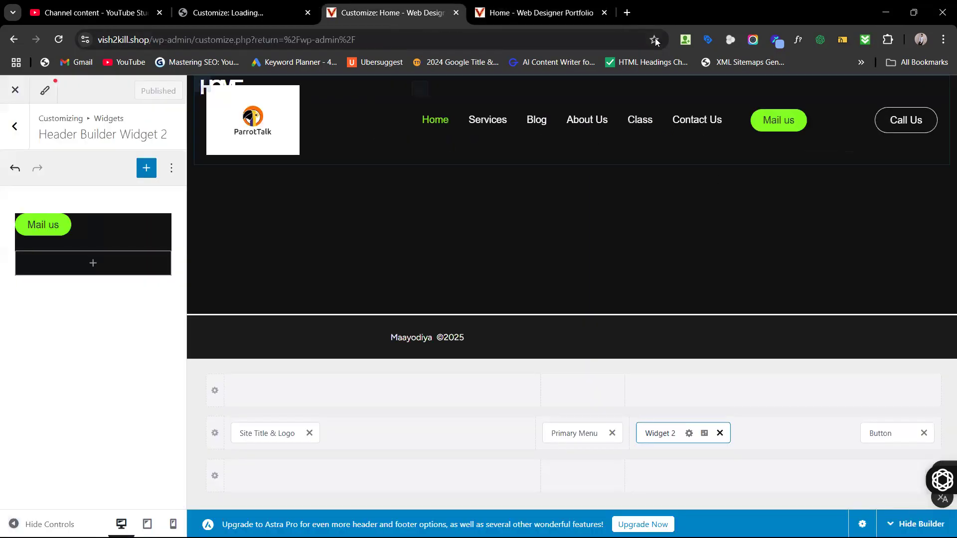
click(570, 14)
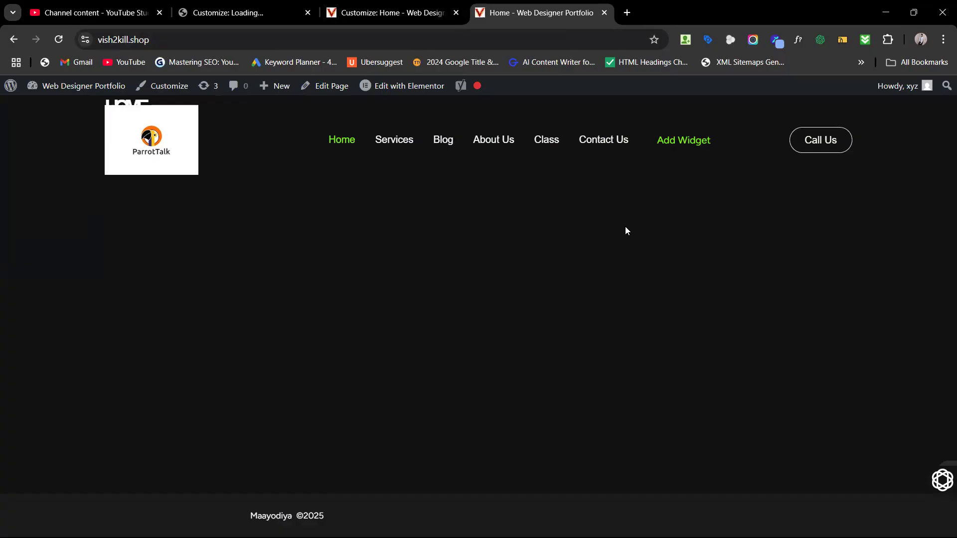
click(405, 4)
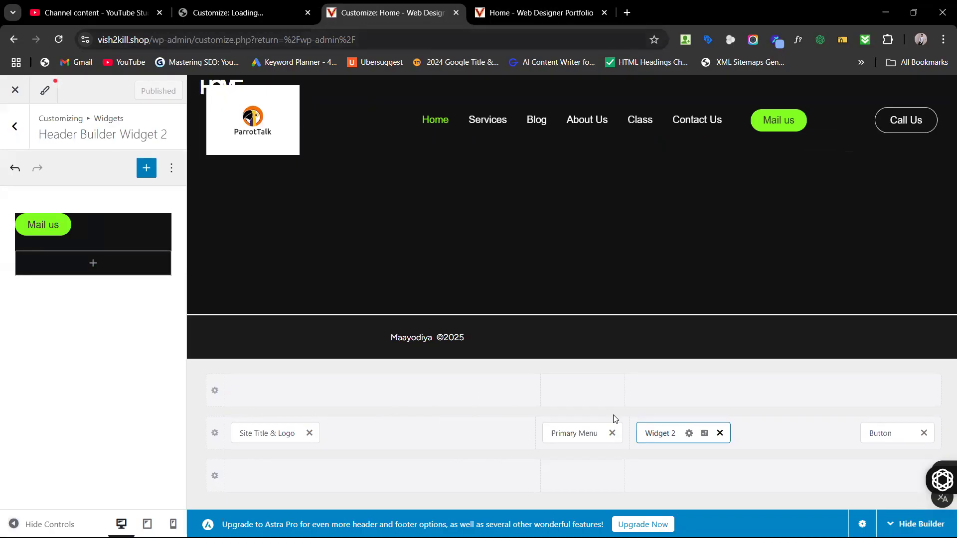
click(790, 442)
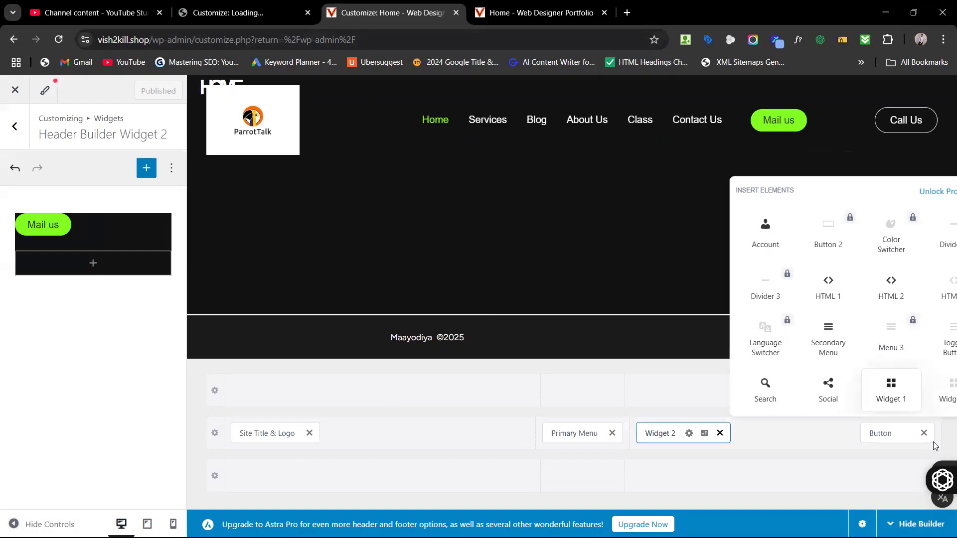
Step: Insert Widget 1 into the main header row and open its settings
click(892, 392)
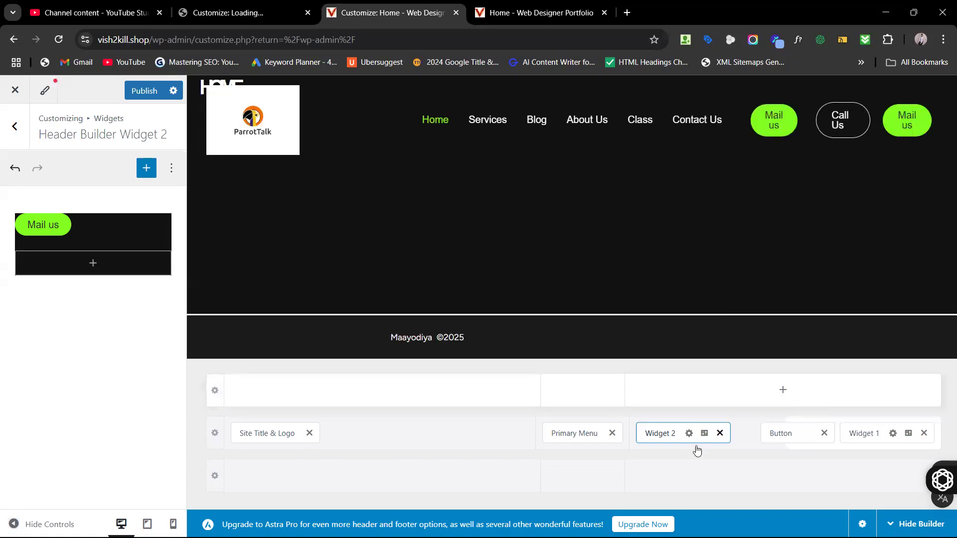
click(893, 433)
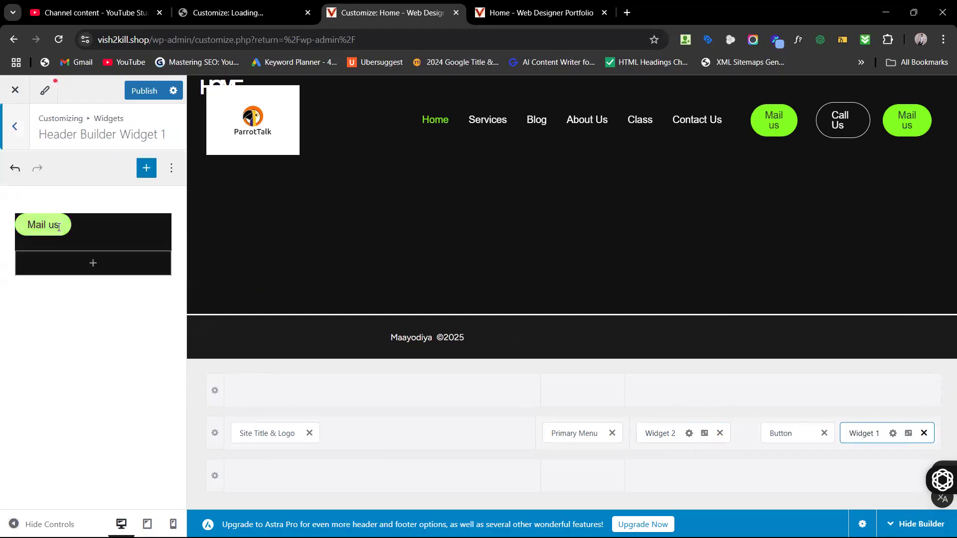
Step: Erase the Mail us text from Widget 1's button and deselect the emptied button
click(59, 227)
key(BackSpace)
key(BackSpace)
key(BackSpace)
key(BackSpace)
key(BackSpace)
key(BackSpace)
key(BackSpace)
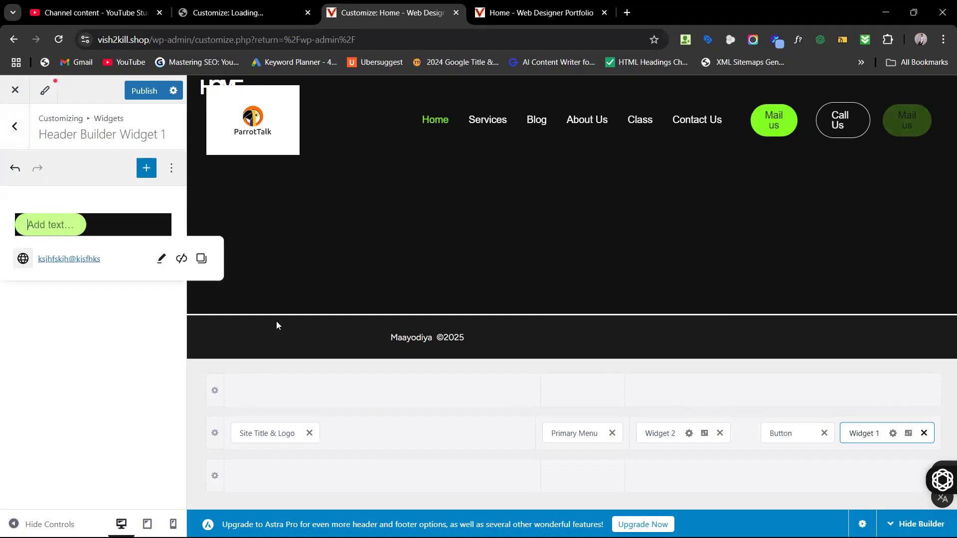
click(116, 222)
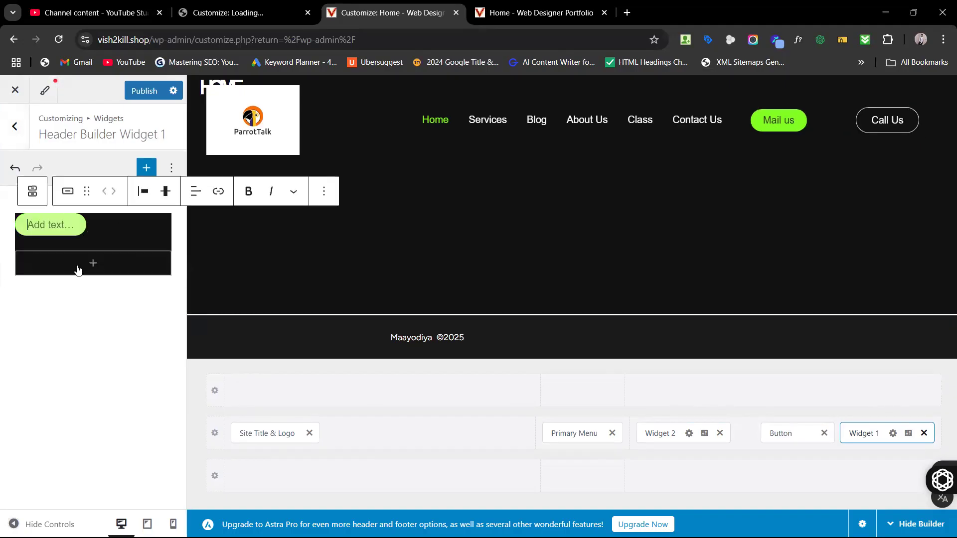
click(103, 314)
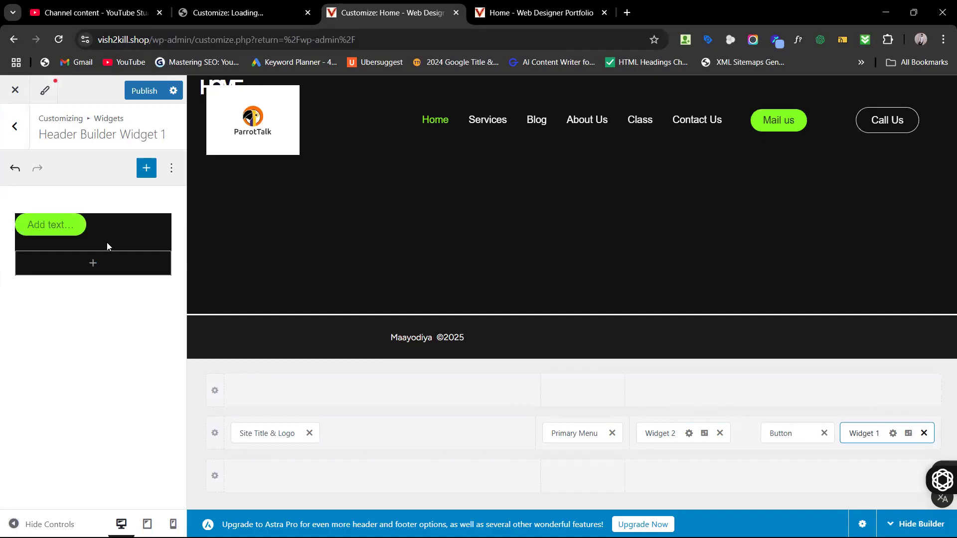
Step: Insert a Heading block below the button and change its level to Heading 5
click(102, 269)
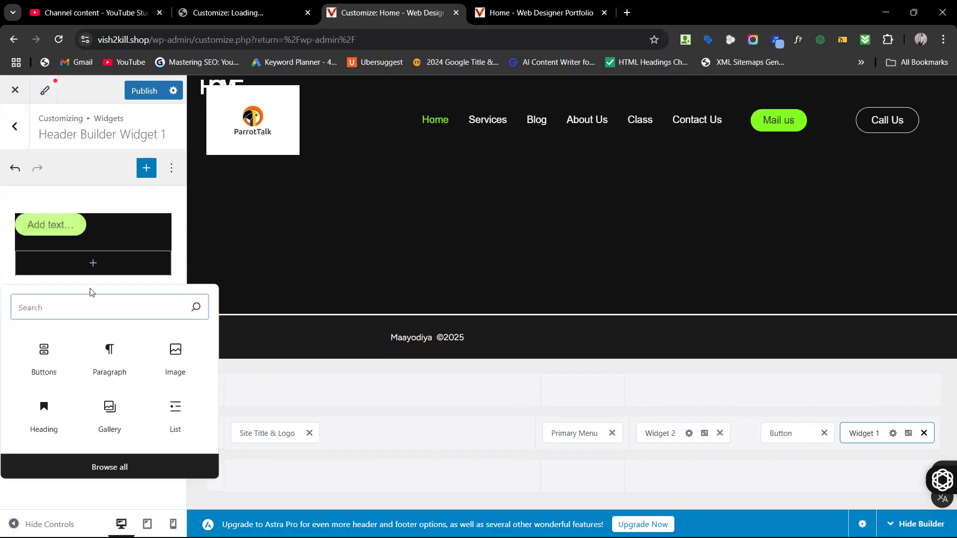
click(48, 426)
click(47, 419)
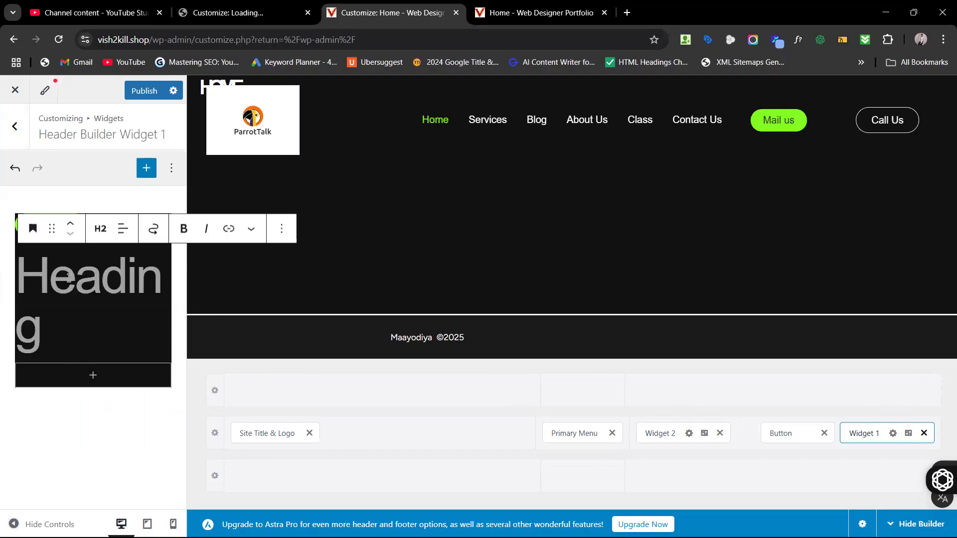
click(100, 230)
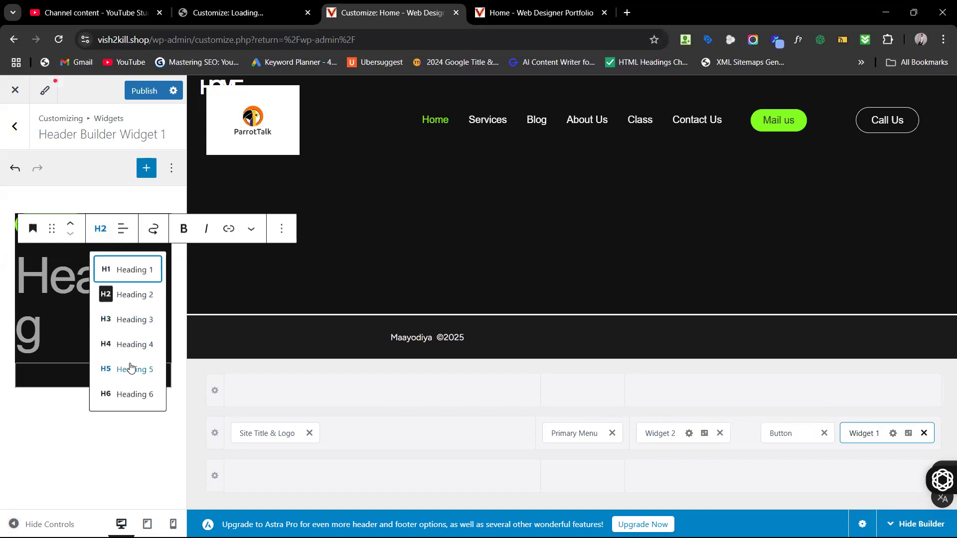
click(131, 369)
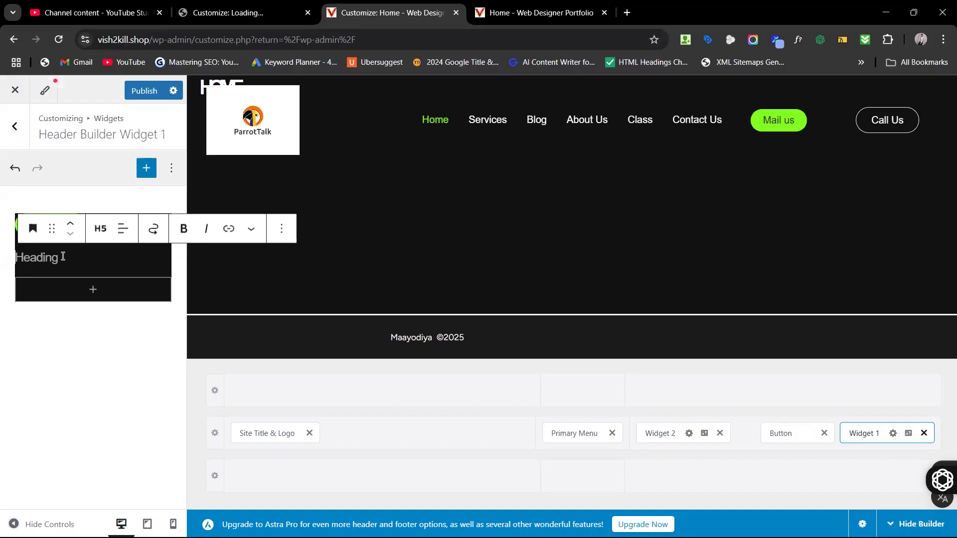
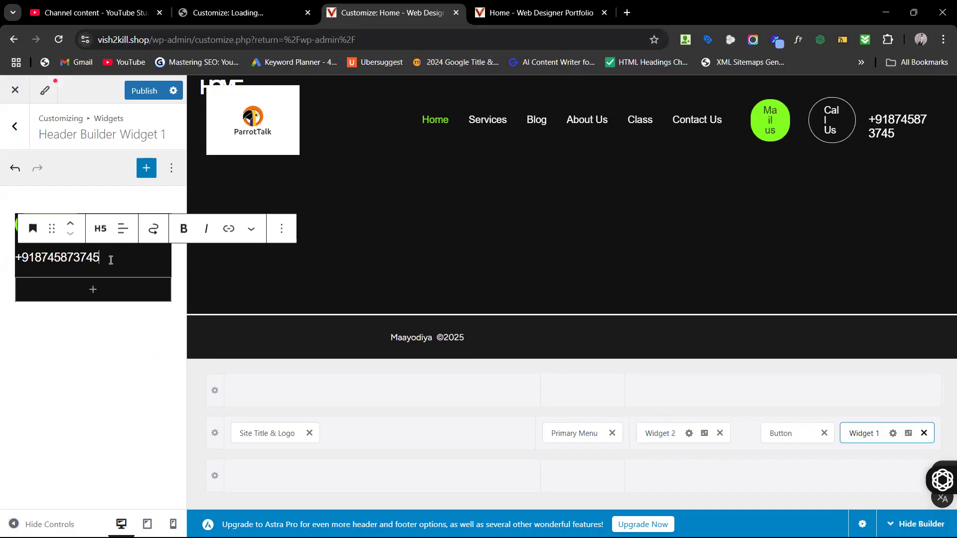
Step: Type the phone number into the Heading 5 block and link its digits as a phone link
drag(111, 260, 22, 258)
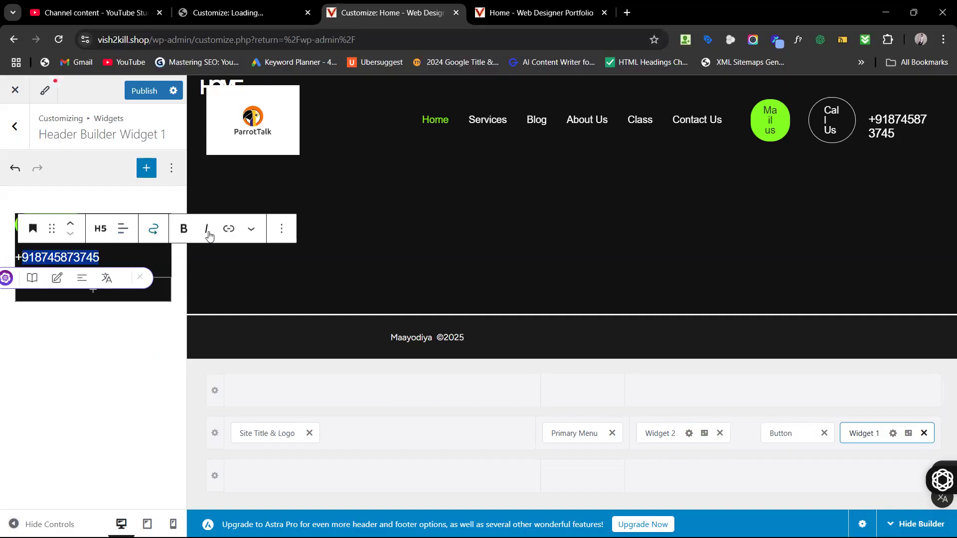
click(227, 232)
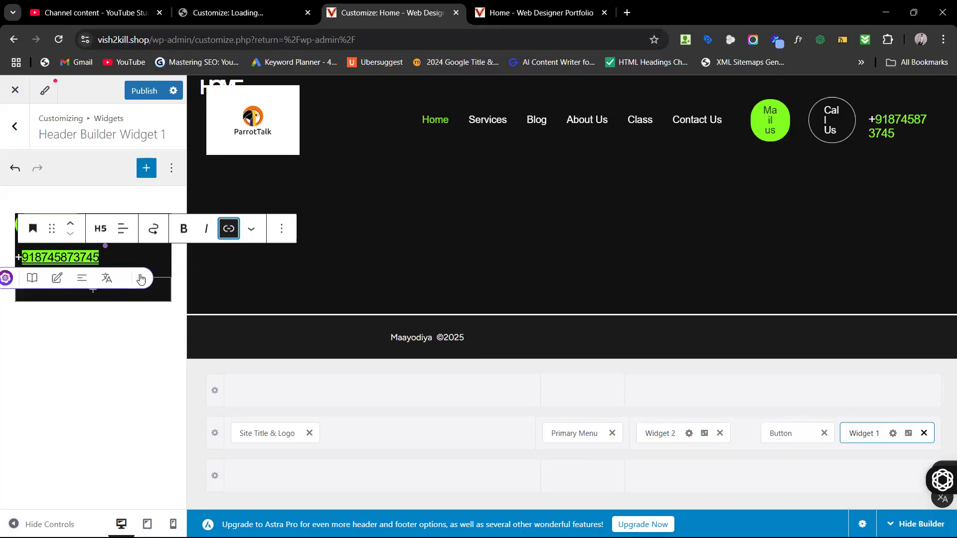
click(106, 278)
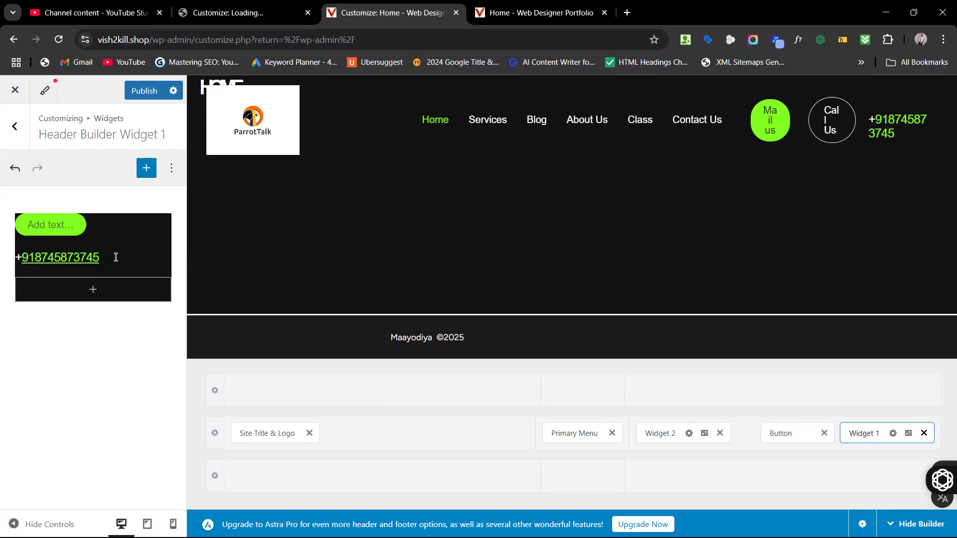
Step: Remove Widget 2, the Button and Widget 1 from the header row, then view the live Home page
click(720, 436)
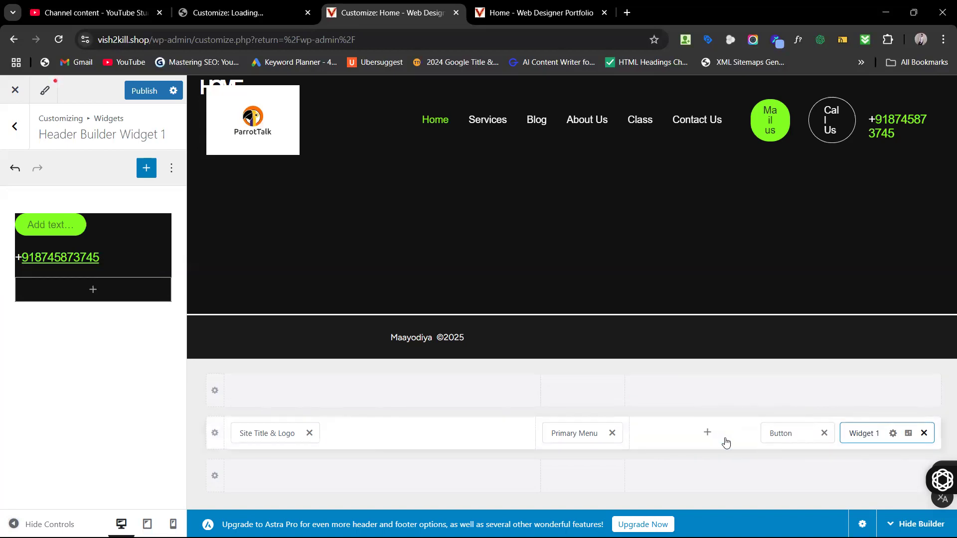
click(823, 435)
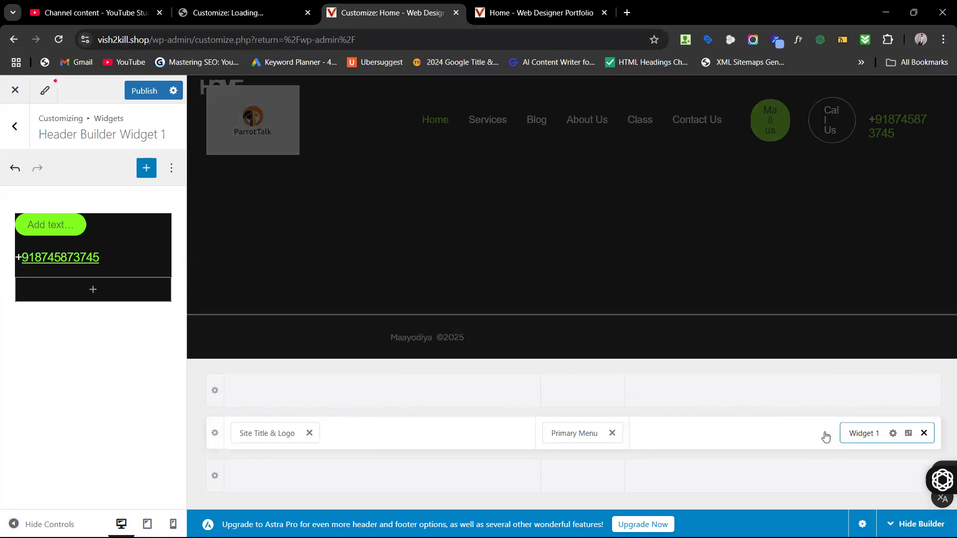
click(922, 434)
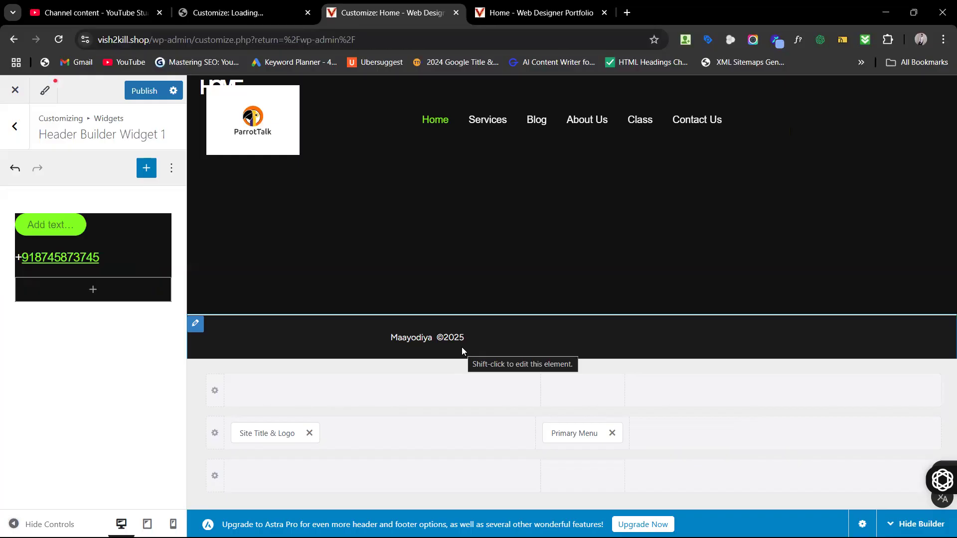
click(517, 4)
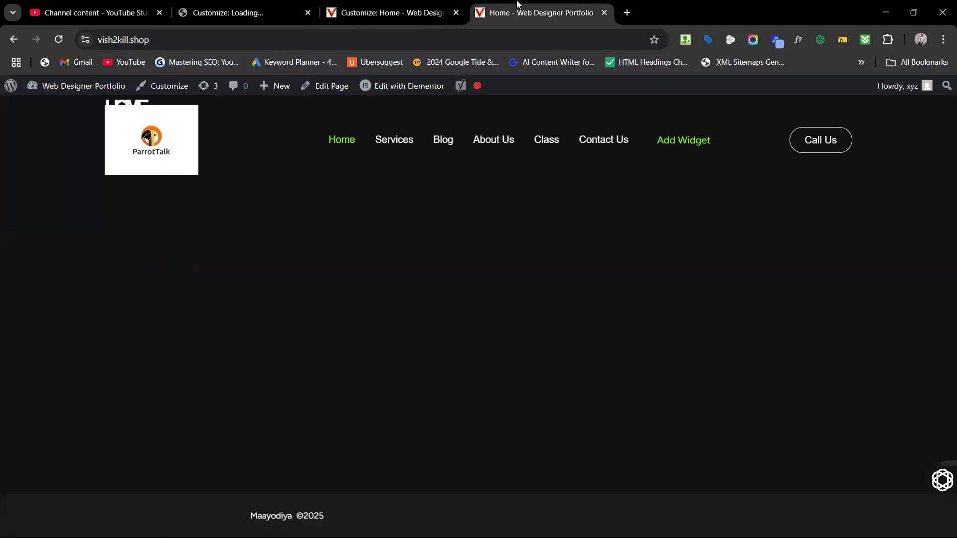
Step: Trim the practiceall.in address down to /wp-admin/ and load the admin dashboard
click(199, 16)
click(423, 41)
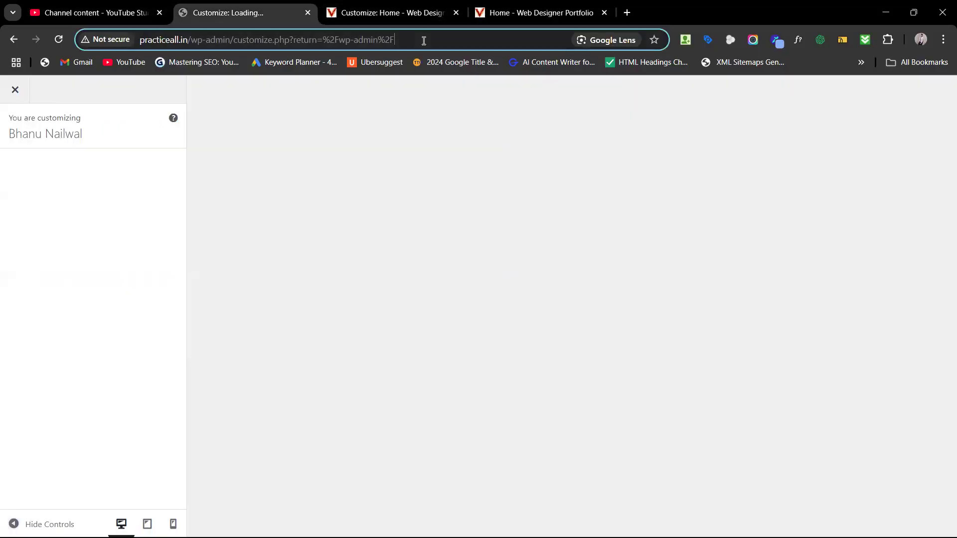
drag(446, 39, 237, 47)
key(BackSpace)
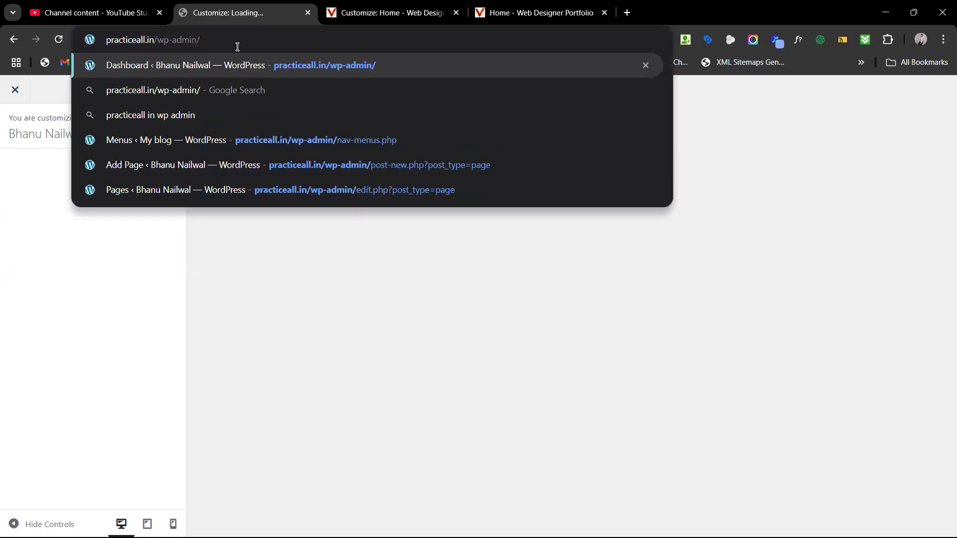
key(Return)
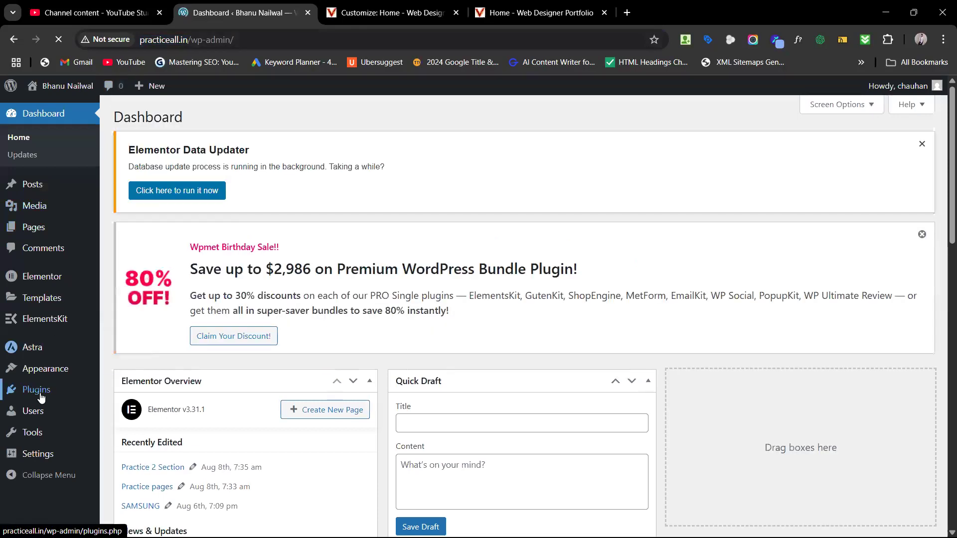
Step: Search Add Plugins for 'ele', showing ElementsKit Elementor Addons and Templates already active
mouse_move(40, 397)
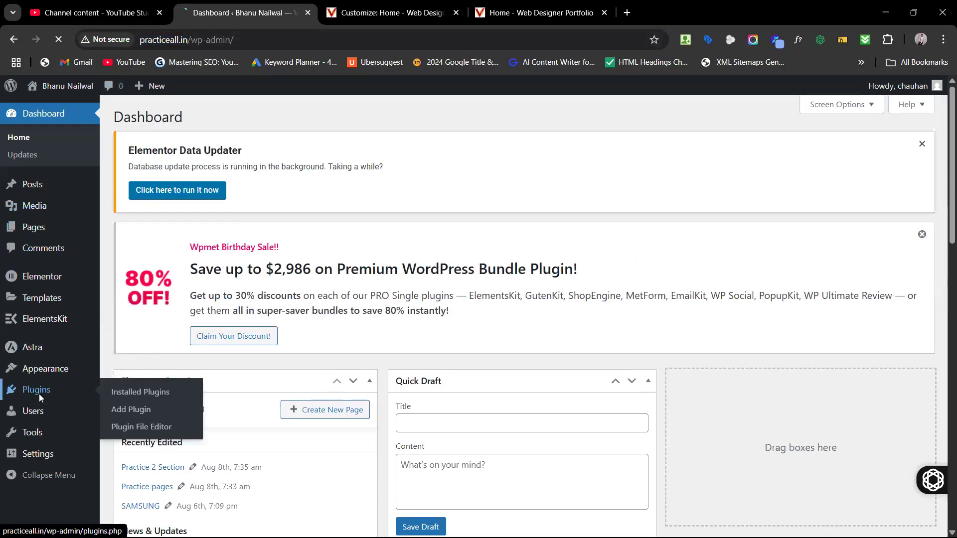
click(39, 394)
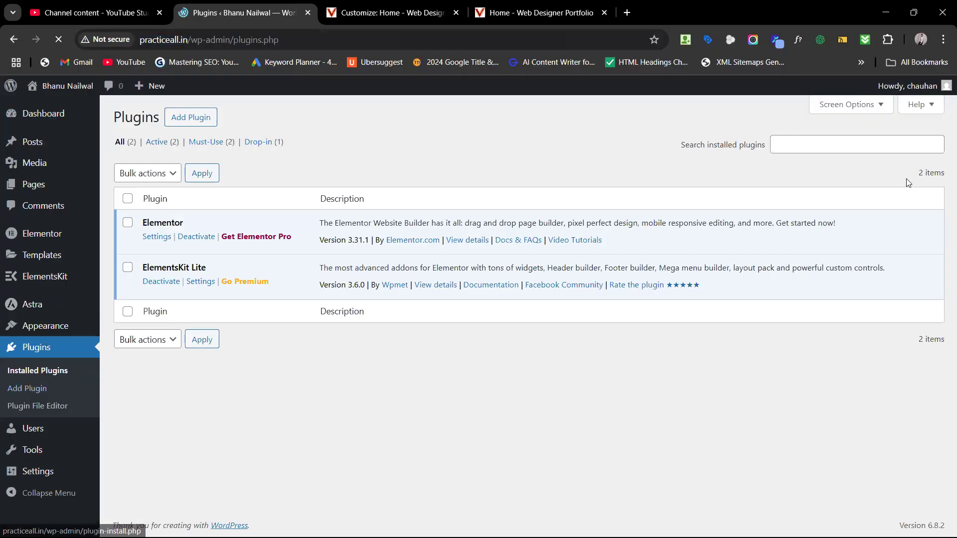
click(192, 119)
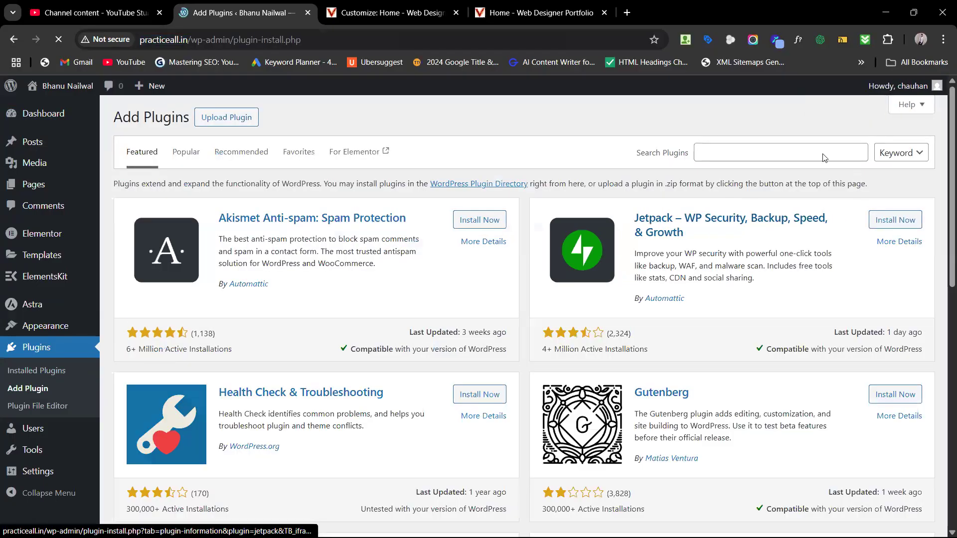
click(789, 153)
text(elementskit)
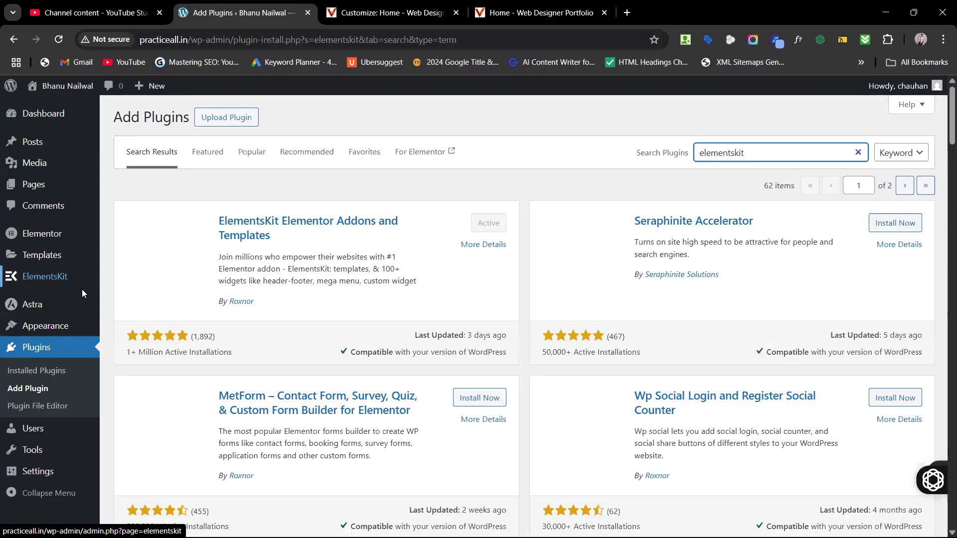
mouse_move(47, 287)
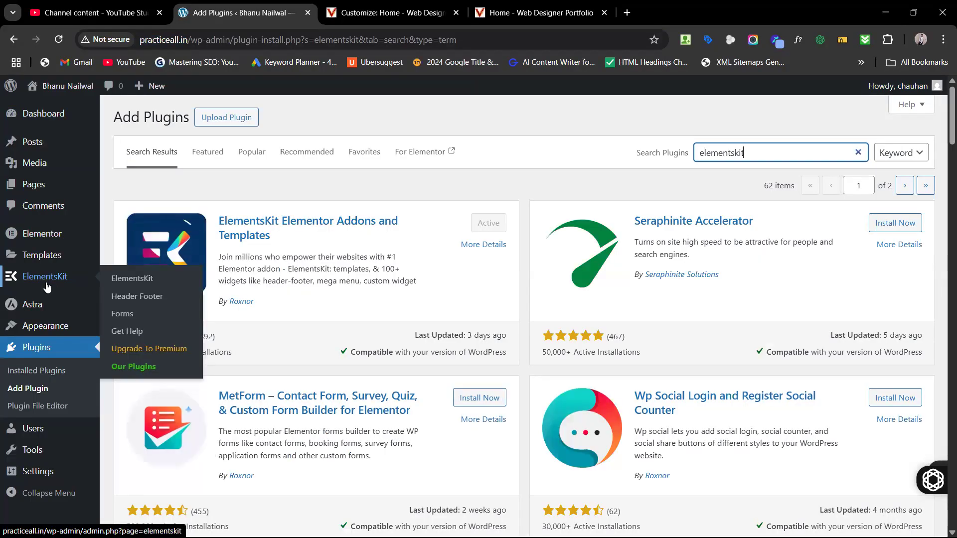
Step: Go to ElementsKit's Header Footer templates and move the Footer — Elementor template to Trash
click(44, 280)
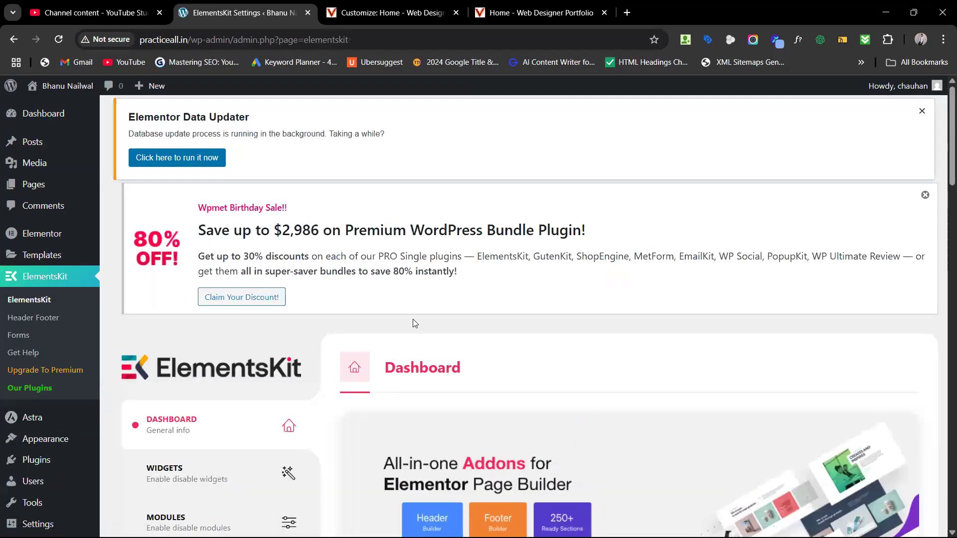
scroll(661, 446, down, 15)
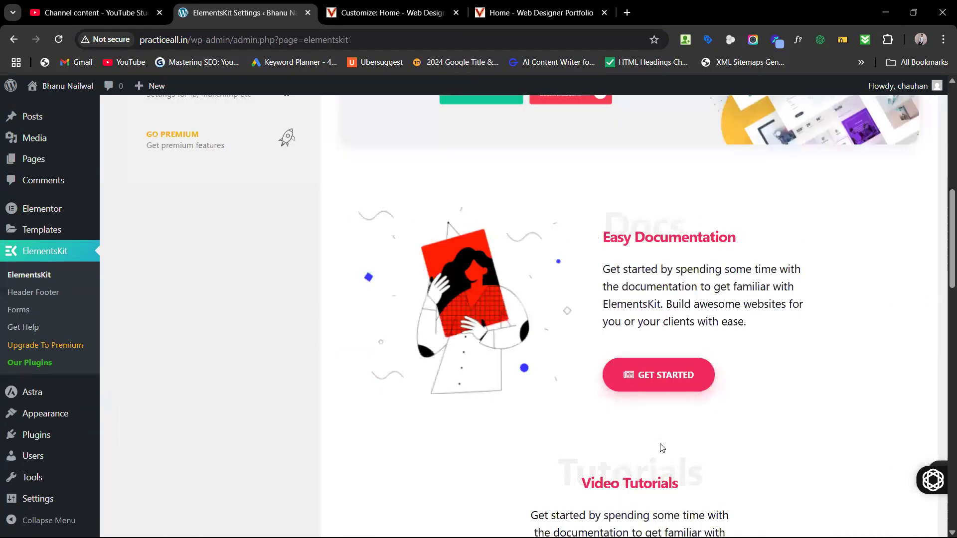
scroll(661, 447, down, 1)
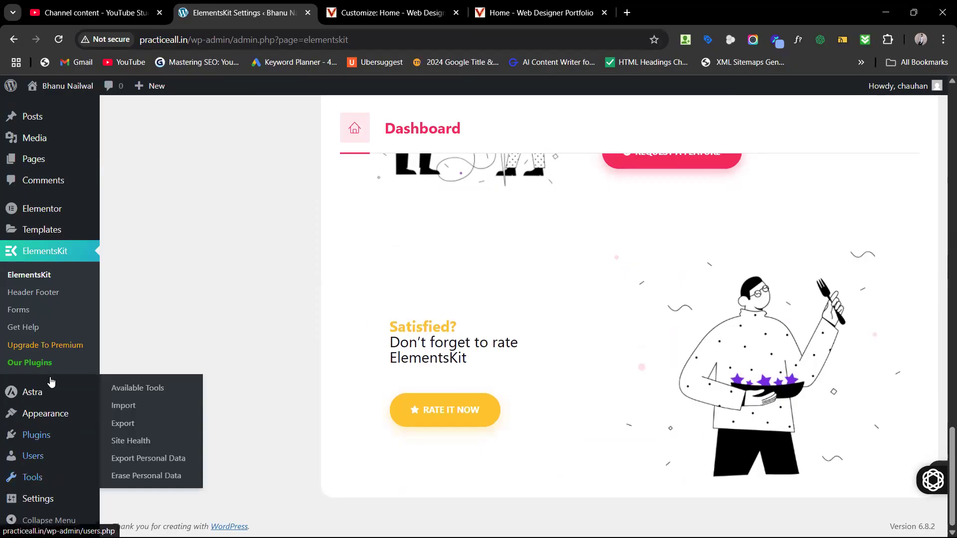
click(14, 296)
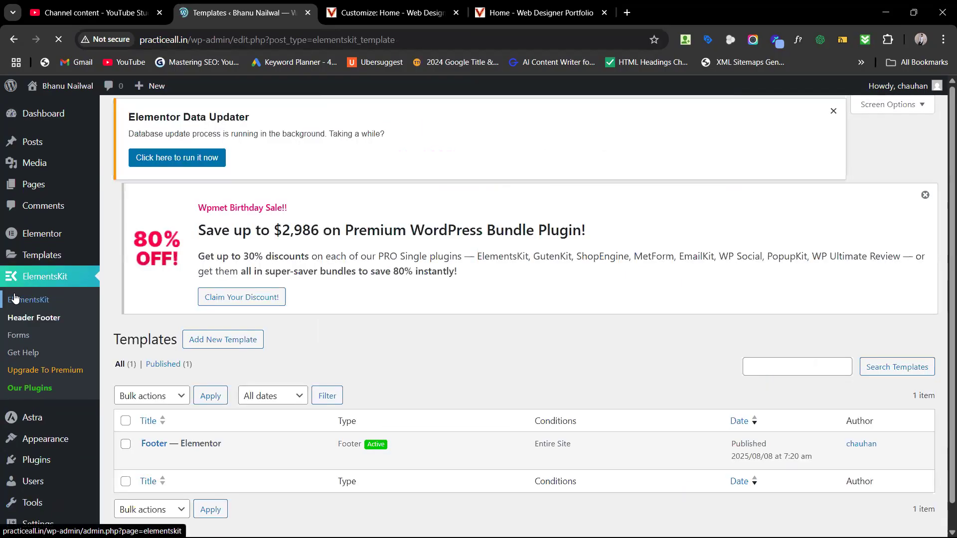
scroll(144, 434, down, 2)
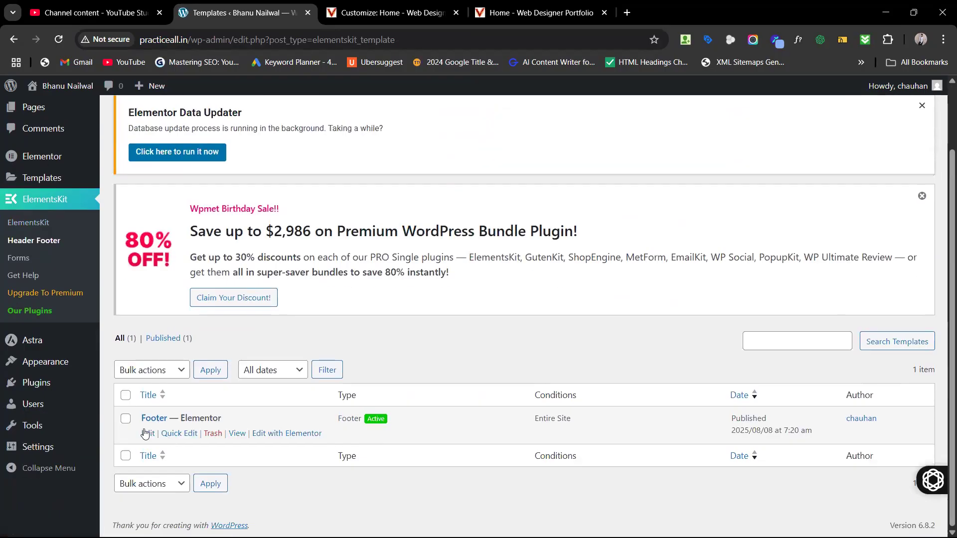
click(215, 436)
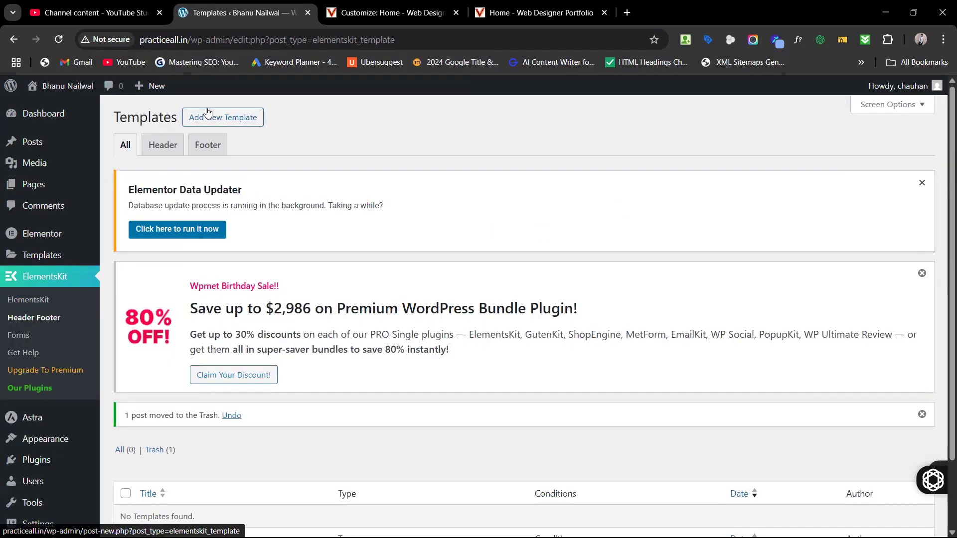
Step: Add an ElementsKit template titled 'Footer', type Footer, condition Entire Site, activated and saved
click(222, 116)
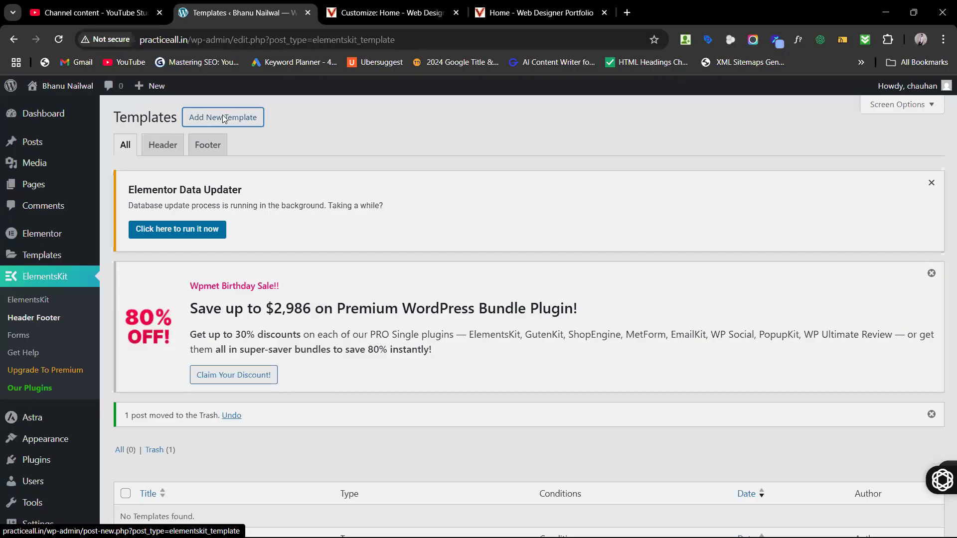
click(474, 205)
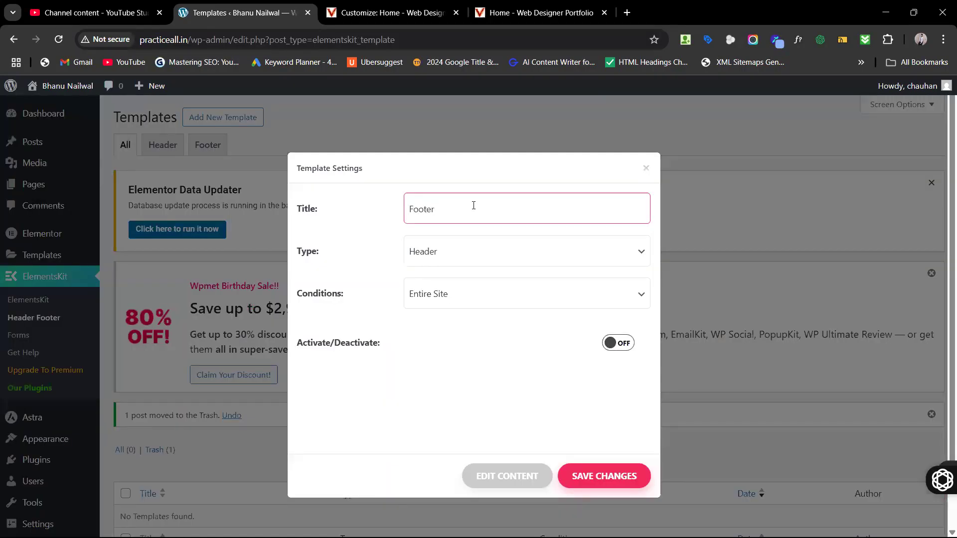
click(439, 258)
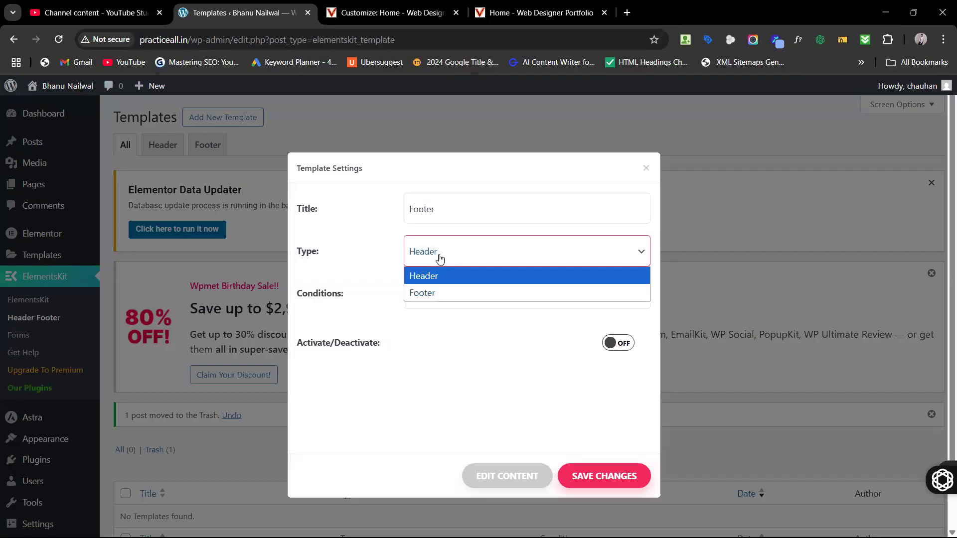
click(449, 293)
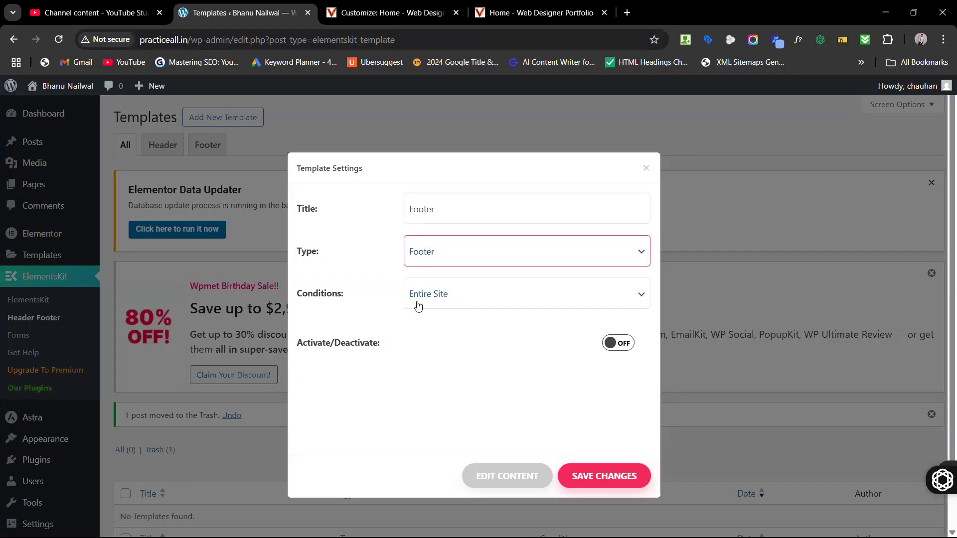
click(447, 298)
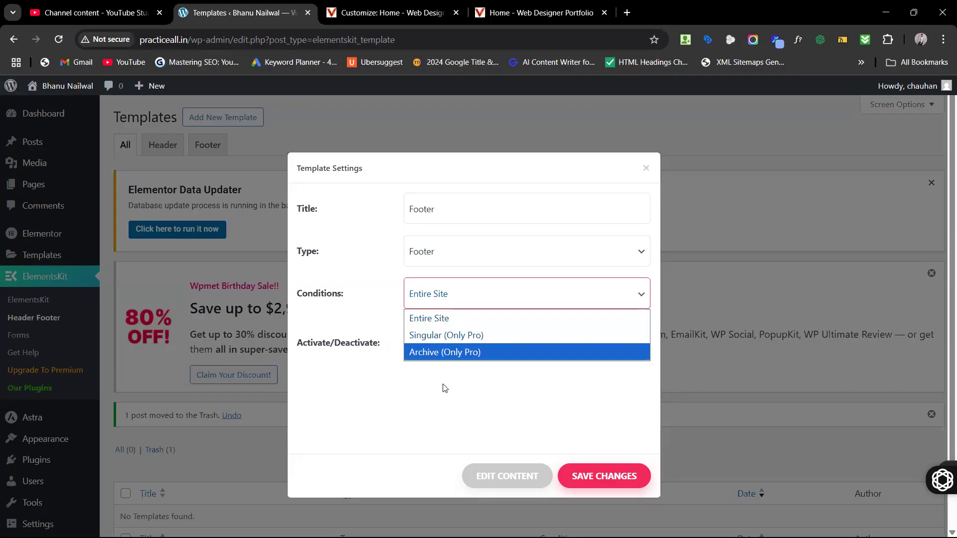
click(408, 433)
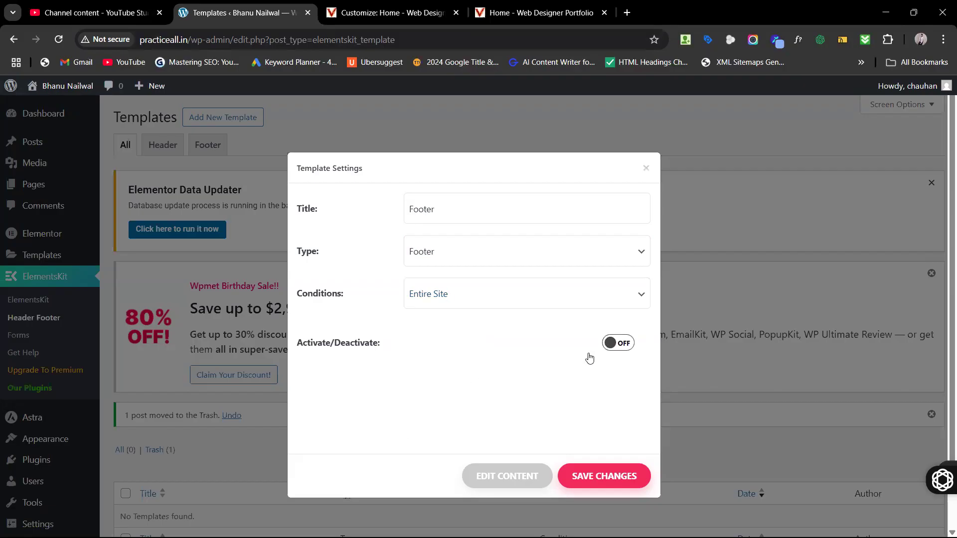
click(550, 301)
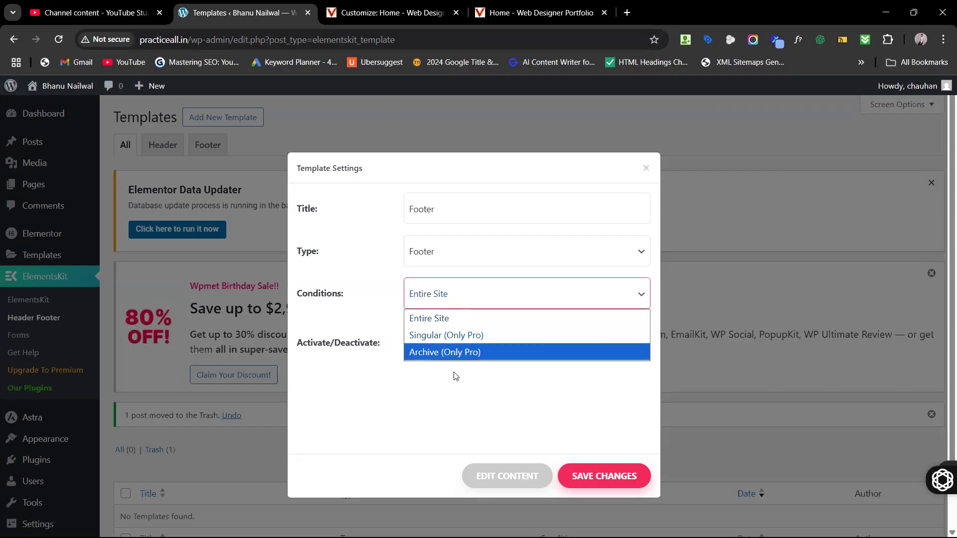
click(450, 387)
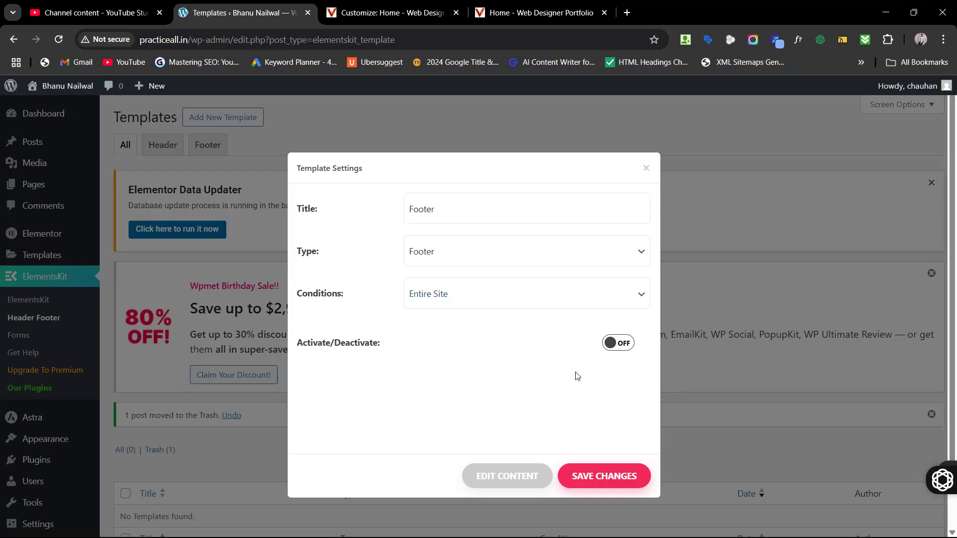
click(618, 343)
click(609, 483)
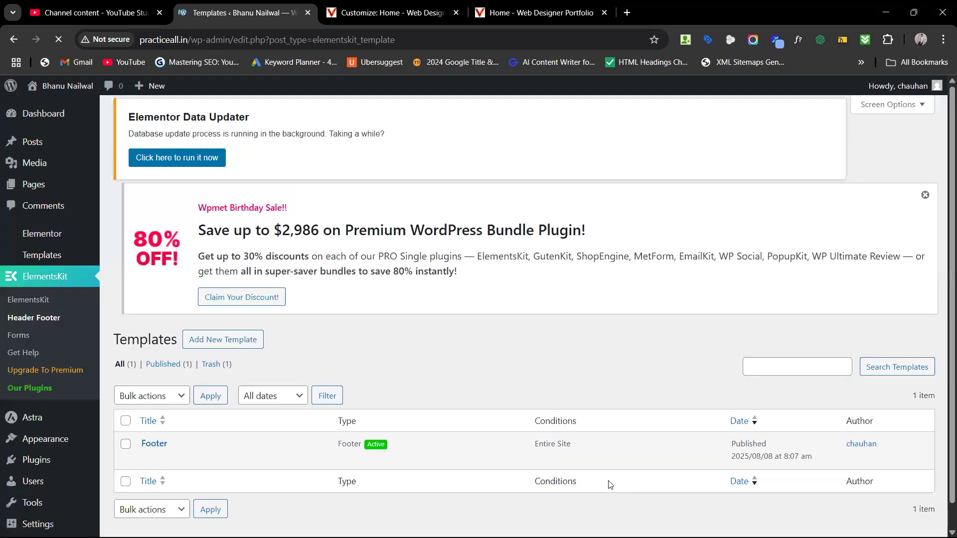
Step: Open the Footer template's settings and launch its content in the Elementor editor
scroll(256, 451, down, 2)
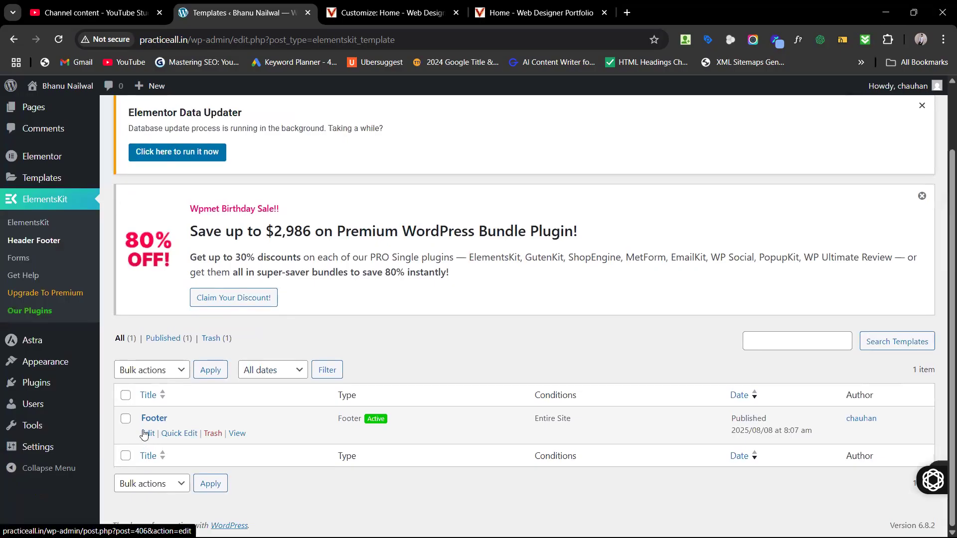
click(145, 434)
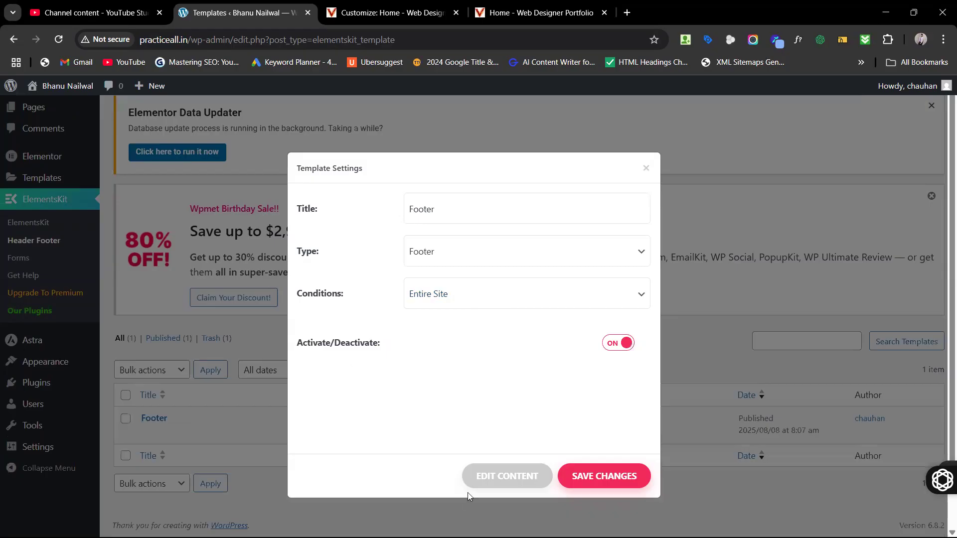
click(482, 482)
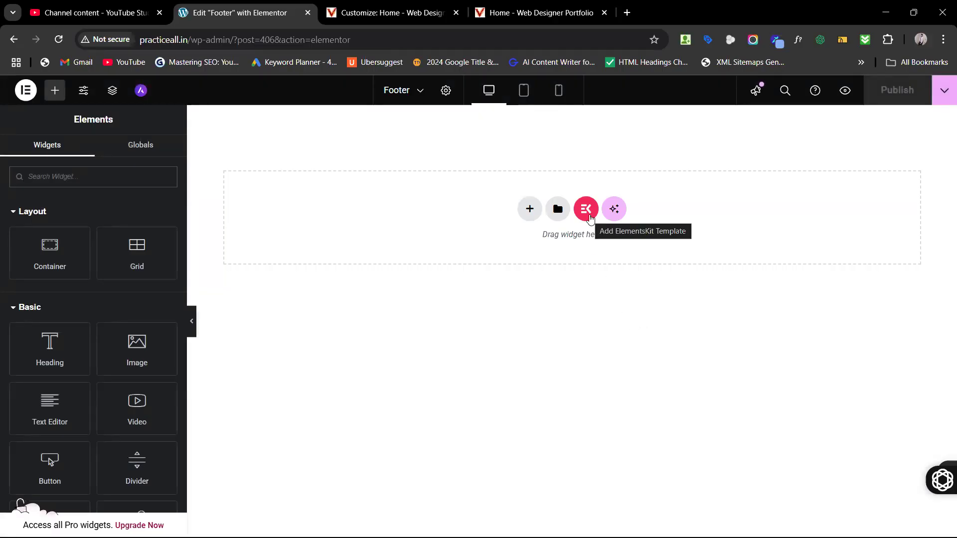
Step: Open the ElementsKit library and scroll through its full-site Templates designs
click(587, 209)
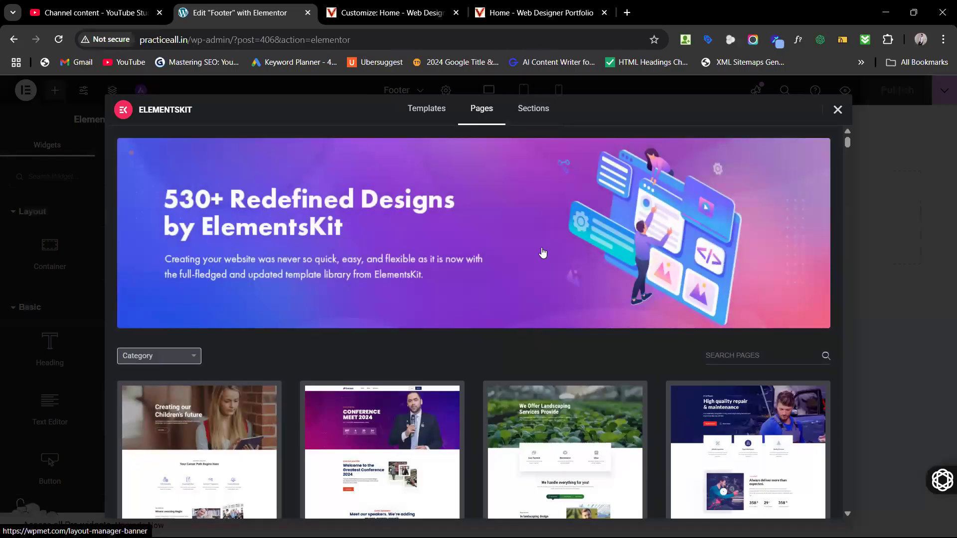
scroll(543, 252, down, 5)
scroll(543, 253, up, 4)
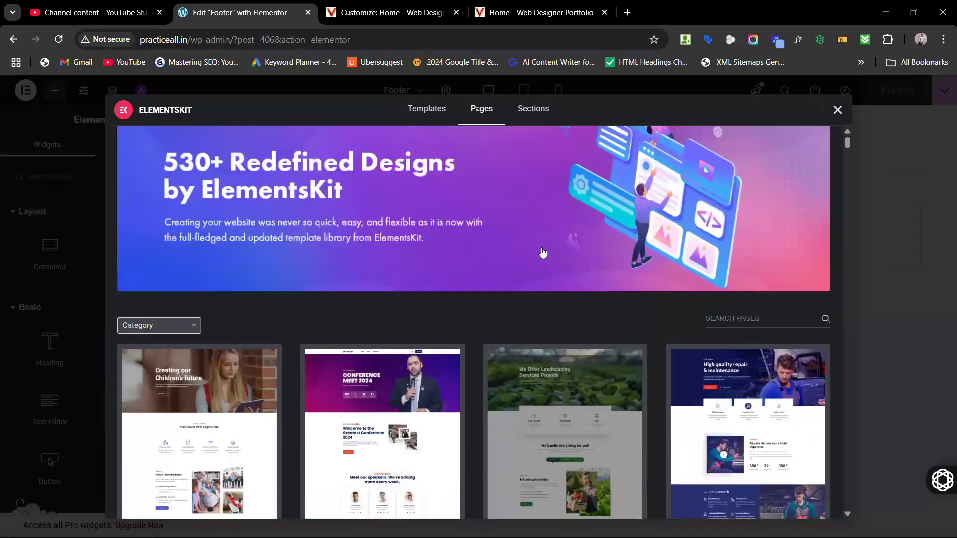
scroll(543, 252, up, 1)
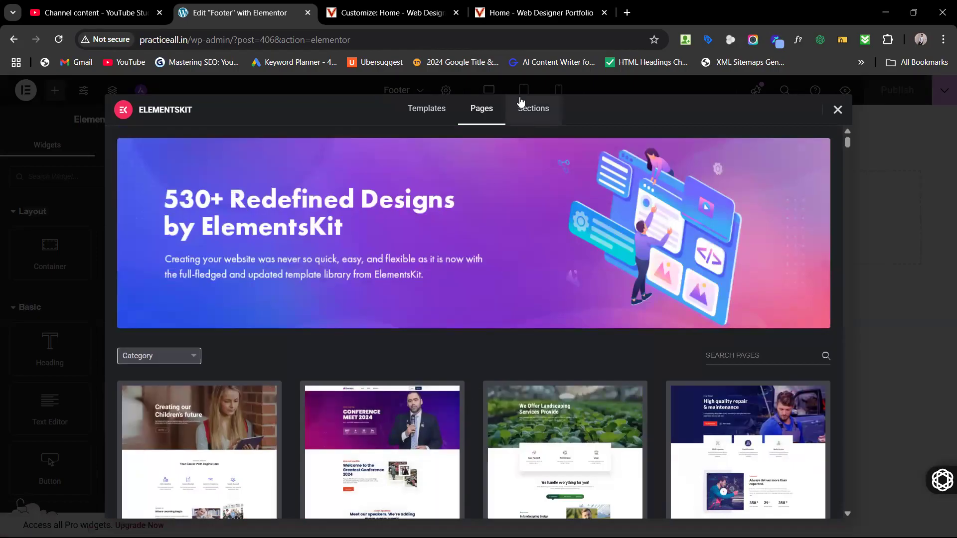
click(529, 111)
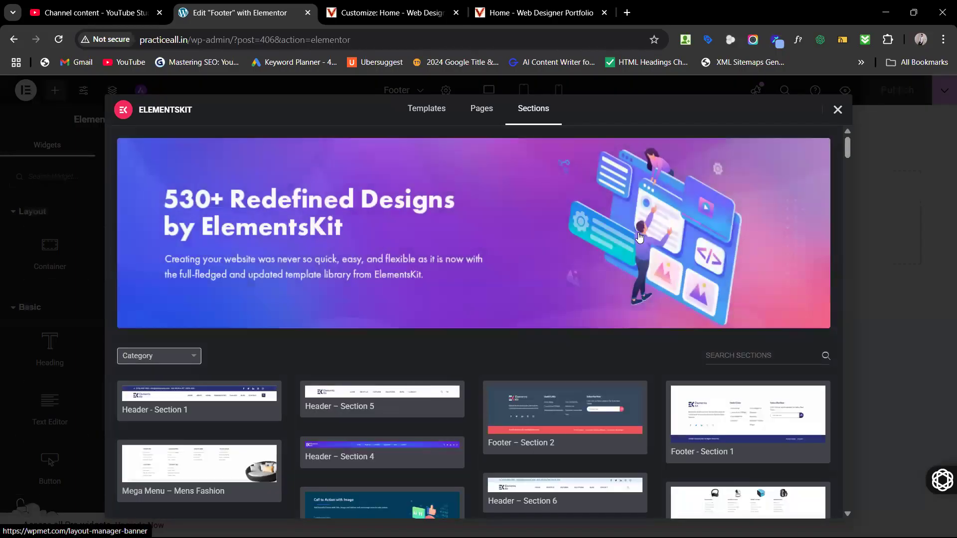
click(438, 119)
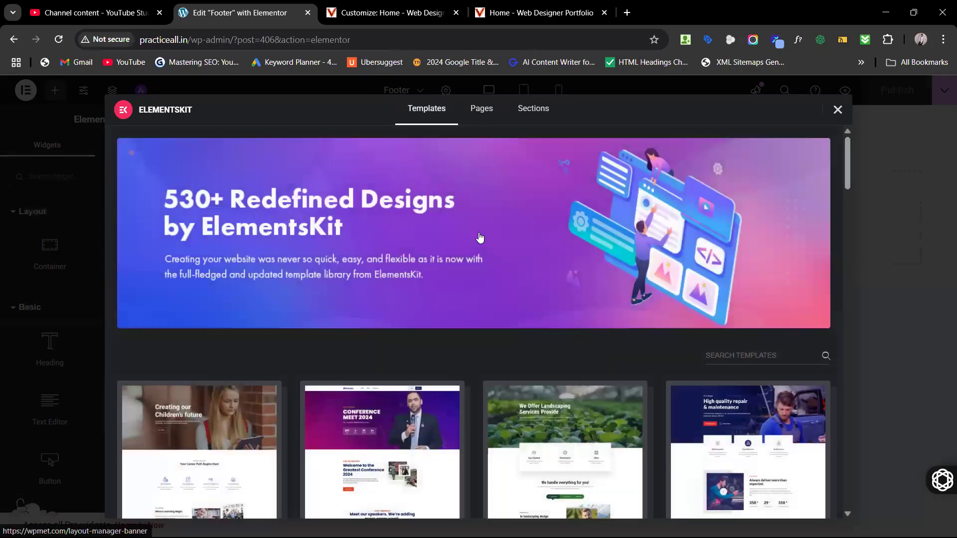
scroll(475, 290, down, 3)
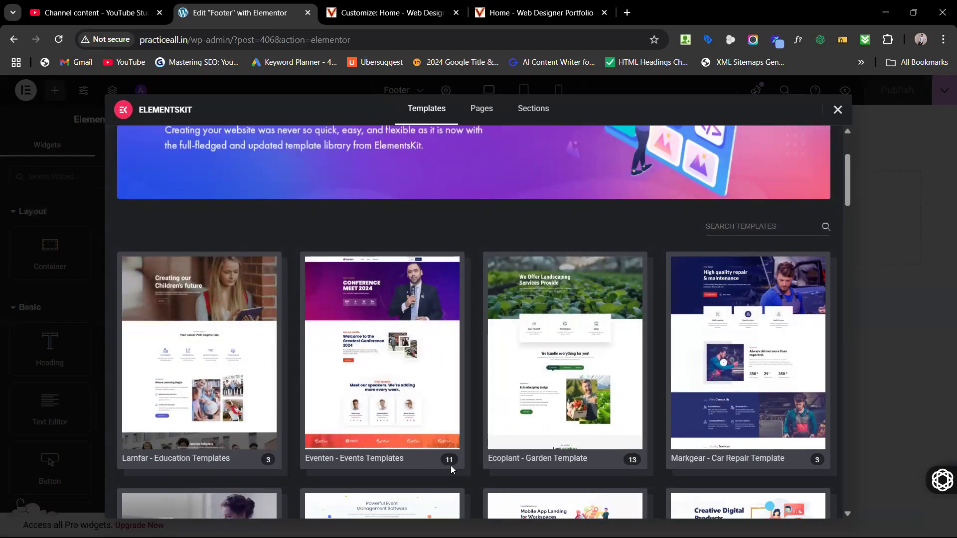
scroll(747, 459, down, 3)
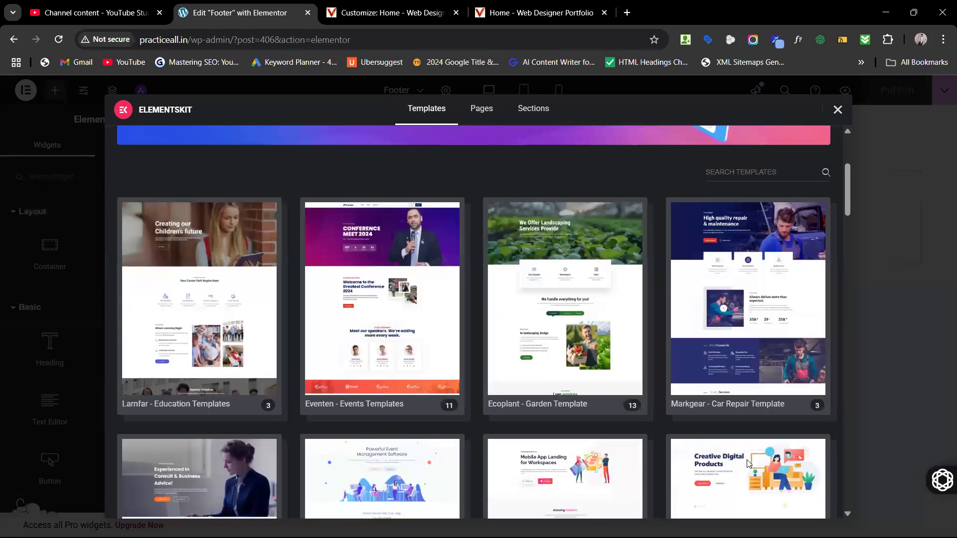
scroll(747, 460, down, 3)
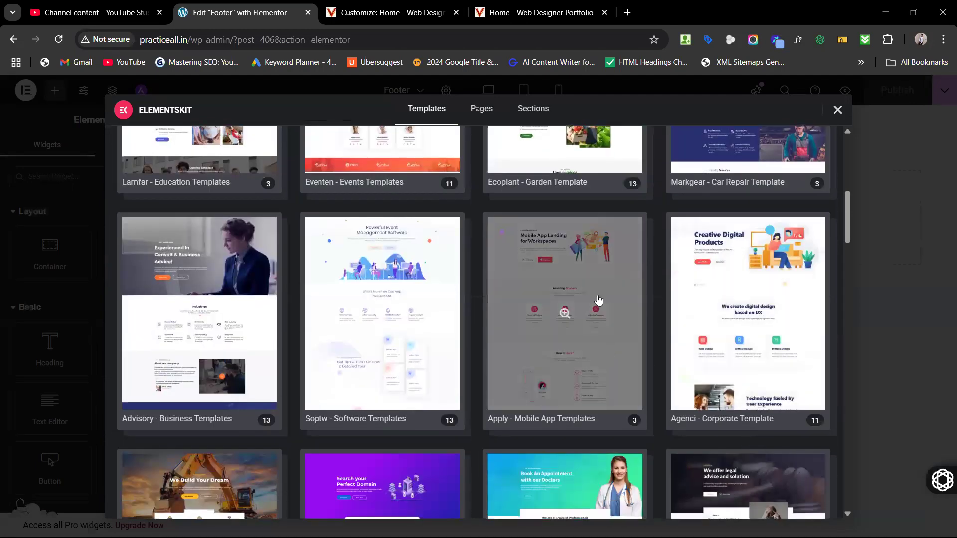
scroll(598, 300, up, 9)
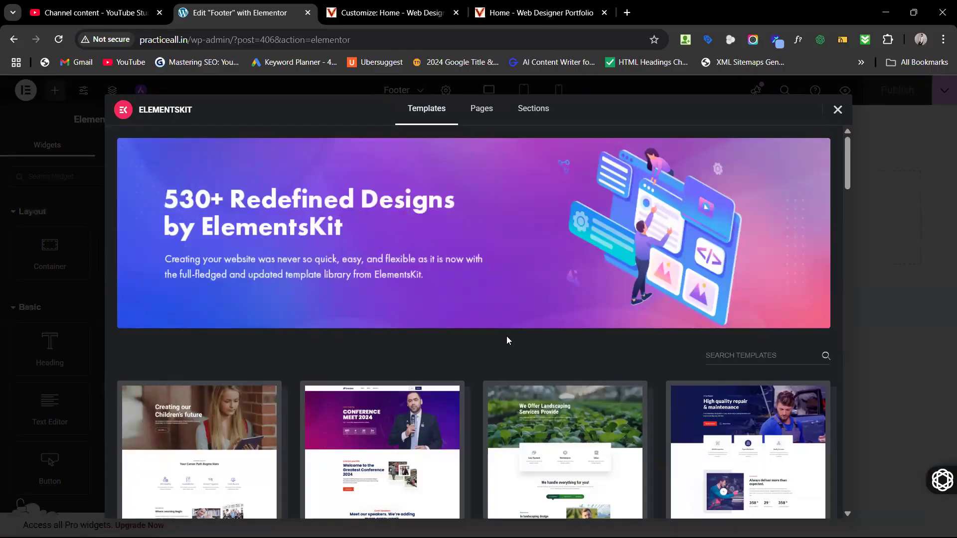
Step: Browse the Pages designs, then return to the Sections tab
click(491, 118)
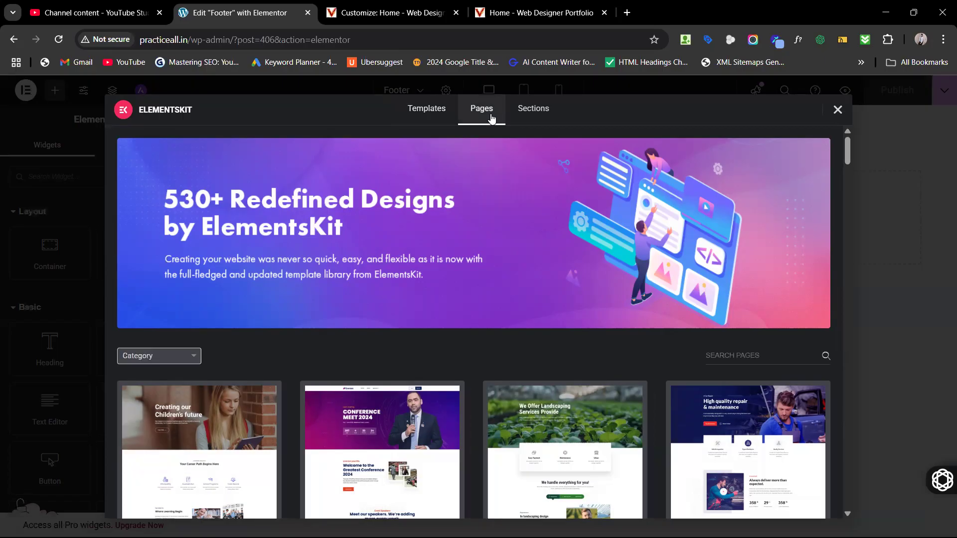
scroll(505, 352, down, 10)
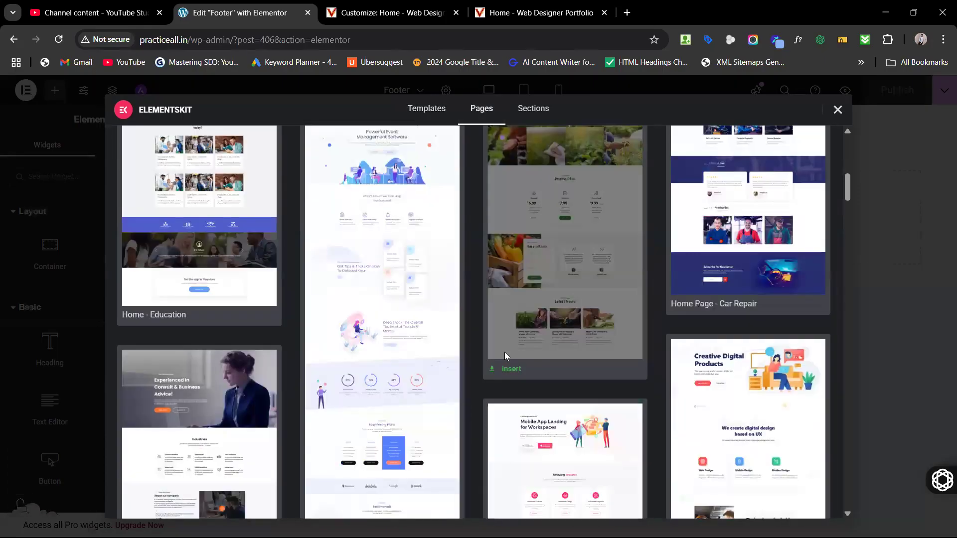
scroll(506, 355, up, 2)
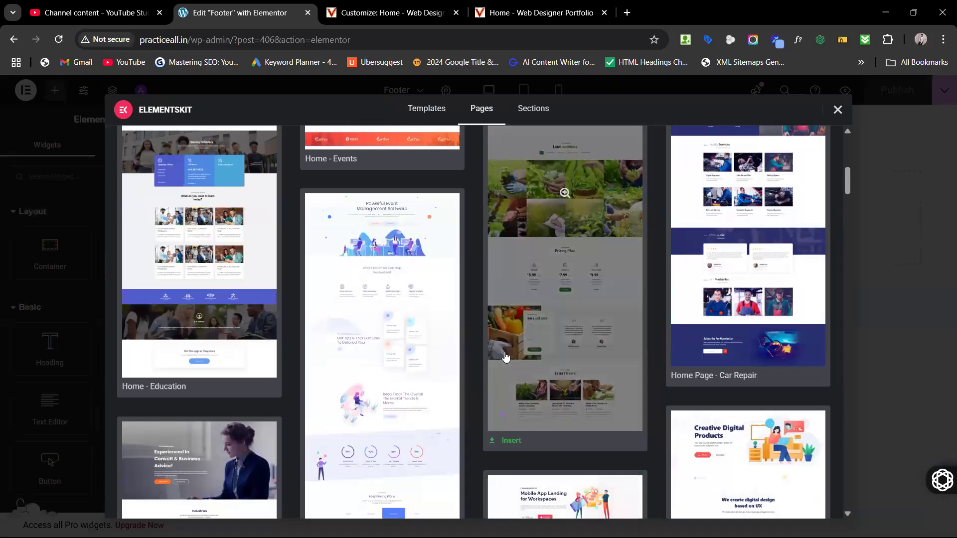
scroll(474, 255, up, 8)
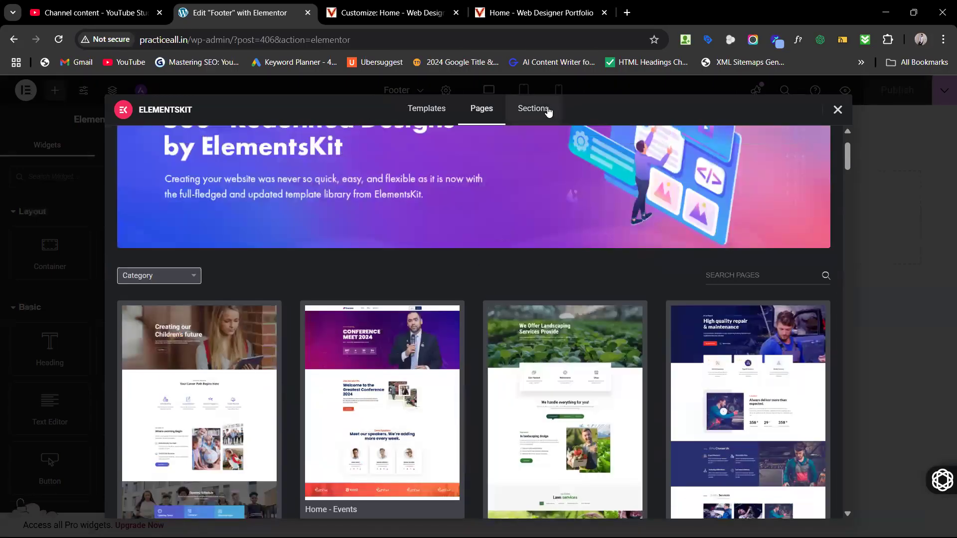
mouse_move(345, 338)
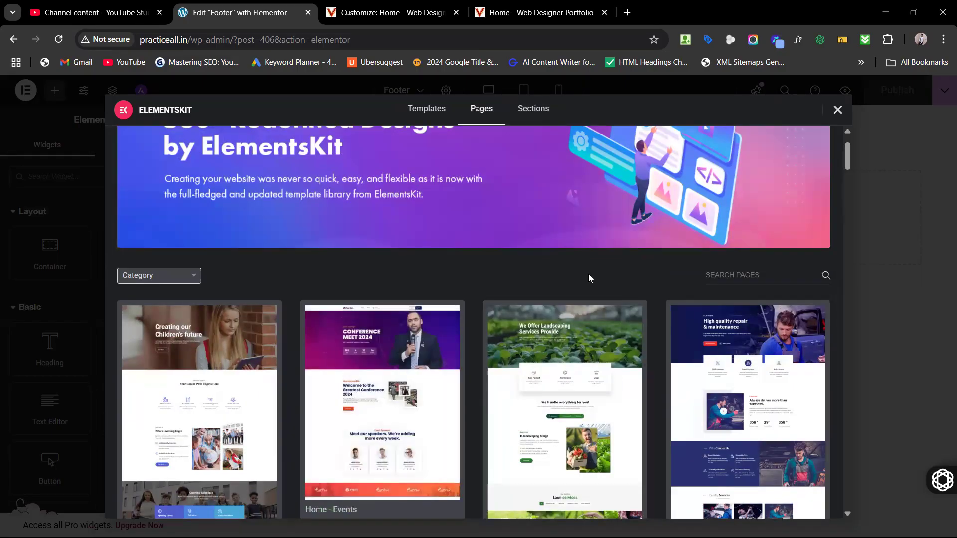
scroll(588, 274, up, 2)
click(543, 113)
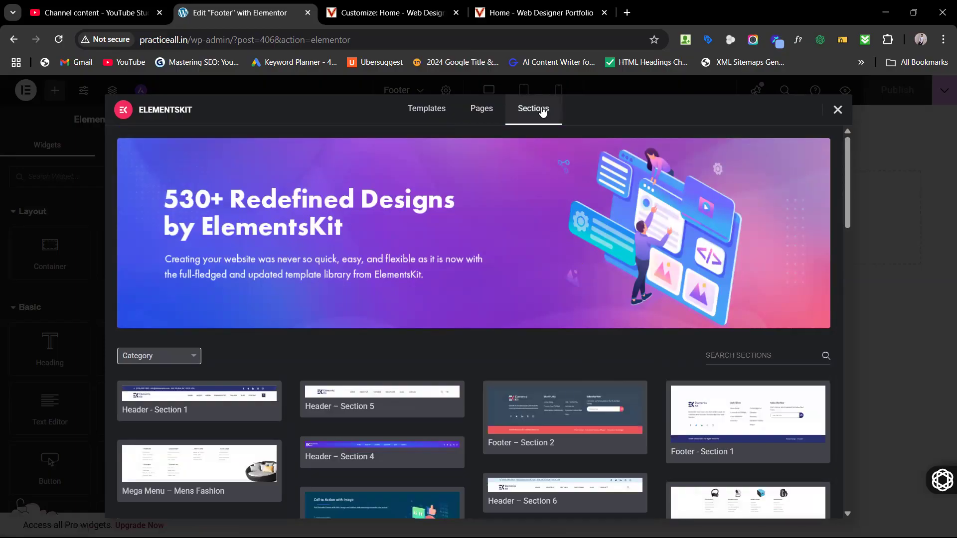
Step: Filter the ElementsKit sections by 'footer' and insert the Corporate footer design
click(751, 356)
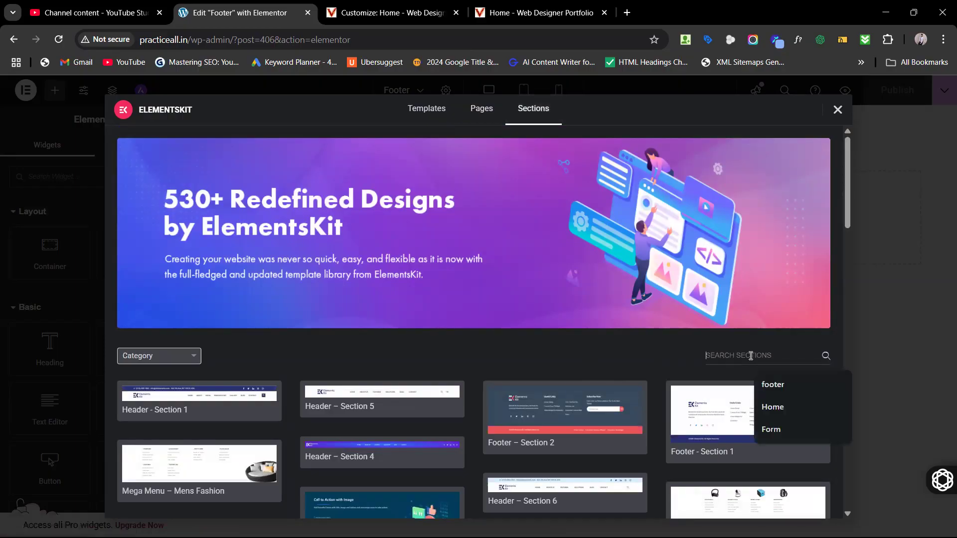
click(780, 388)
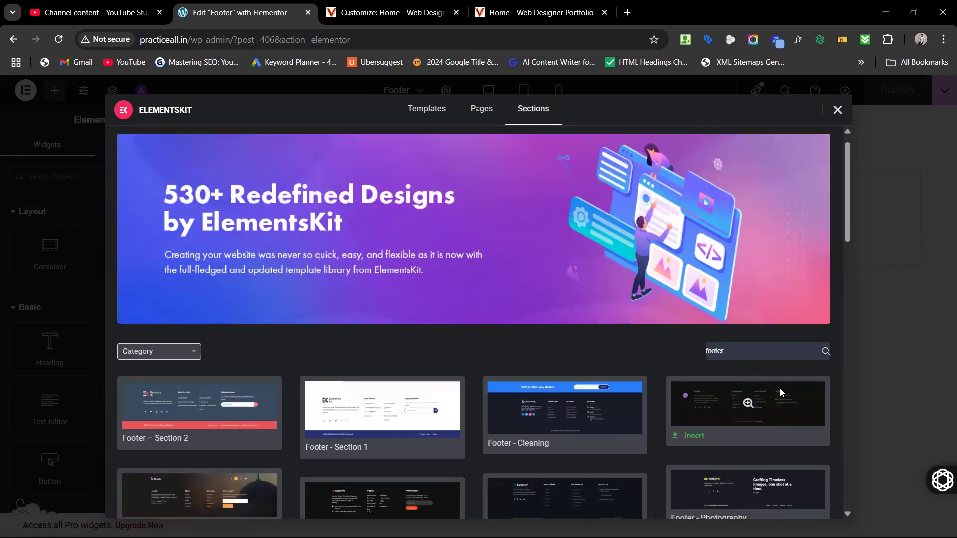
scroll(780, 388, down, 8)
scroll(779, 388, down, 4)
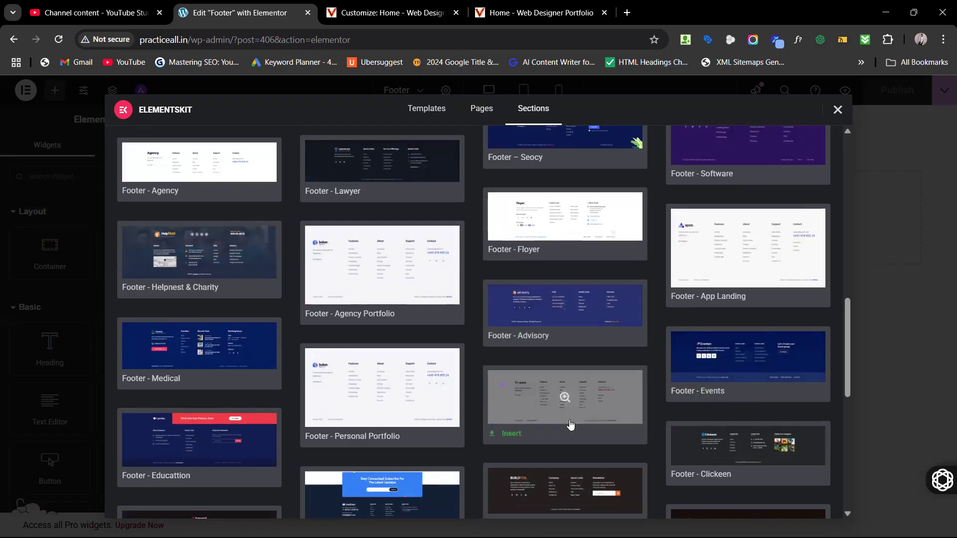
scroll(572, 423, down, 2)
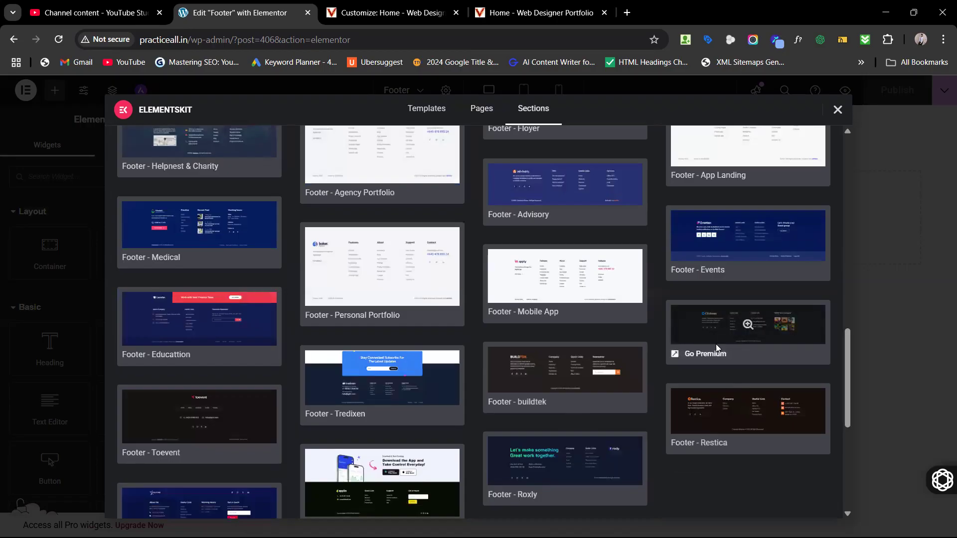
scroll(714, 332, up, 2)
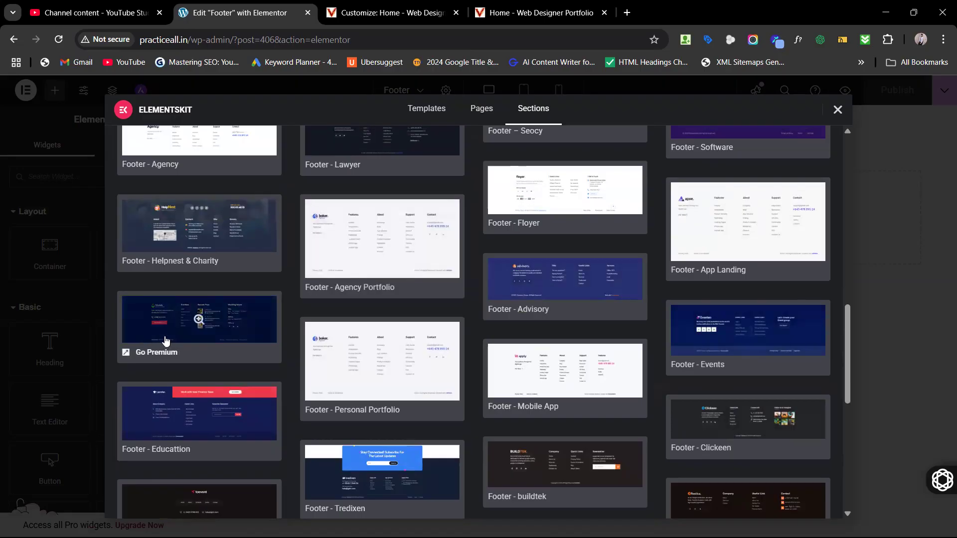
scroll(166, 341, up, 1)
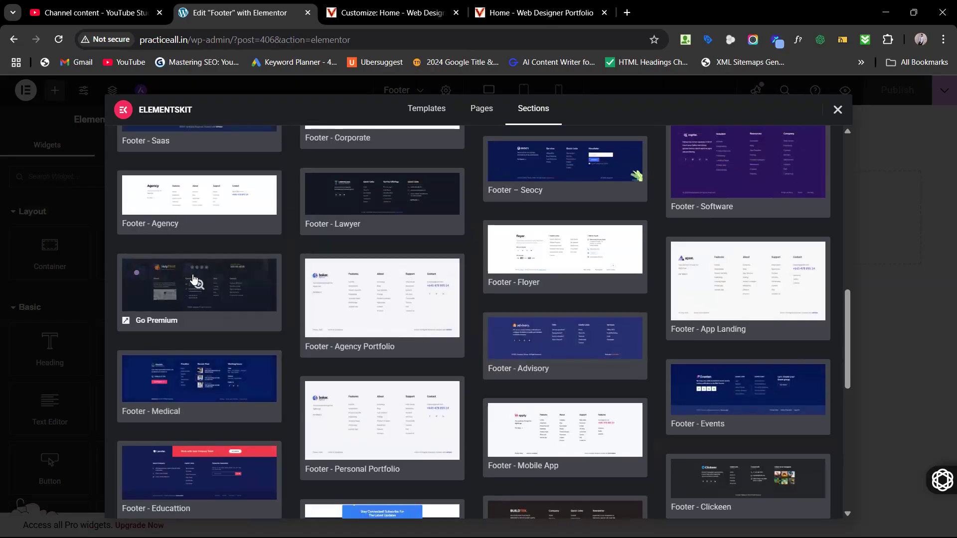
scroll(184, 289, up, 2)
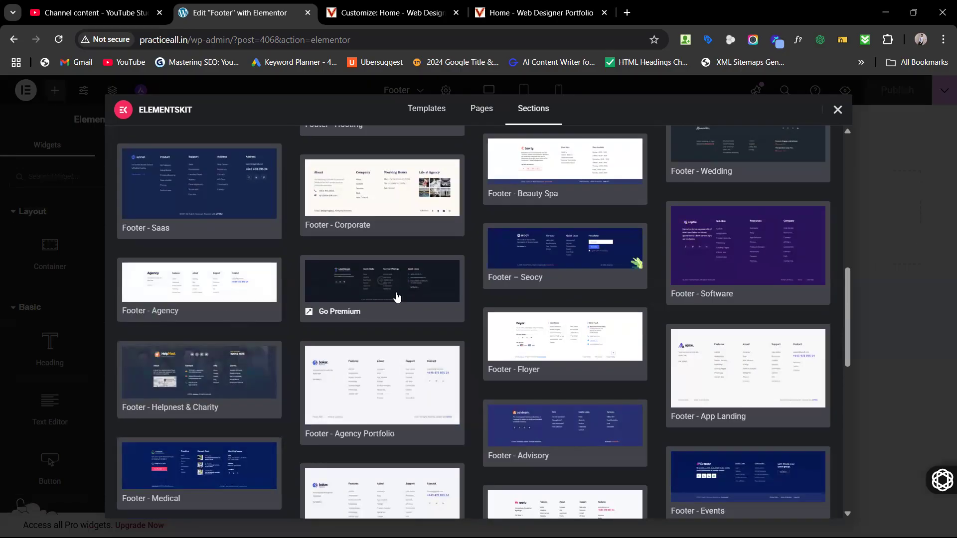
scroll(399, 295, up, 2)
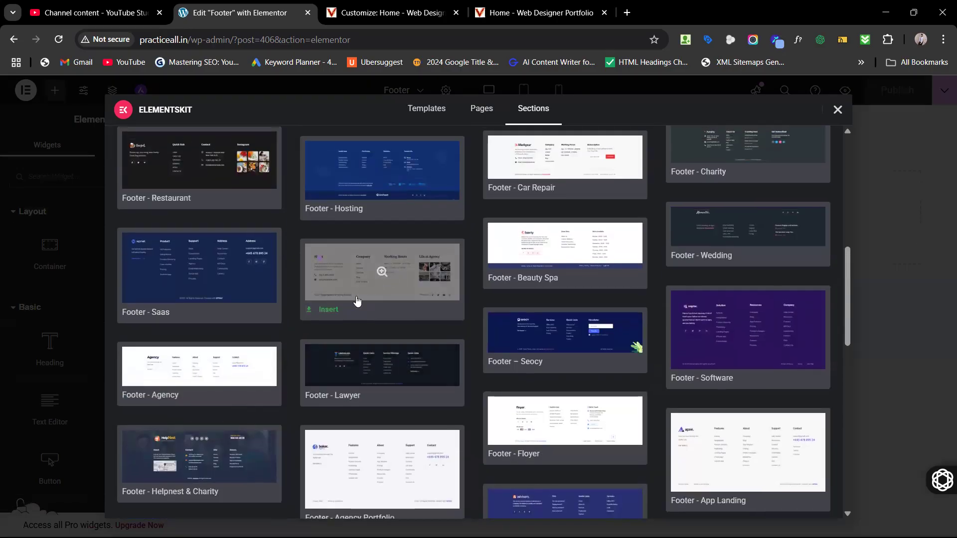
click(328, 311)
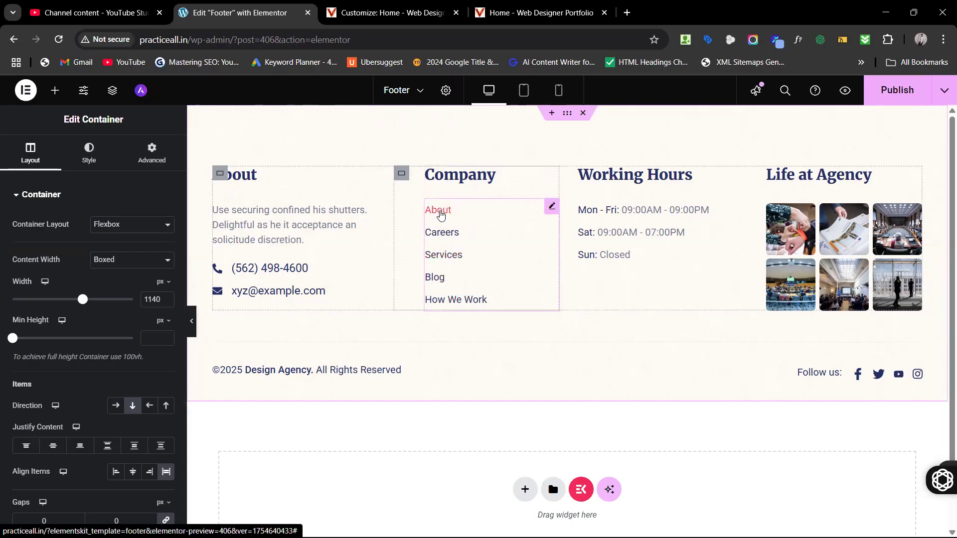
Step: Load maayodiya.com in a new tab, open its About Us page, then return to the customizer tab
click(627, 13)
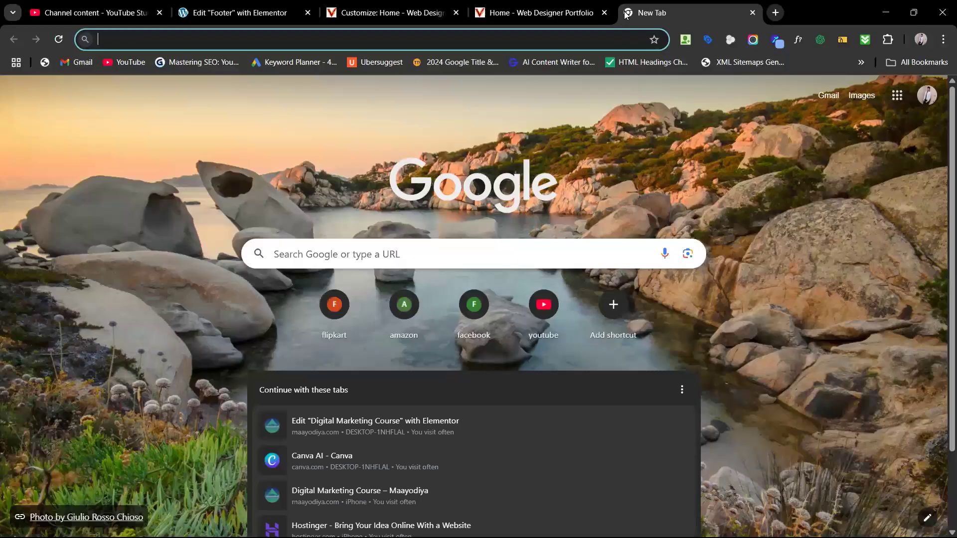
text(maa)
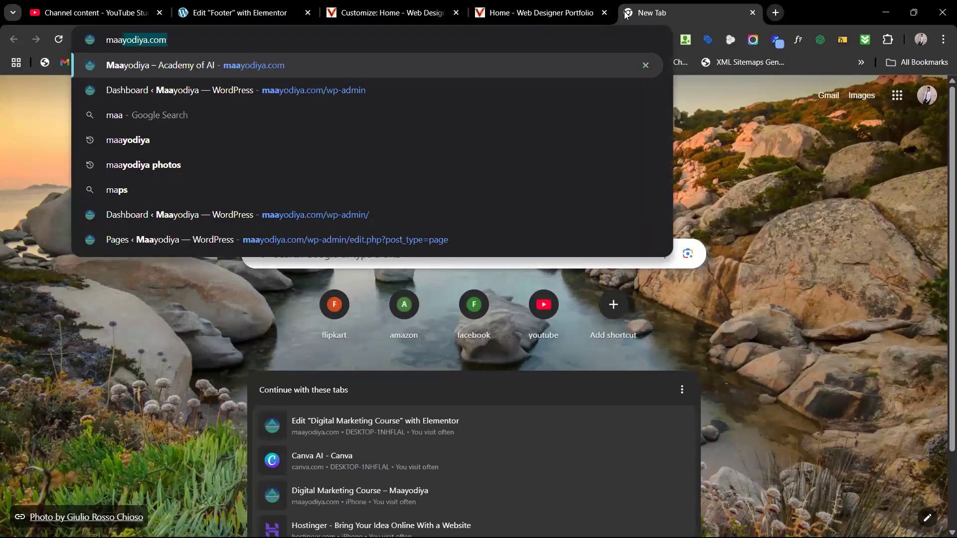
key(Return)
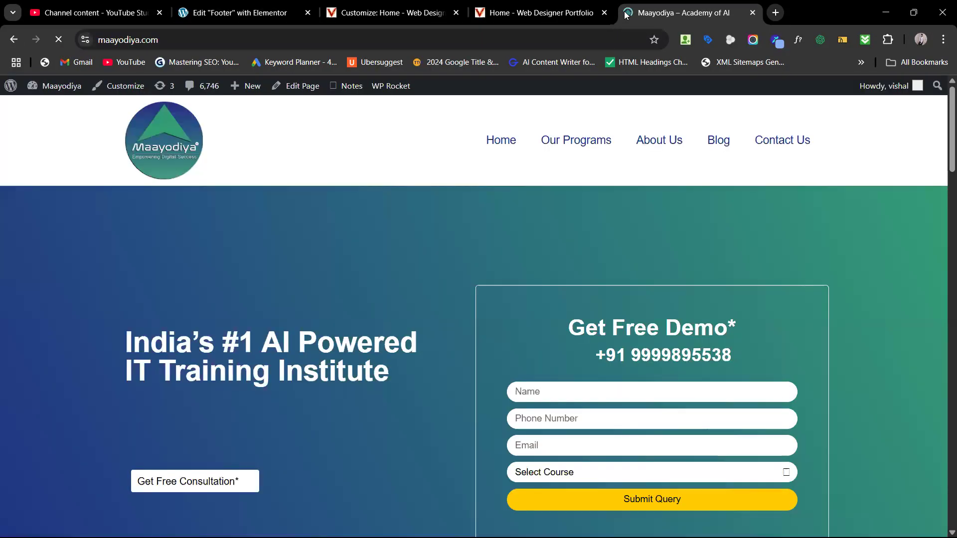
click(644, 141)
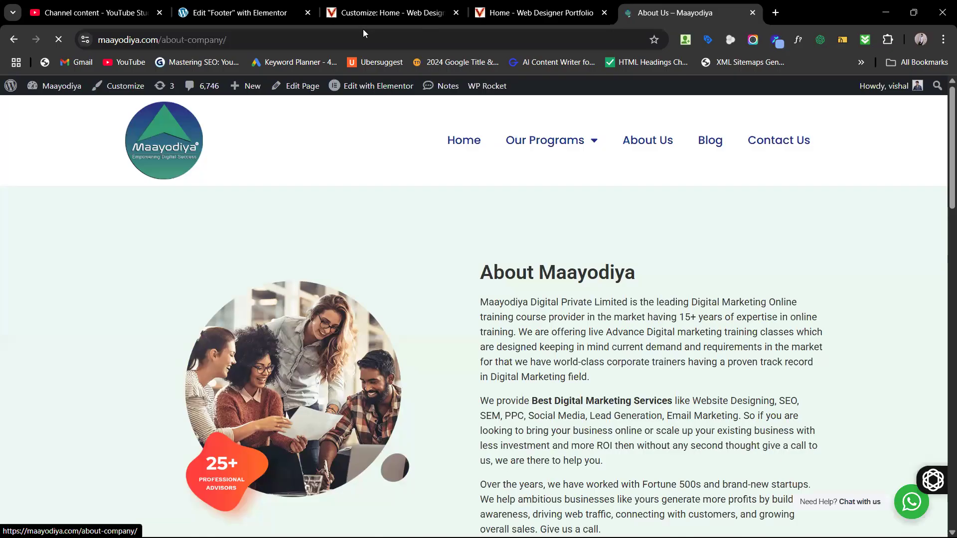
click(321, 31)
key(ctrl+c)
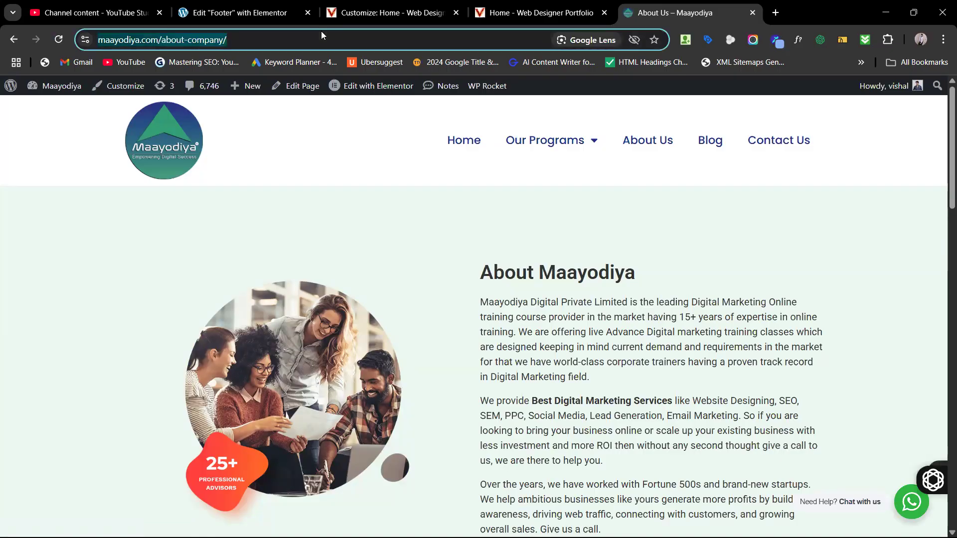
click(393, 9)
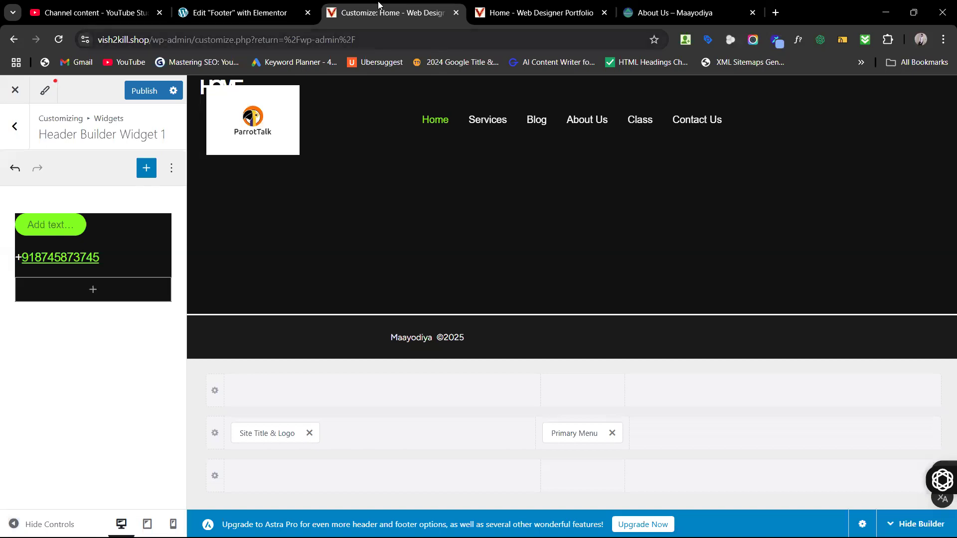
Step: Select the footer's Company icon list and expand the About item's text, icon and link fields
click(256, 4)
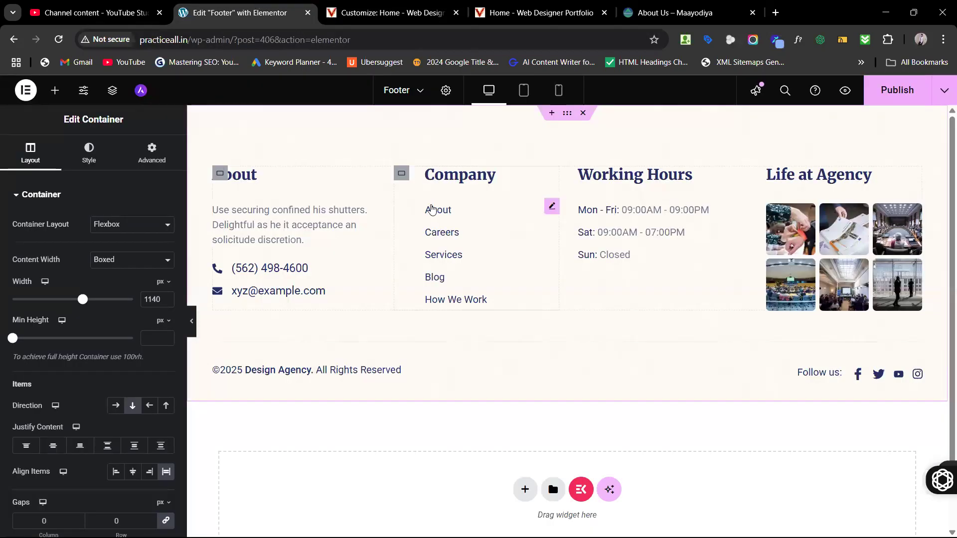
click(432, 209)
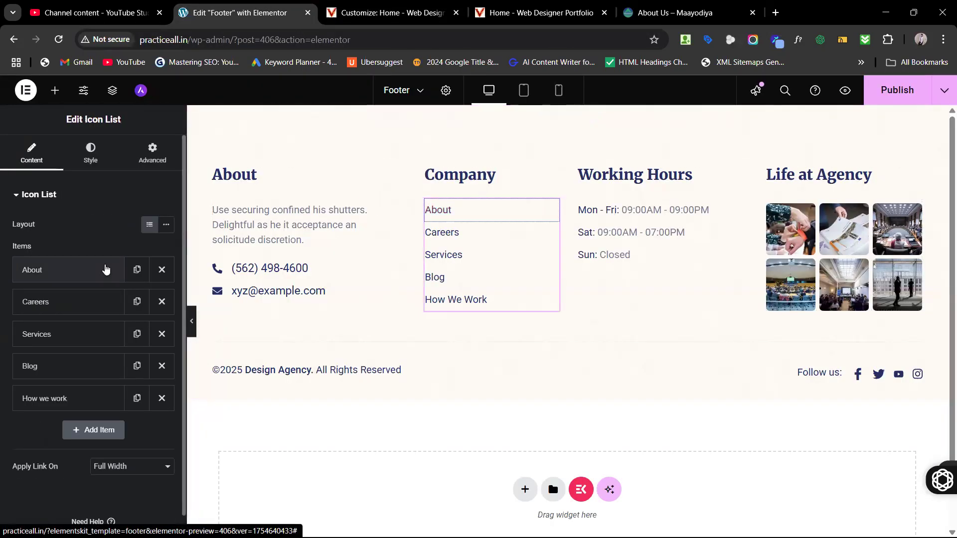
click(65, 274)
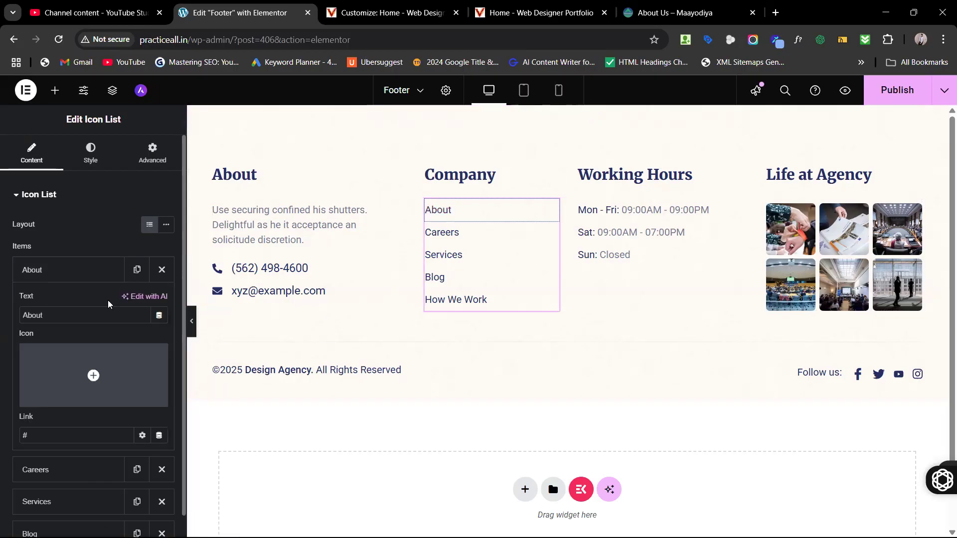
scroll(110, 305, down, 2)
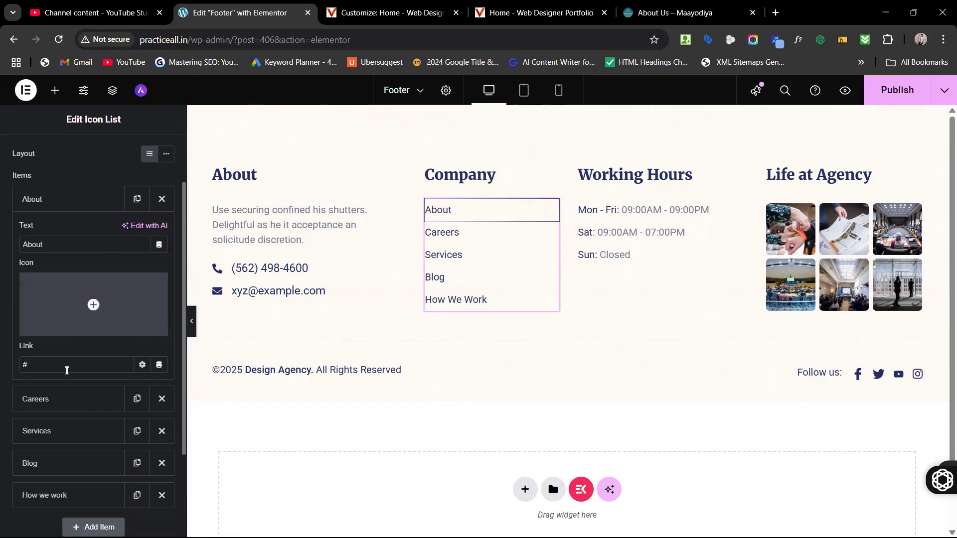
scroll(64, 364, up, 2)
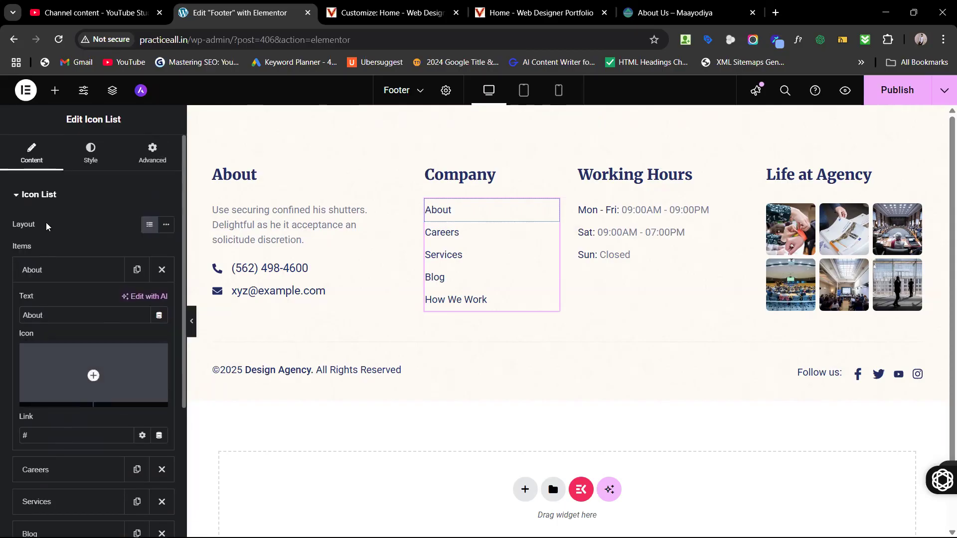
click(56, 91)
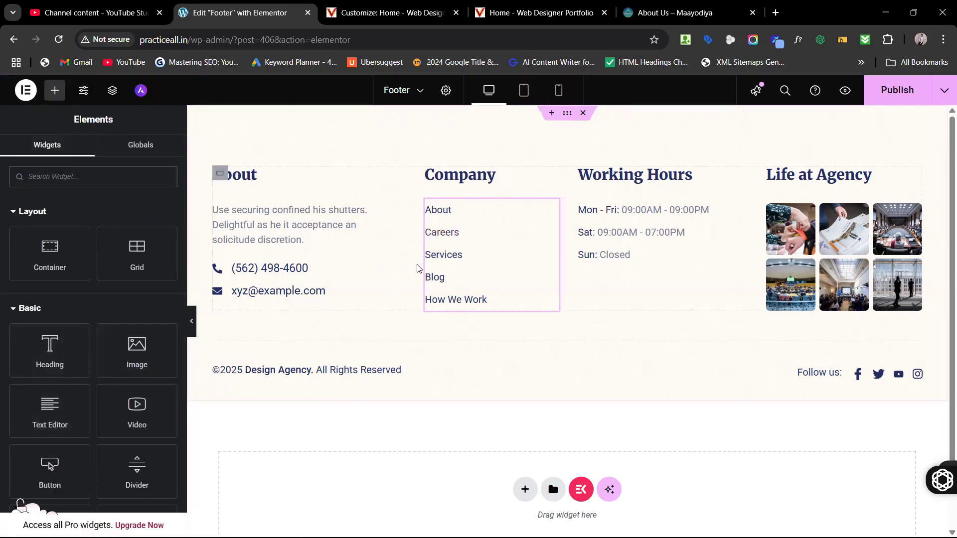
click(444, 213)
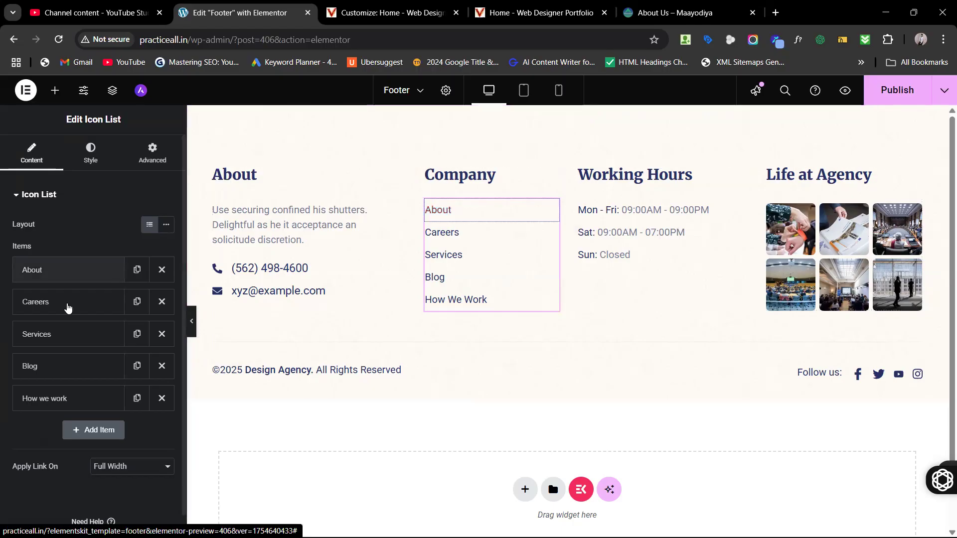
click(53, 272)
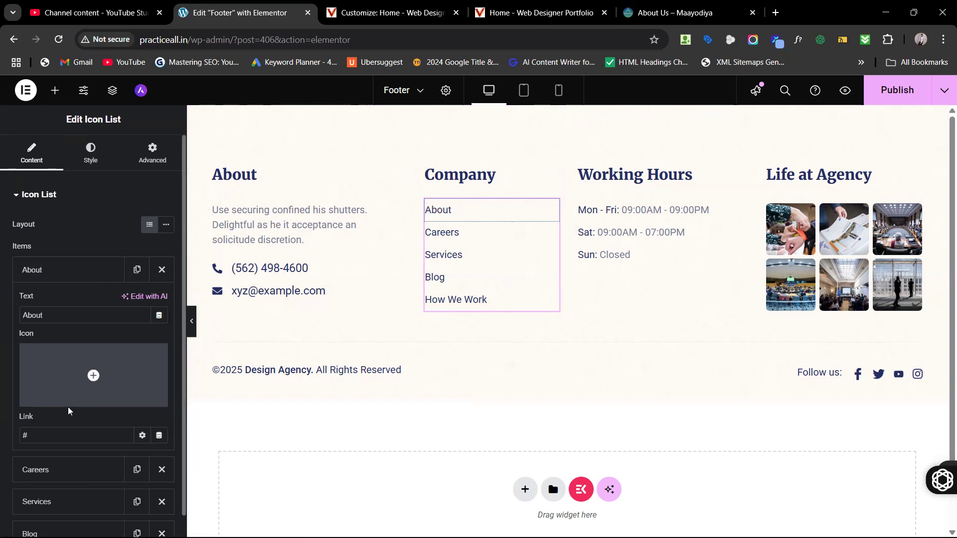
scroll(67, 407, down, 1)
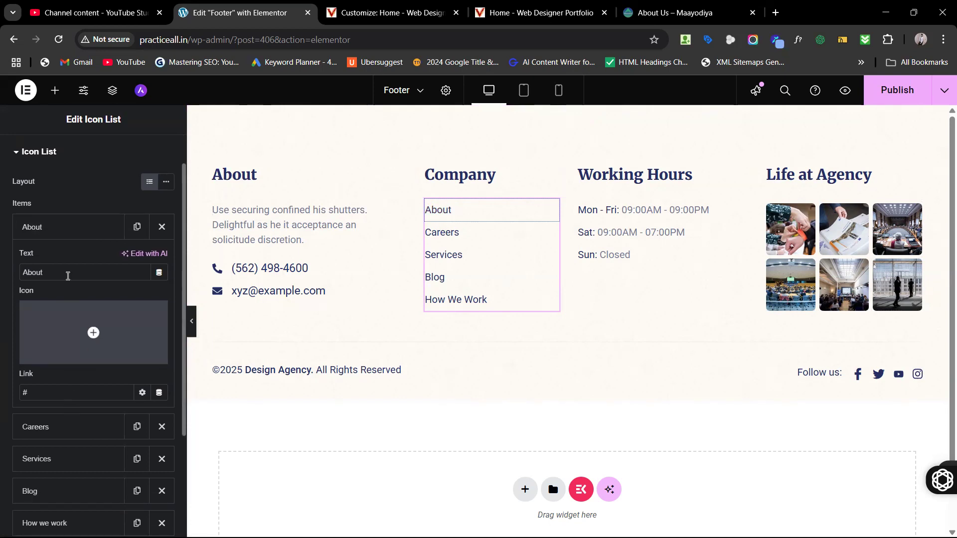
mouse_move(75, 343)
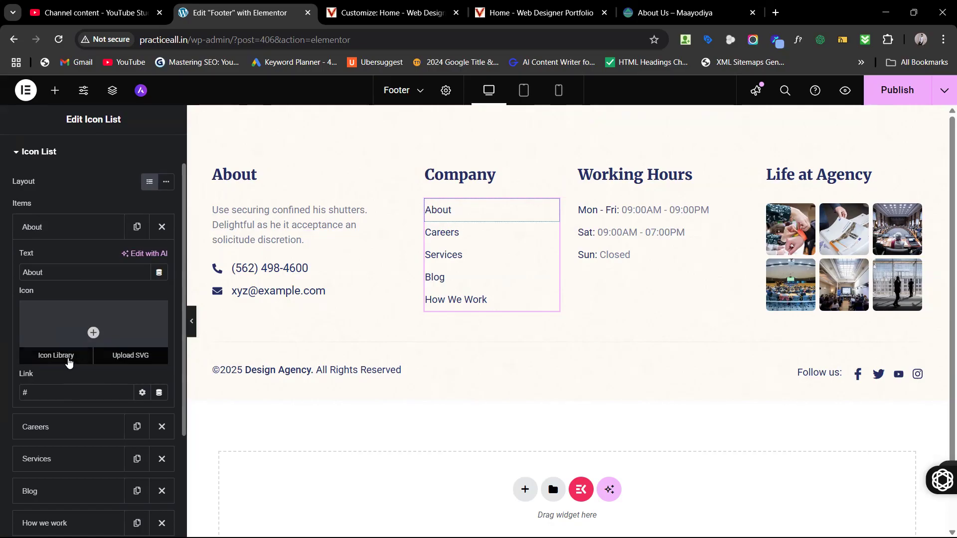
Step: Insert the Address book icon from the Icon Library for the About item
click(69, 356)
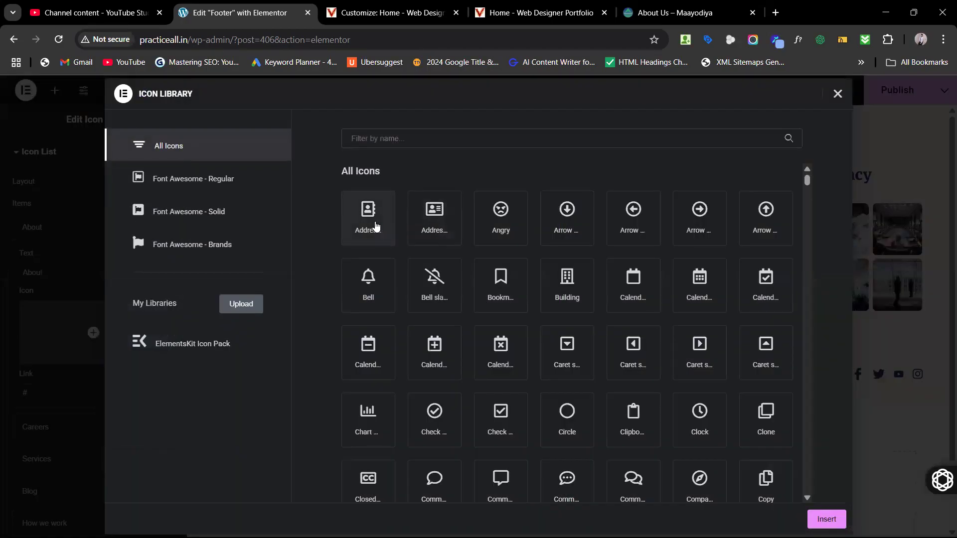
click(376, 226)
click(826, 519)
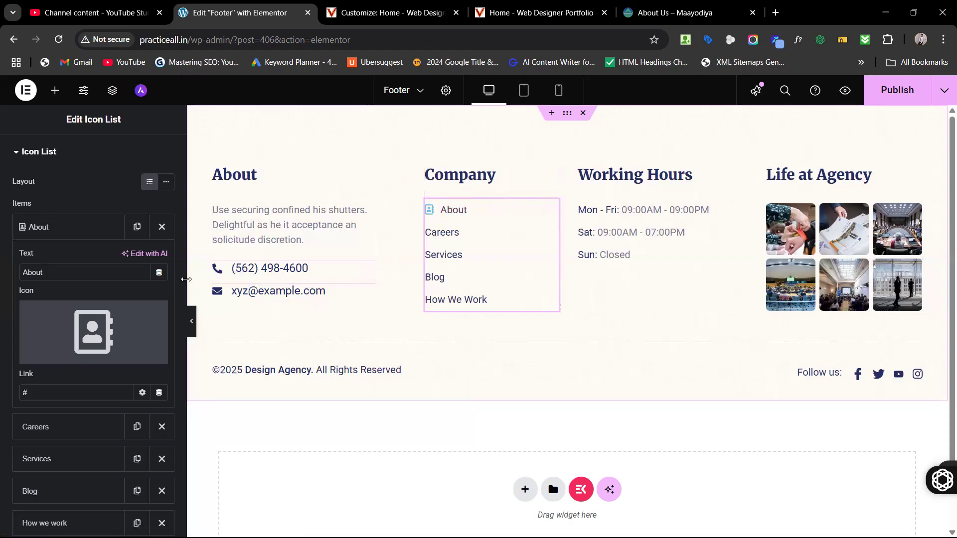
Step: Replace About's '#' link with the pasted maayodiya.com/about-company/ URL, then publish and preview the footer
mouse_move(128, 310)
scroll(128, 309, down, 1)
click(72, 339)
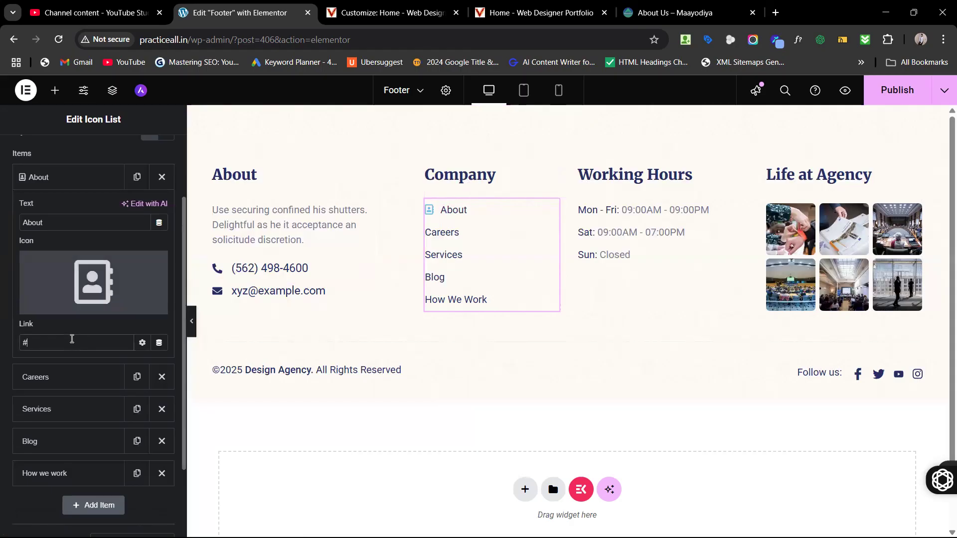
key(BackSpace)
key(ctrl+v)
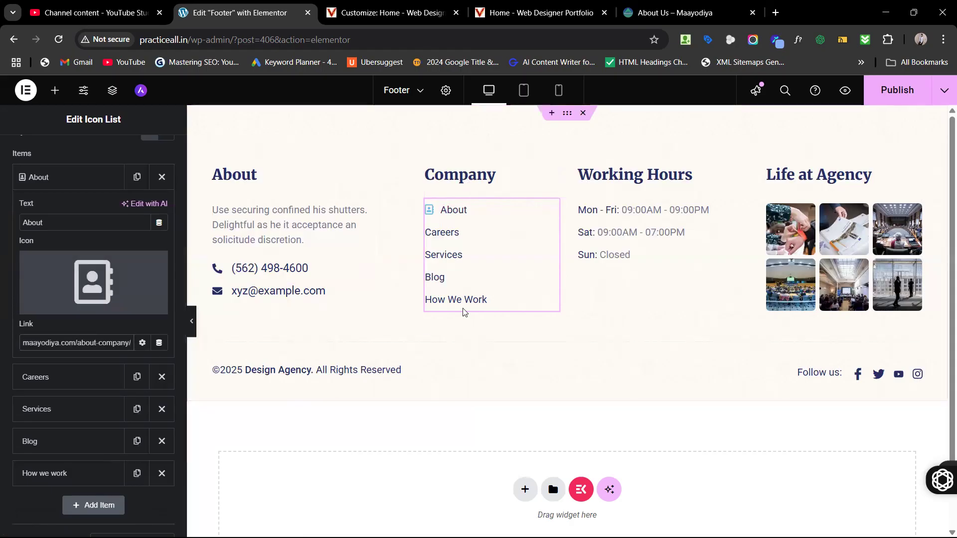
click(905, 92)
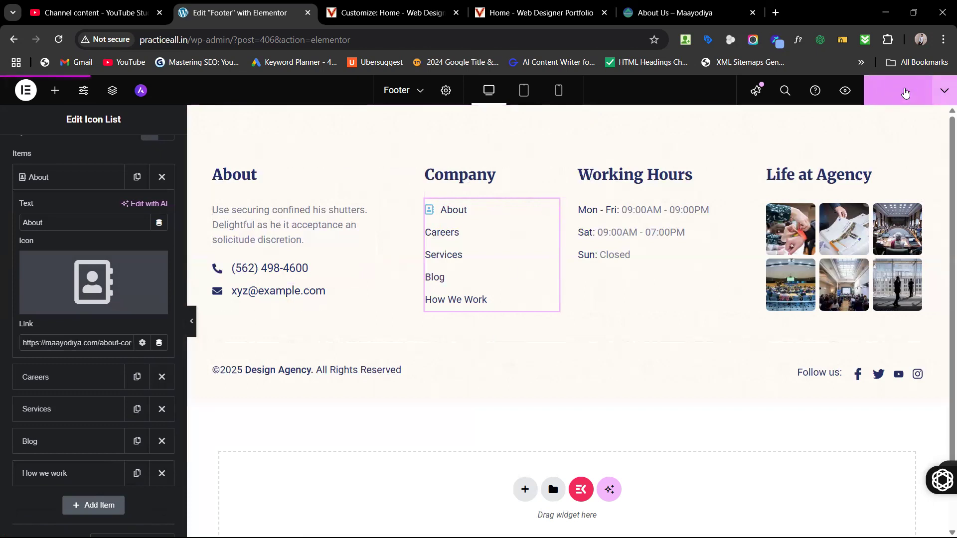
click(845, 90)
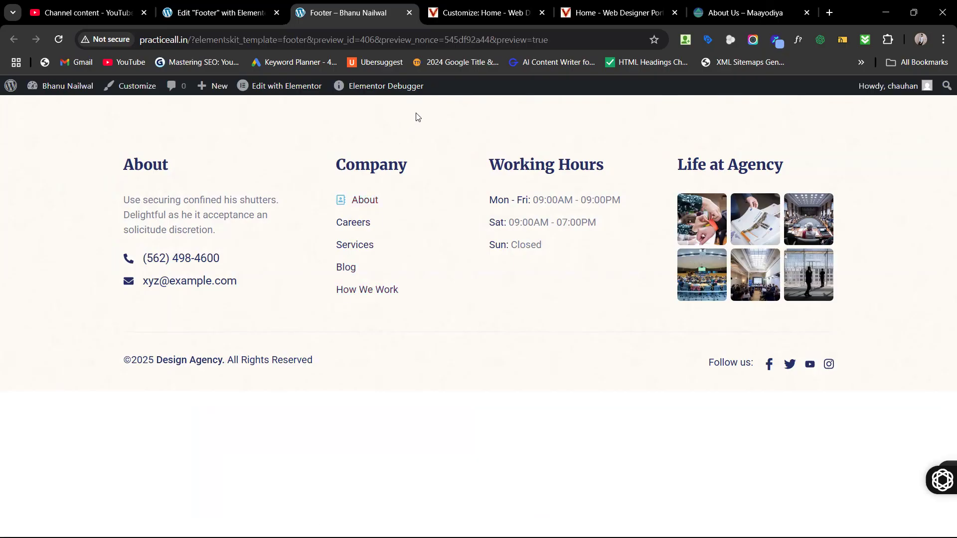
Step: Follow the footer's About link to the About Us – Maayodiya page, then return to the footer editor
click(367, 205)
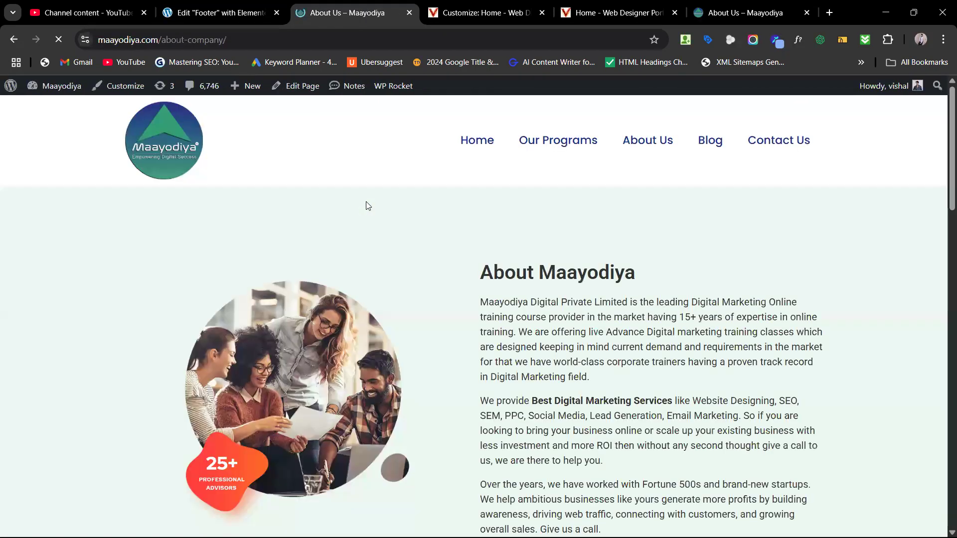
scroll(368, 206, down, 8)
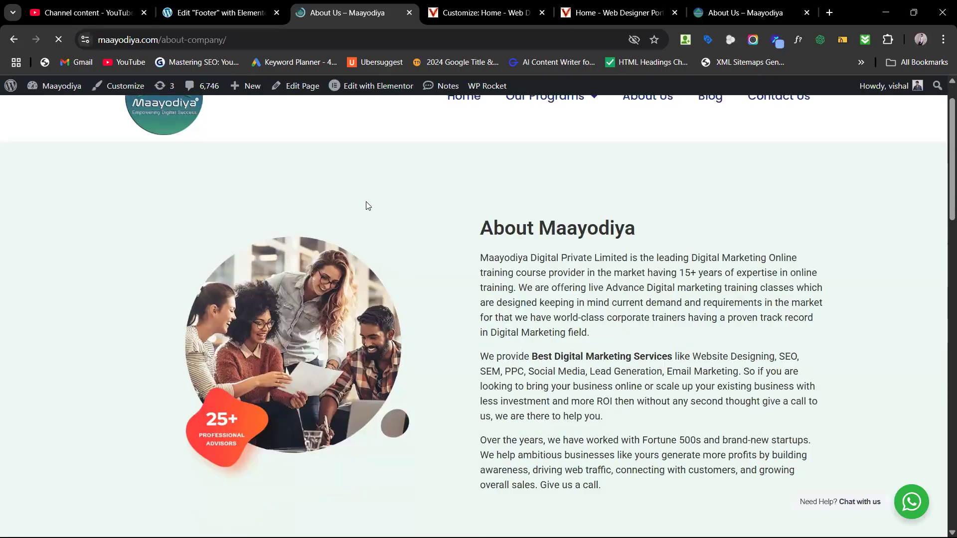
scroll(369, 206, up, 9)
click(183, 7)
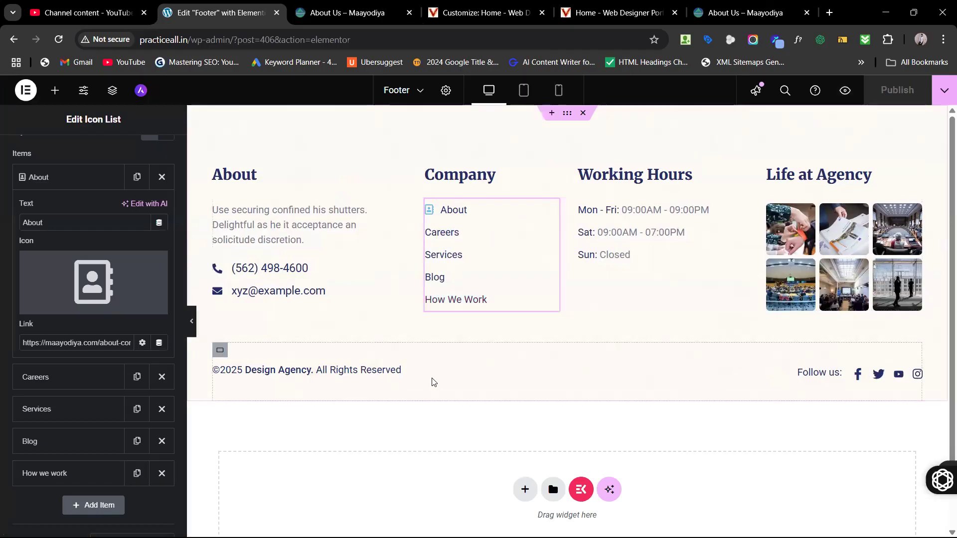
Step: Glance at the Customize: Home tab, then open a fresh blank browser tab
scroll(476, 336, down, 1)
scroll(472, 339, up, 1)
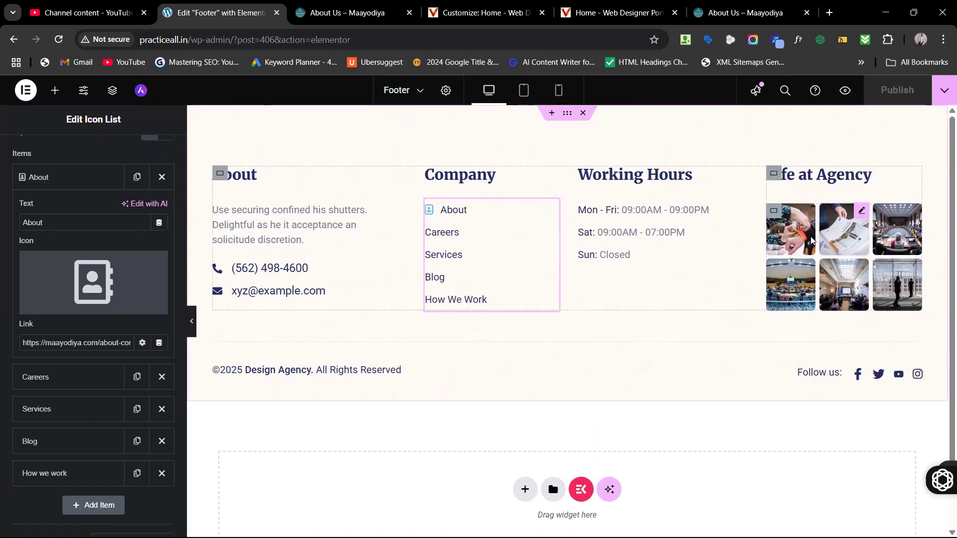
scroll(546, 374, down, 1)
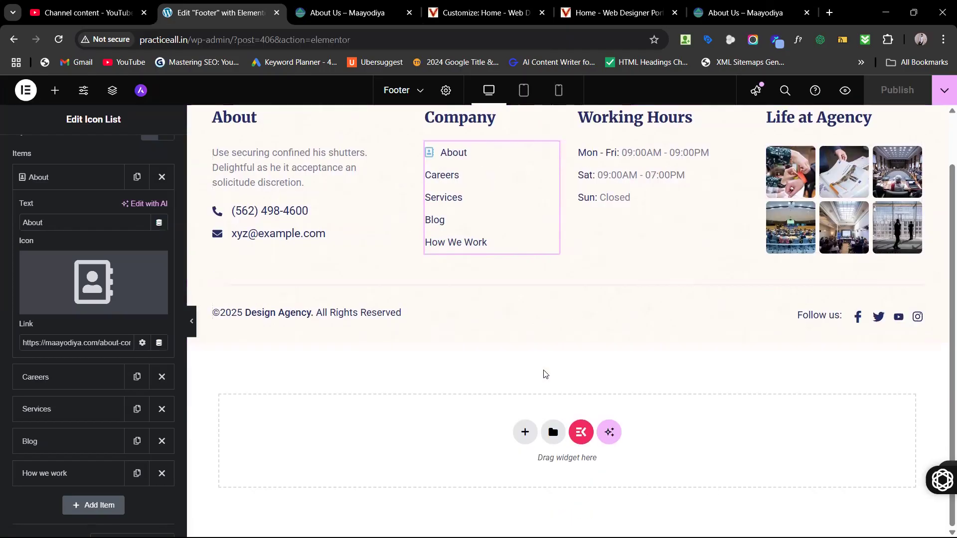
scroll(545, 374, up, 1)
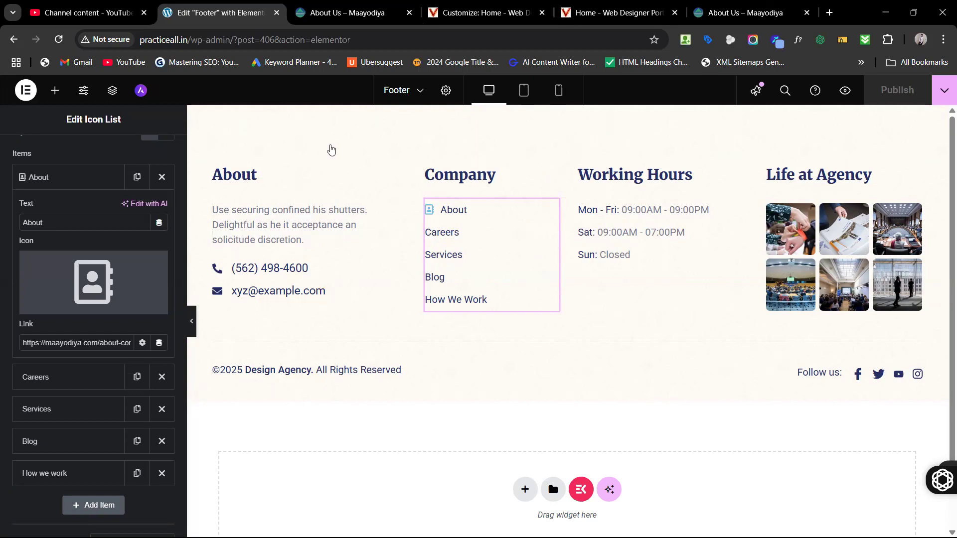
click(514, 16)
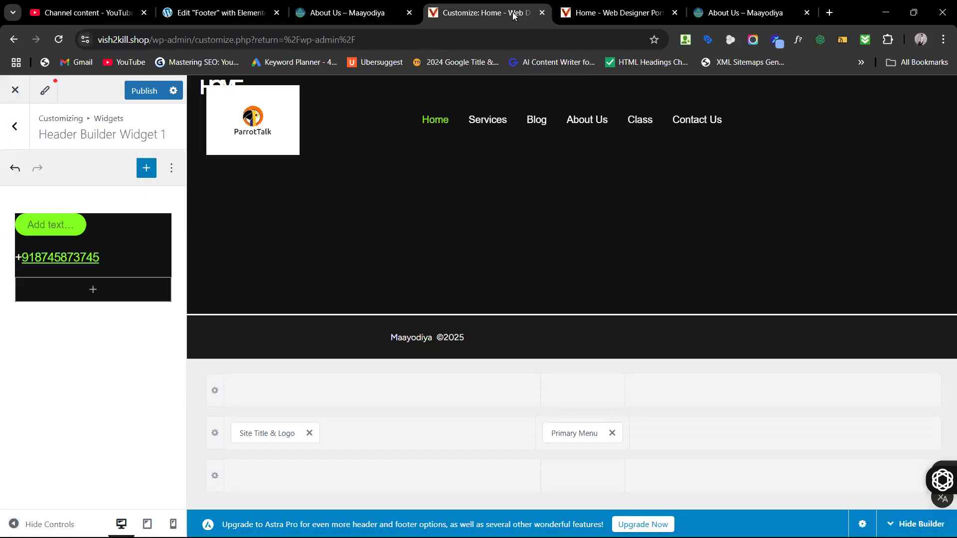
click(831, 14)
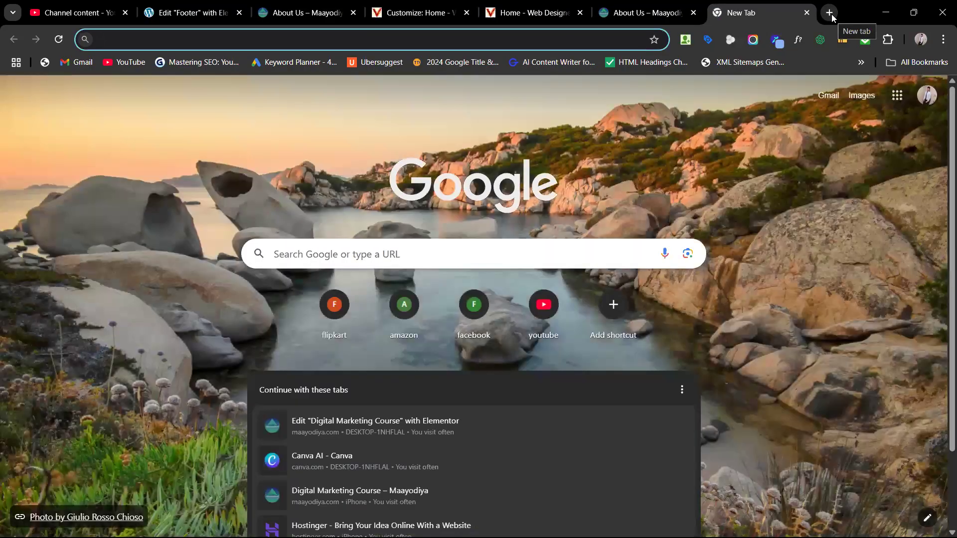
Step: Load the practiceall.in/wp-admin dashboard
text(pr)
key(Right)
text(/)
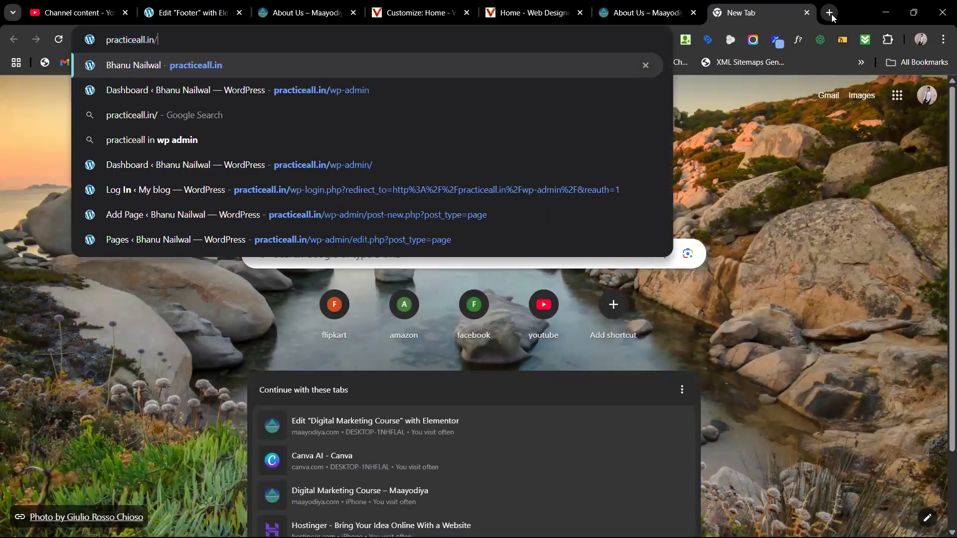
text(wp-admin)
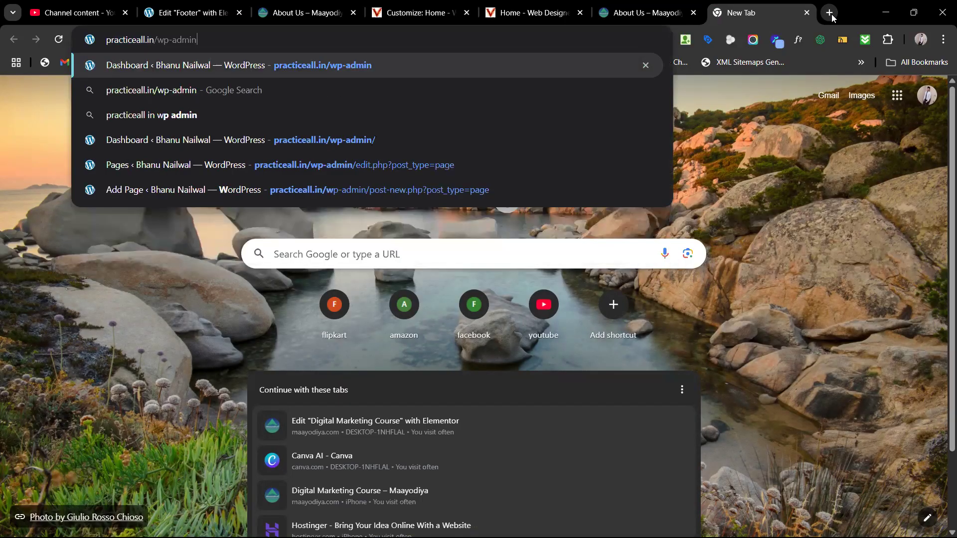
key(Return)
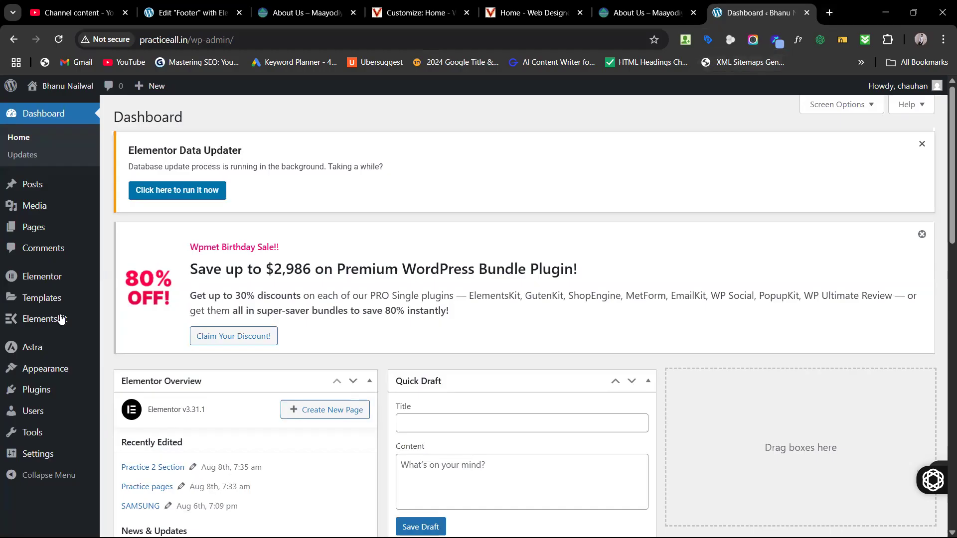
Step: Open ElementsKit > Header Footer to view the active Footer template
mouse_move(45, 324)
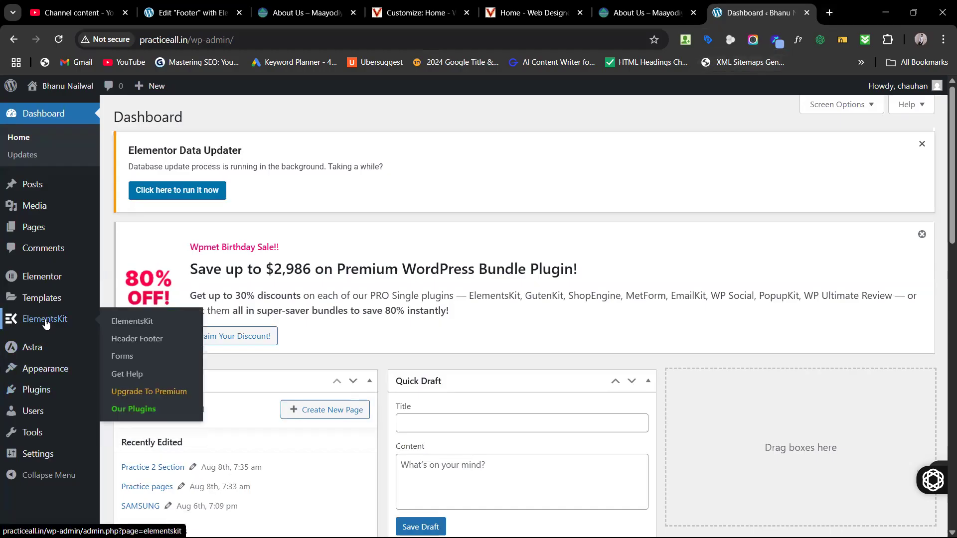
click(130, 344)
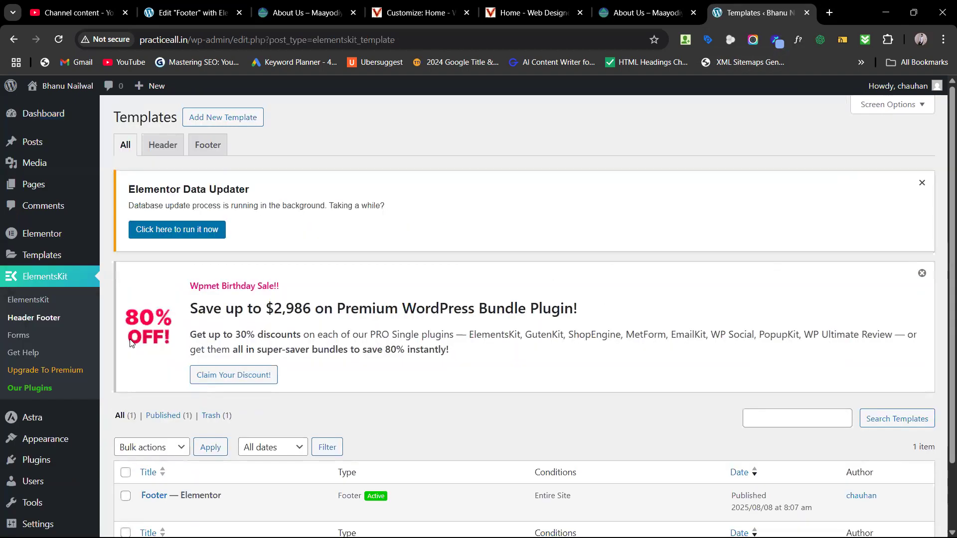
scroll(424, 422, down, 2)
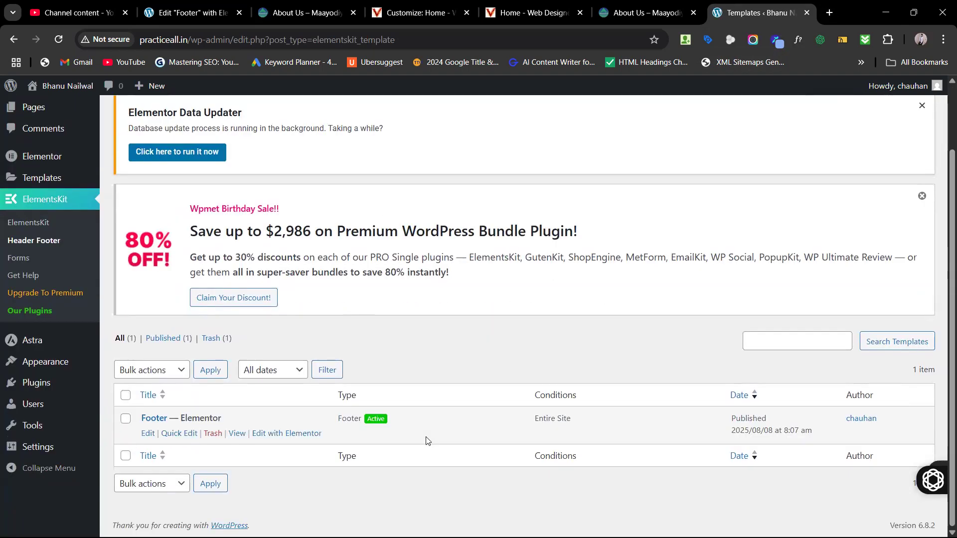
scroll(426, 440, up, 2)
scroll(426, 441, down, 2)
scroll(426, 441, up, 2)
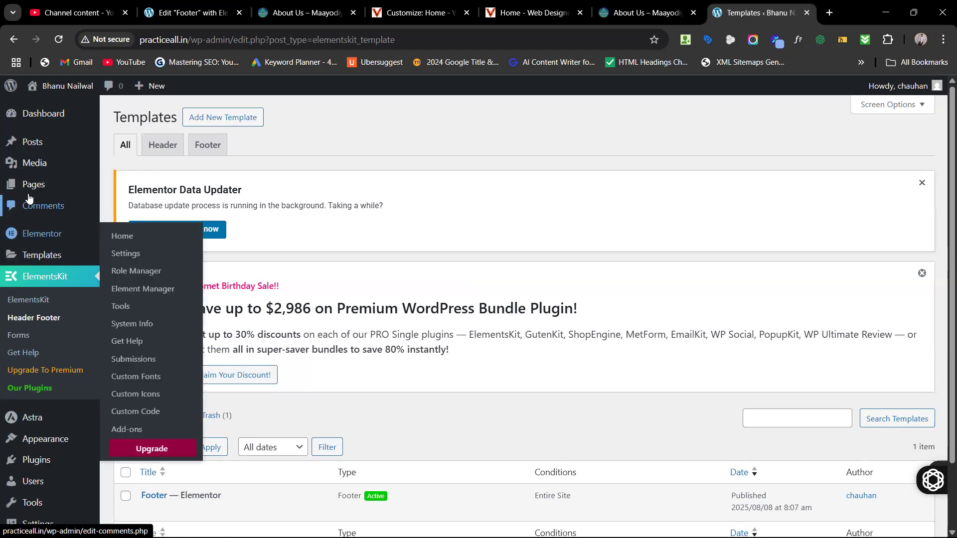
Step: Check the Home – Web Designer live page, then switch to the Customize: Home tab
click(526, 13)
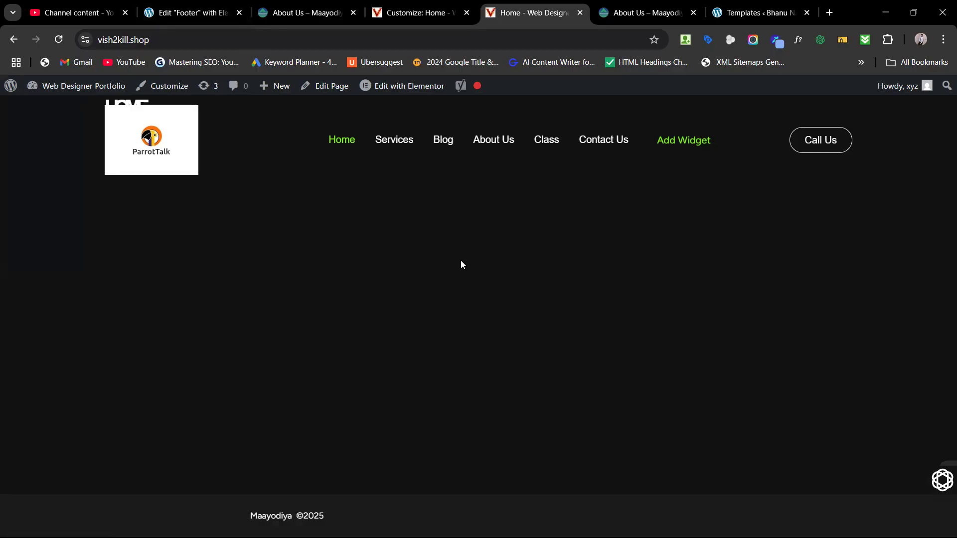
click(428, 14)
click(520, 15)
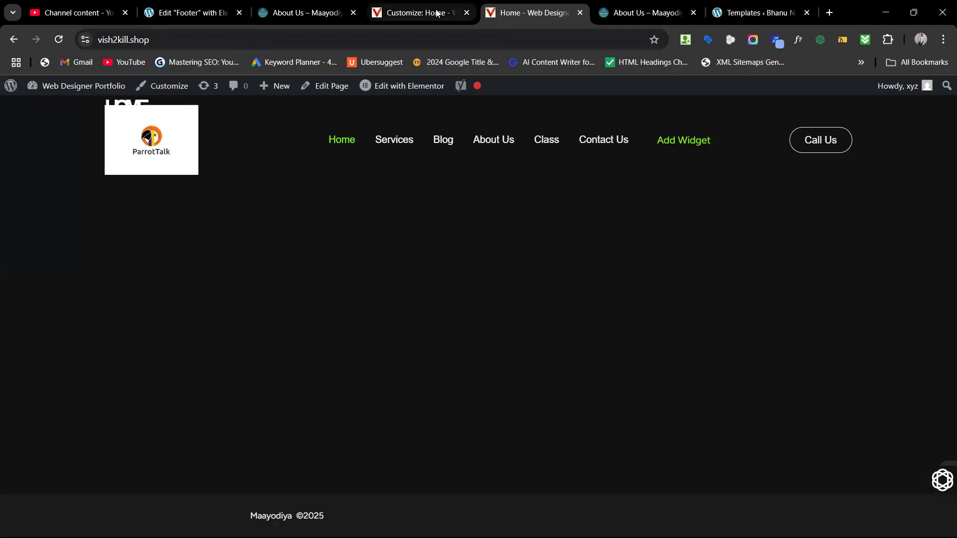
click(412, 11)
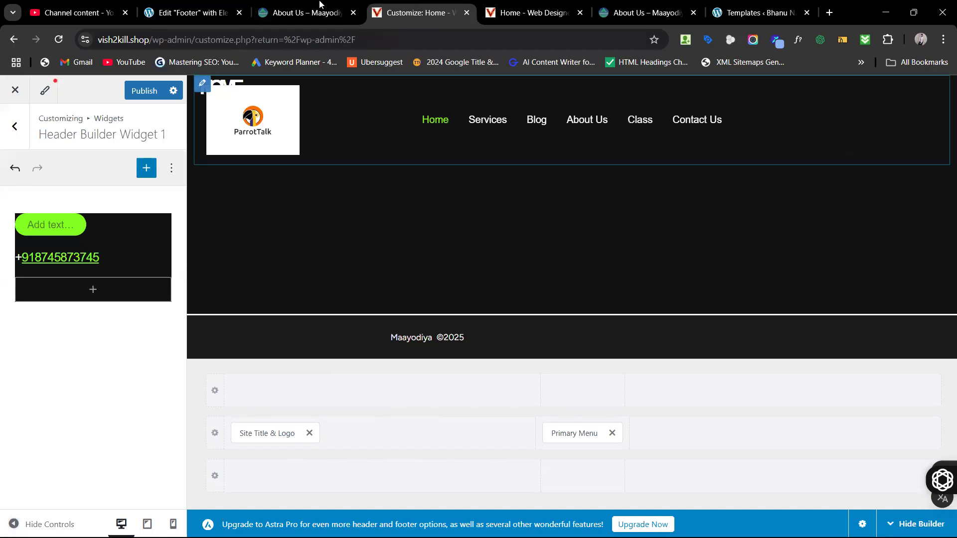
Step: Revisit the About Us page and footer editor, then switch to the ElementsKit Templates tab
click(307, 13)
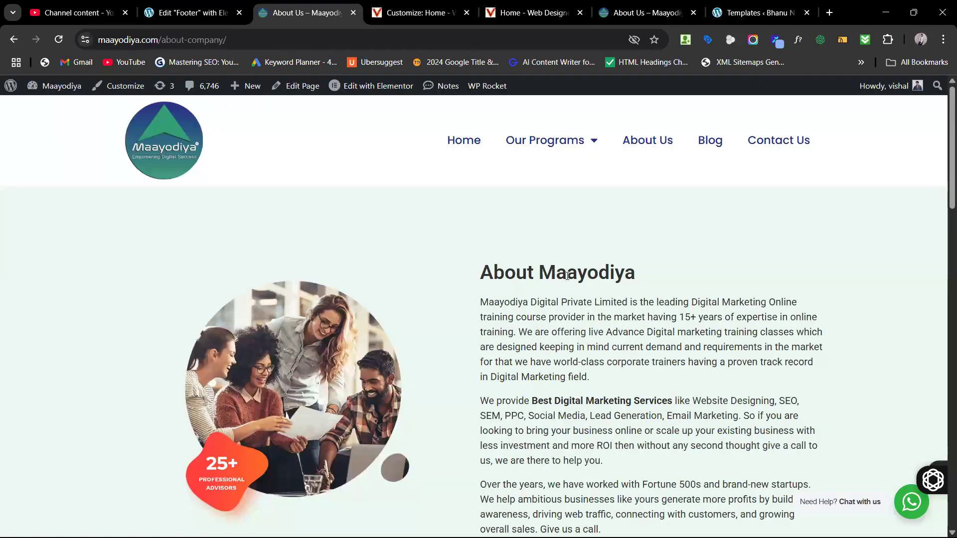
scroll(568, 276, down, 20)
scroll(567, 281, up, 20)
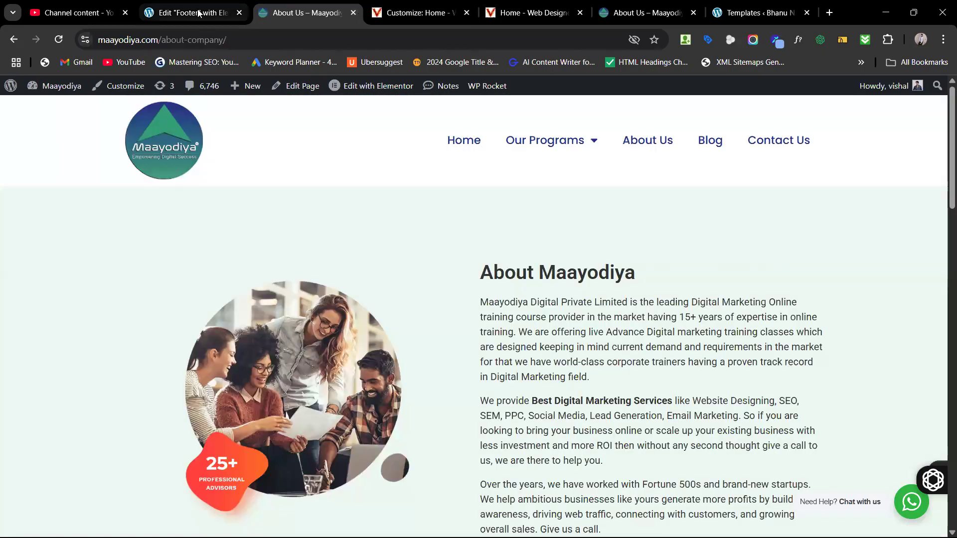
click(198, 12)
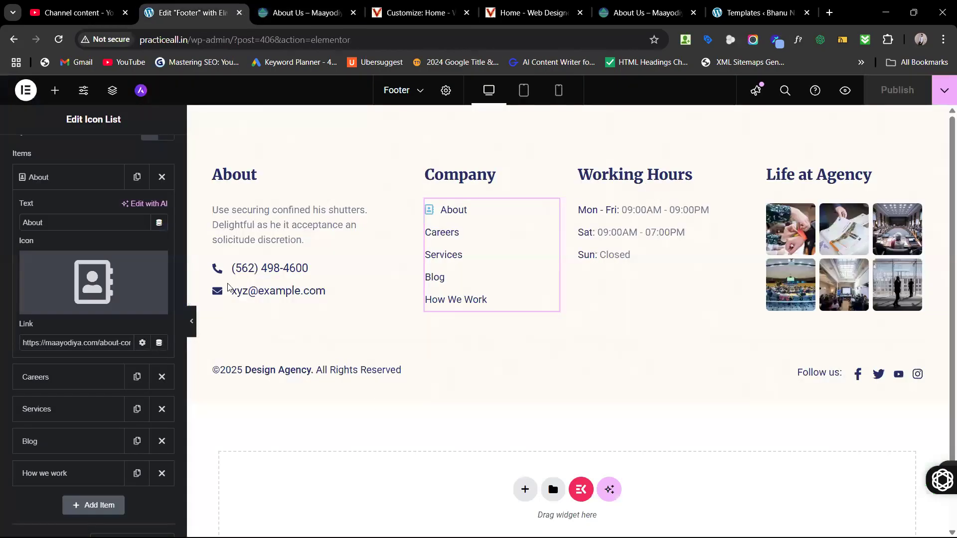
scroll(497, 406, down, 1)
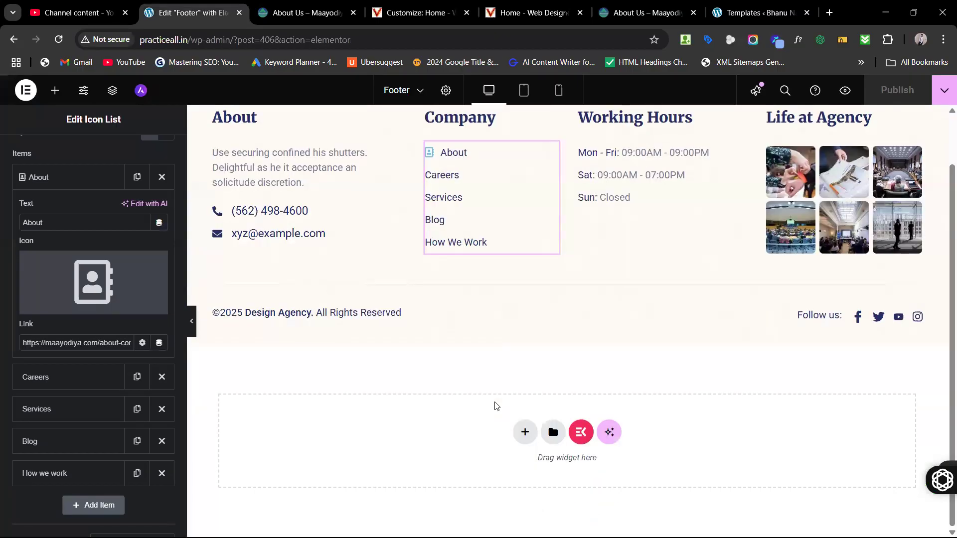
scroll(430, 316, up, 1)
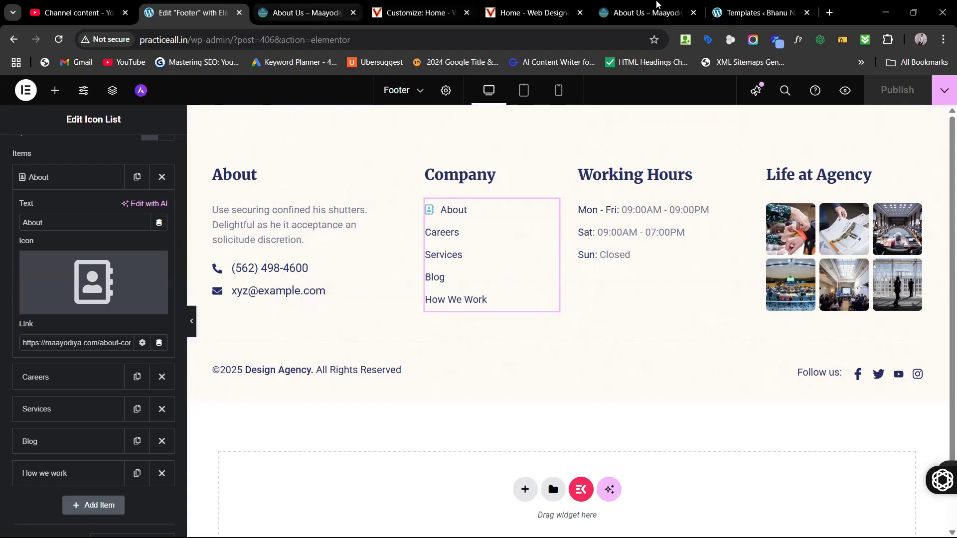
click(747, 6)
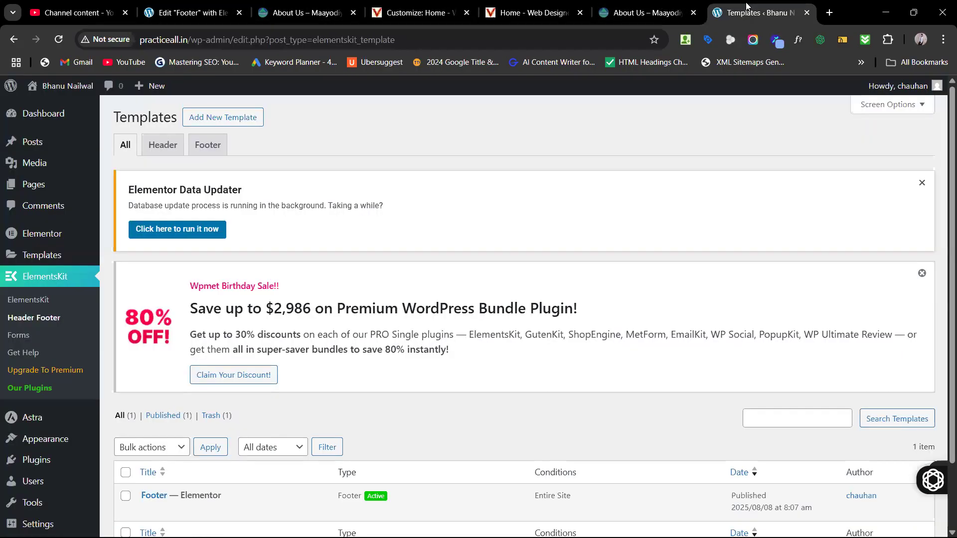
Step: Load vish2kill.shop/wp-admin in a new browser tab
click(829, 12)
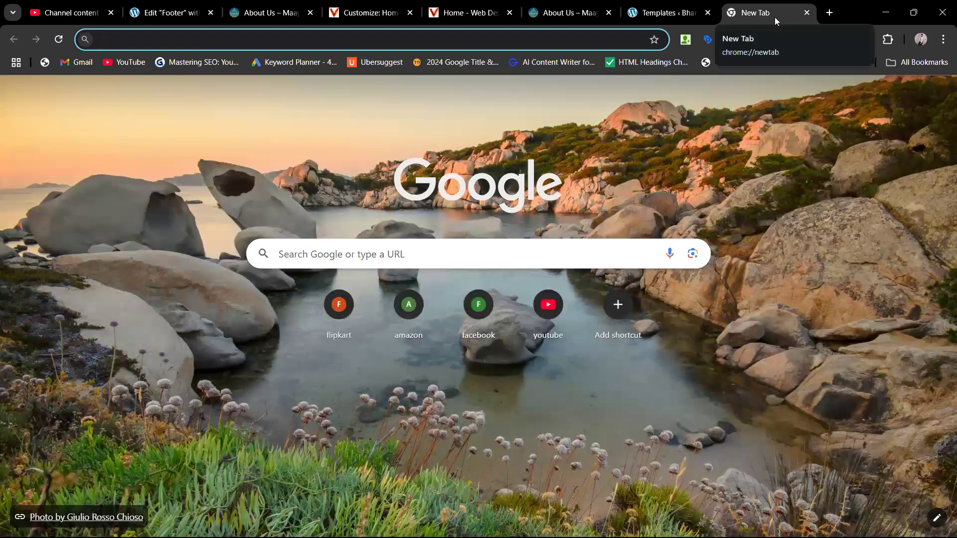
text(vis)
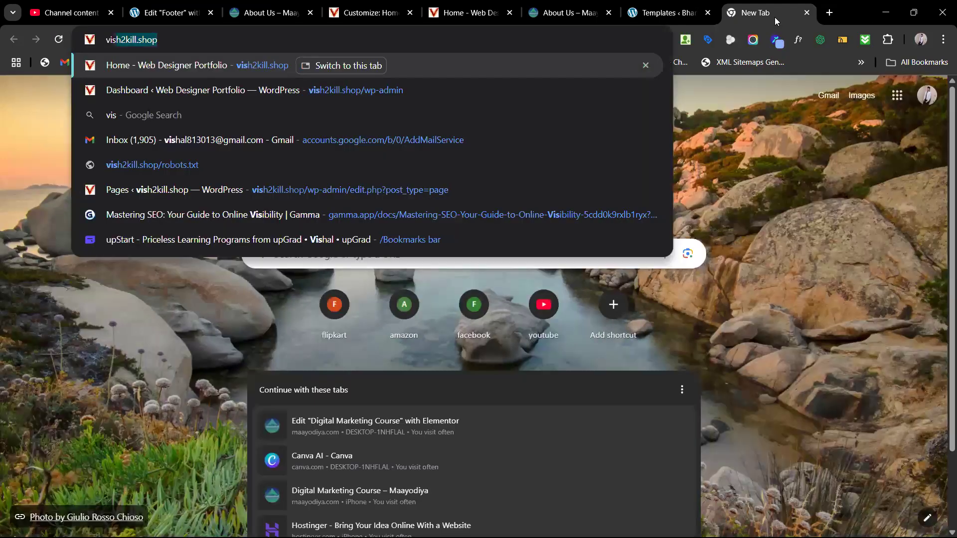
key(Right)
text(/wp-admin)
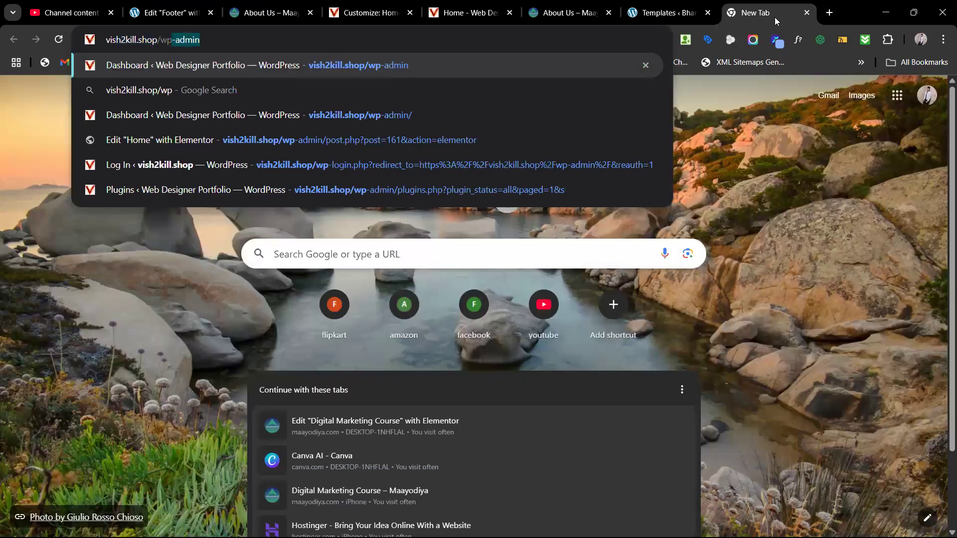
key(Return)
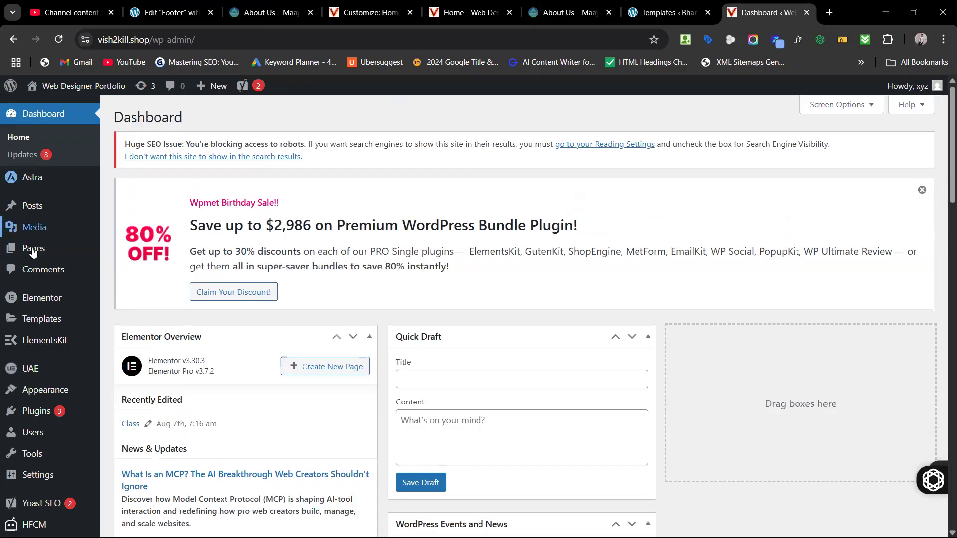
Step: Go to Pages and edit the Home page
mouse_move(34, 253)
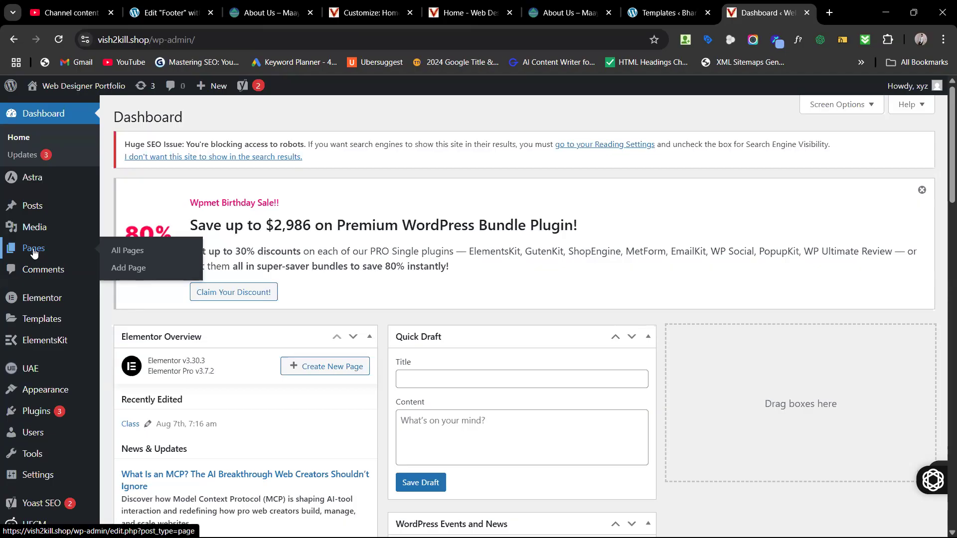
click(129, 252)
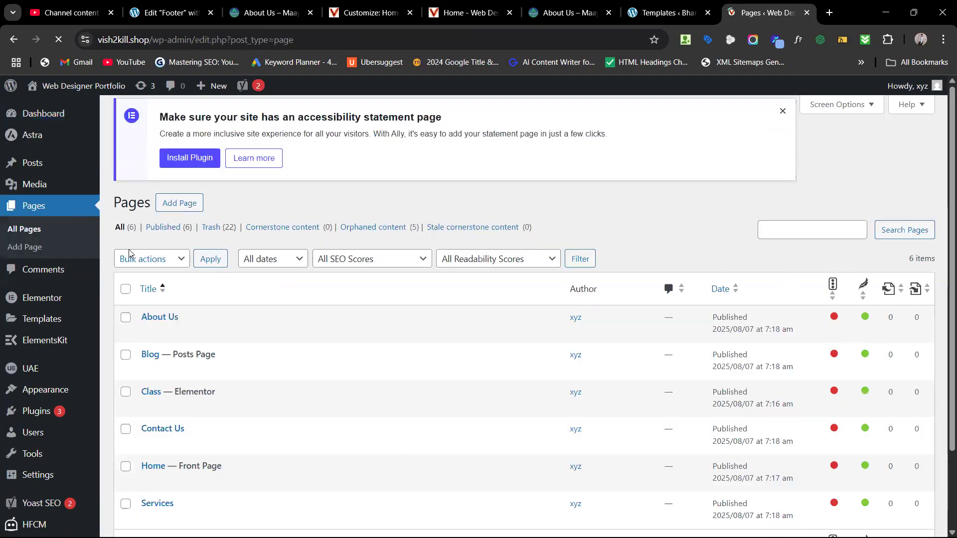
scroll(197, 369, down, 2)
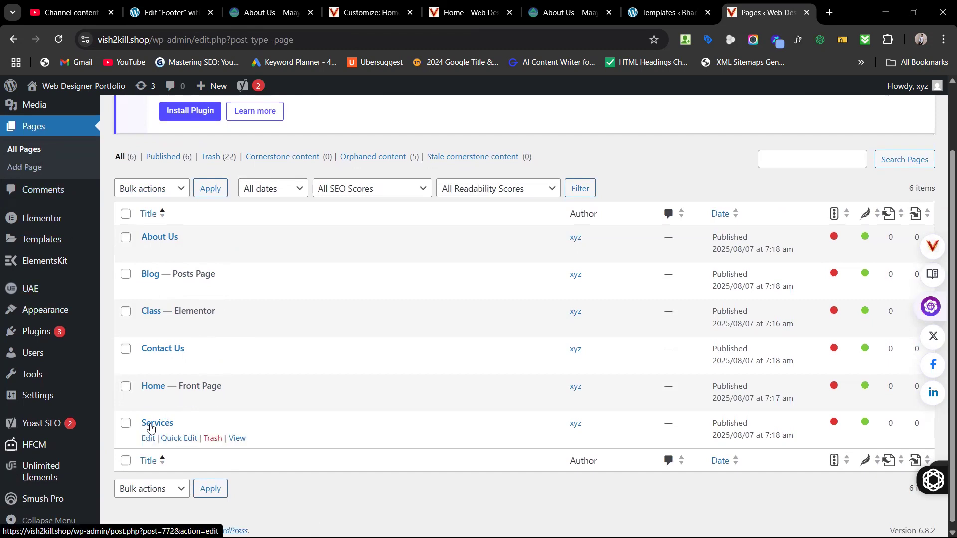
click(147, 401)
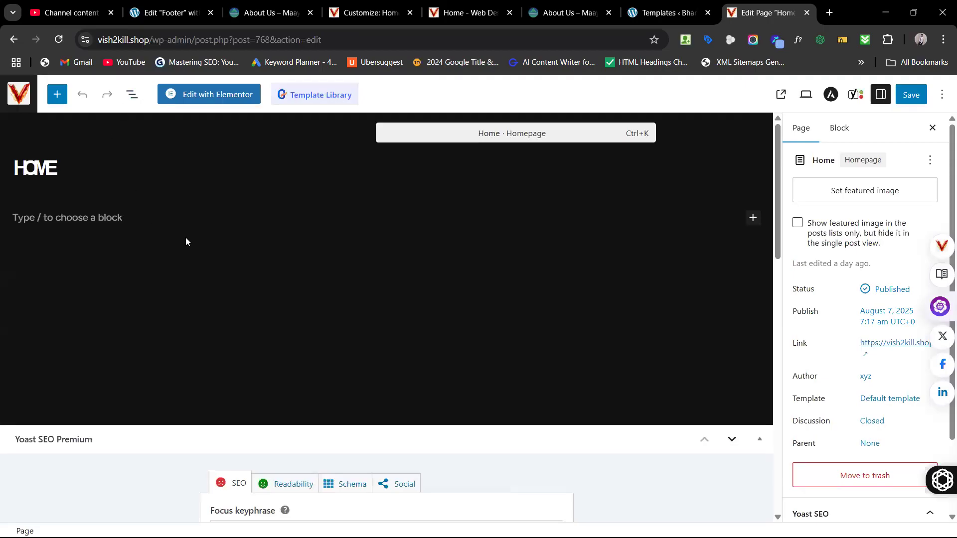
Step: Load the practiceall.in/wp-admin dashboard in a new browser tab
click(644, 16)
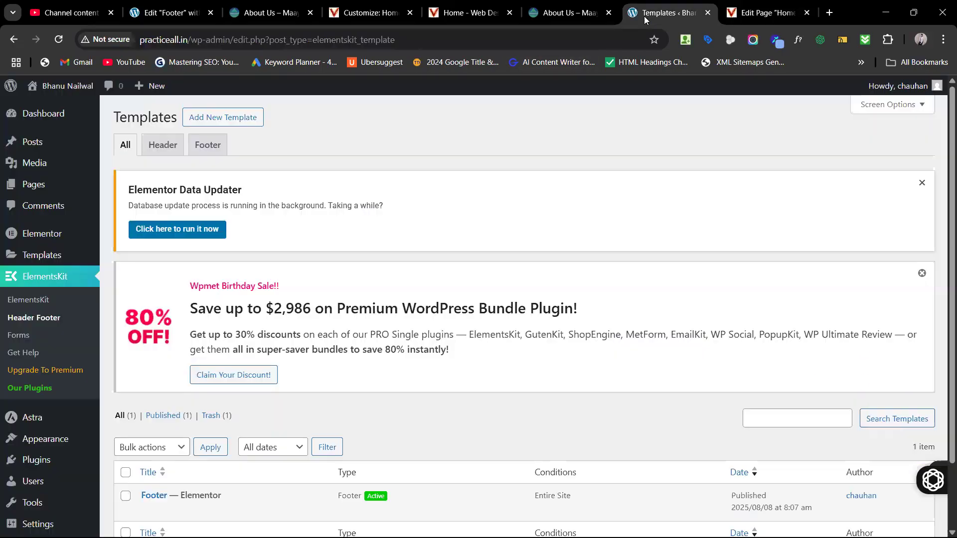
click(829, 14)
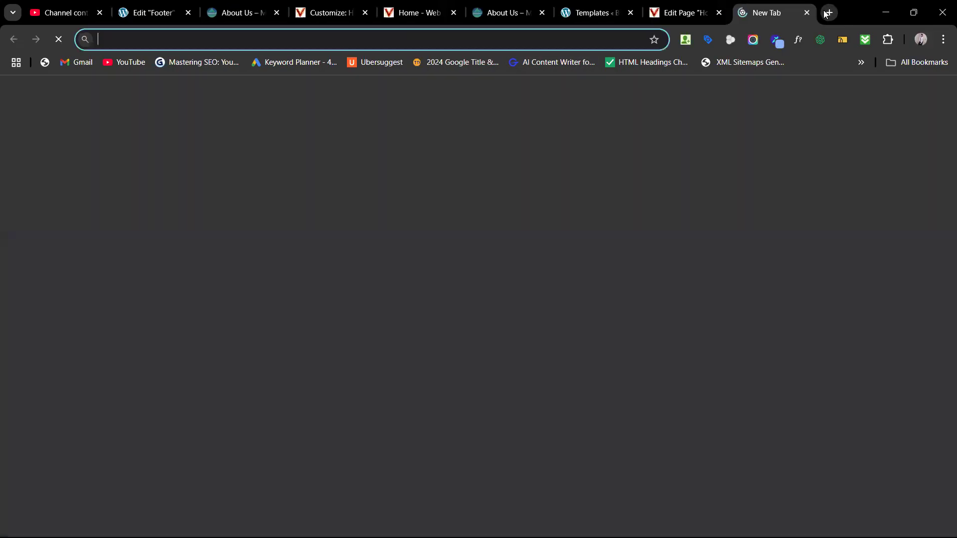
text(pr)
key(Right)
text(/)
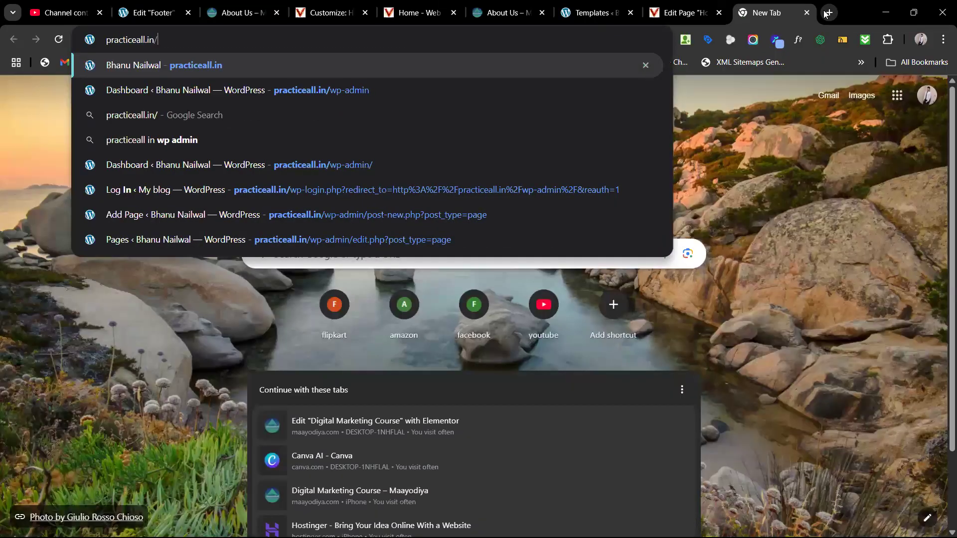
text(wp)
key(Return)
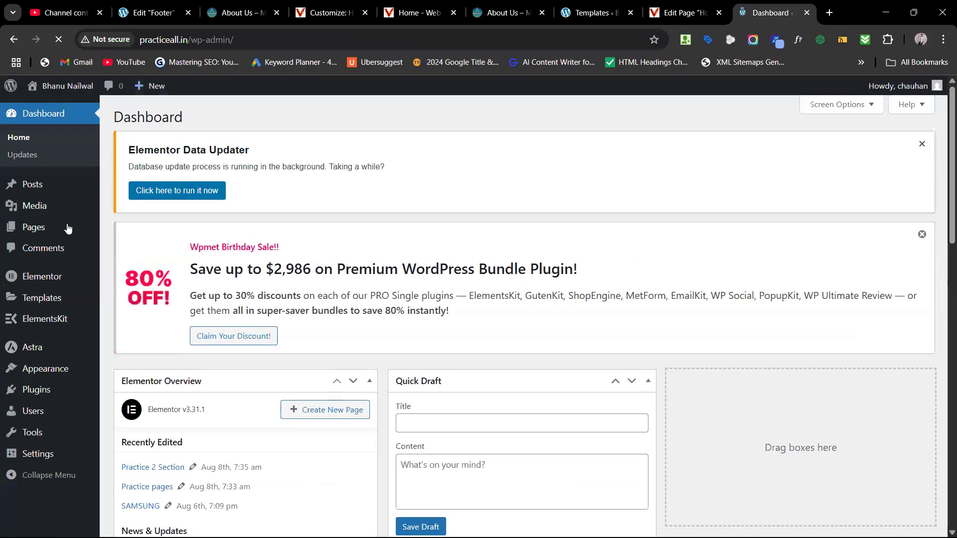
Step: Add a new page titled 'Practice 1:30' and start publishing it
click(36, 227)
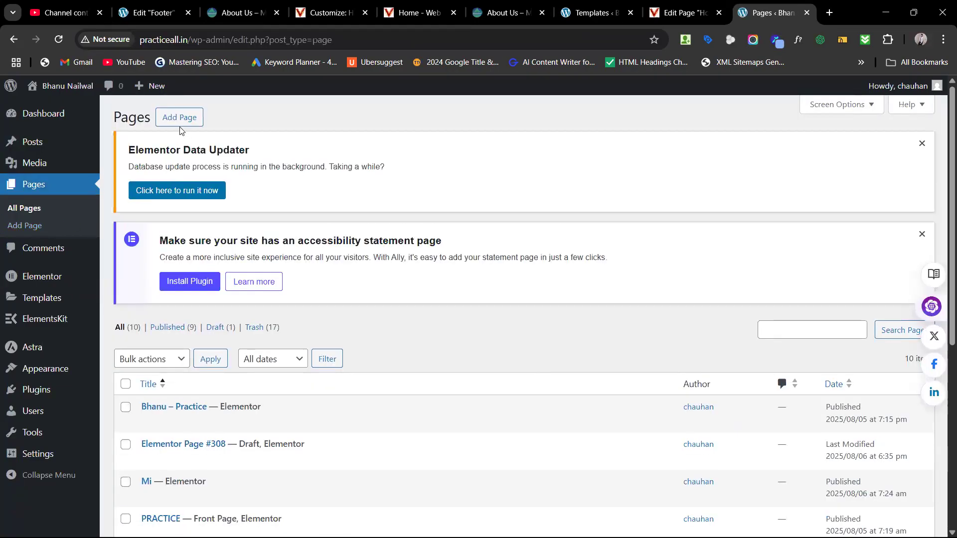
click(176, 122)
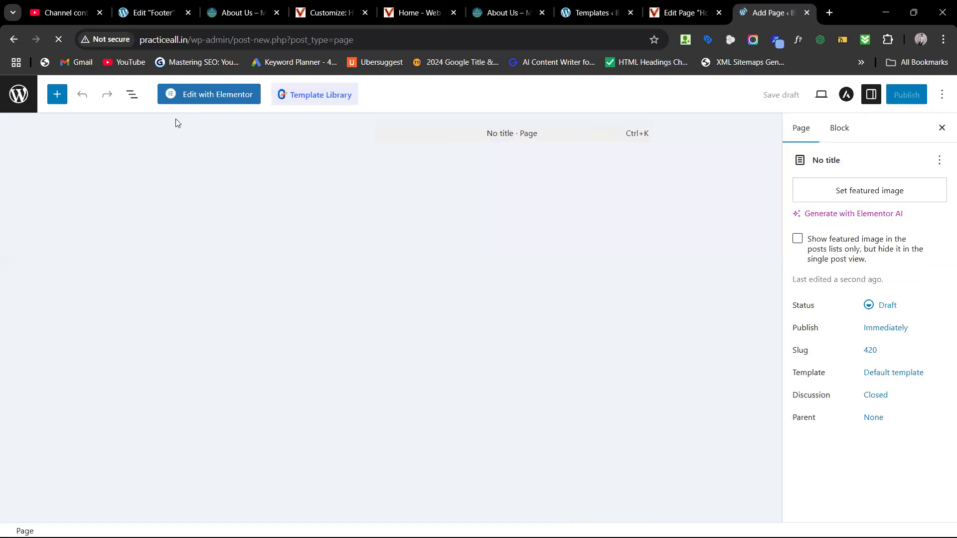
text(P)
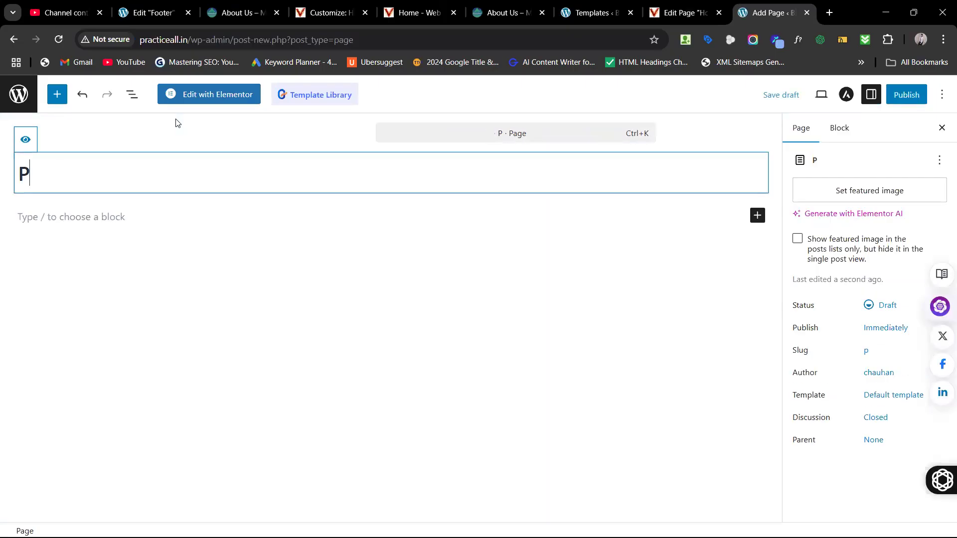
text(ractice 1:30)
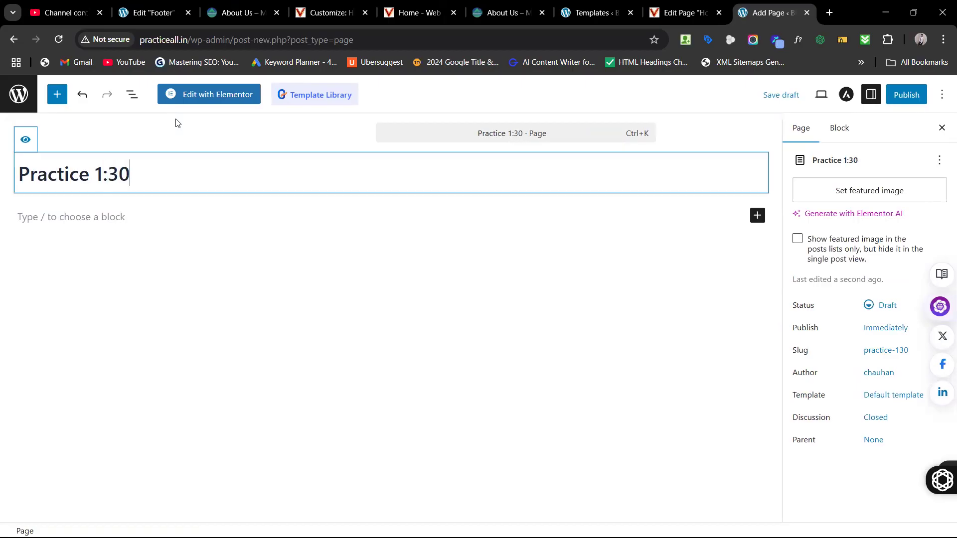
click(906, 98)
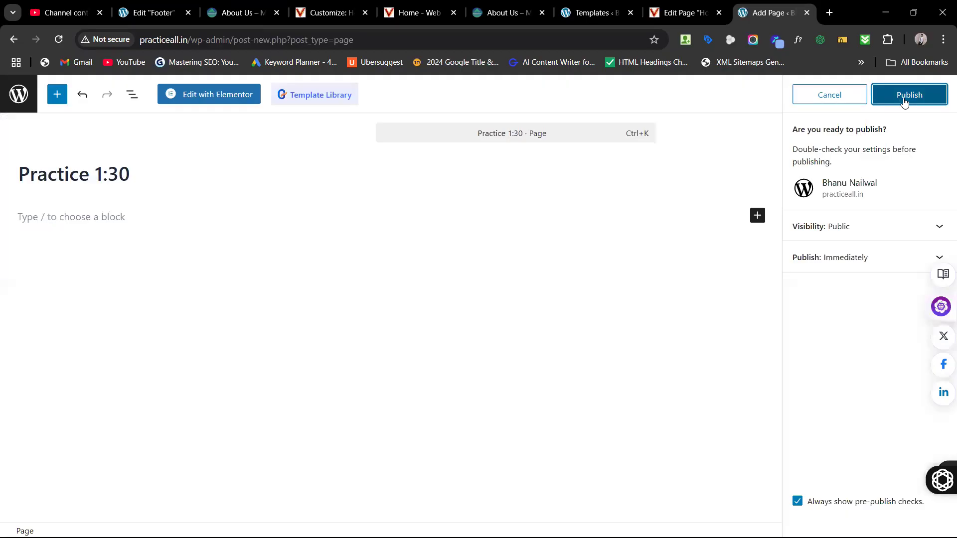
Step: Publish the Practice 1:30 page, then reopen it in the block editor from the Pages list
click(905, 100)
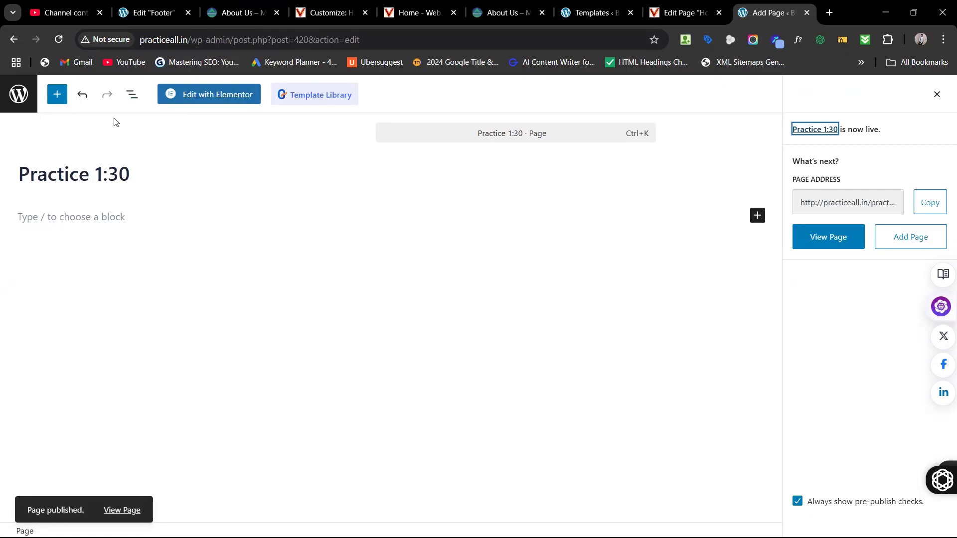
click(6, 90)
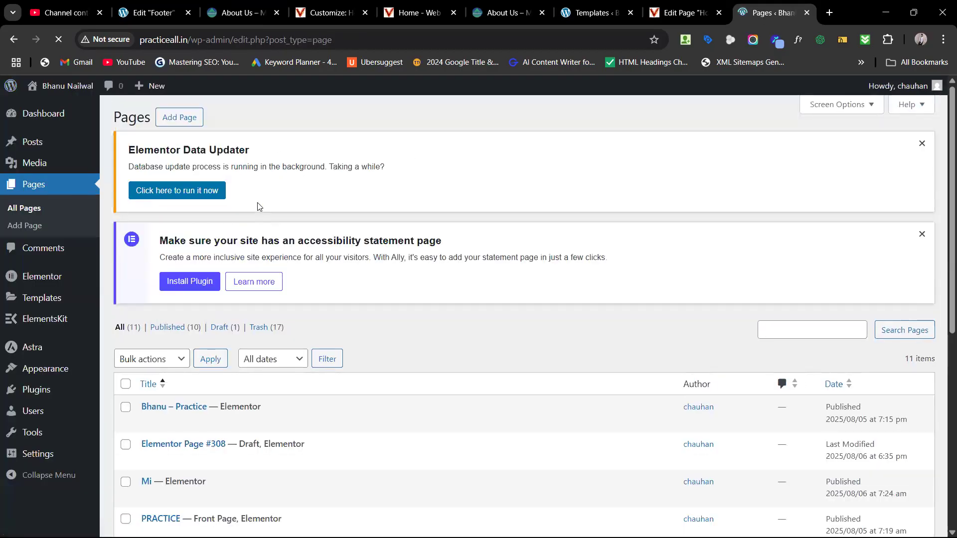
scroll(220, 308, down, 2)
scroll(219, 310, down, 5)
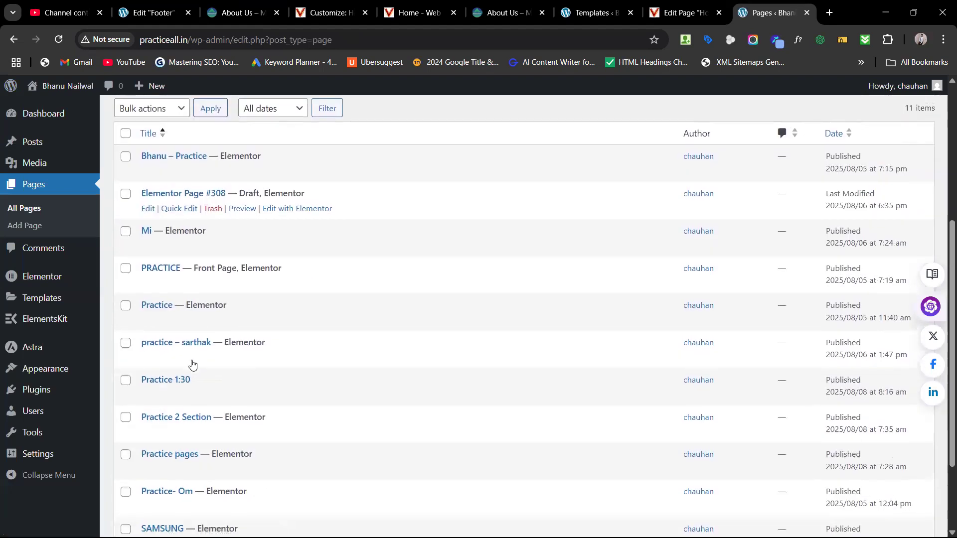
click(149, 318)
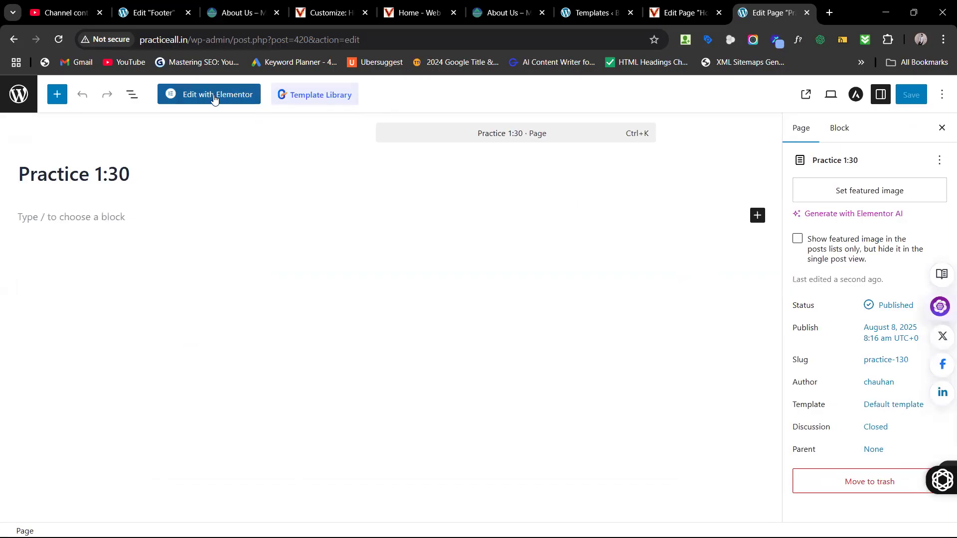
Step: Toggle List View on and off, and browse then close the Template Library
click(132, 96)
click(134, 102)
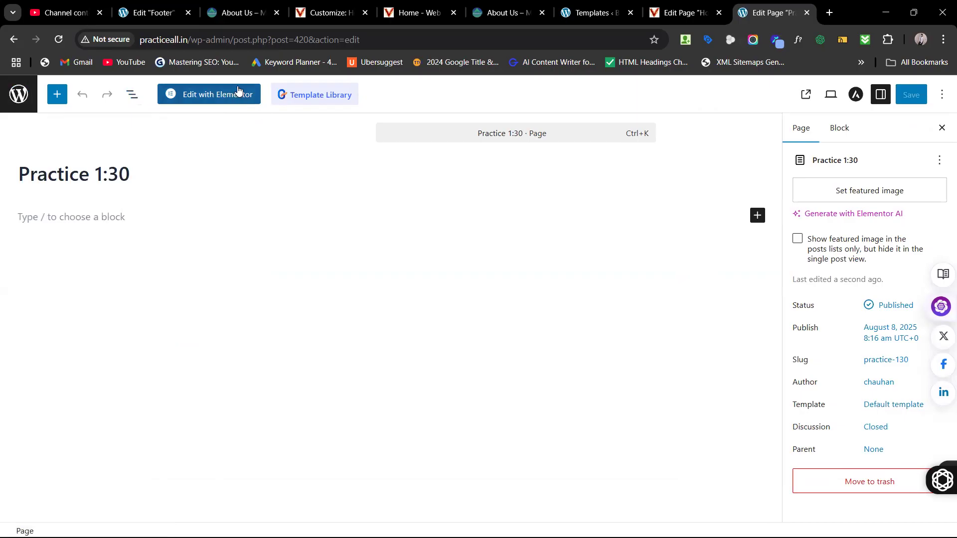
click(311, 95)
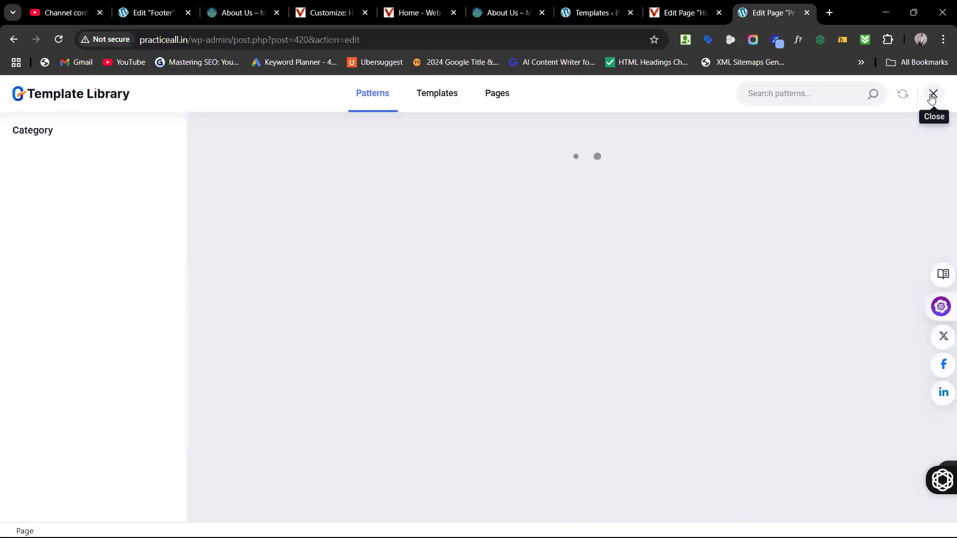
click(933, 96)
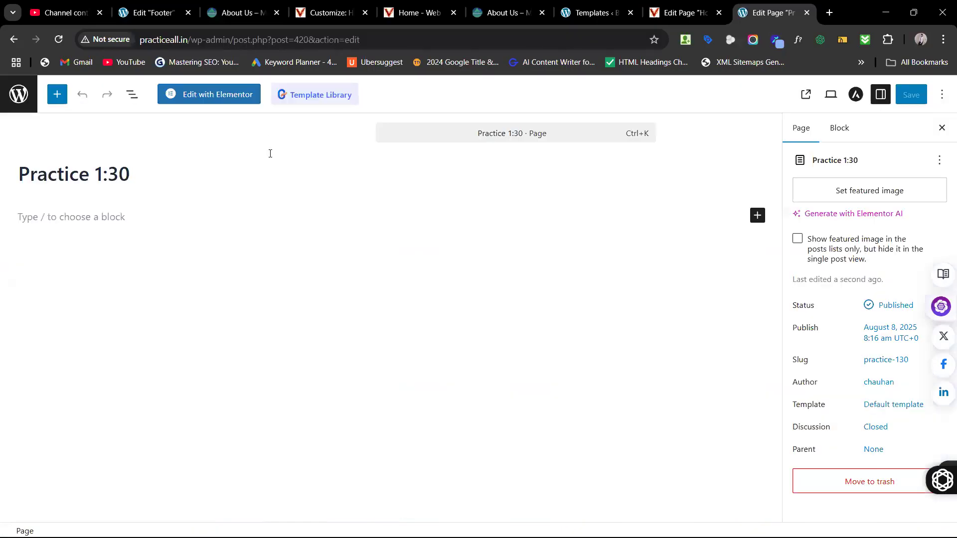
Step: Switch to Elementor and back to the block editor, then add an empty paragraph under the title
click(226, 95)
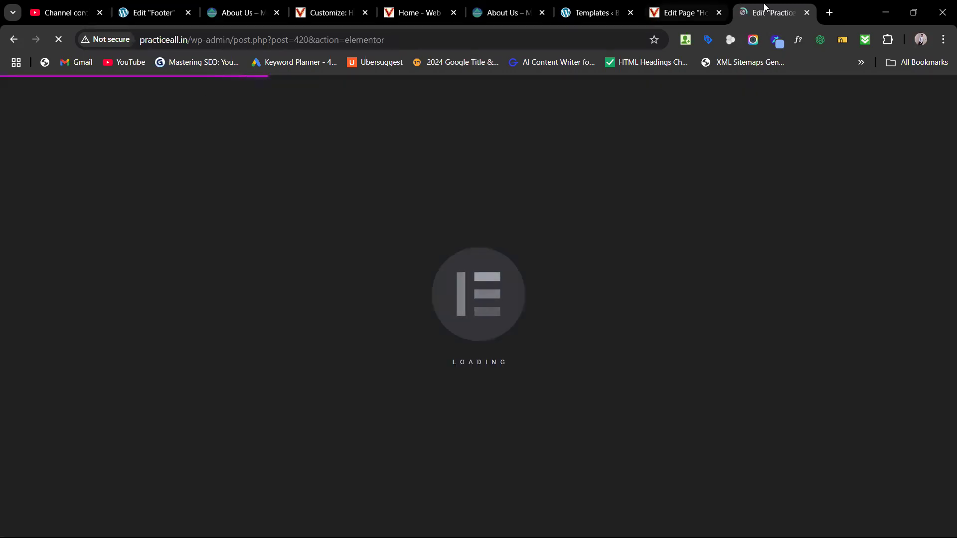
click(11, 42)
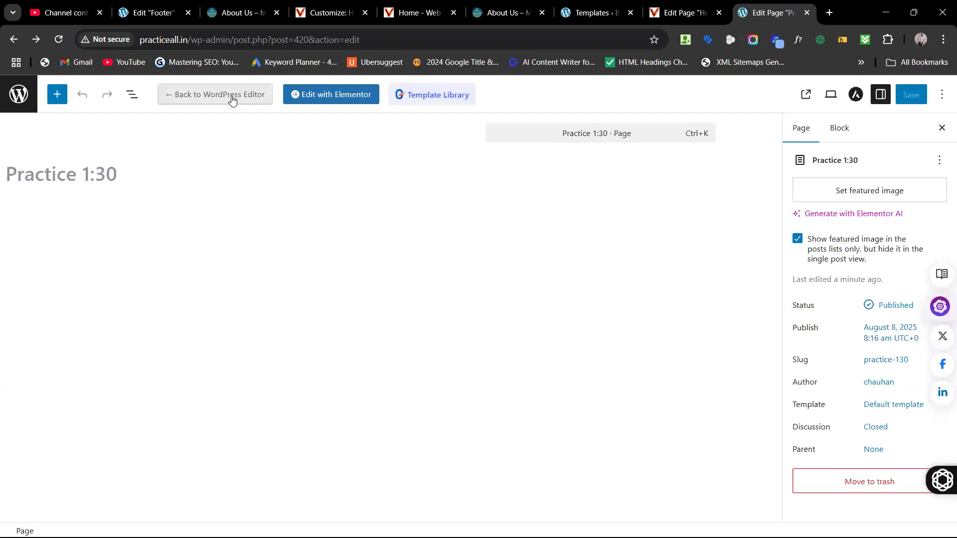
click(233, 99)
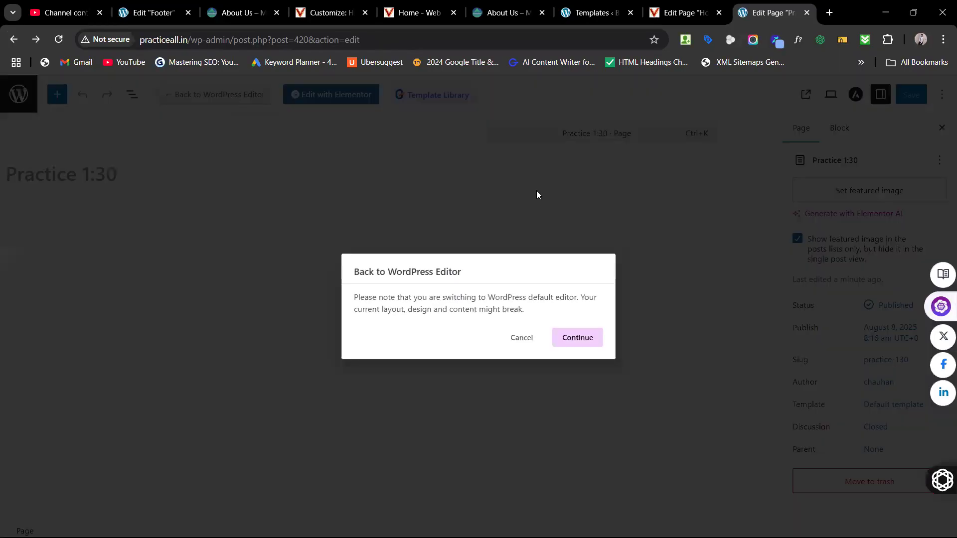
click(578, 337)
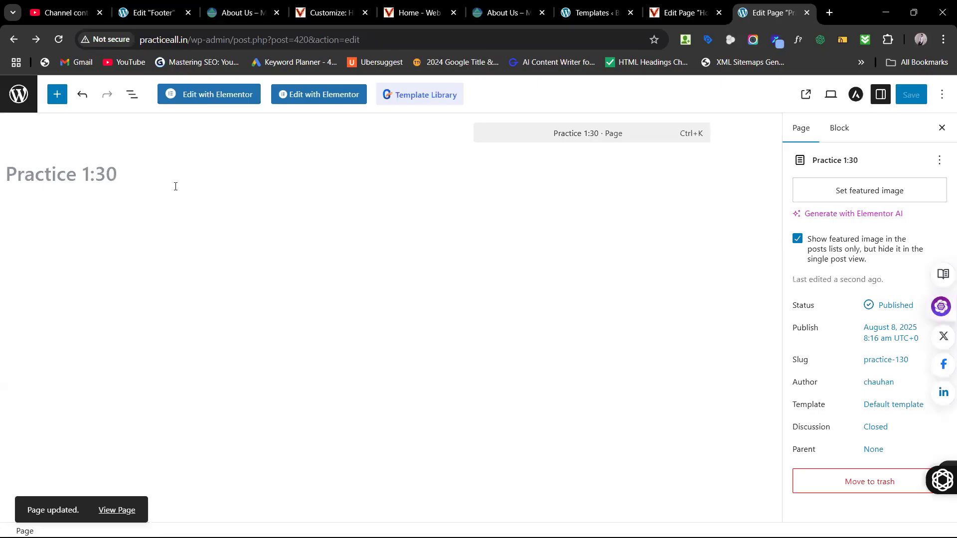
click(132, 172)
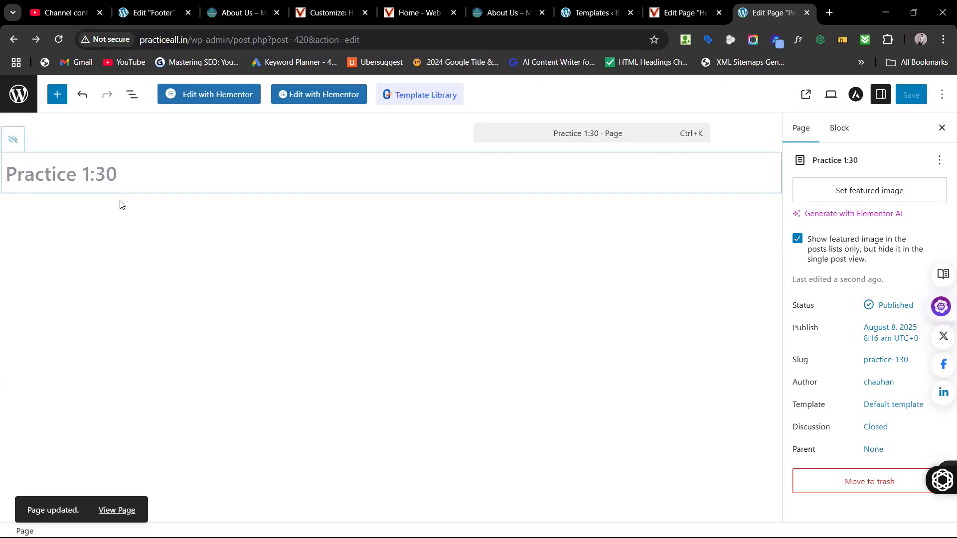
click(107, 210)
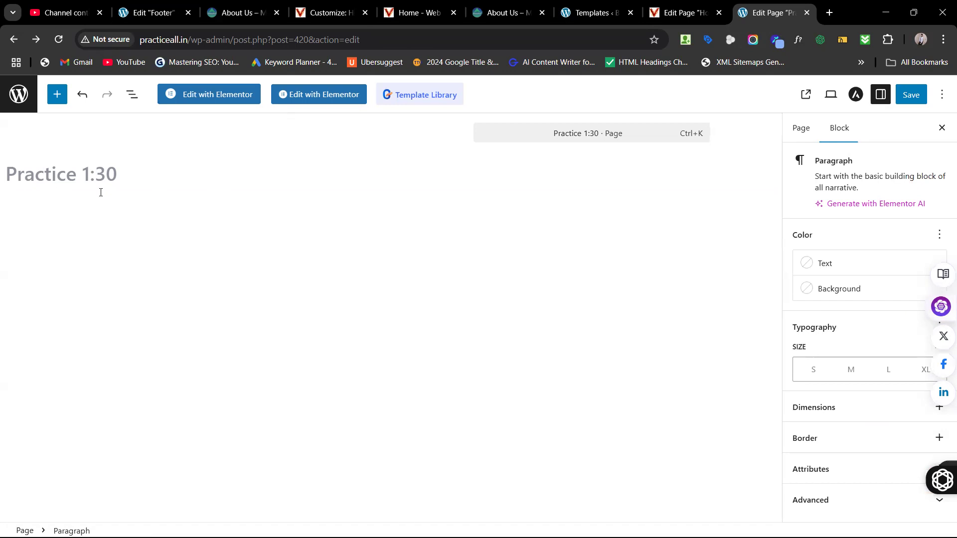
Step: Drag a Heading block from the inserter onto the Practice 1:30 page, then go to the Home page editor
click(58, 98)
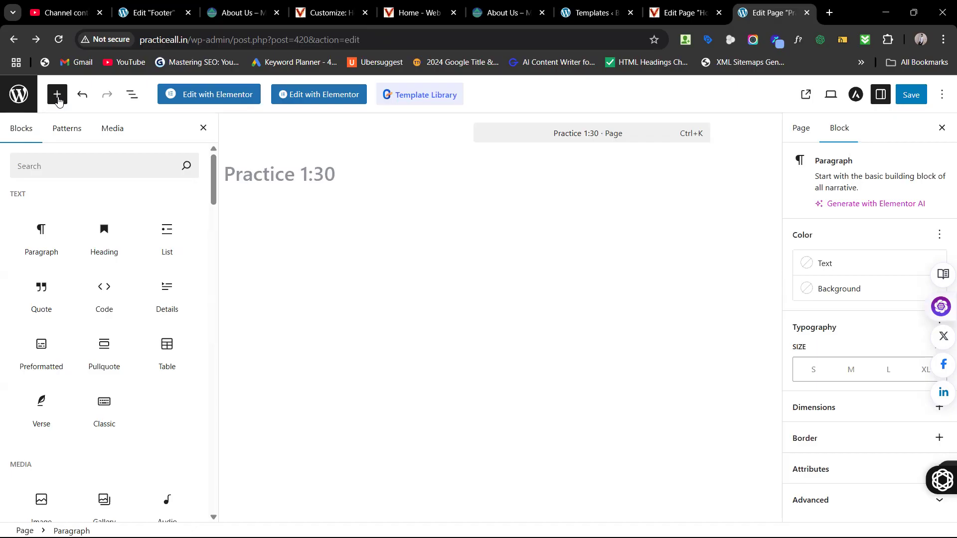
mouse_move(105, 231)
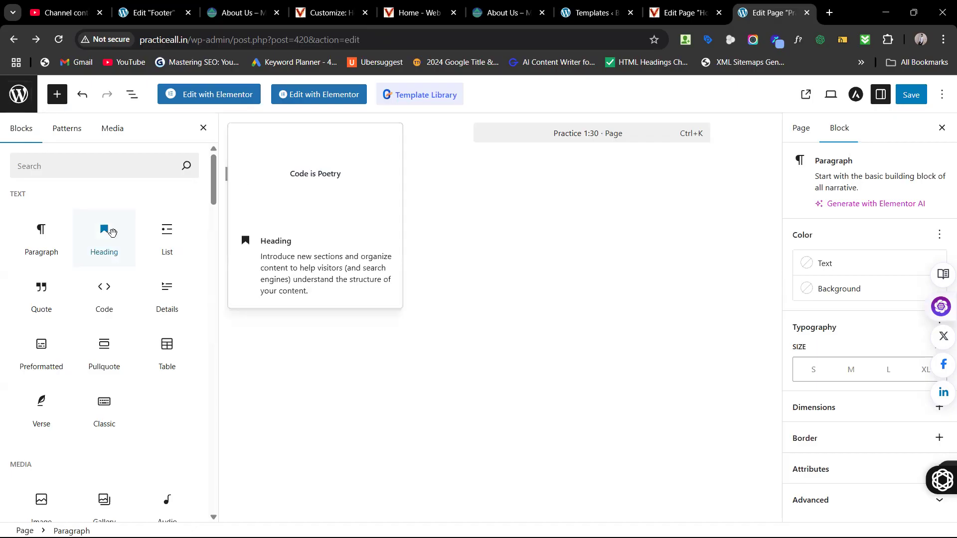
click(105, 231)
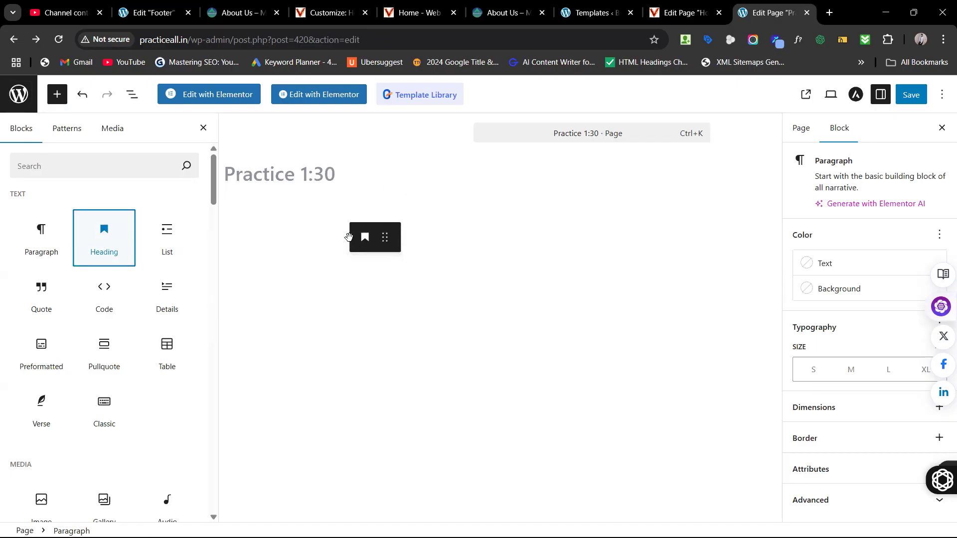
click(349, 237)
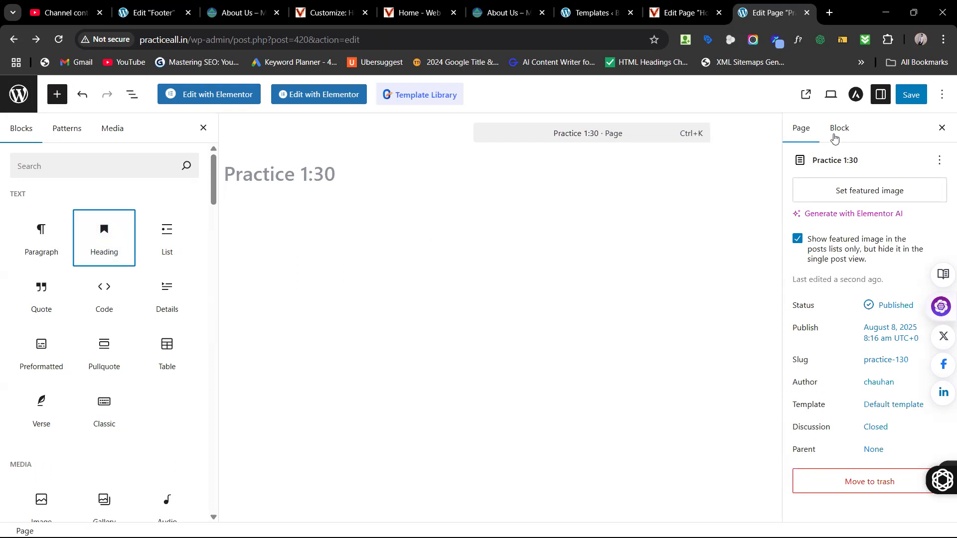
click(317, 199)
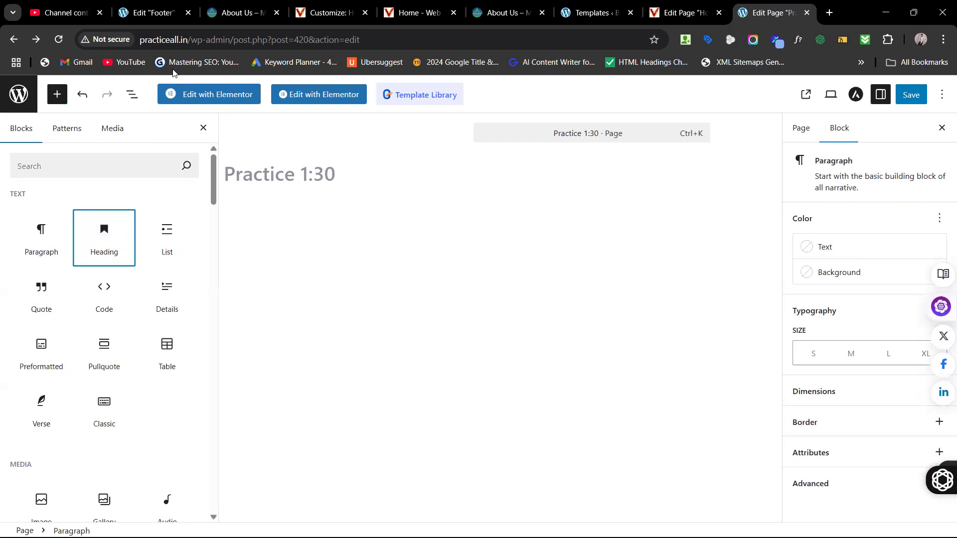
click(115, 239)
drag(115, 239, 387, 249)
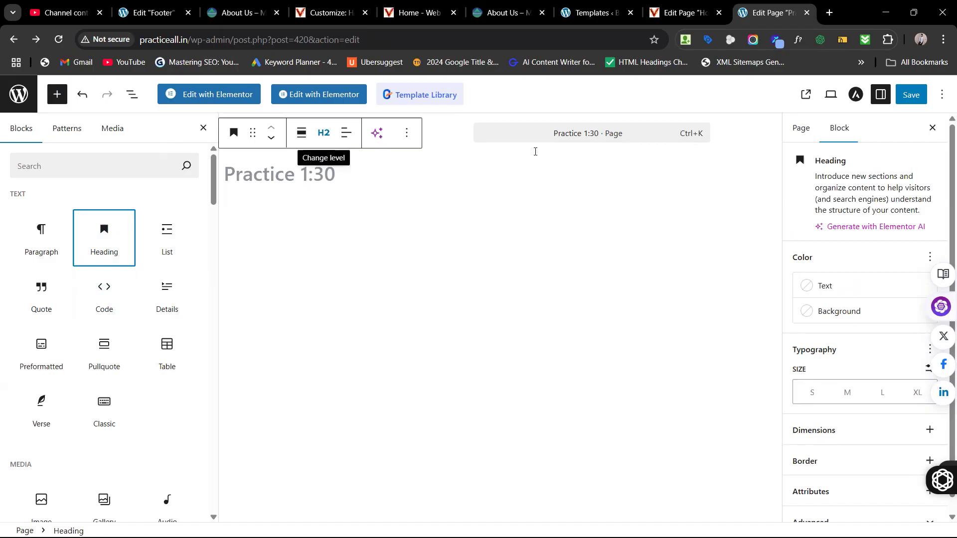
click(671, 6)
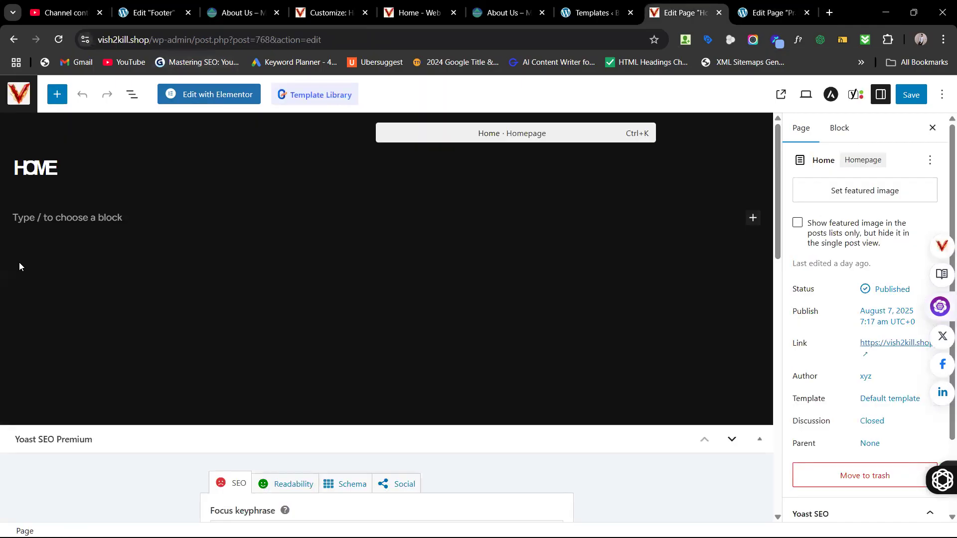
Step: Leave Elementor for the Home page via Back to WordPress Editor, confirming Continue, and select the empty block
click(189, 93)
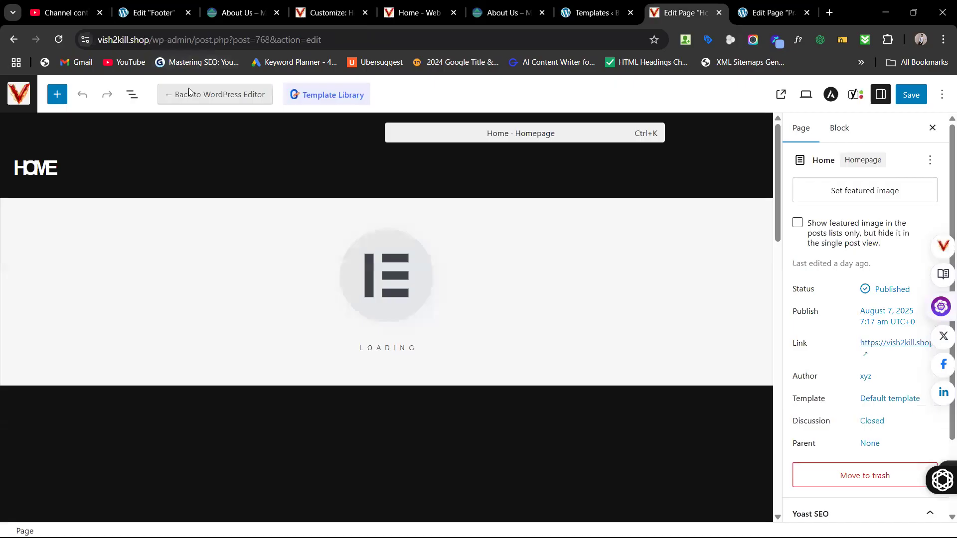
click(176, 90)
click(573, 338)
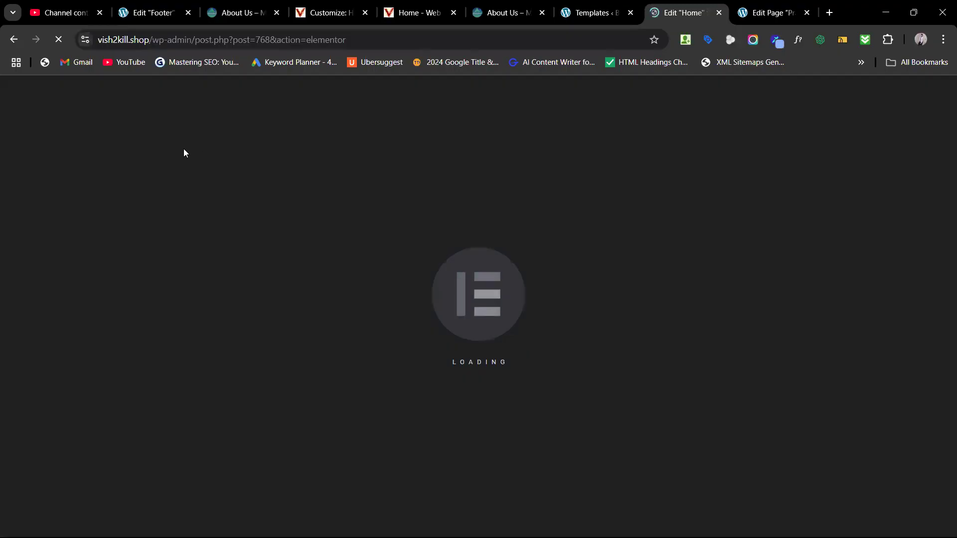
click(14, 40)
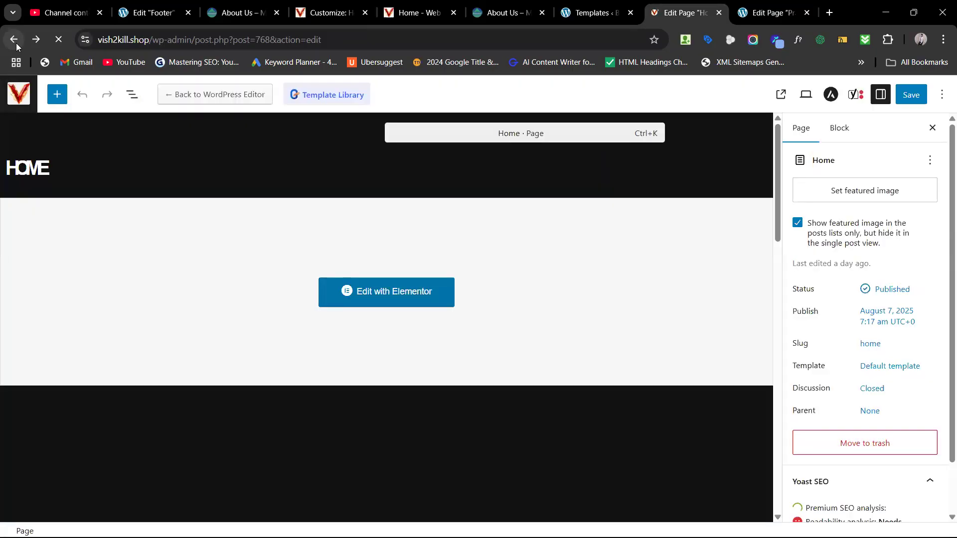
click(232, 95)
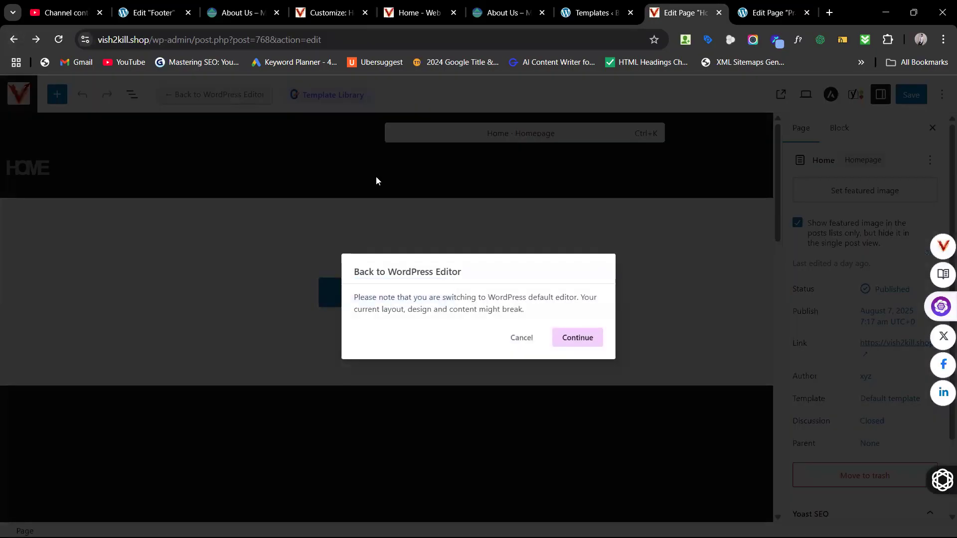
click(568, 349)
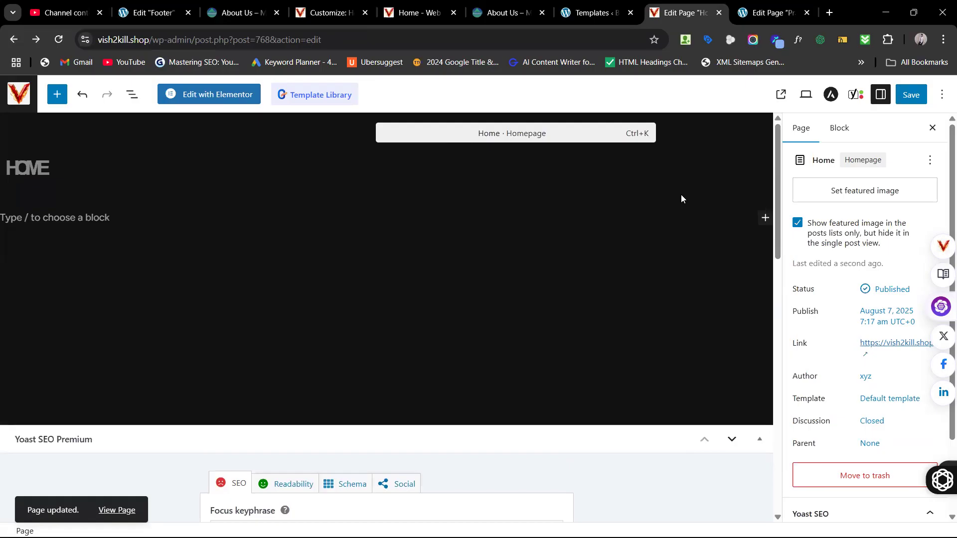
click(89, 218)
scroll(292, 335, down, 5)
Step: Move the Yoast SEO panel down and back up, then drop a Heading block below HOME
scroll(293, 336, up, 5)
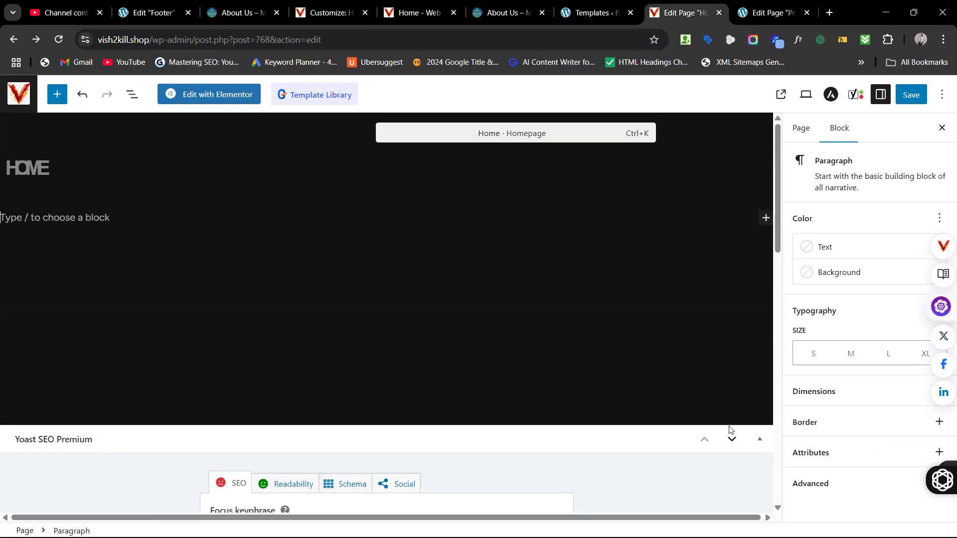
click(732, 439)
click(705, 439)
click(52, 218)
click(57, 98)
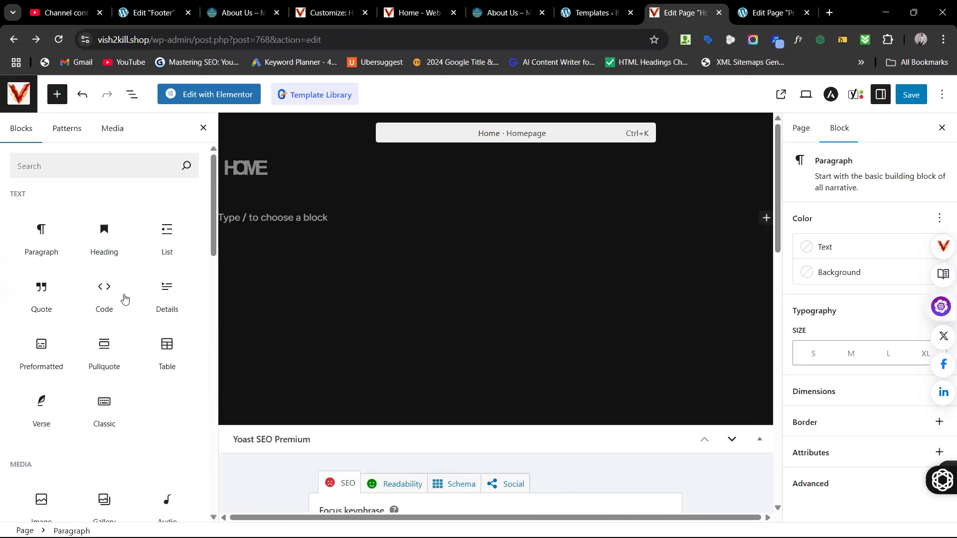
mouse_move(105, 235)
drag(288, 230, 349, 216)
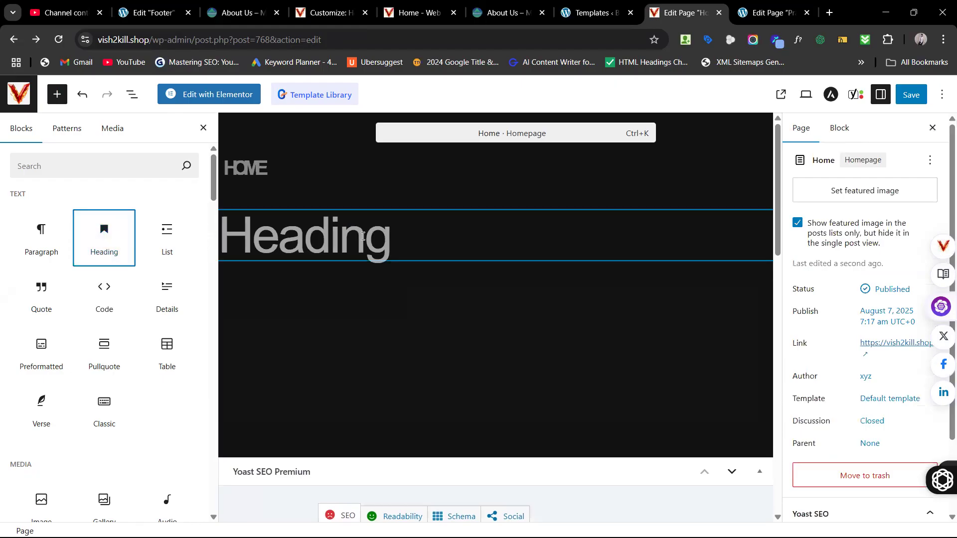
Step: Revert the stray heading insertions, close the Settings sidebar, and place a Heading block below HOME
click(363, 236)
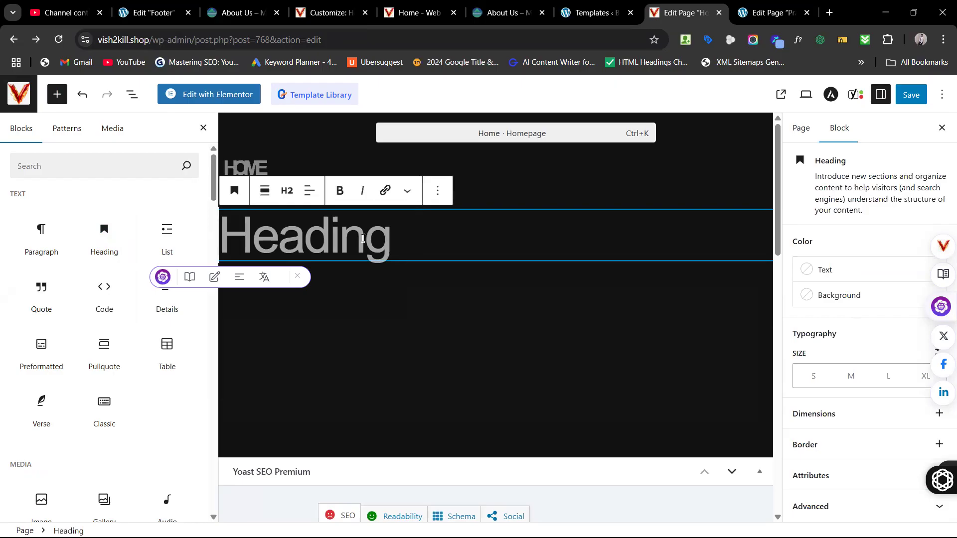
key(BackSpace)
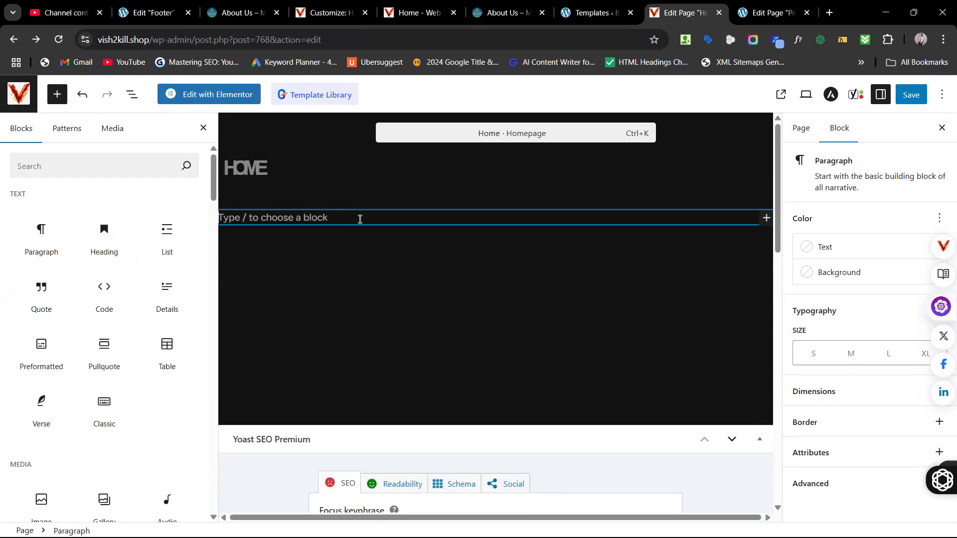
drag(104, 234, 370, 223)
click(393, 241)
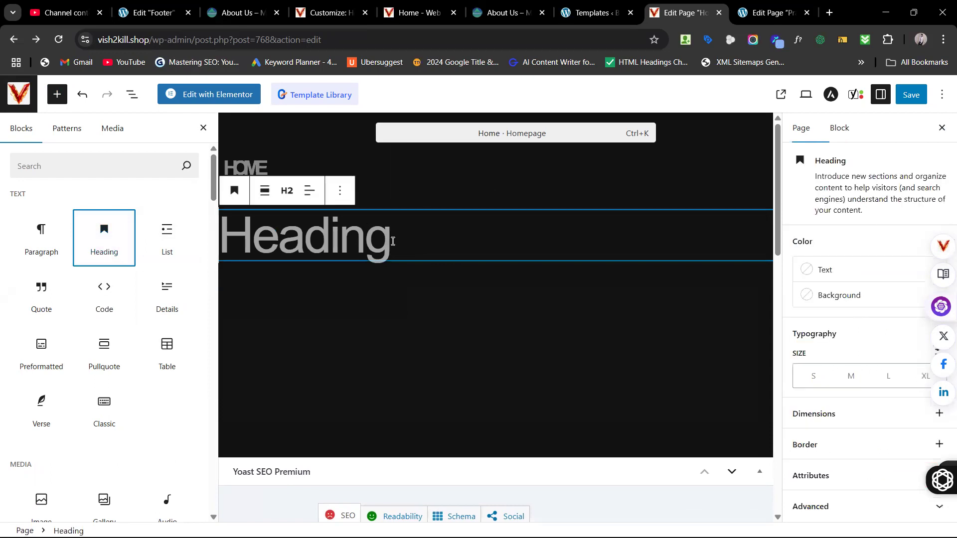
key(ctrl+z)
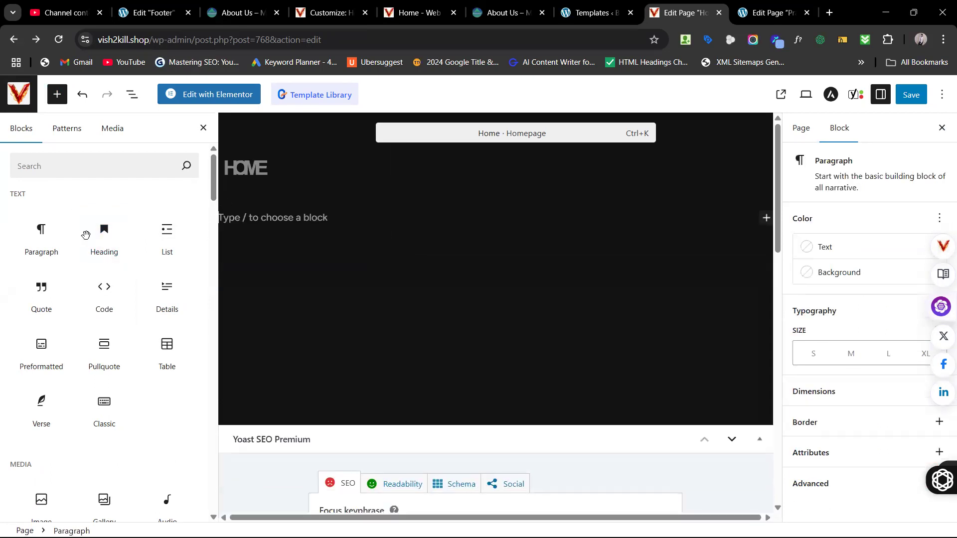
drag(104, 234, 415, 217)
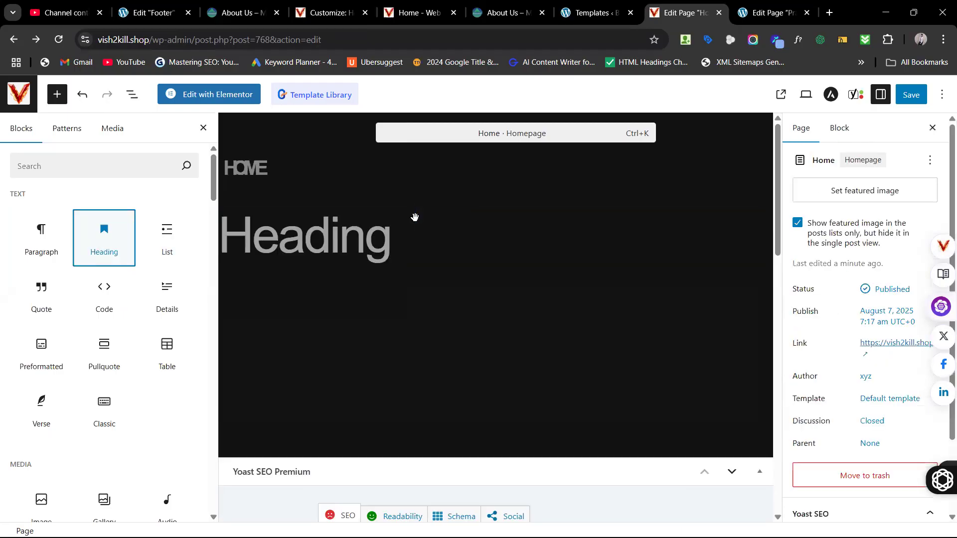
click(395, 232)
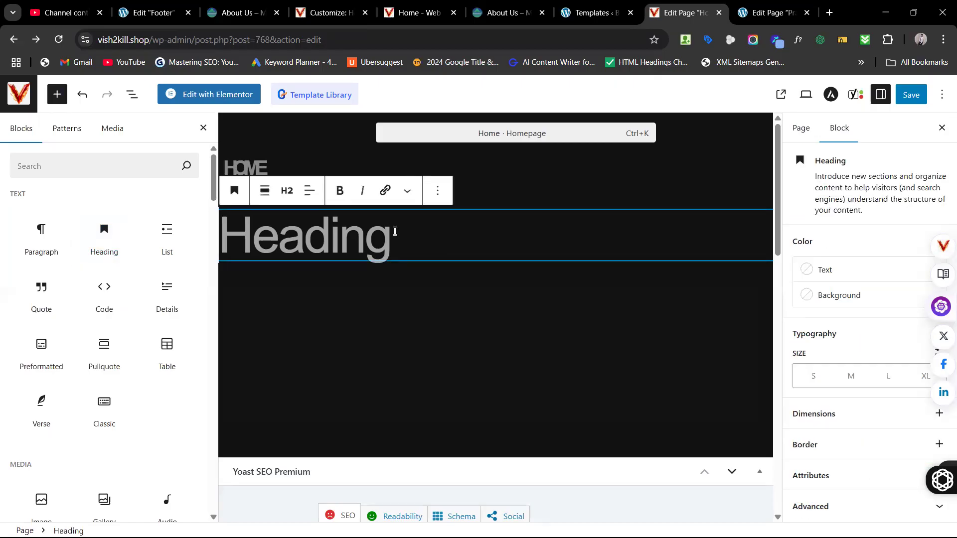
key(BackSpace)
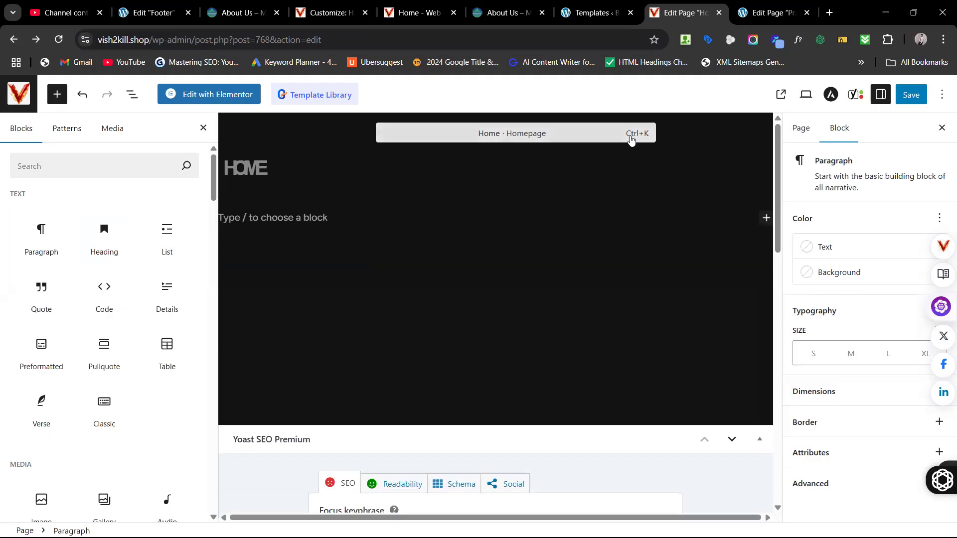
click(942, 128)
drag(118, 240, 349, 216)
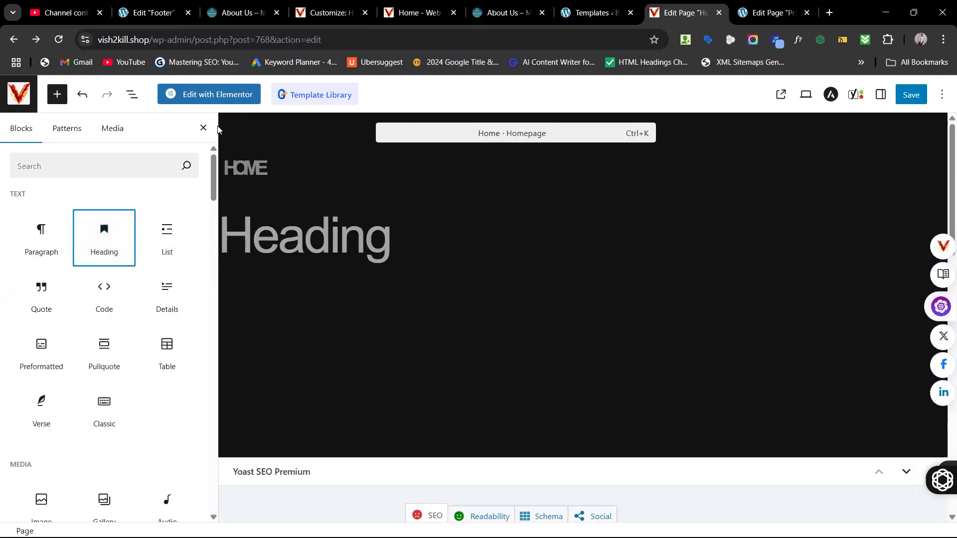
Step: Give the heading medium text size, trying heading levels 3 and 6
right_click(491, 231)
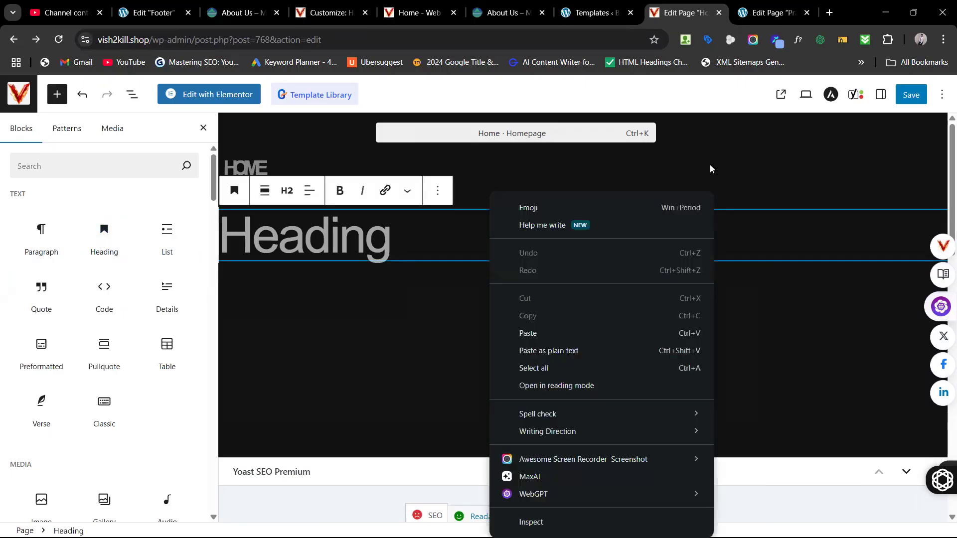
click(747, 229)
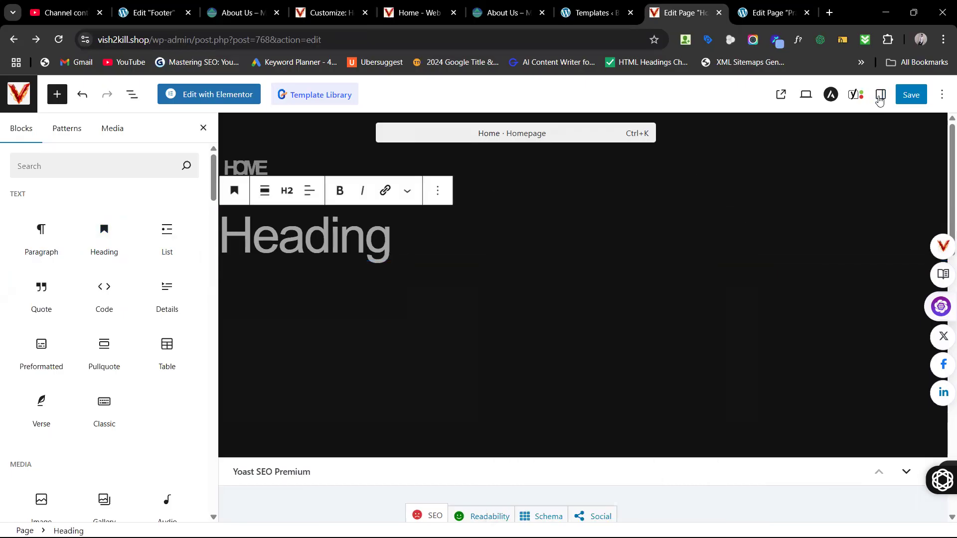
click(881, 96)
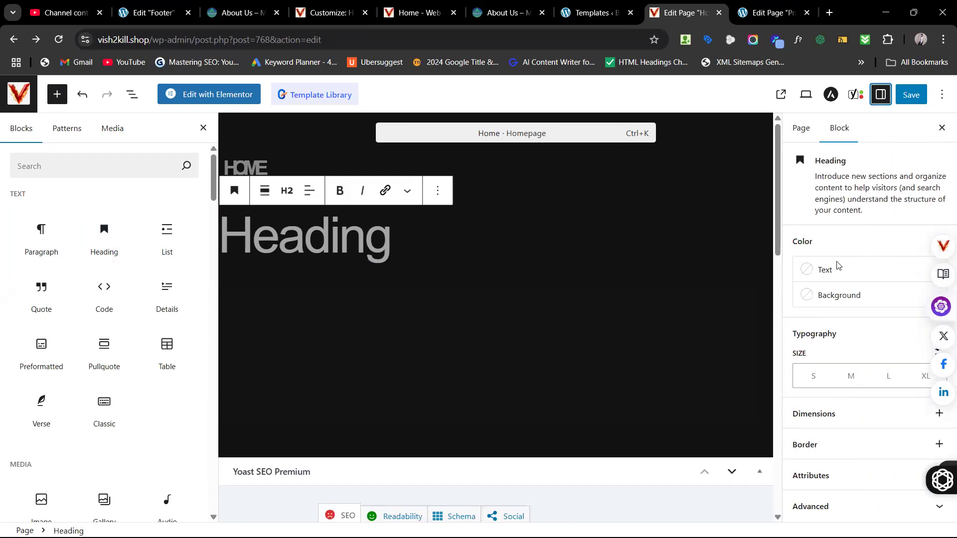
click(851, 376)
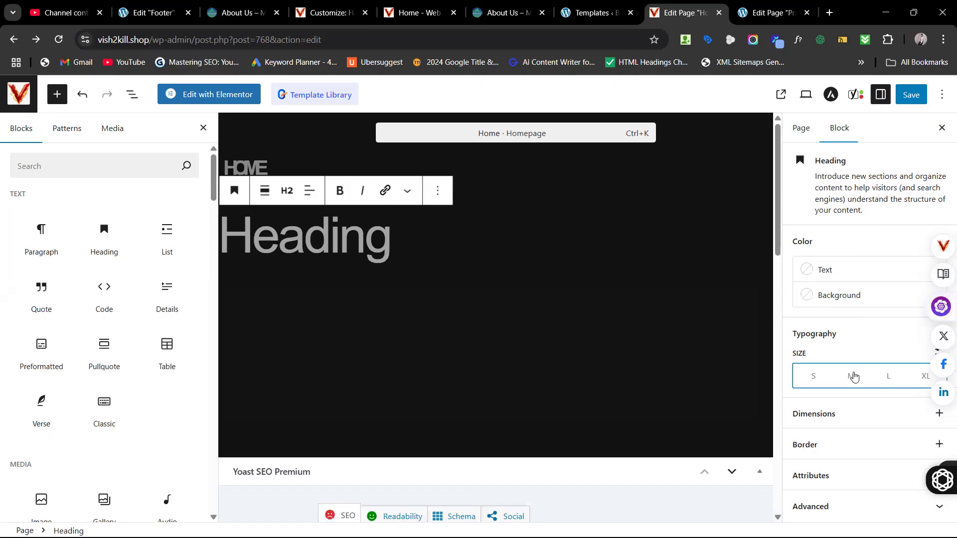
click(287, 199)
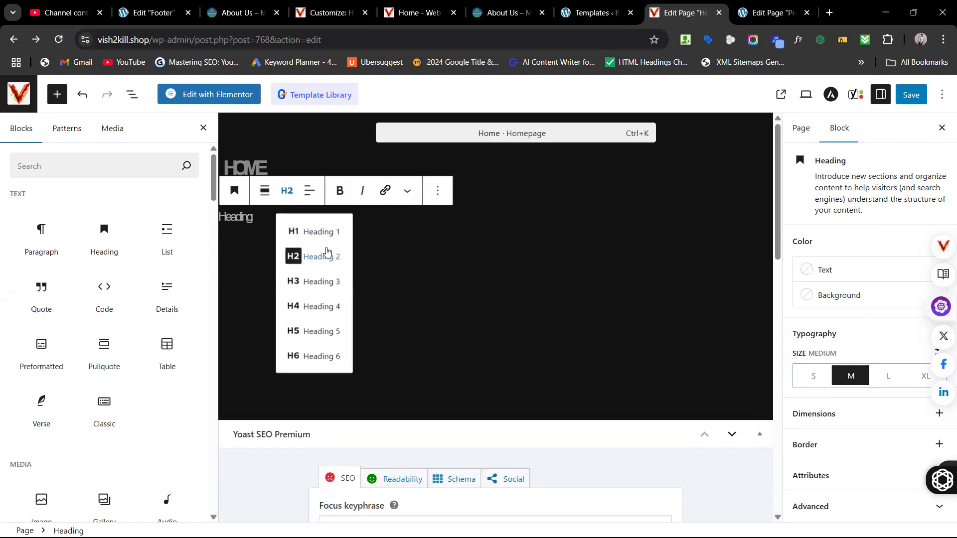
click(313, 281)
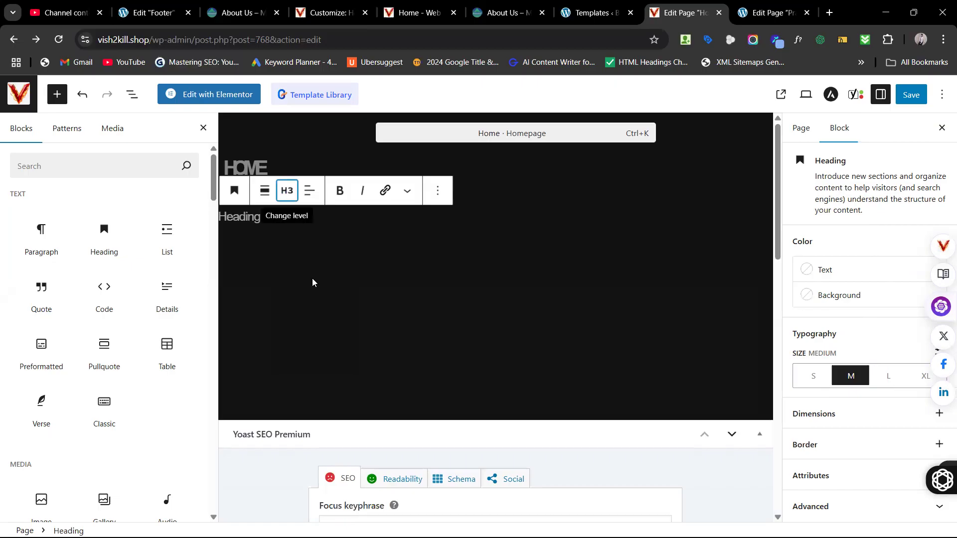
click(234, 217)
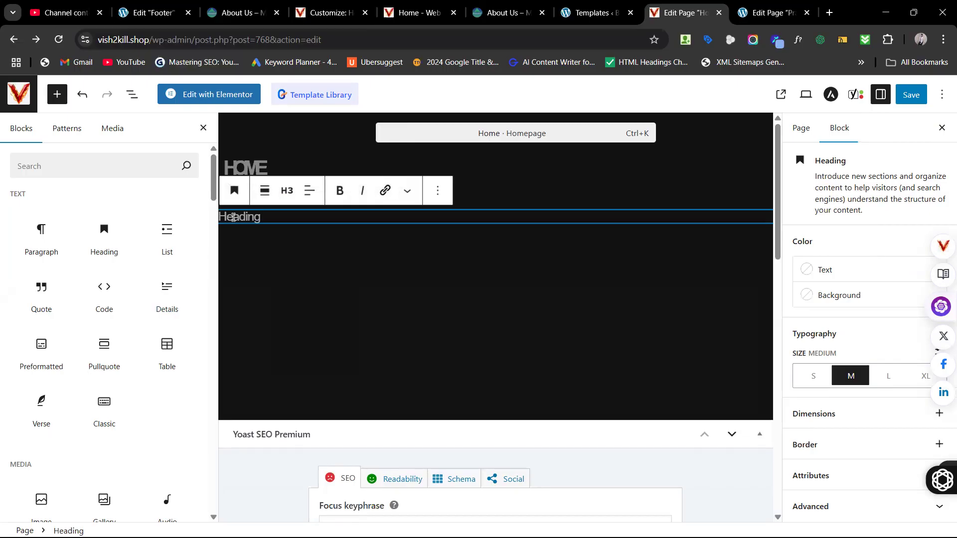
click(285, 191)
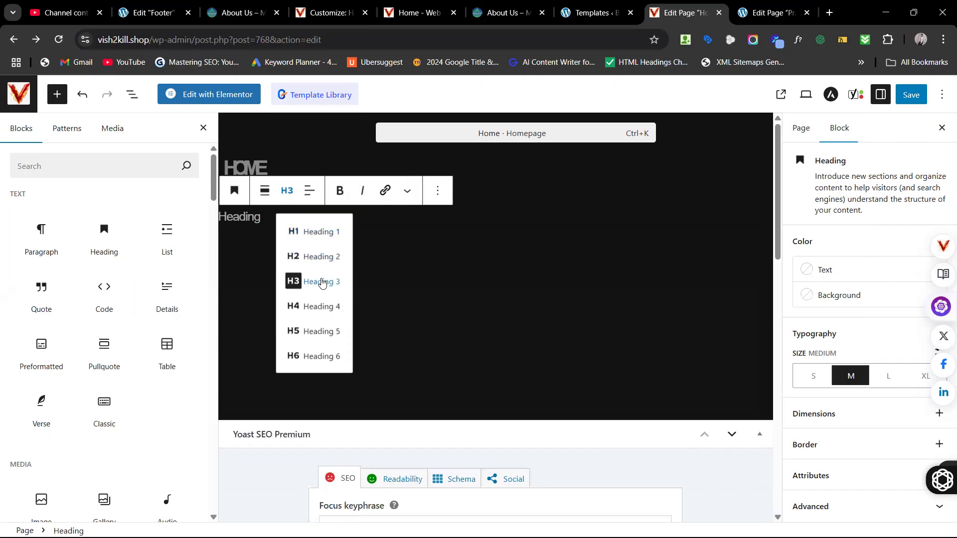
click(316, 367)
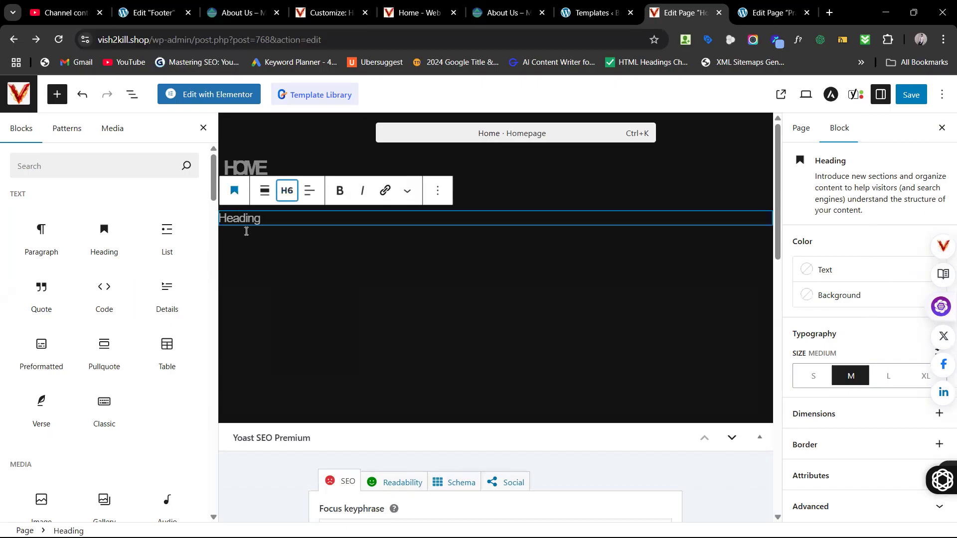
Step: Type 'Online Classes' into the heading and make it a Heading 5
click(268, 220)
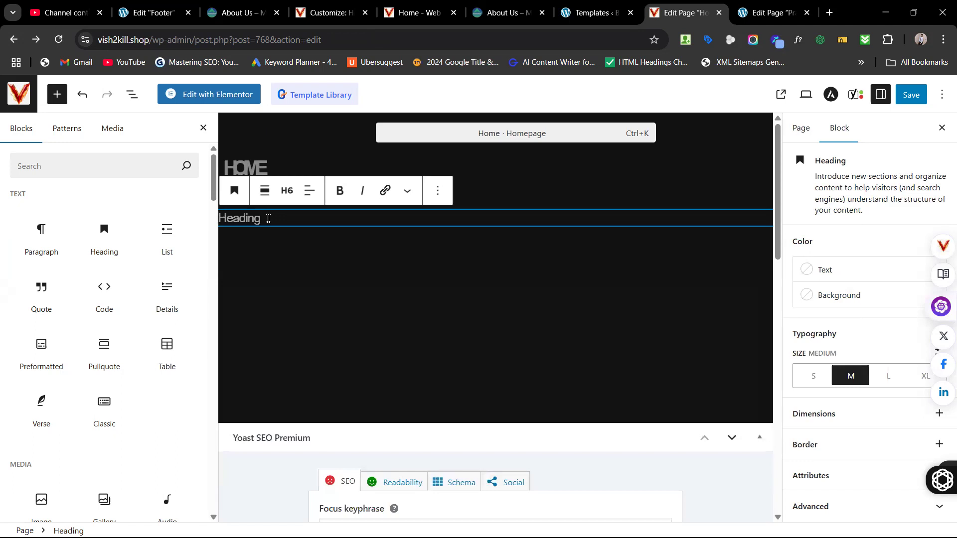
text(Online)
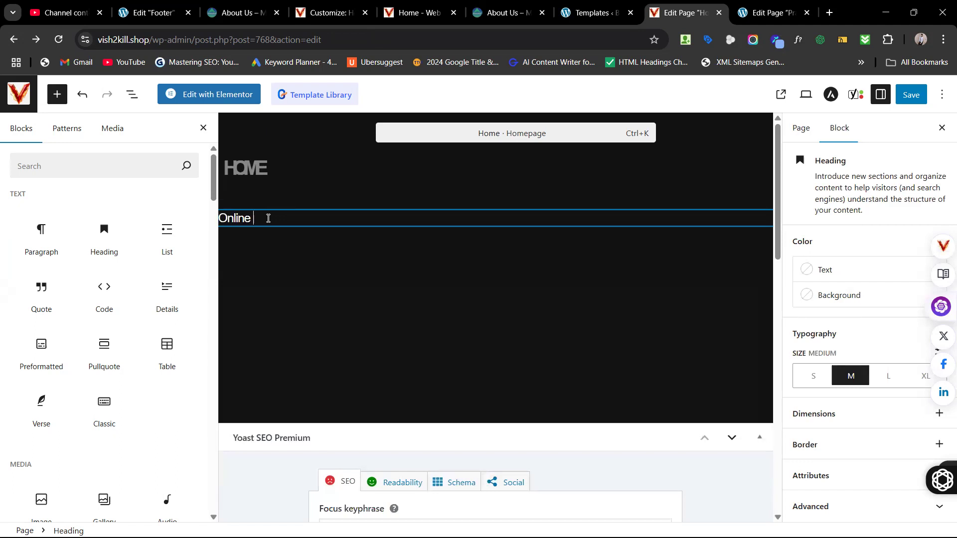
text( Classes)
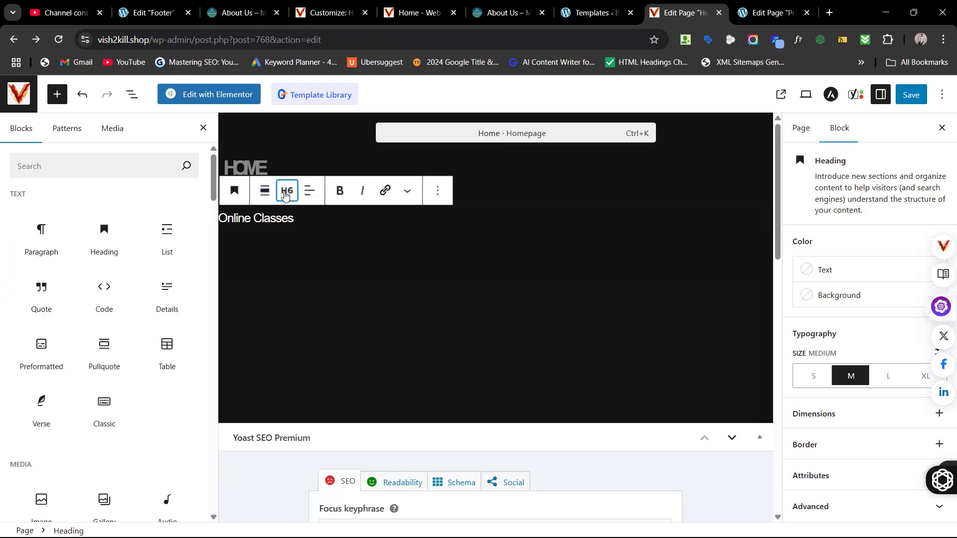
click(285, 195)
click(293, 231)
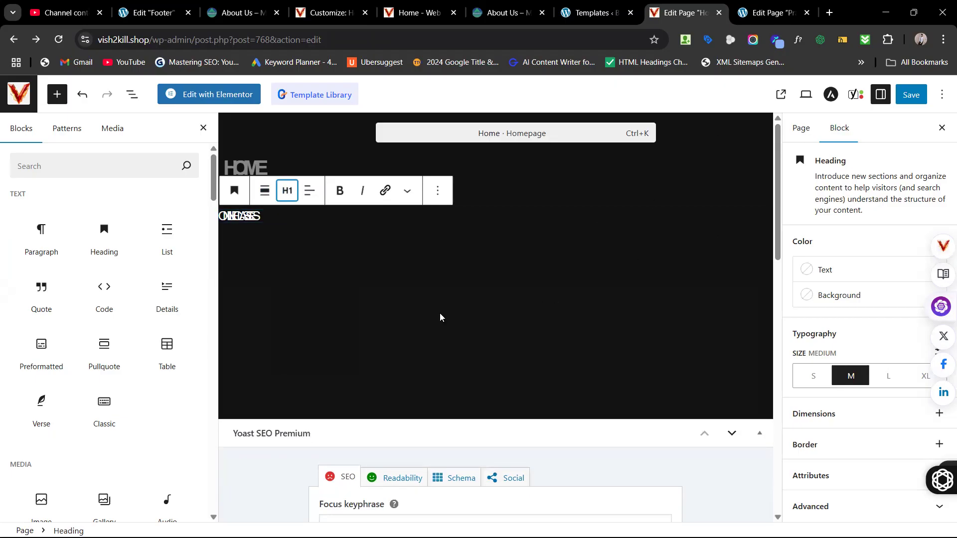
click(255, 218)
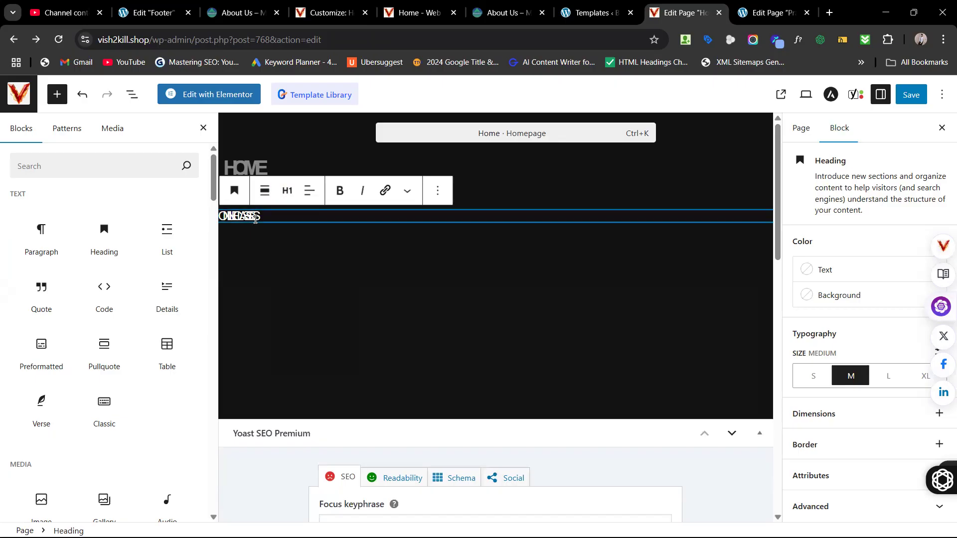
click(287, 190)
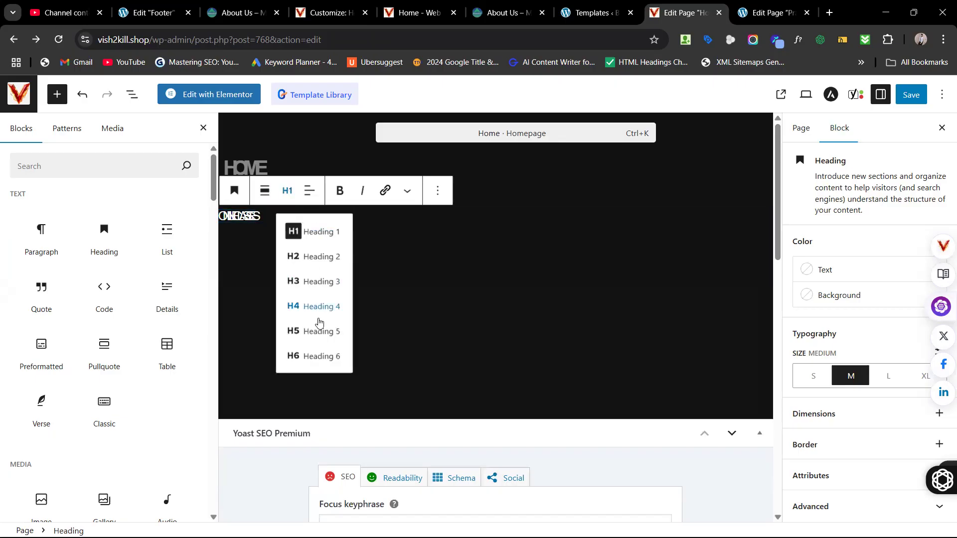
click(319, 329)
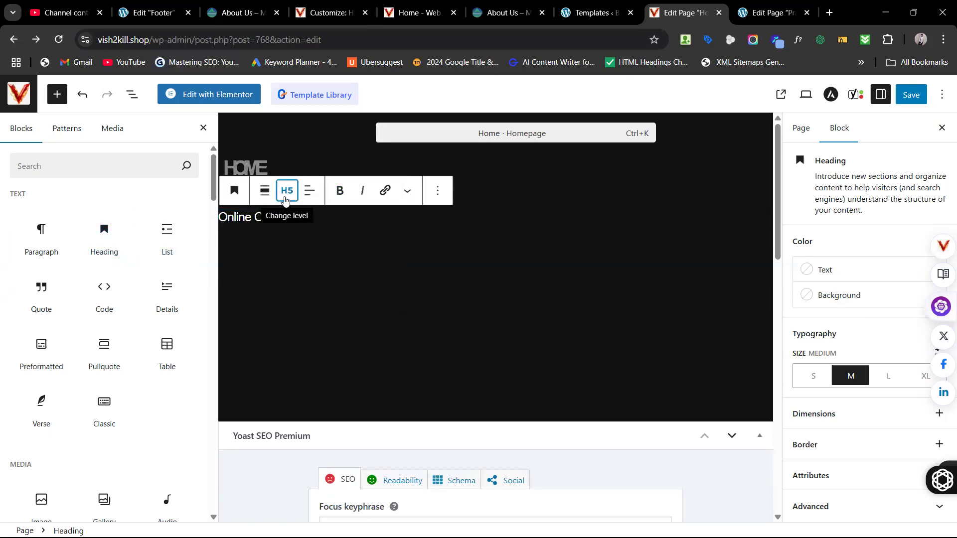
Step: Add an empty Paragraph block below the Online Classes heading
click(286, 191)
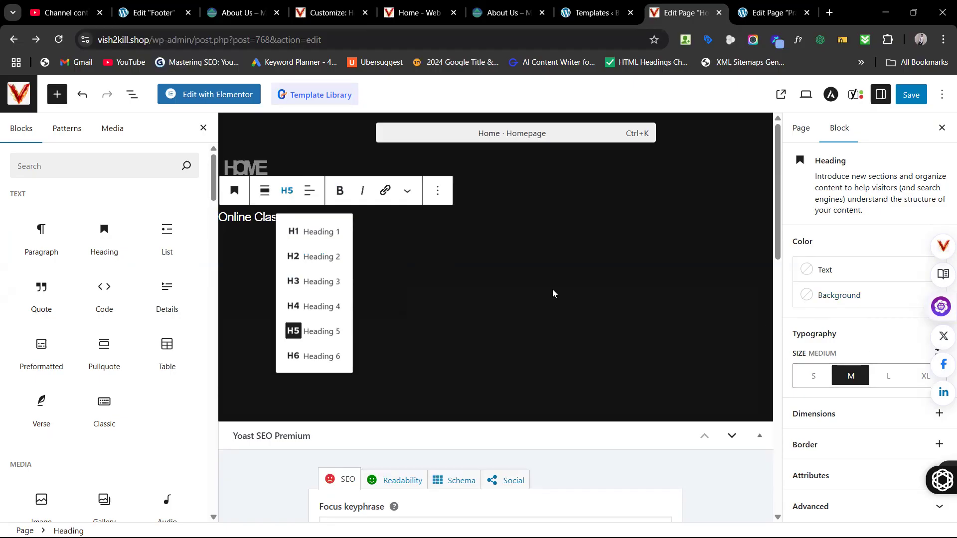
click(466, 257)
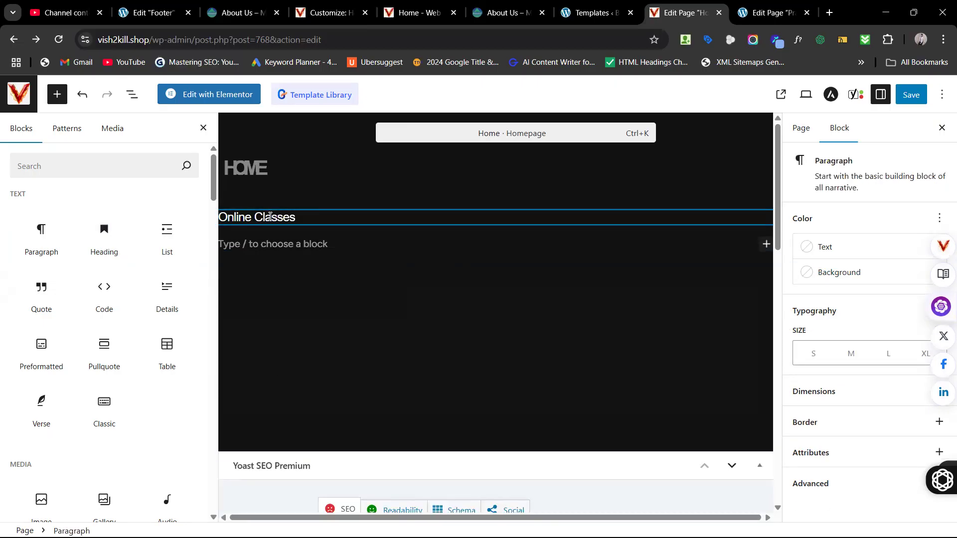
drag(44, 243, 331, 251)
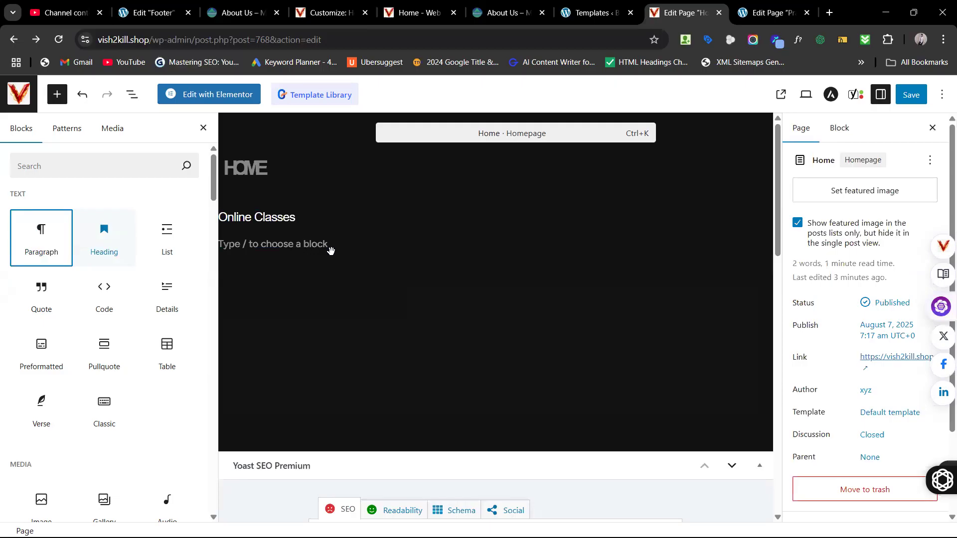
Step: Open Chrome's Inspect tool on the About Maayodiya page
click(505, 13)
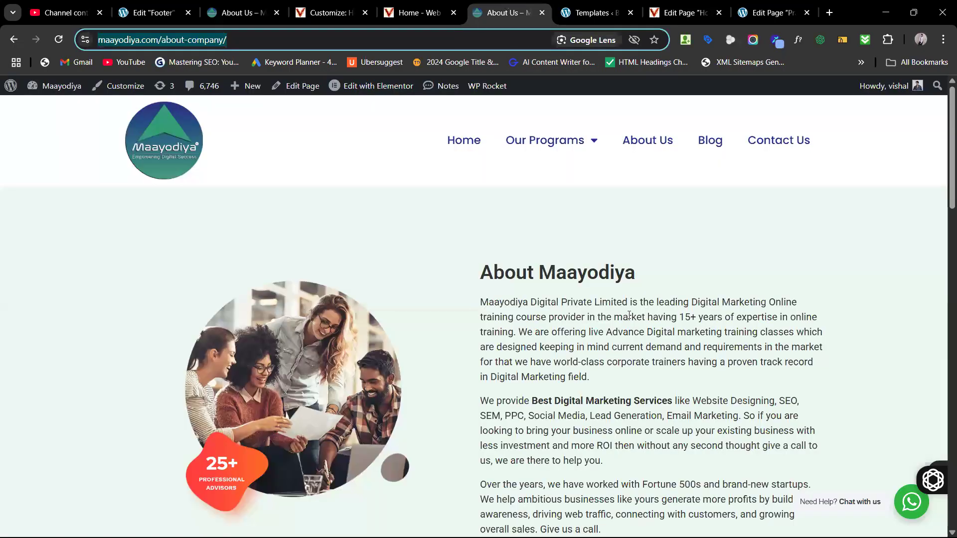
drag(480, 302, 579, 348)
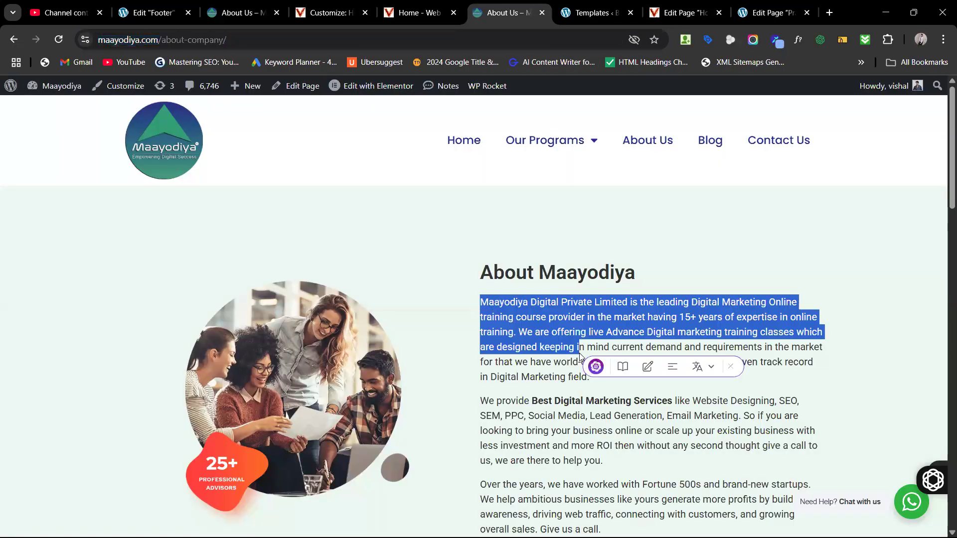
right_click(549, 277)
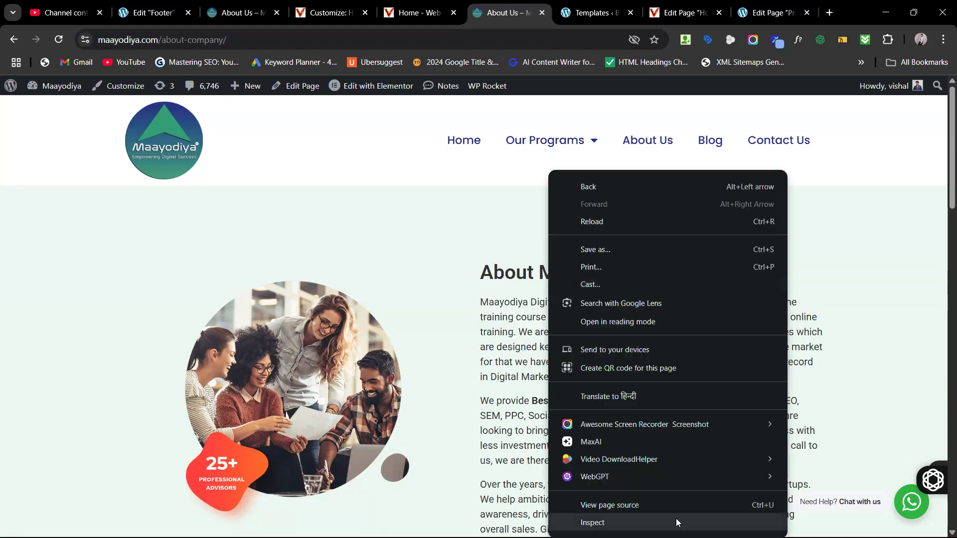
click(676, 522)
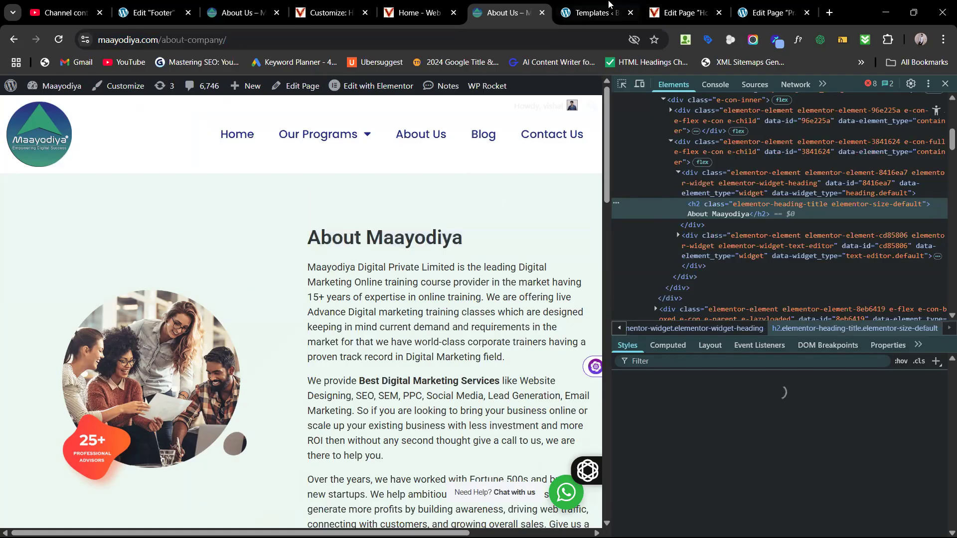
Step: Check the editor and home page tabs, review the Elements panel, then close DevTools
click(752, 9)
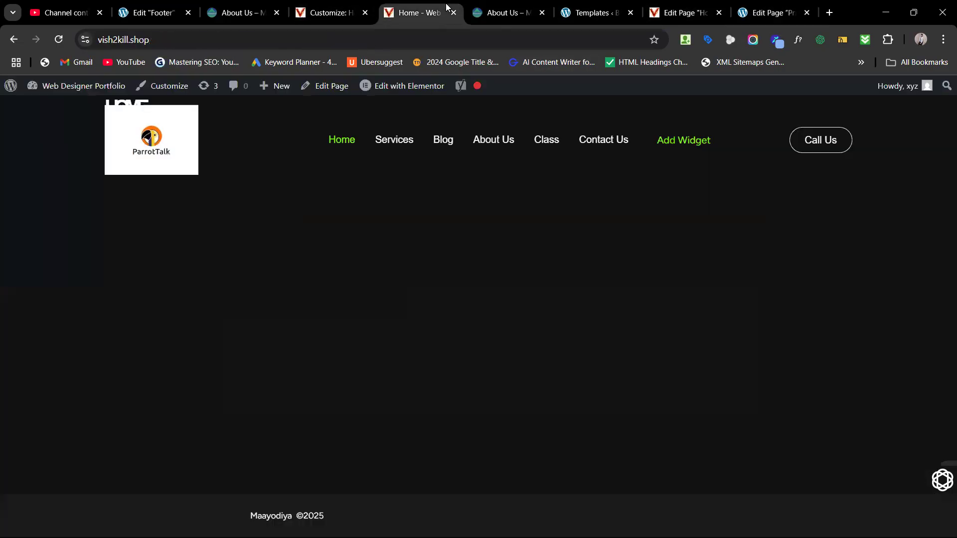
click(416, 13)
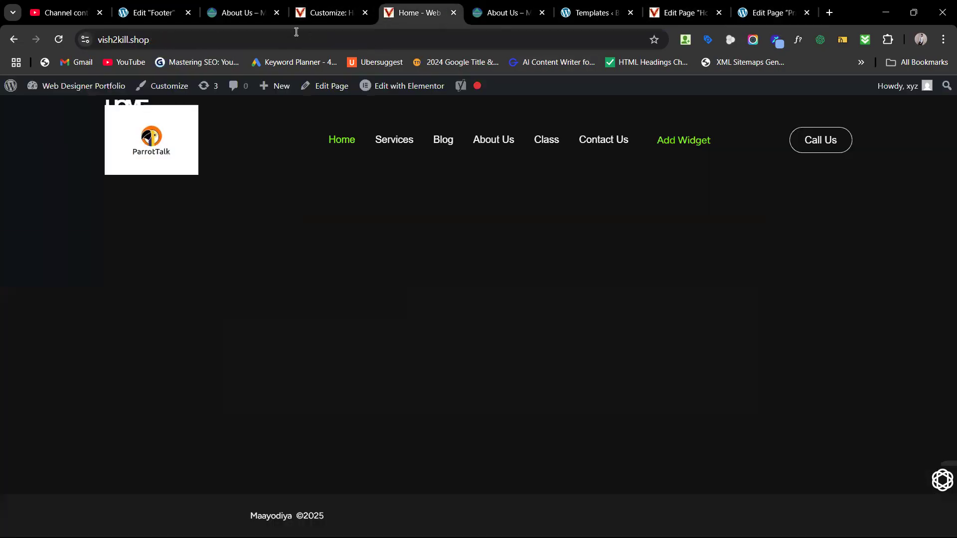
click(493, 11)
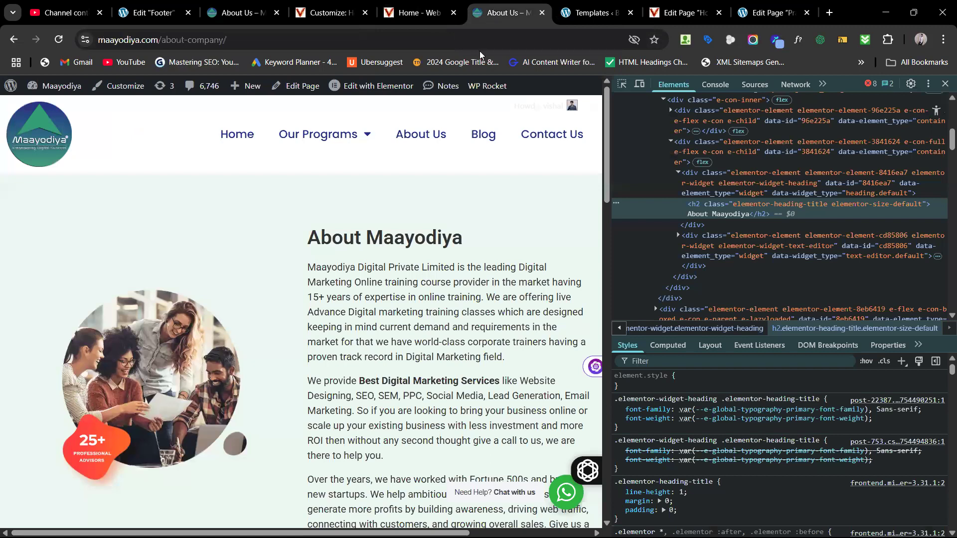
mouse_move(320, 142)
scroll(377, 219, down, 8)
scroll(314, 436, down, 10)
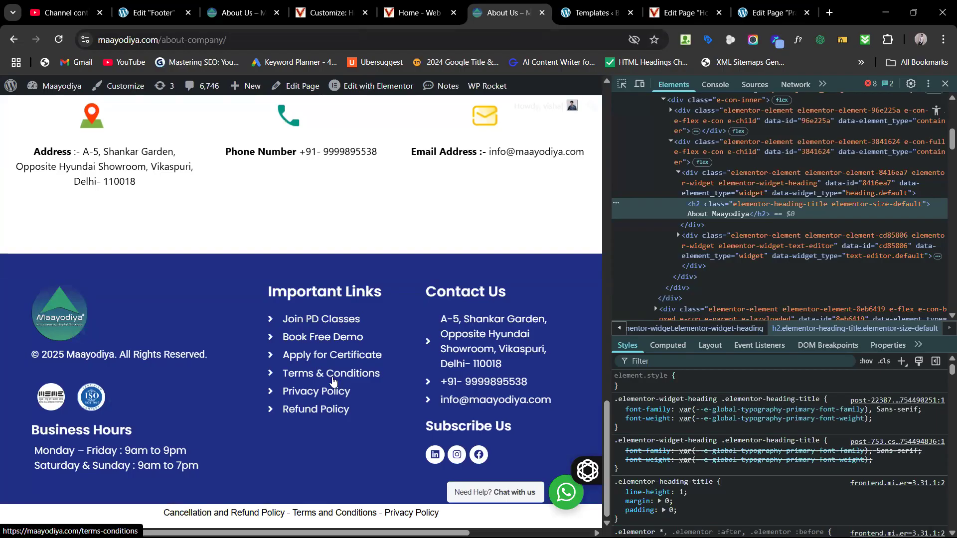
scroll(333, 381, up, 20)
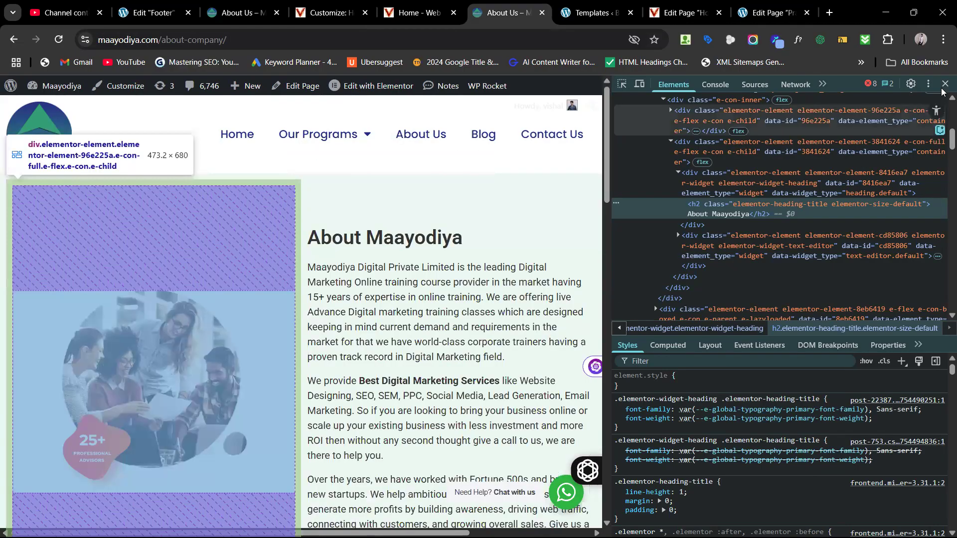
click(945, 84)
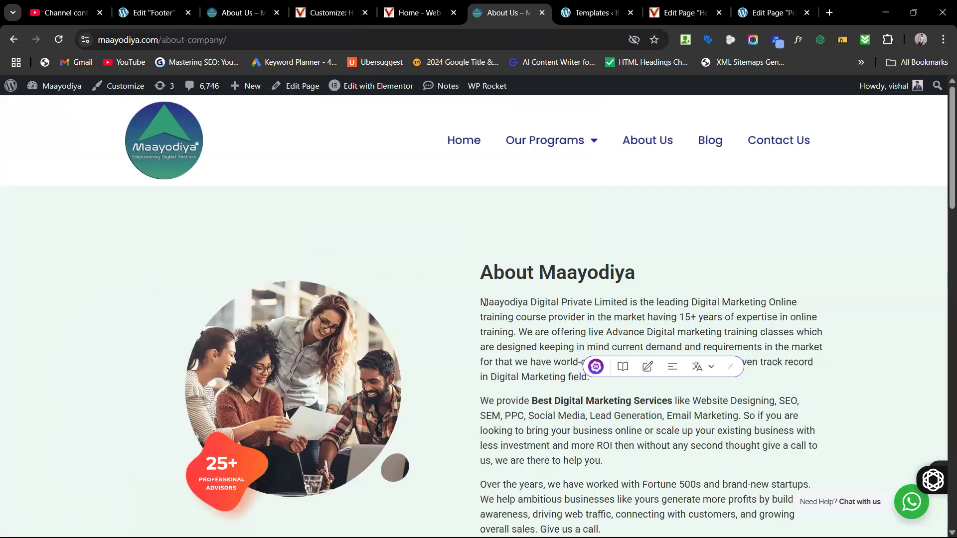
Step: Copy the first About Maayodiya paragraph and paste it into the empty paragraph under Online Classes
drag(482, 302, 675, 384)
key(ctrl+c)
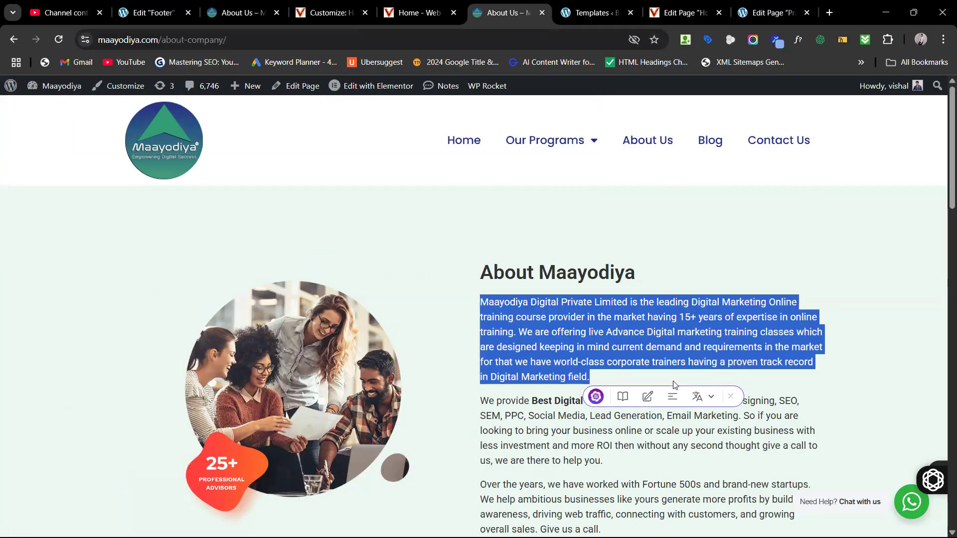
click(339, 11)
click(406, 14)
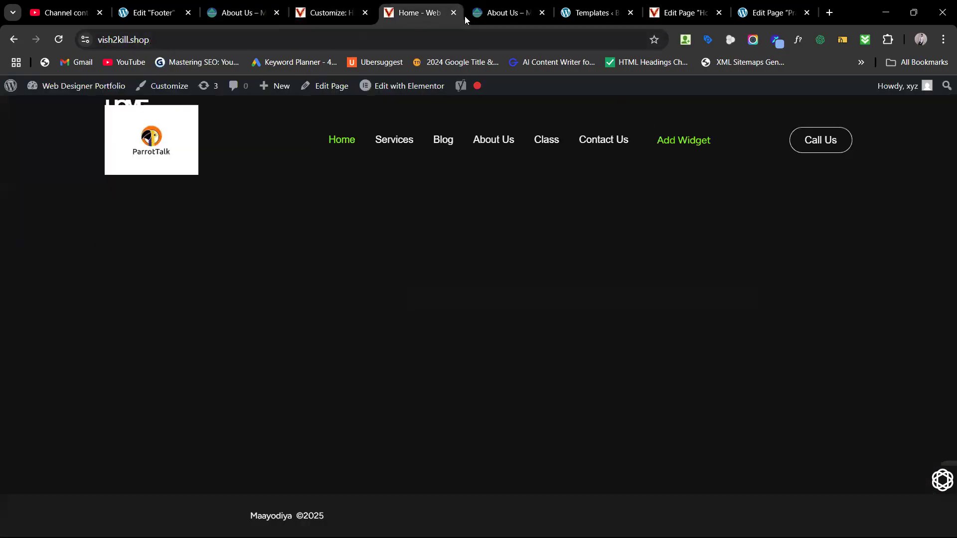
click(510, 15)
click(666, 11)
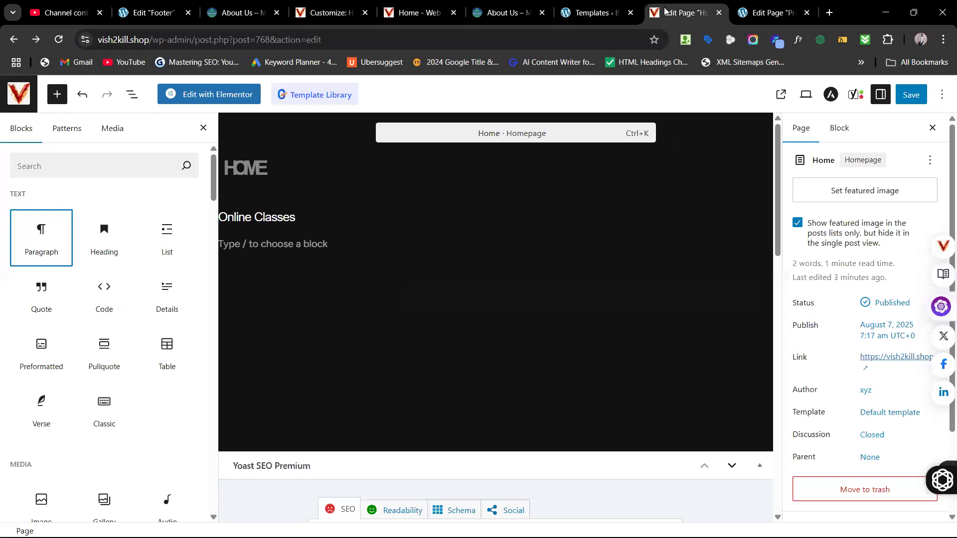
click(276, 243)
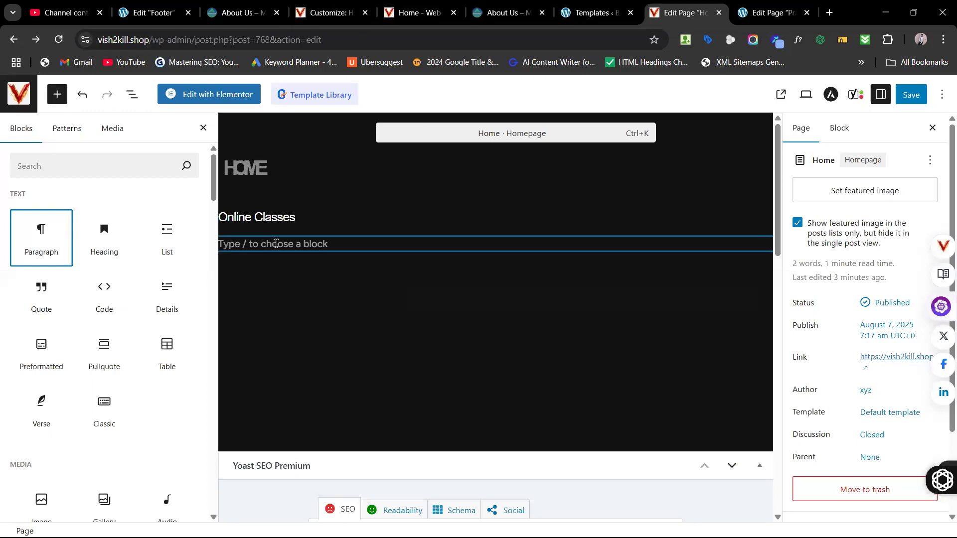
key(ctrl+v)
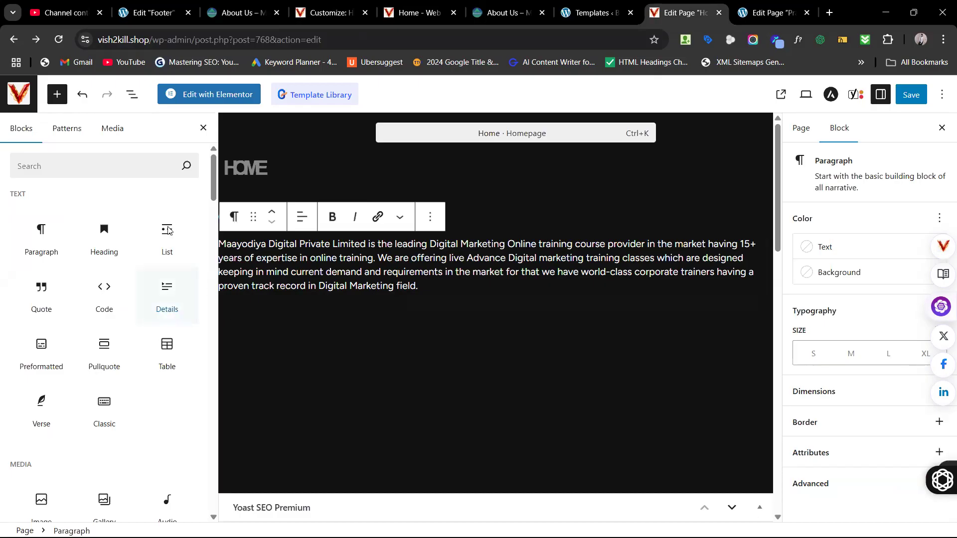
mouse_move(167, 226)
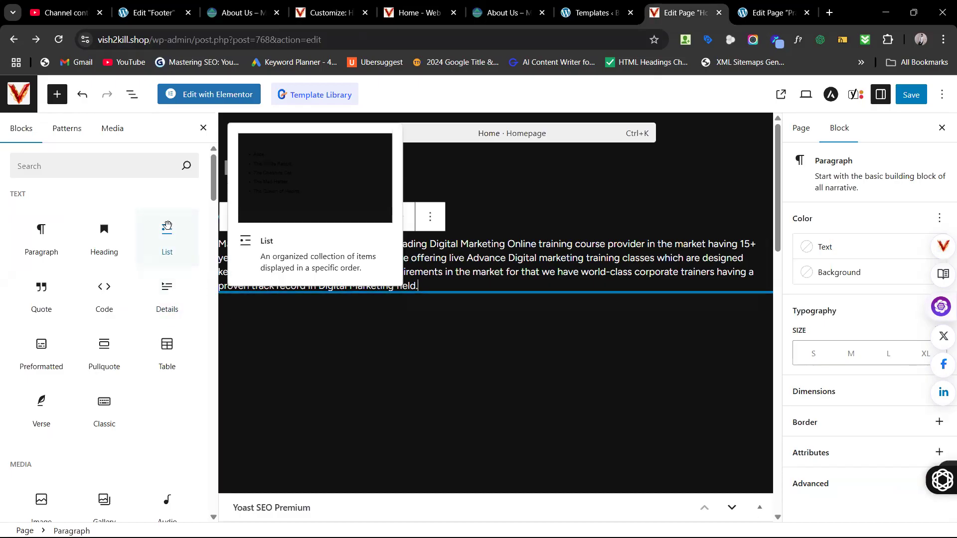
Step: Add a bulleted list with items fgdgf, fgd and gdgf below the pasted paragraph
drag(167, 226, 301, 325)
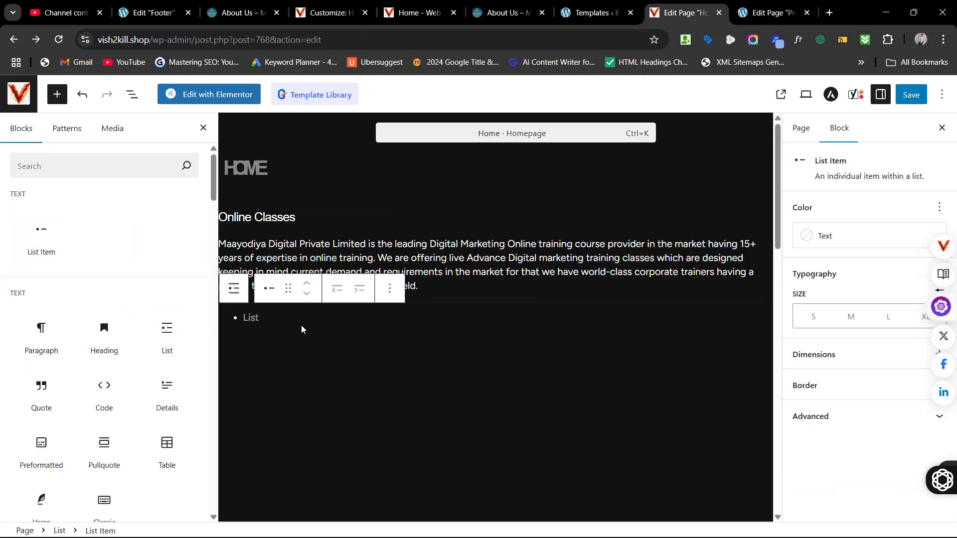
click(275, 320)
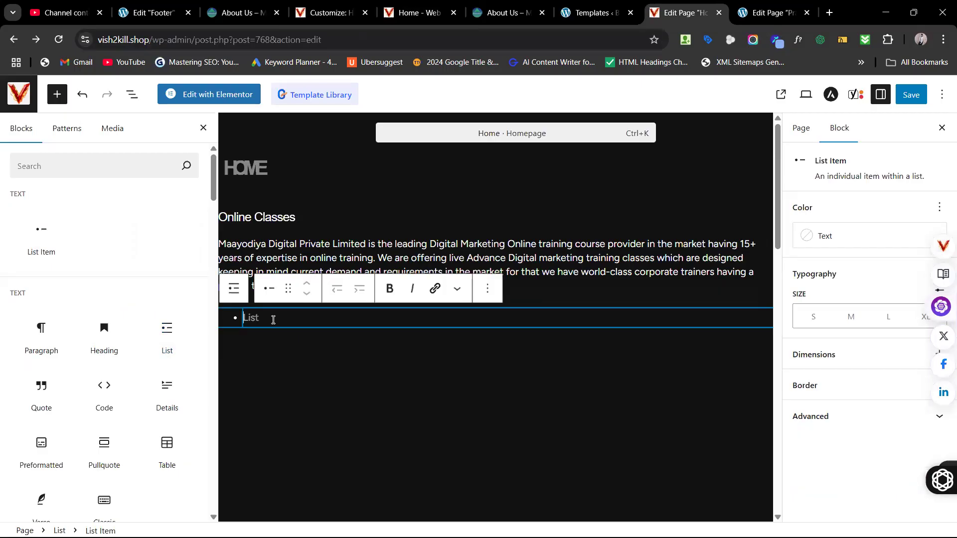
text(fgdgf)
key(Return)
text(fgd)
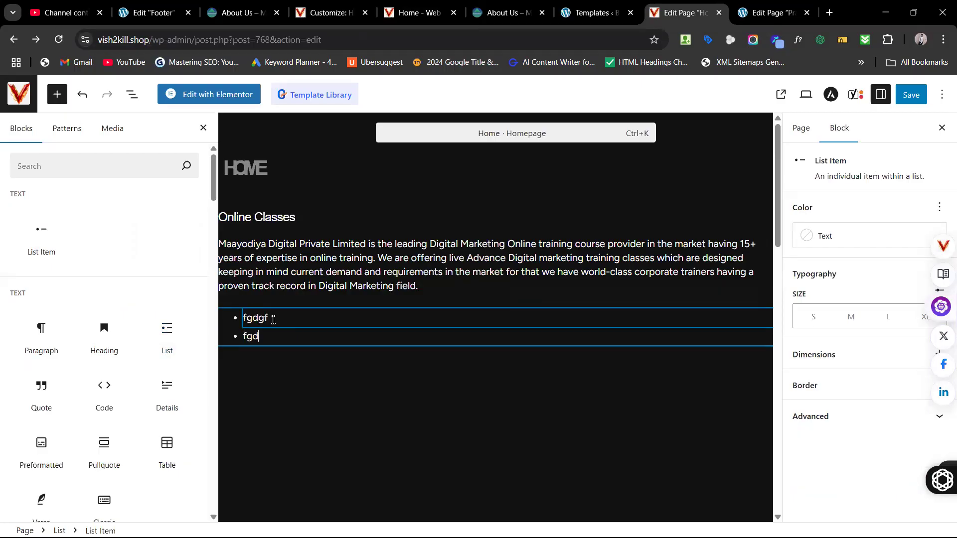
key(Return)
text(gdgf)
key(Return)
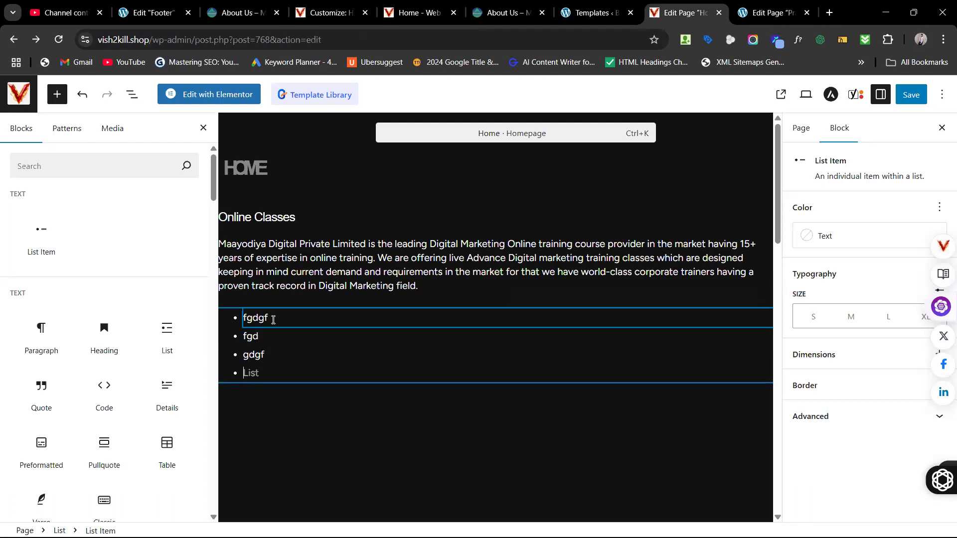
scroll(124, 277, down, 3)
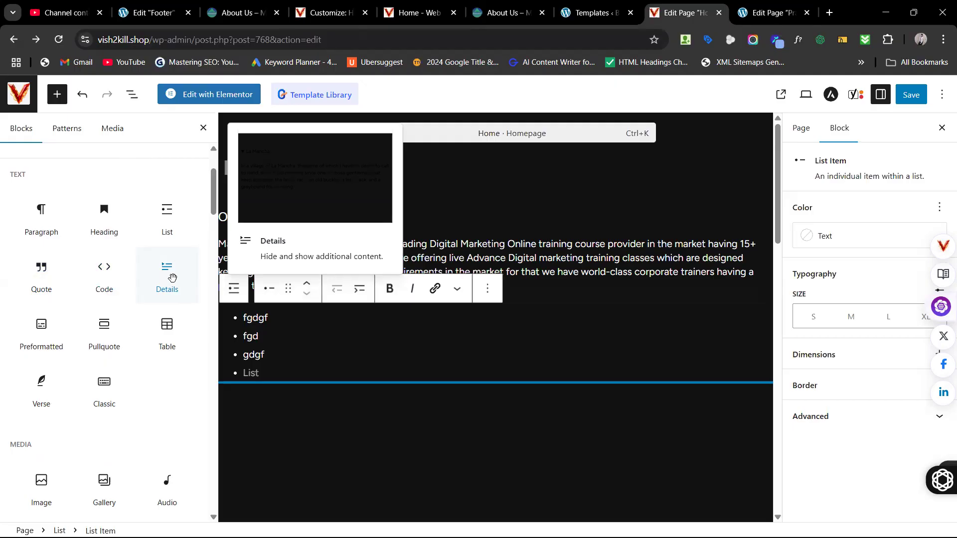
Step: Add a Details block with summary 'Dm' hiding 'Digital Marketing', then save the page
drag(172, 278, 355, 395)
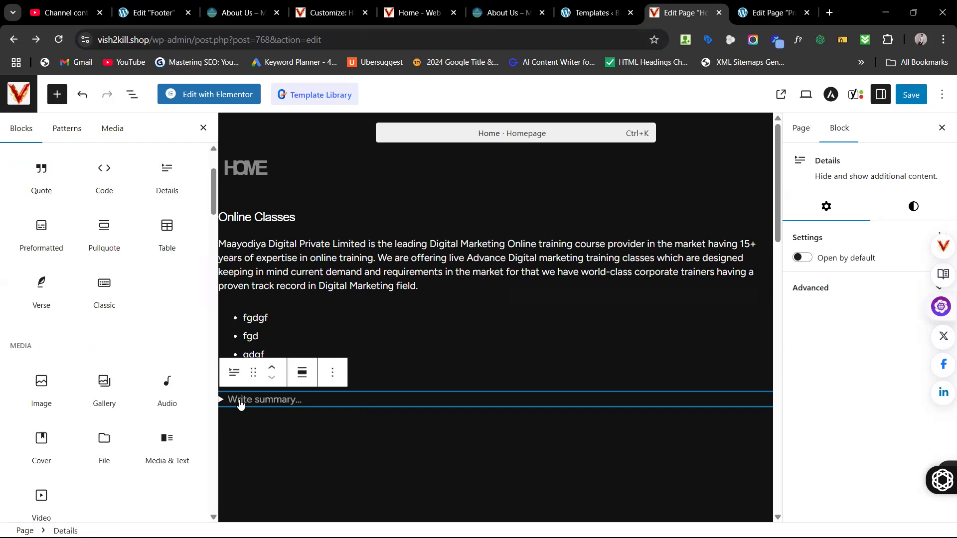
click(258, 403)
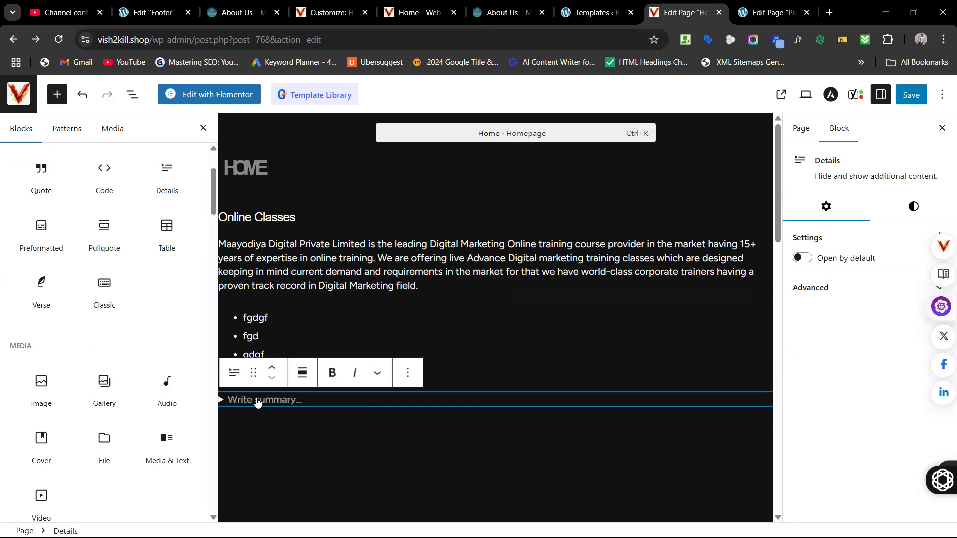
click(258, 402)
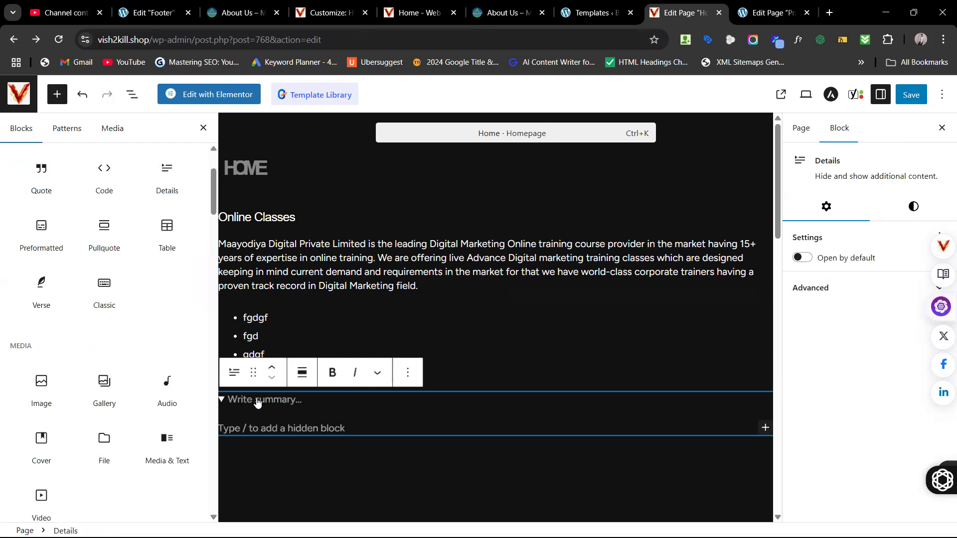
text(Dm)
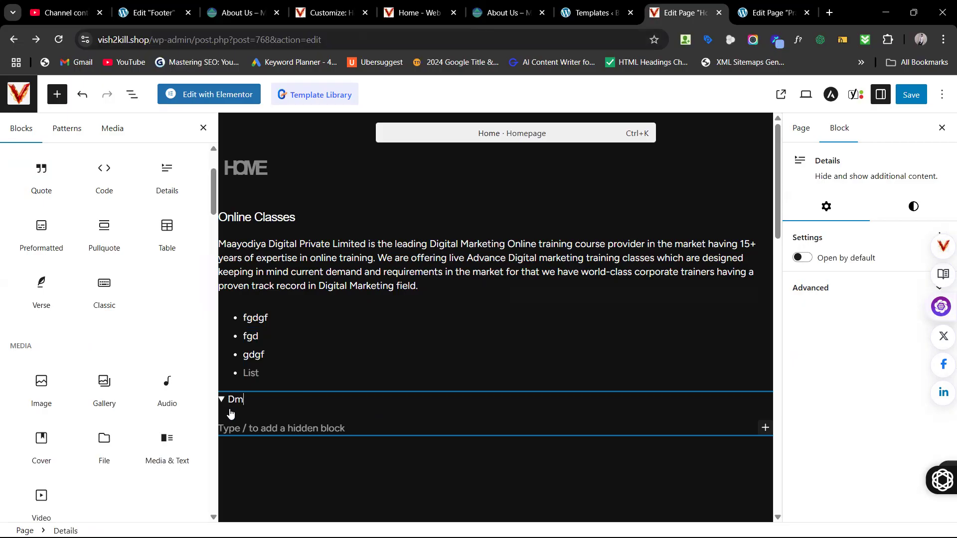
click(249, 430)
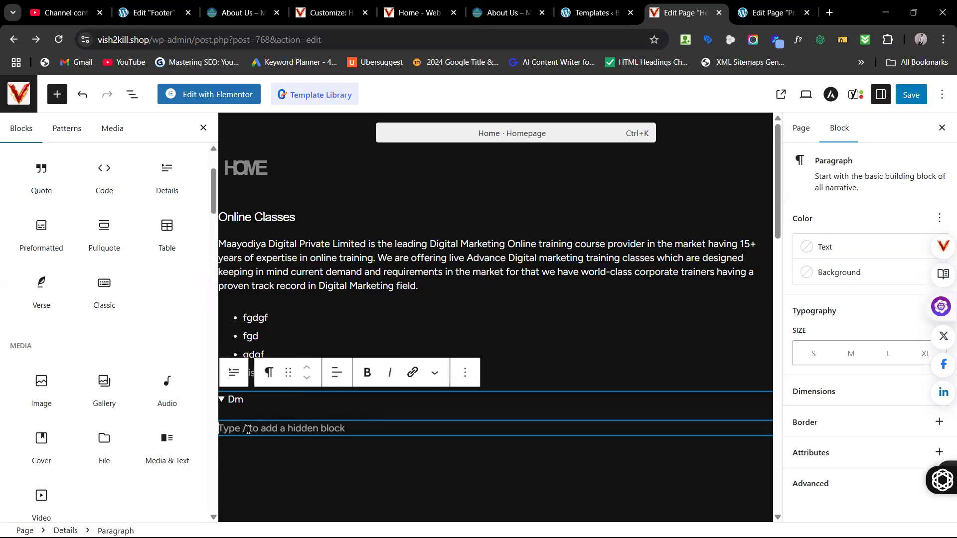
text(Di)
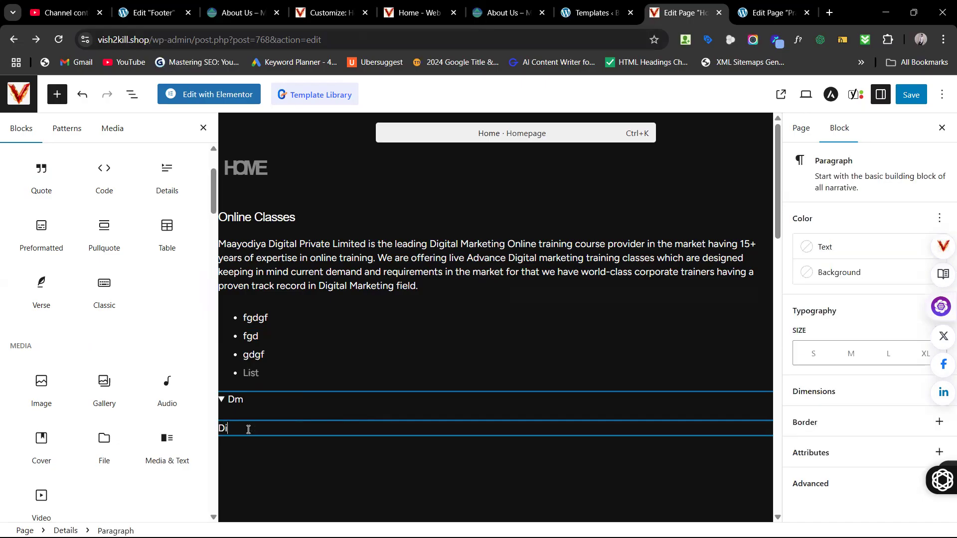
text(gital Marketing)
click(915, 97)
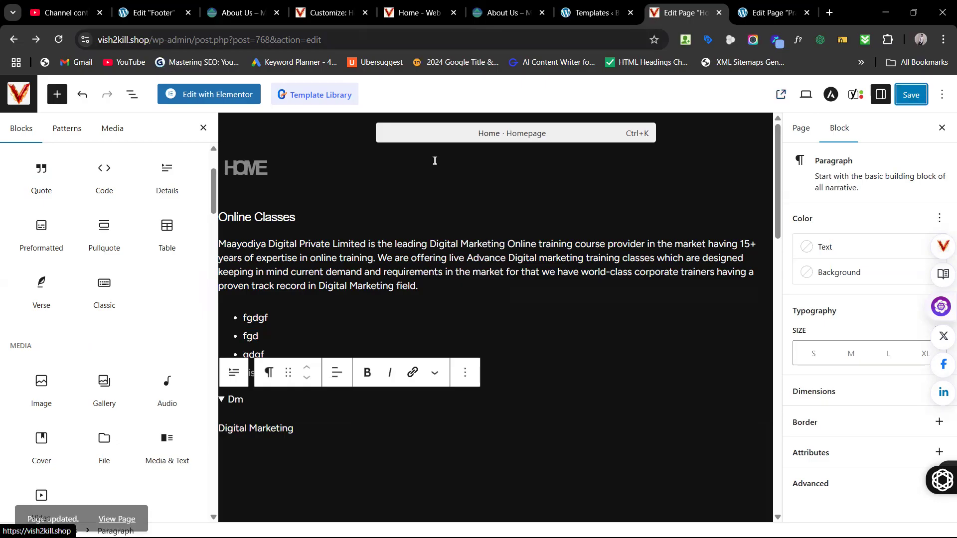
Step: Open the live home page in a new tab and close the other Edit Page tab without saving
right_click(781, 93)
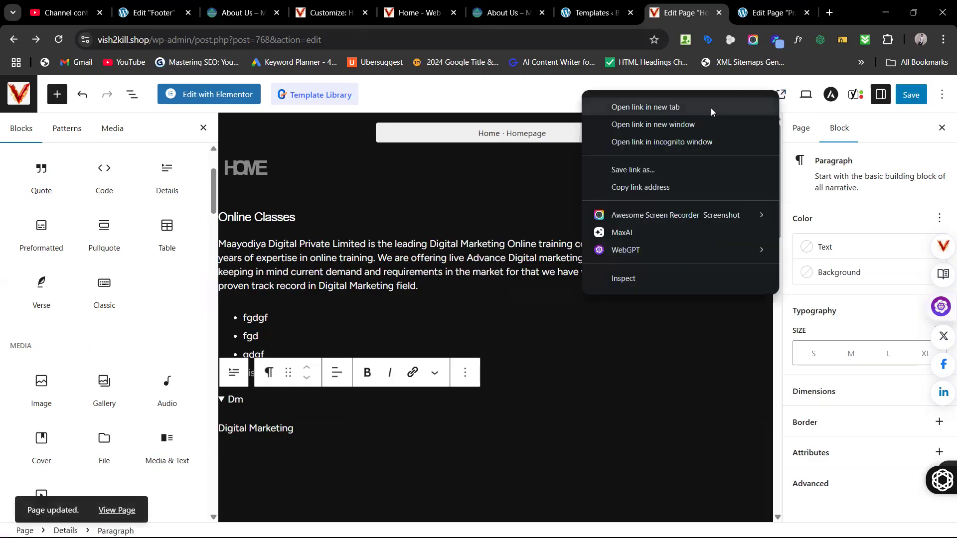
click(711, 108)
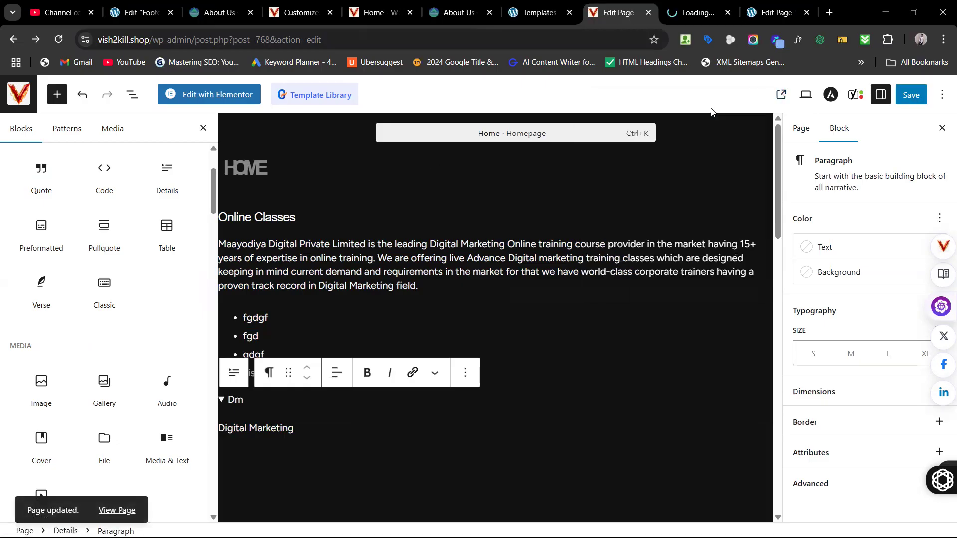
click(679, 15)
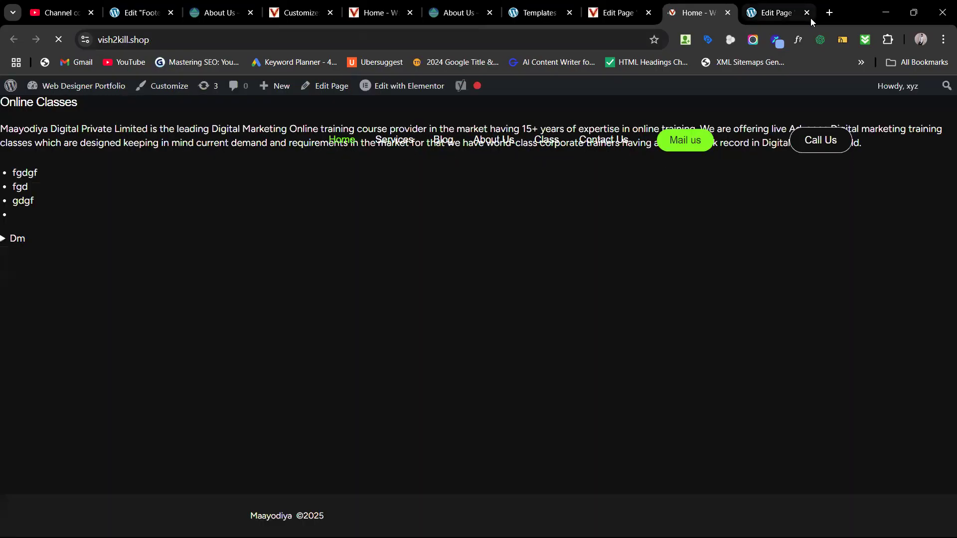
click(807, 13)
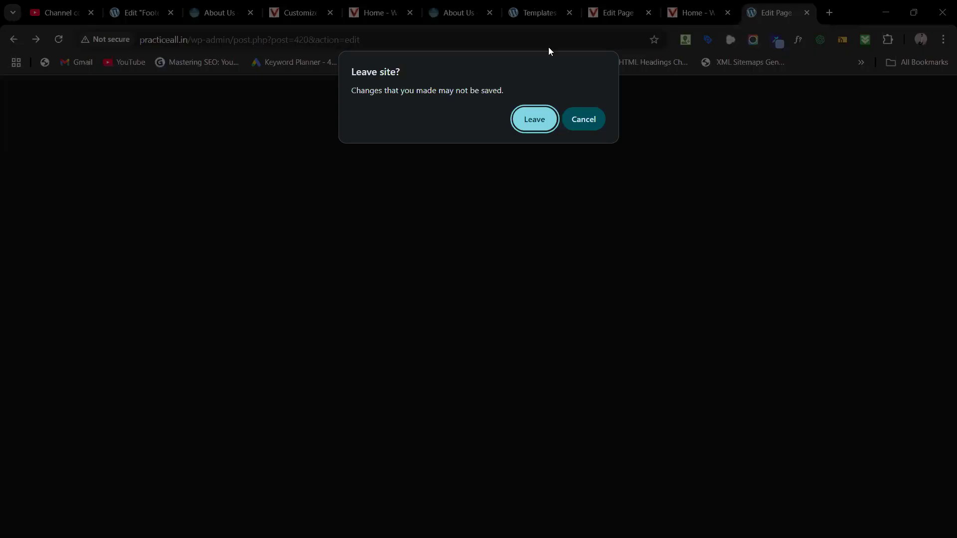
click(534, 119)
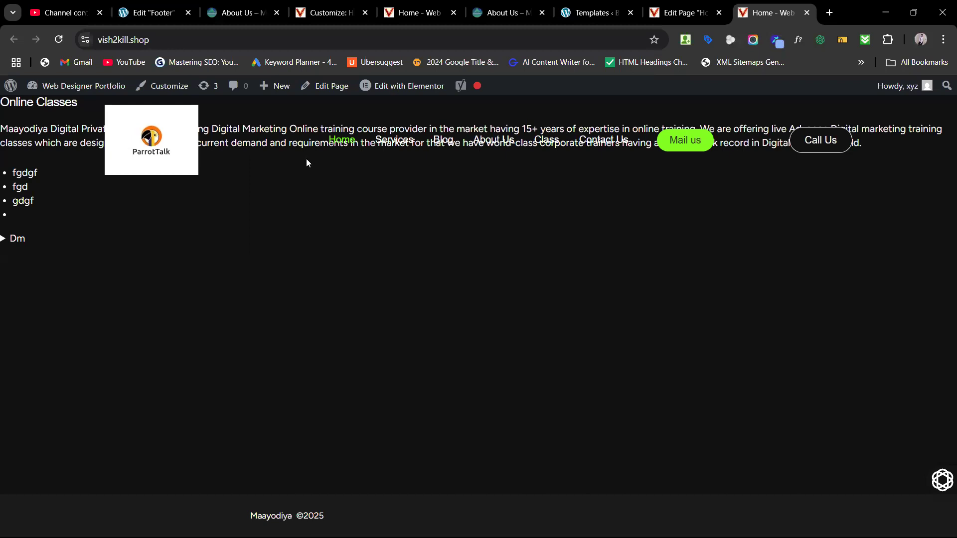
Step: Toggle the live page's Dm section to confirm it reveals Digital Marketing, then return to the editor
click(4, 242)
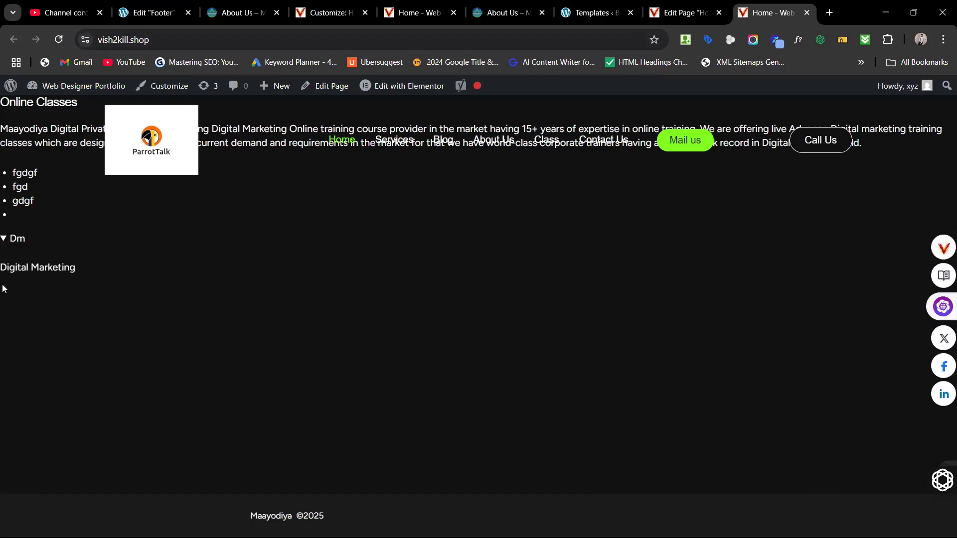
click(914, 13)
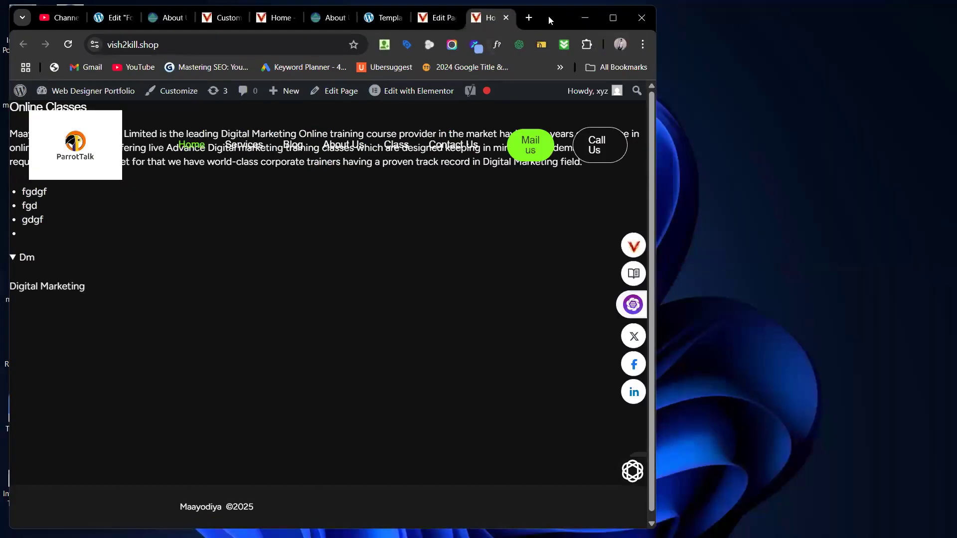
drag(548, 16, 667, 24)
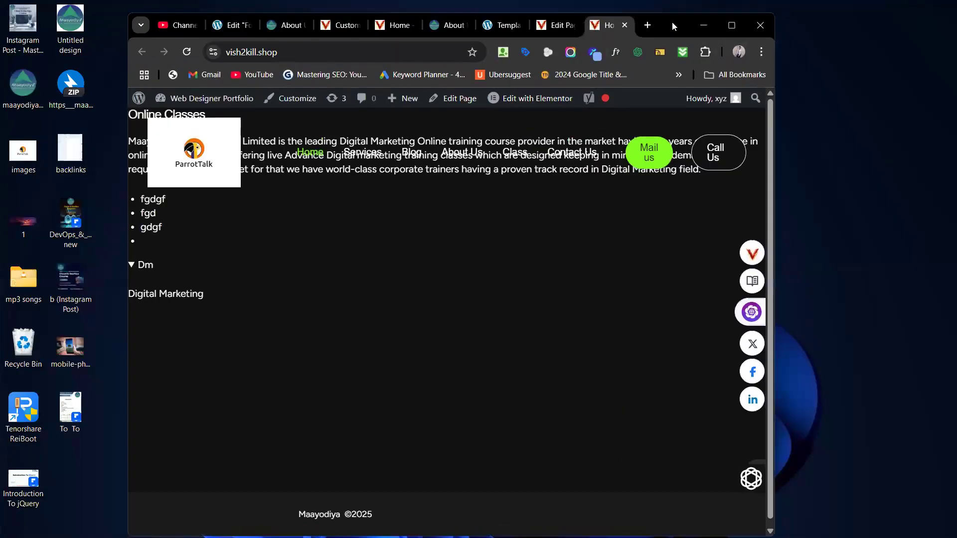
click(132, 266)
click(132, 267)
click(560, 26)
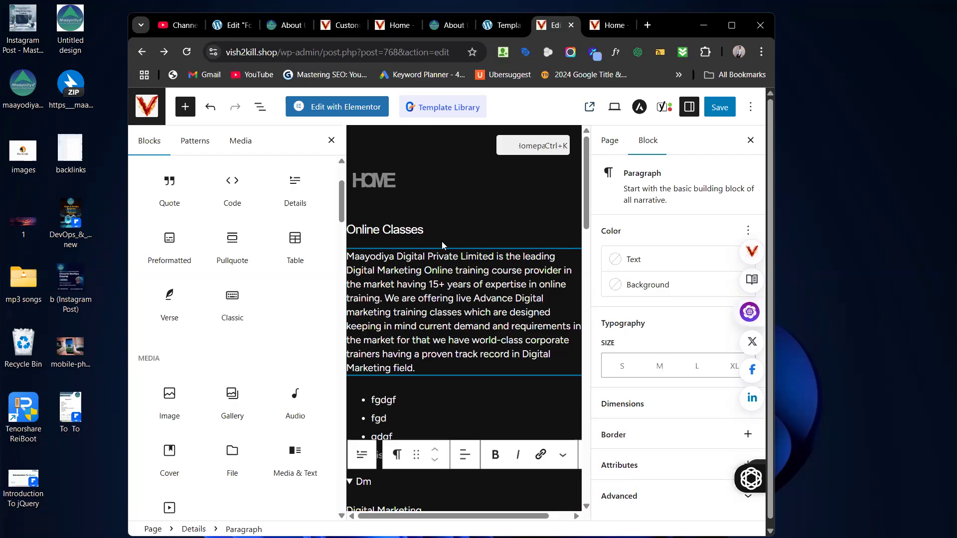
mouse_move(504, 244)
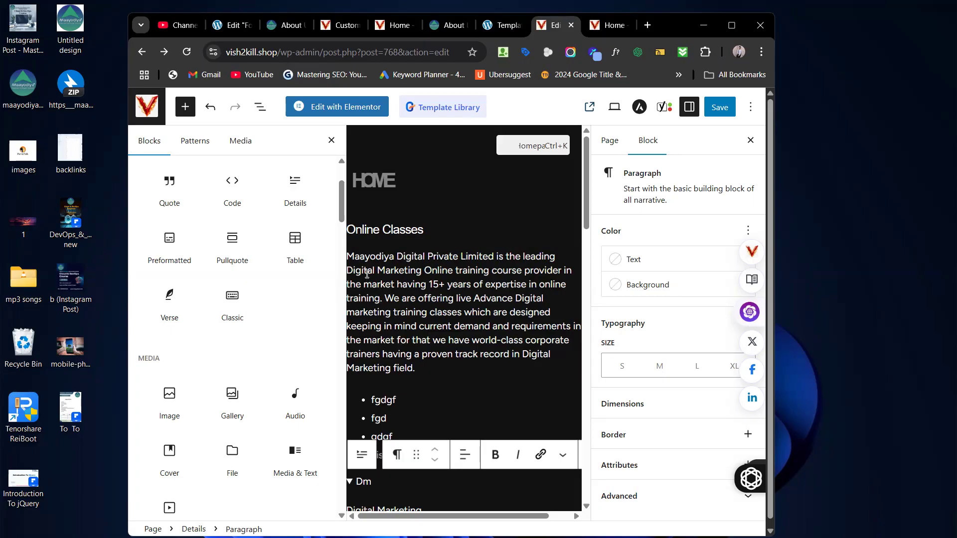
mouse_move(169, 240)
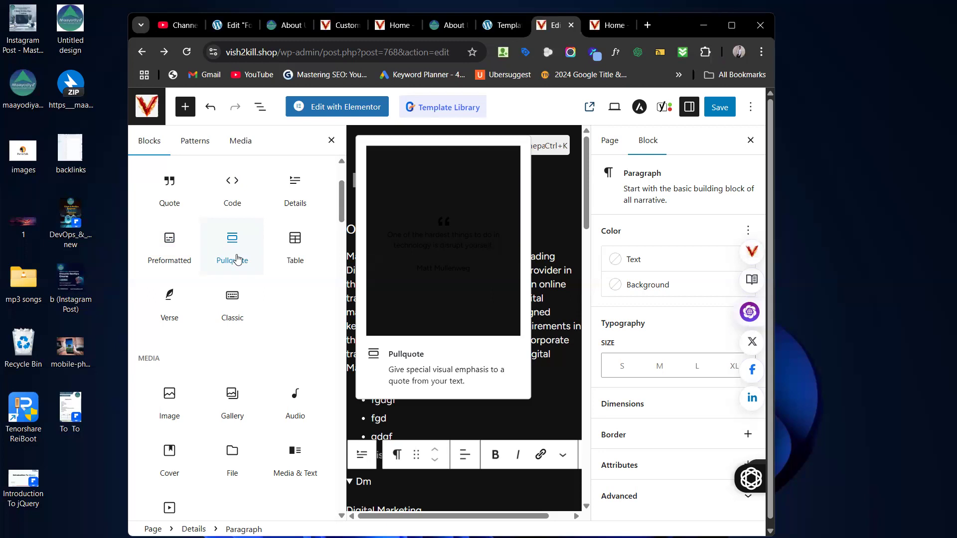
Step: Drop an empty Pullquote block into the Dm Details block above Digital Marketing and close the settings sidebar
drag(237, 260, 458, 505)
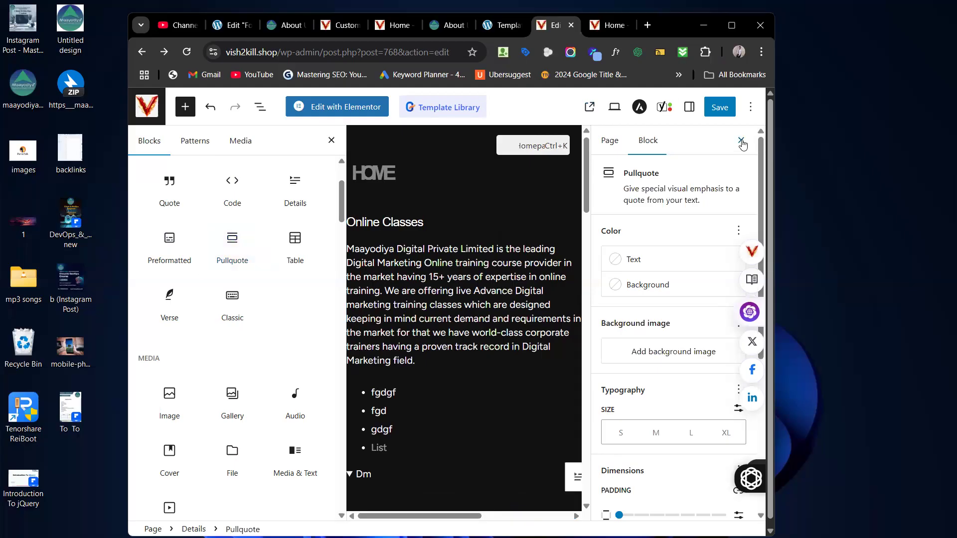
click(742, 141)
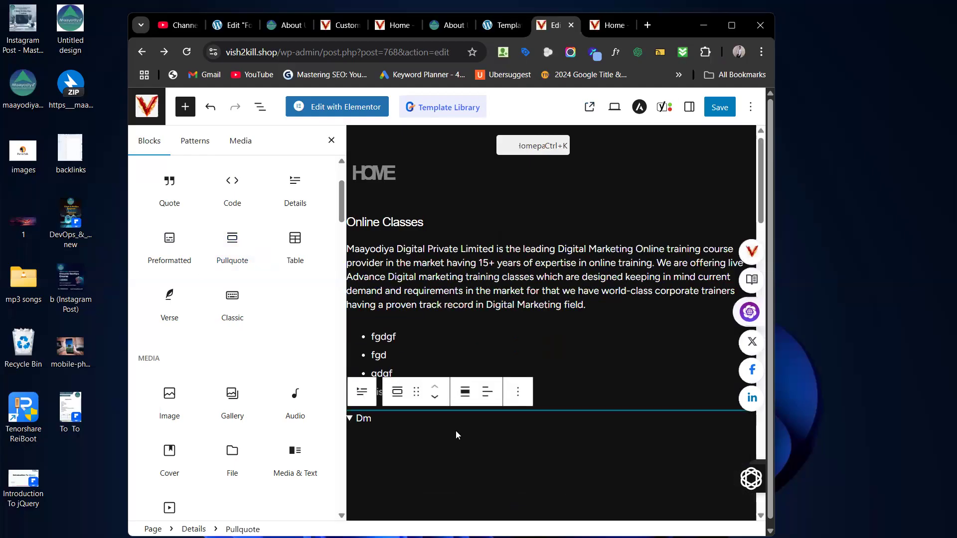
scroll(455, 431, down, 5)
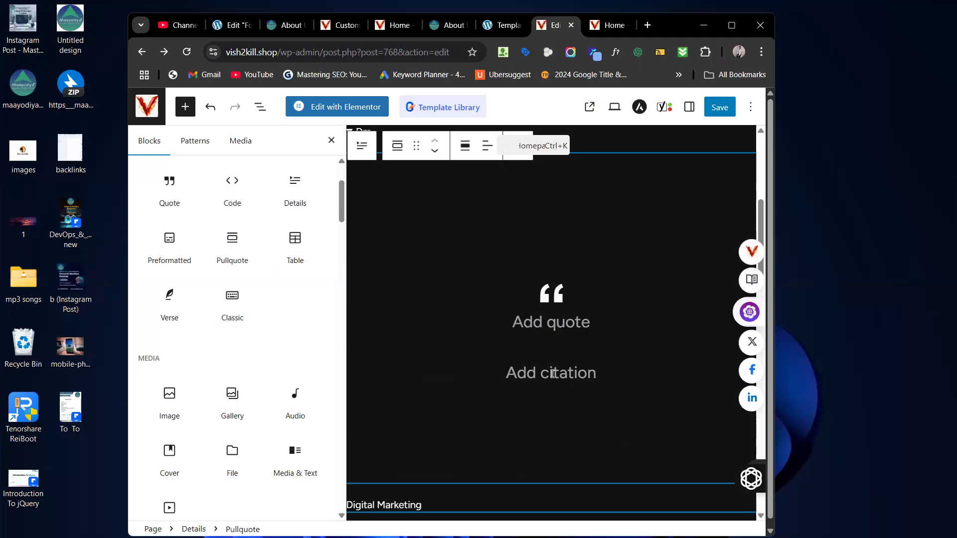
Step: Add a Table block below the pullquote and create it with 2 columns and 4 rows
mouse_move(294, 244)
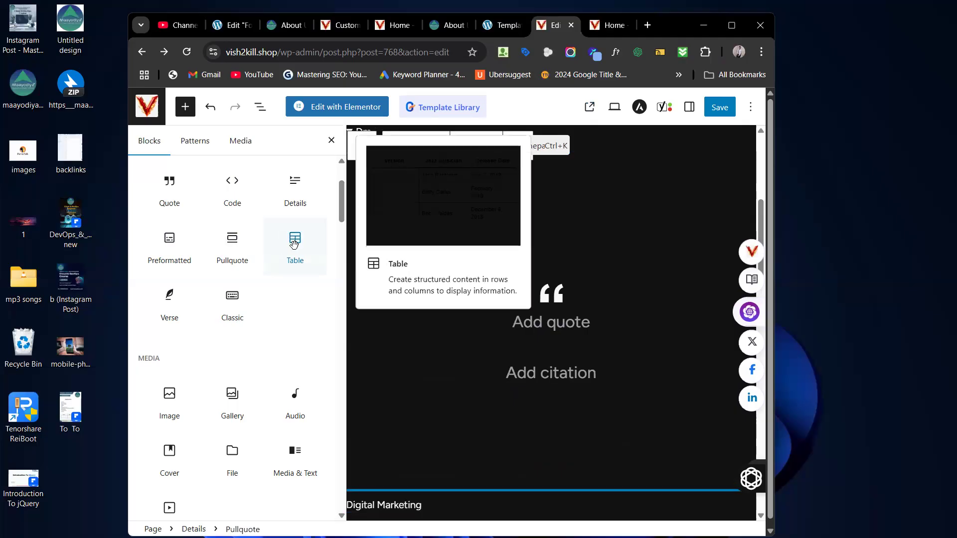
drag(294, 243, 443, 410)
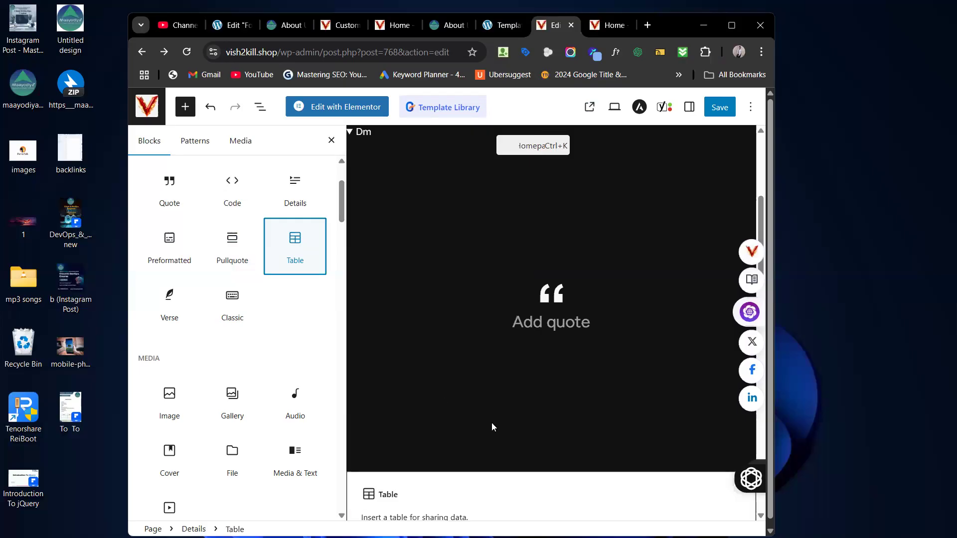
scroll(496, 425, down, 4)
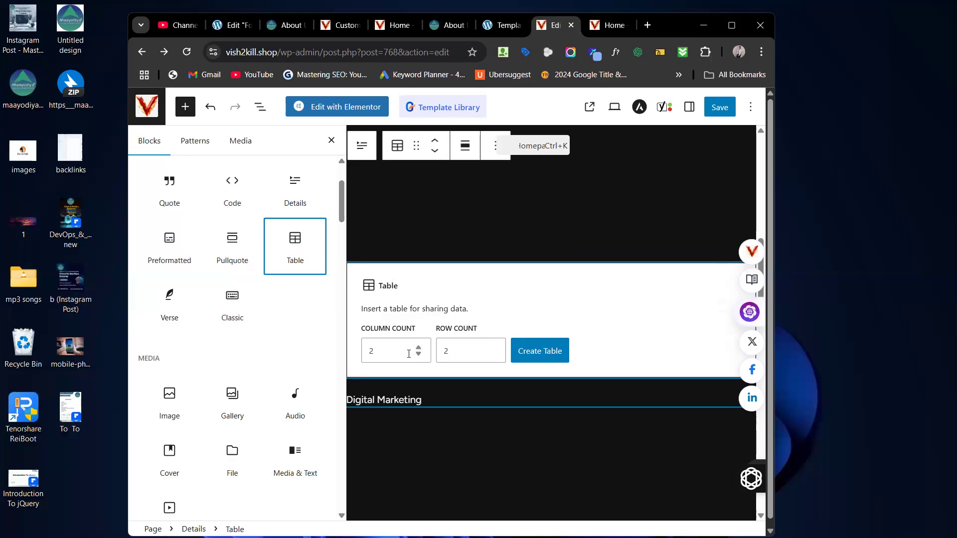
click(467, 352)
key(BackSpace)
text(4)
click(547, 356)
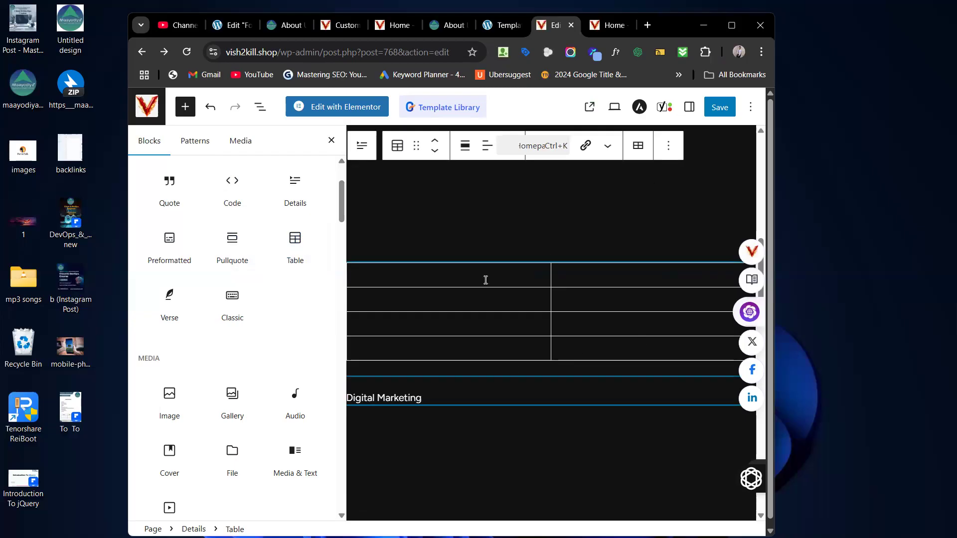
Step: Fill the table's first row with 'Father' and 'Class'
text(H)
key(BackSpace)
text(Father)
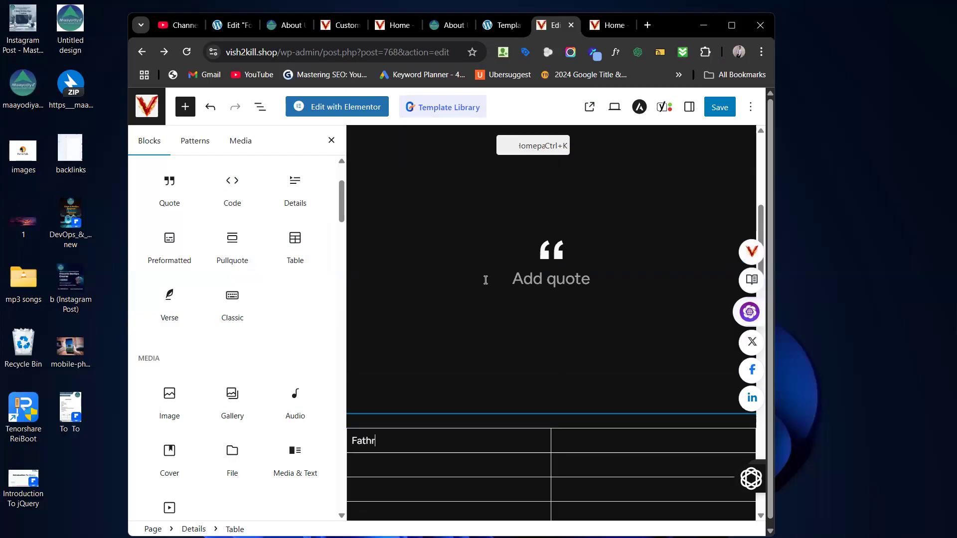
click(585, 436)
text(Class)
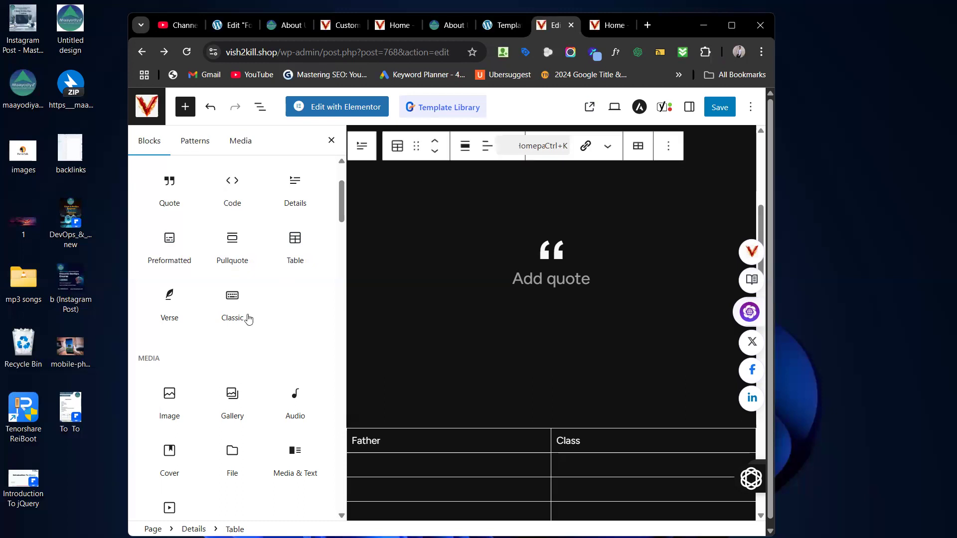
mouse_move(185, 317)
Step: Place an Image block from the Media section between the pullquote and the Father/Class table
mouse_move(243, 318)
scroll(244, 317, down, 2)
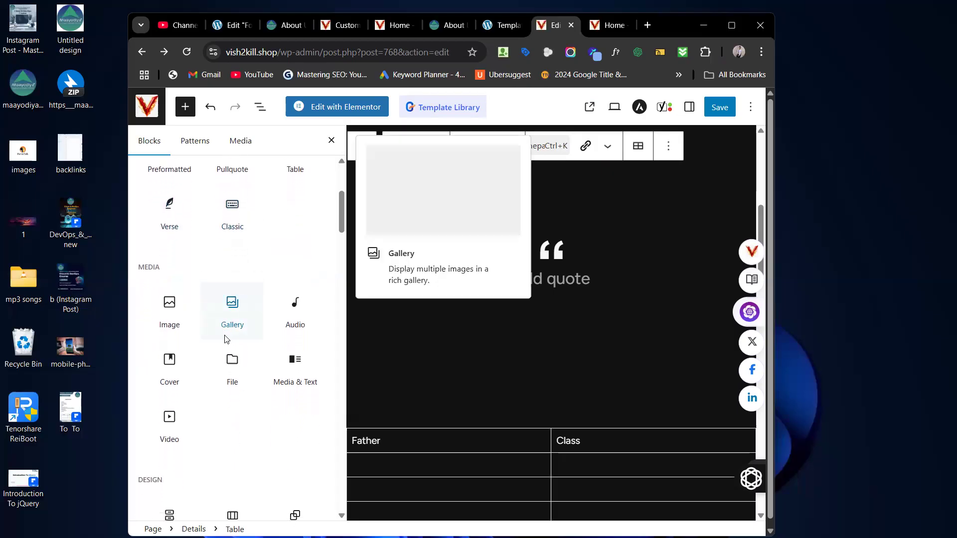
scroll(225, 337, down, 2)
mouse_move(170, 249)
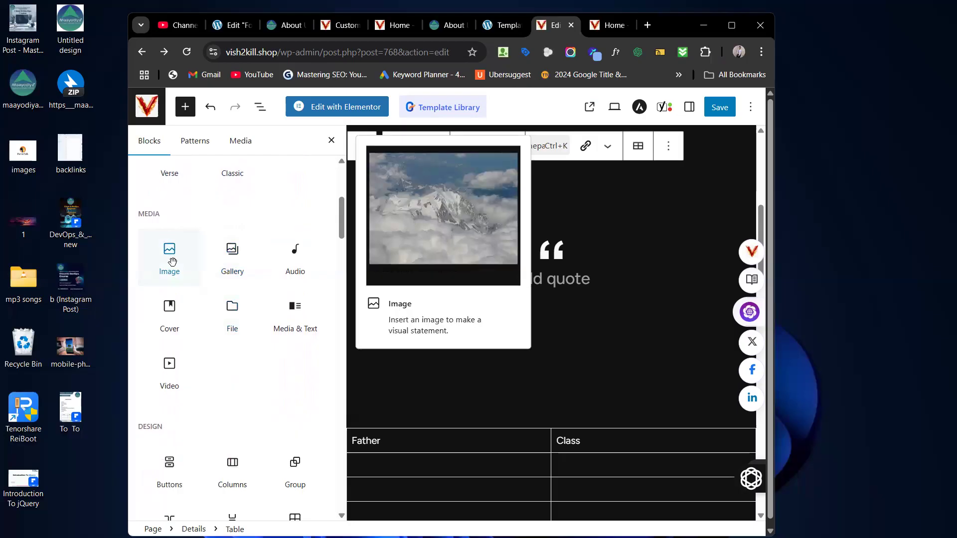
drag(172, 262, 524, 397)
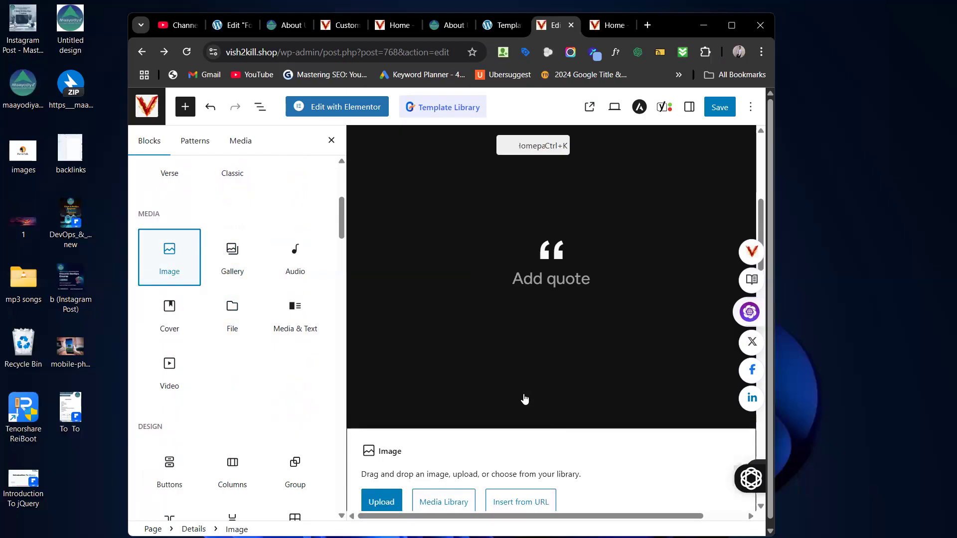
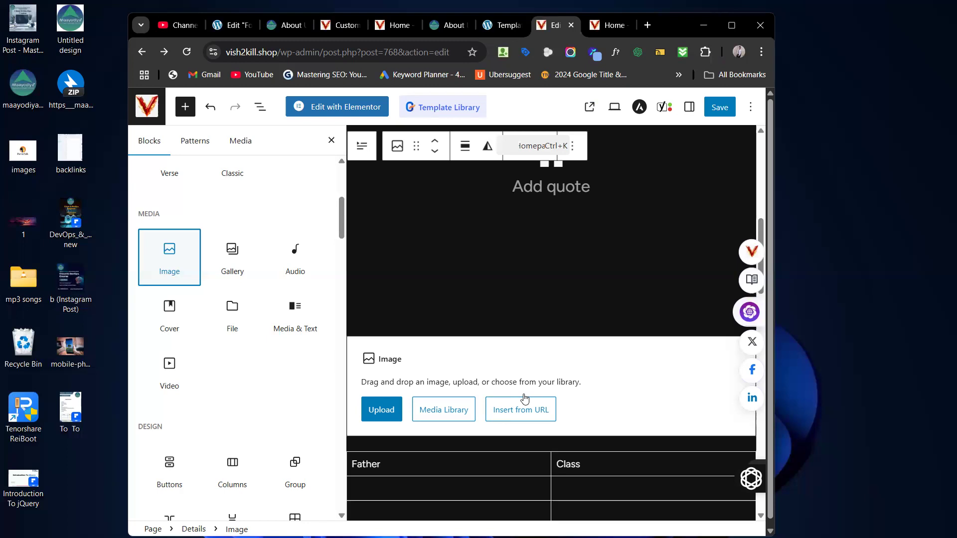
Step: Open a new browser tab and search Google for 'ideogram'
click(647, 25)
text(ideo)
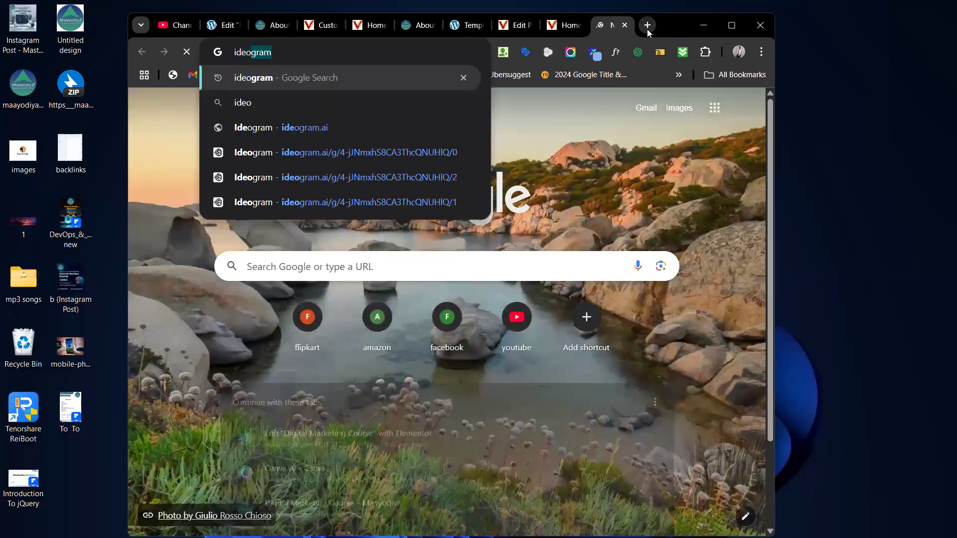
text(gram)
key(Return)
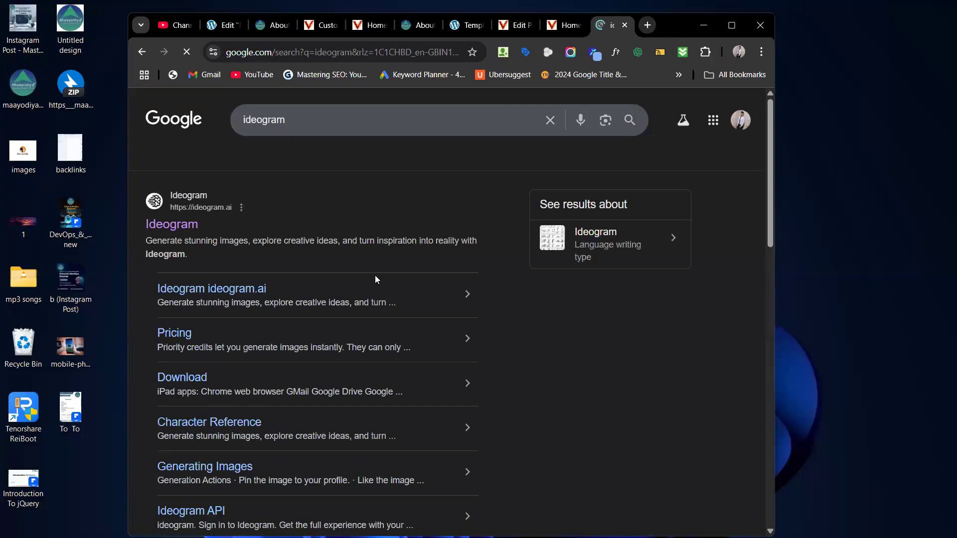
Step: Open Ideogram and enter the prompt 'generate logo for maayodiya which is an institute for digital courses. In light green color'
click(178, 224)
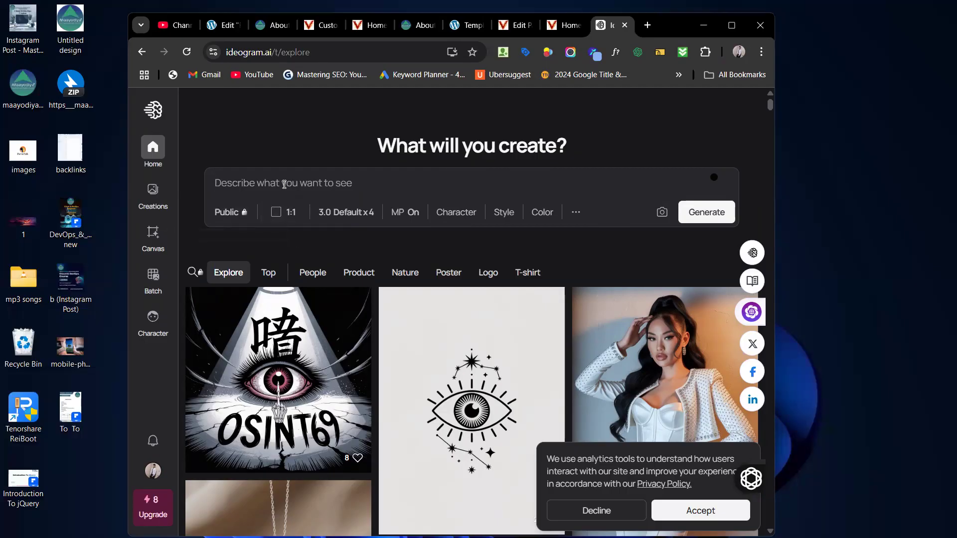
text(Get)
key(BackSpace)
key(BackSpace)
key(BackSpace)
text(gen)
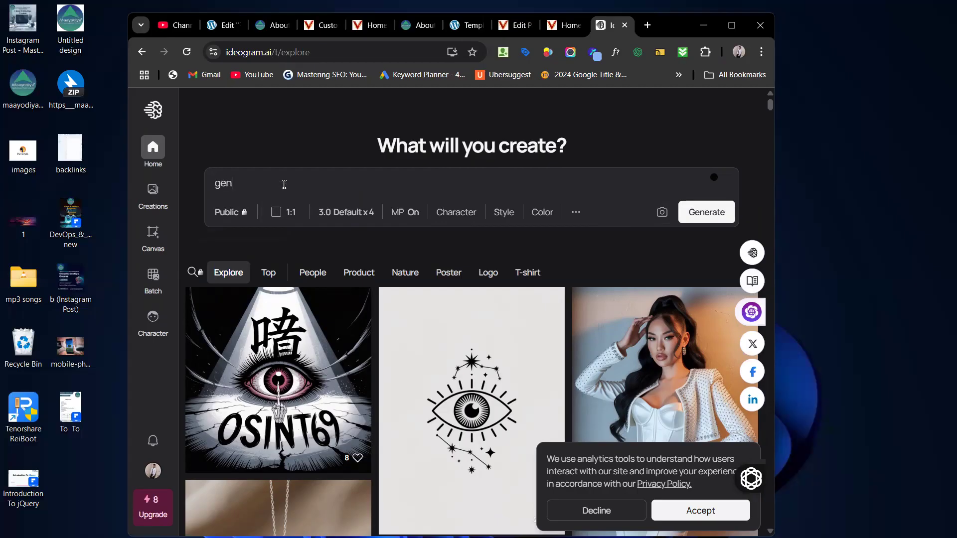
text(erate logo for maayodiya )
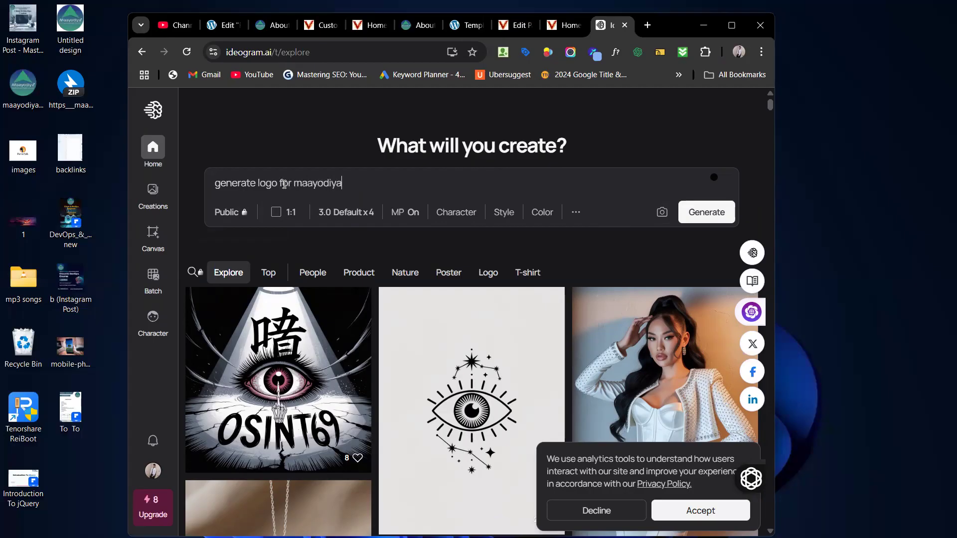
text(which is an institute)
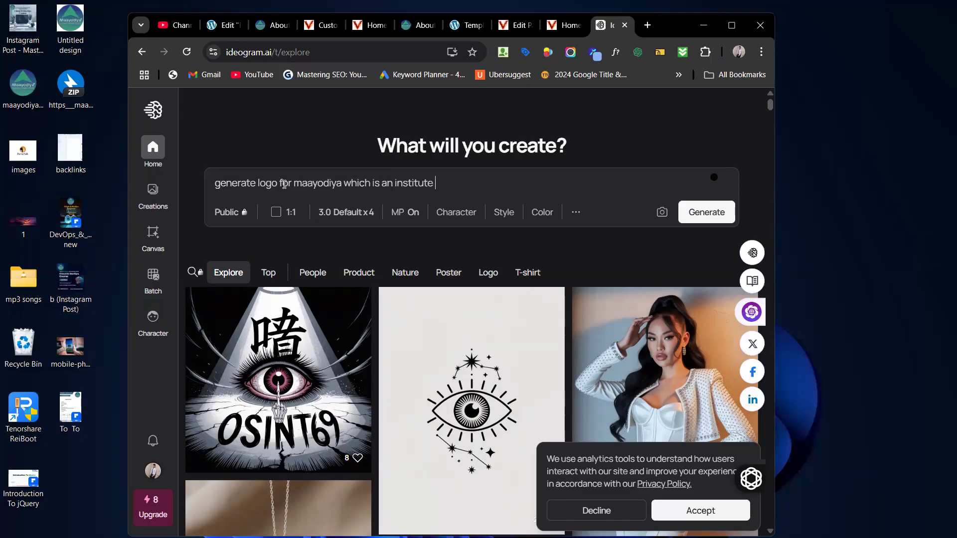
text(for digital courses . In light green color)
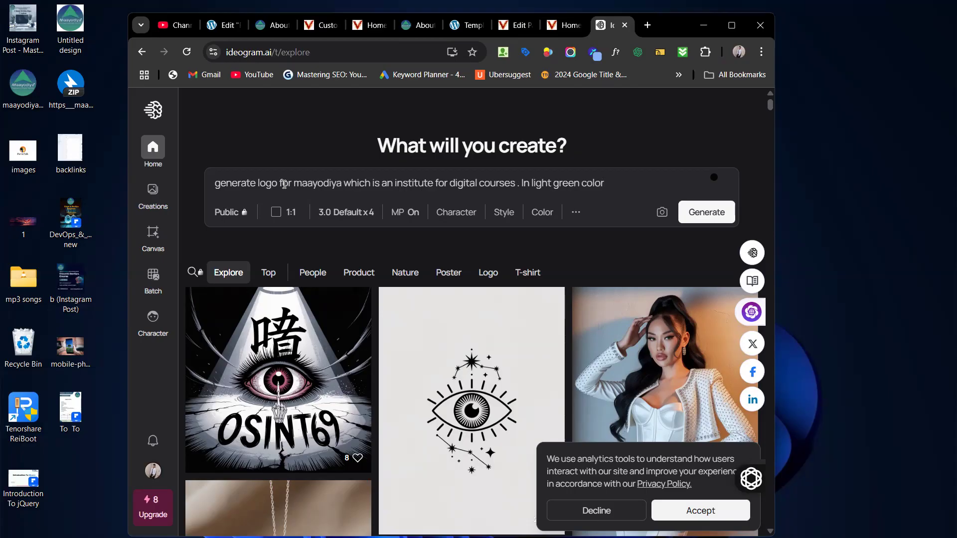
Step: Generate logo images from the Maayodiya light green prompt
click(699, 222)
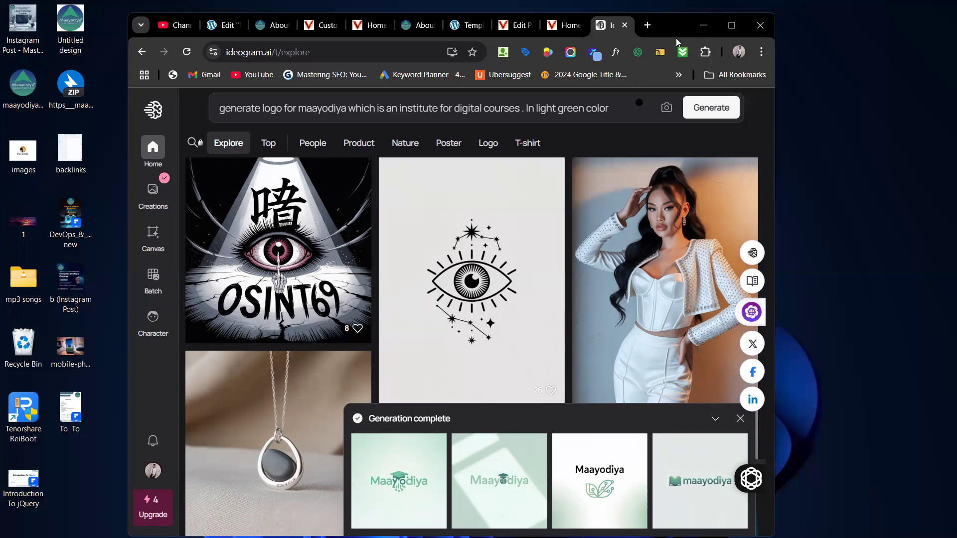
Step: Switch back to the WordPress Home page editor and widen the browser window
click(566, 26)
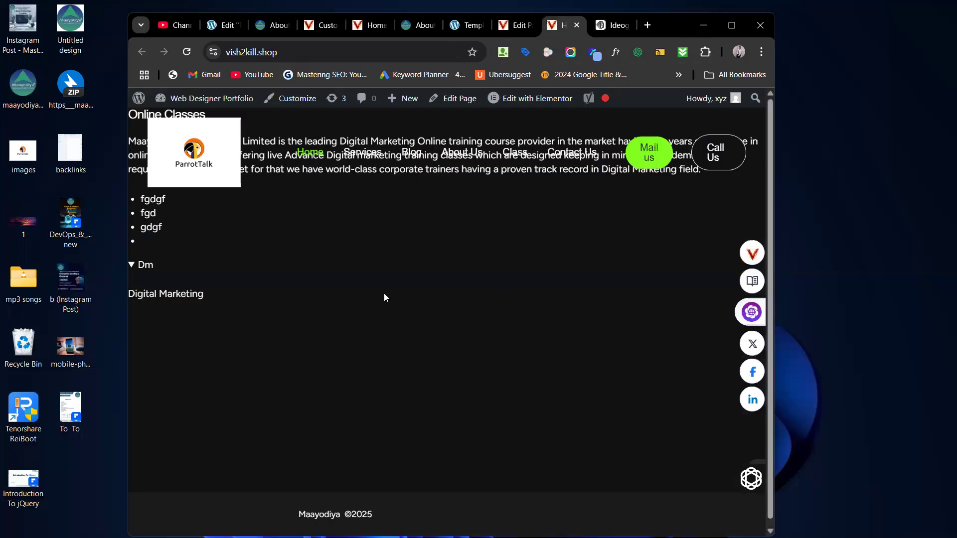
click(529, 31)
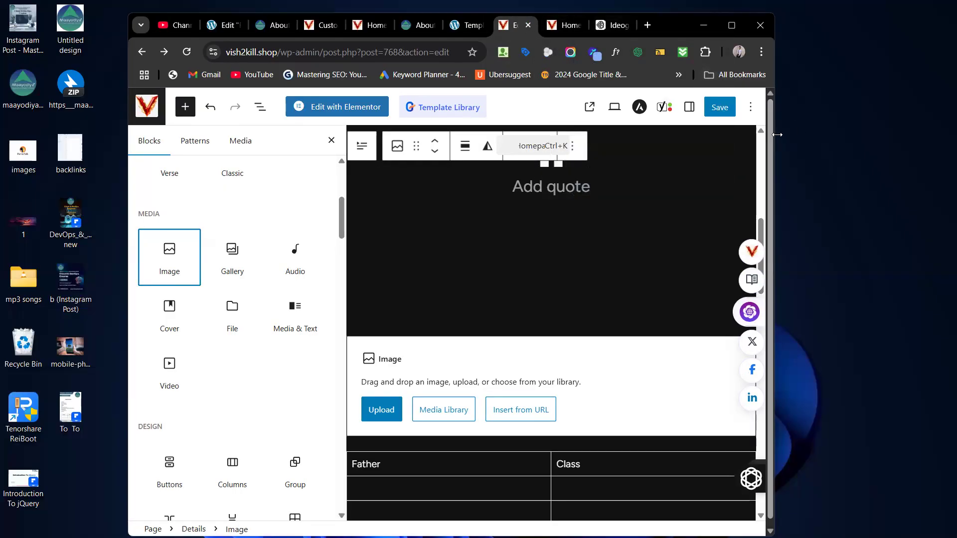
drag(778, 135, 954, 135)
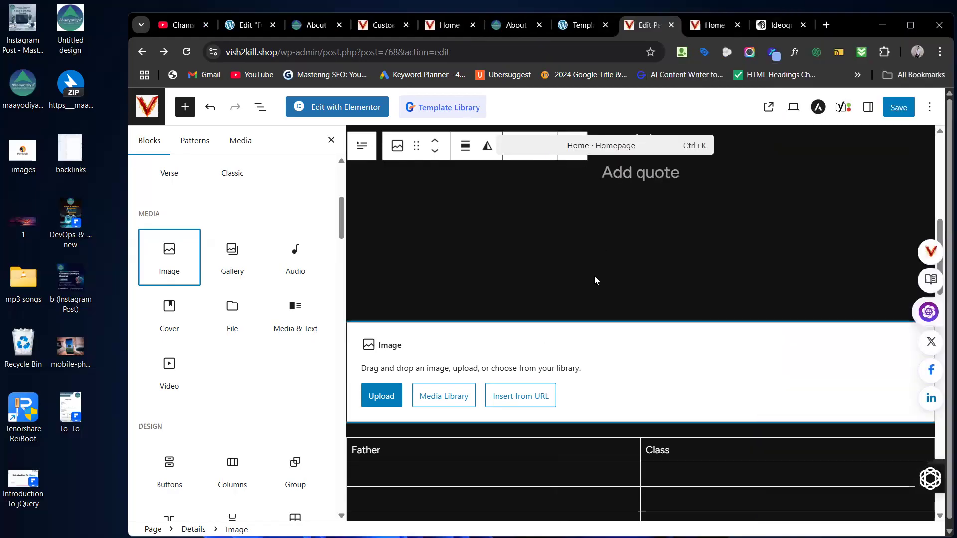
scroll(594, 277, down, 3)
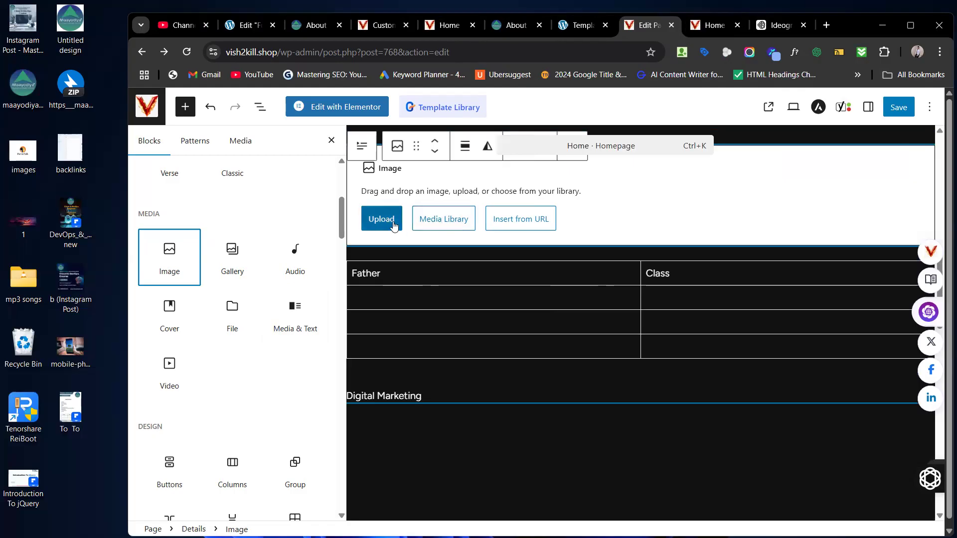
Step: Insert the woman-with-sparkler photo from the Media Library into the empty Image block
click(454, 220)
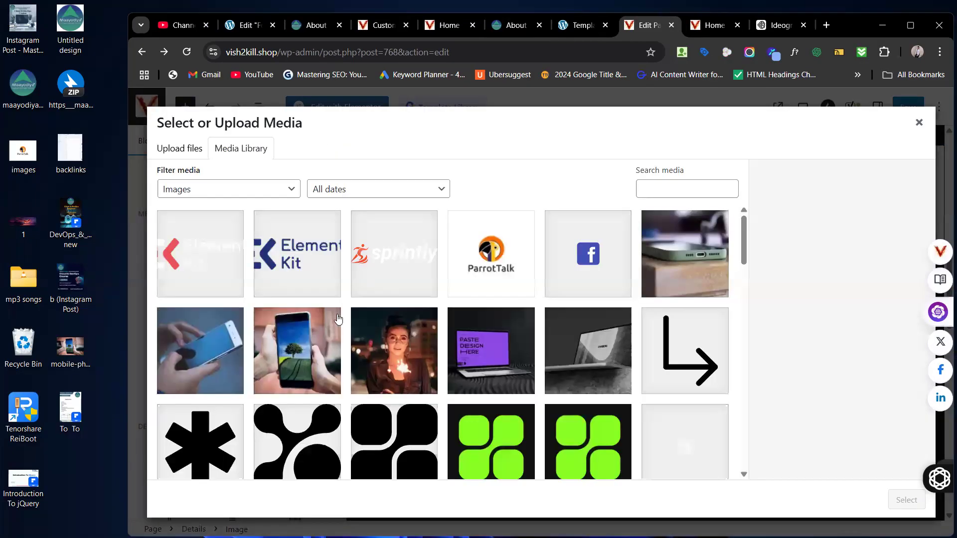
click(405, 382)
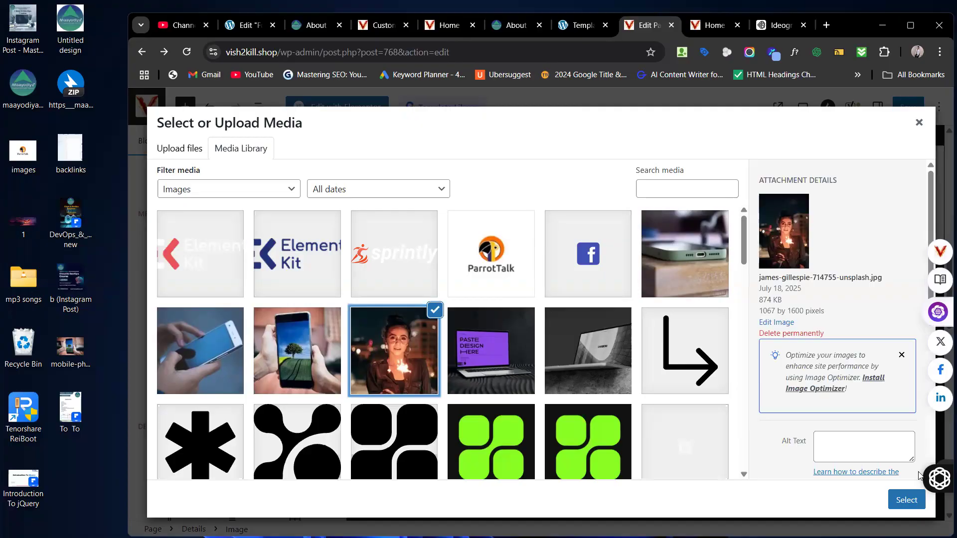
click(912, 499)
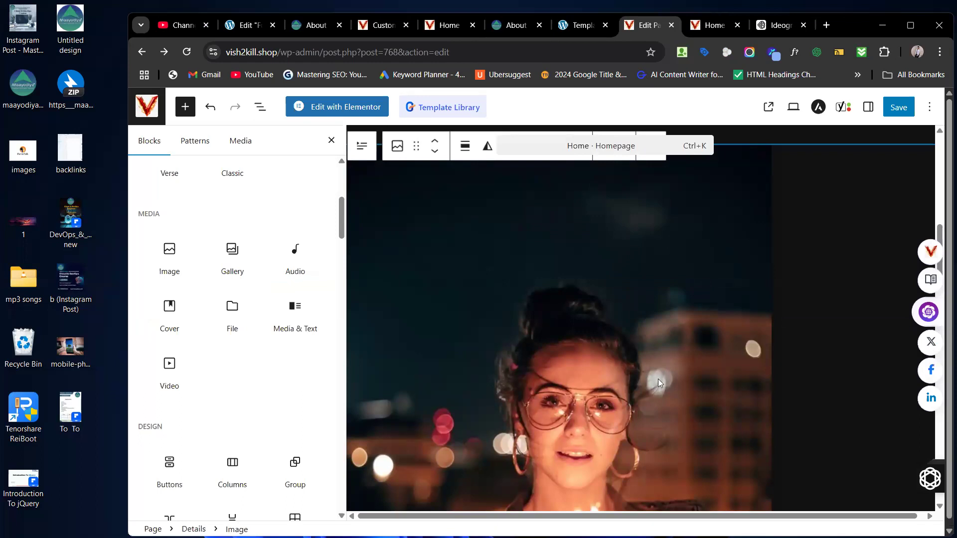
scroll(658, 379, down, 7)
scroll(658, 381, down, 2)
scroll(658, 381, up, 3)
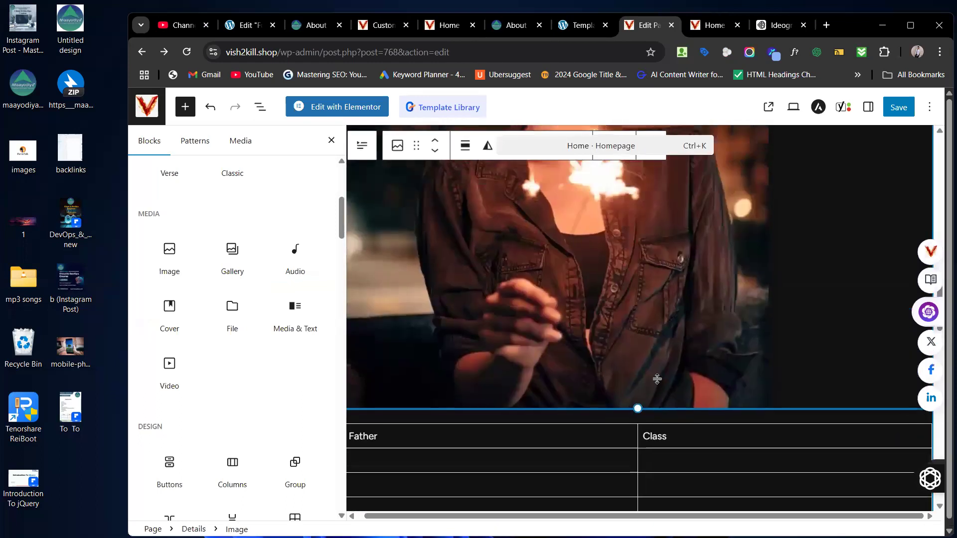
mouse_move(246, 274)
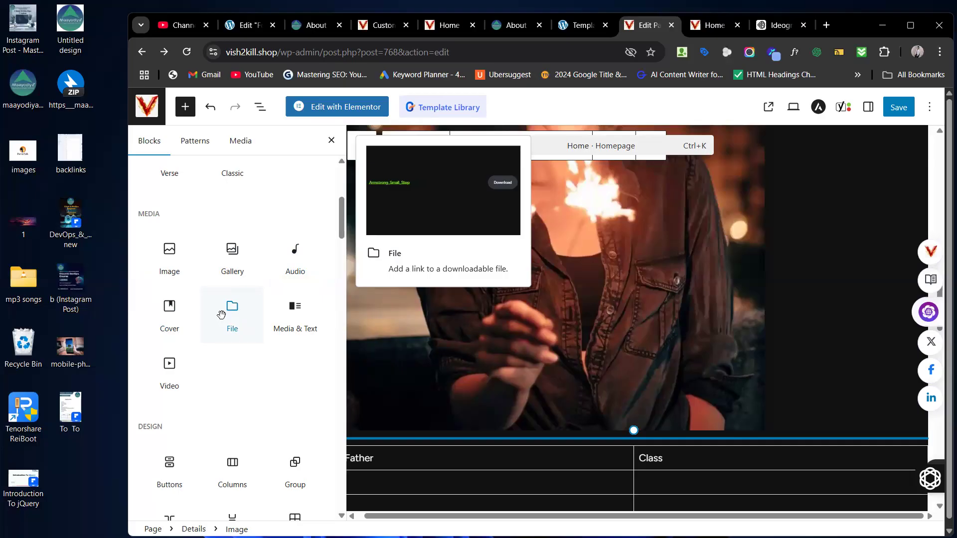
Step: Add a File block below the photo and try uploading .angular-config.json
drag(221, 315, 569, 384)
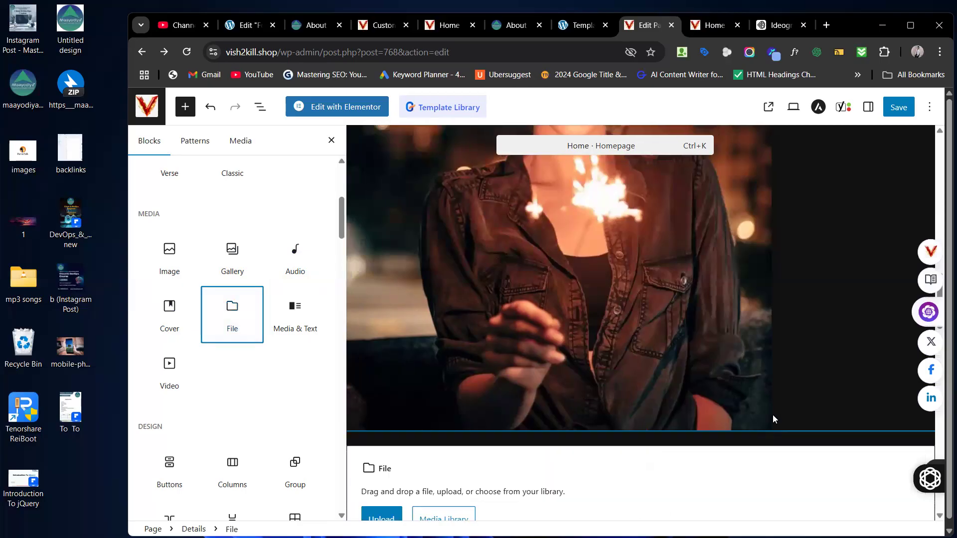
click(380, 367)
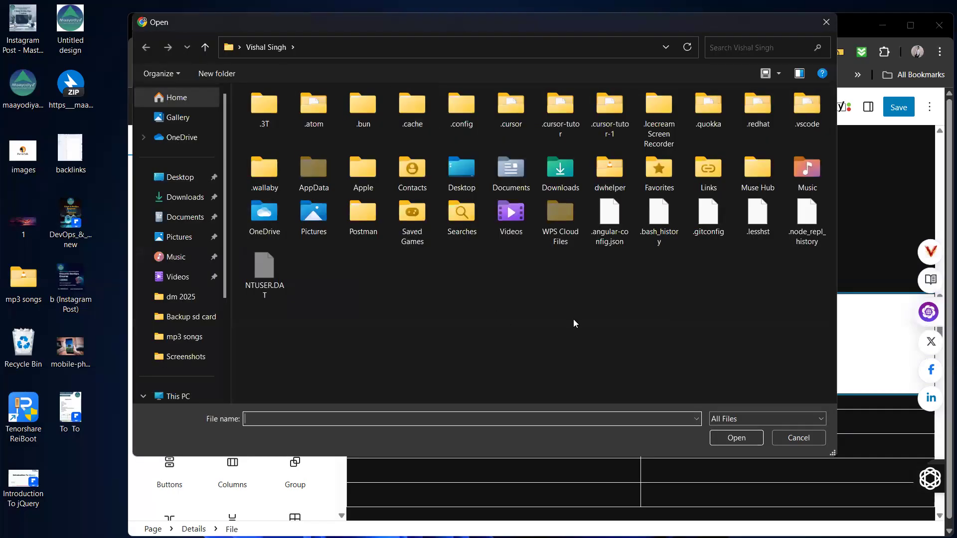
click(612, 219)
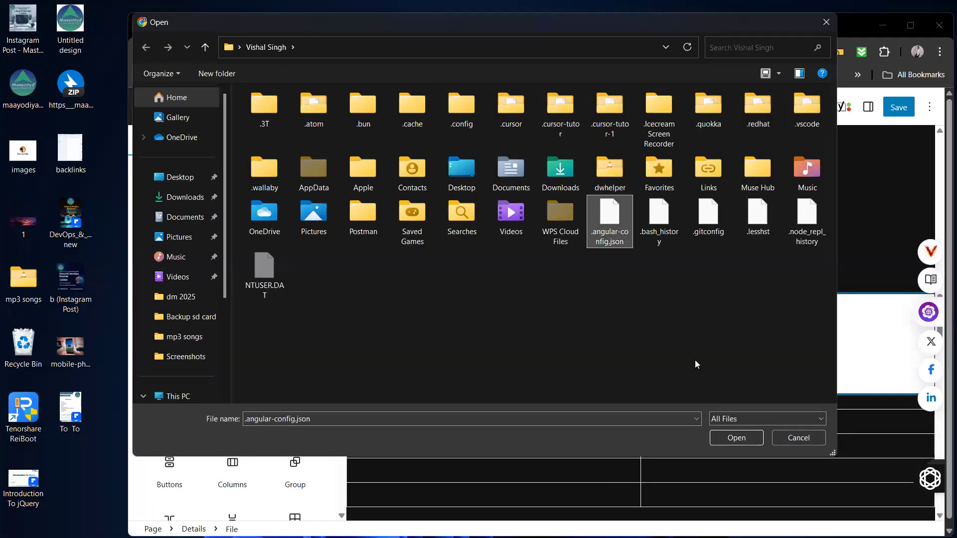
click(721, 439)
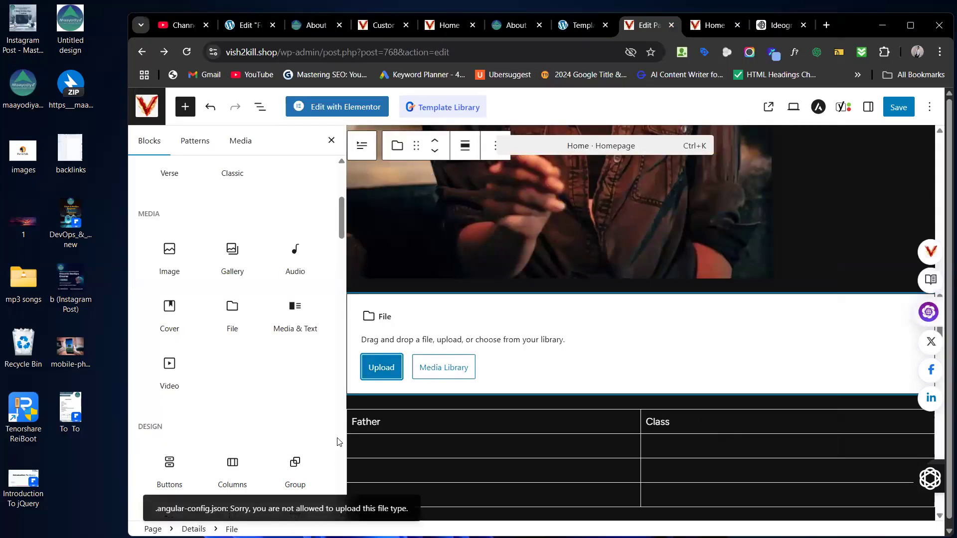
Step: Upload 'Introduction To jQuery' from the Desktop into the File block instead
click(386, 370)
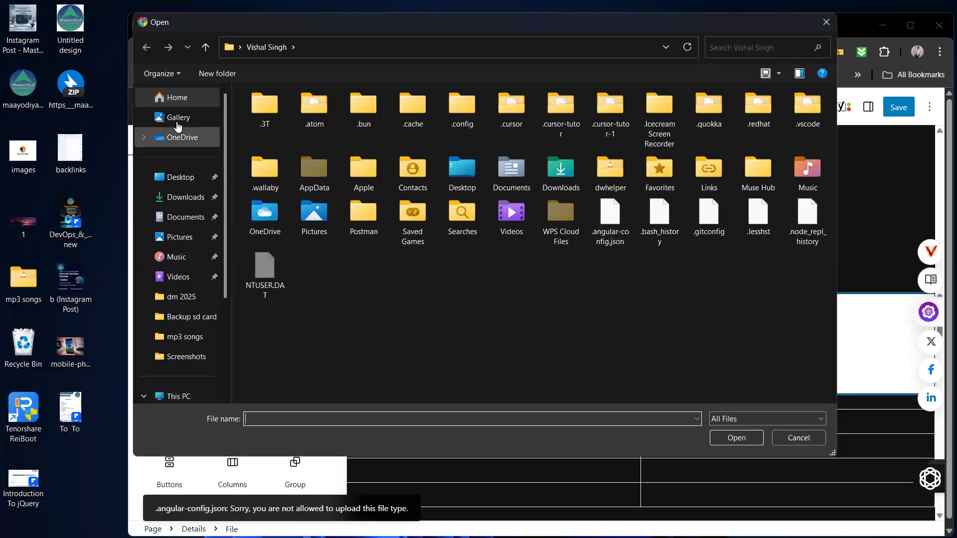
click(180, 178)
click(366, 246)
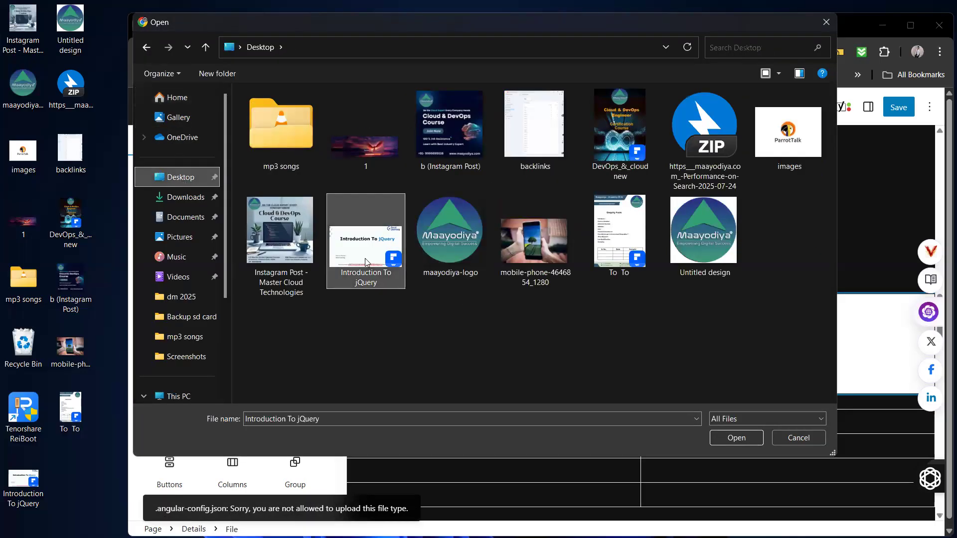
click(743, 442)
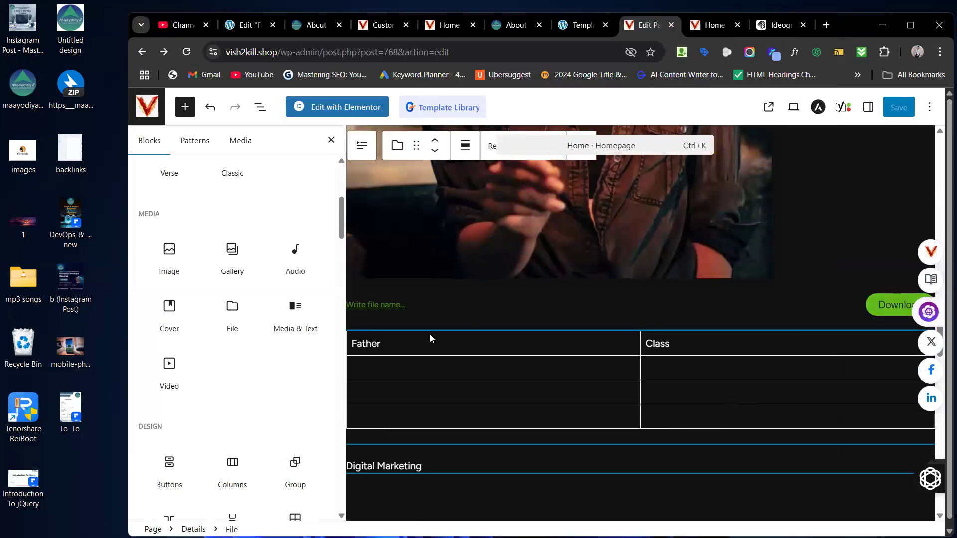
click(374, 303)
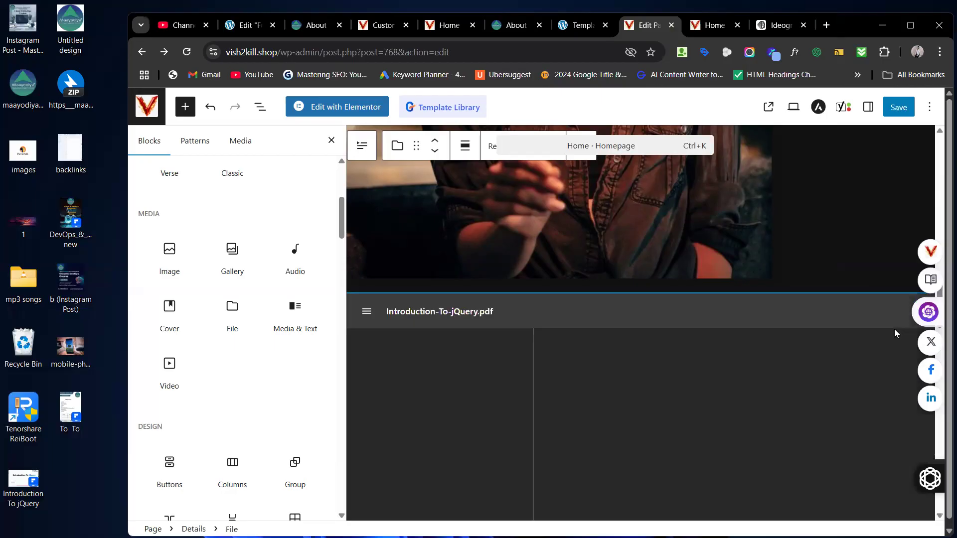
scroll(780, 381, down, 3)
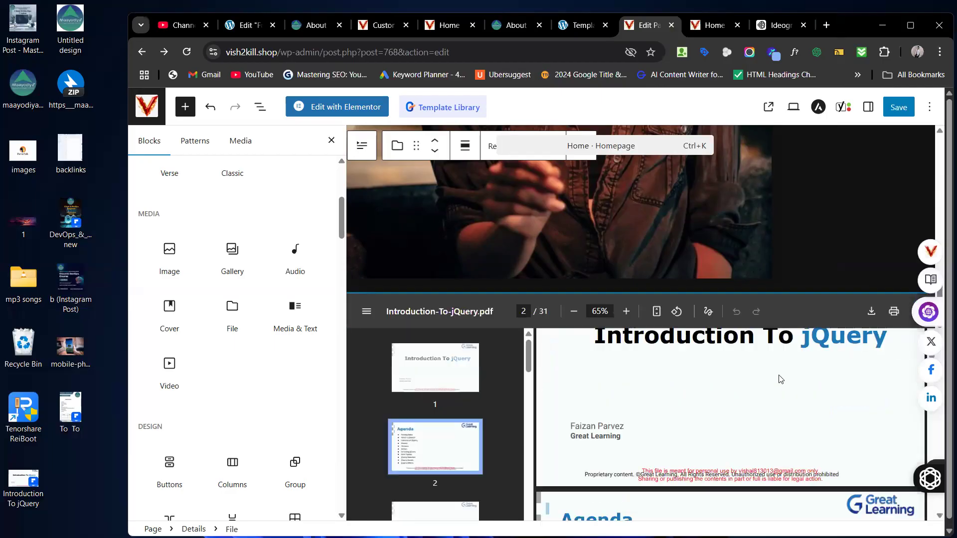
scroll(781, 379, up, 3)
scroll(780, 378, down, 5)
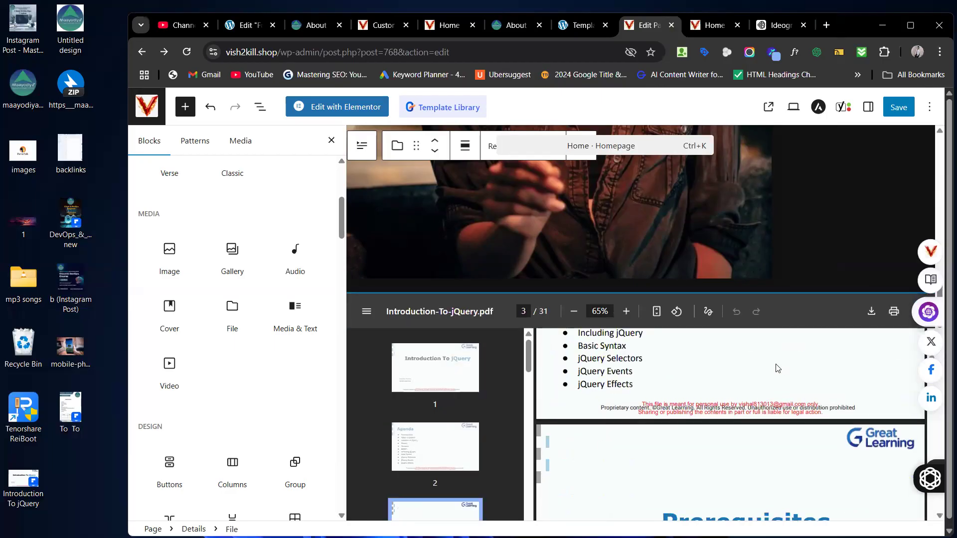
scroll(745, 189, down, 6)
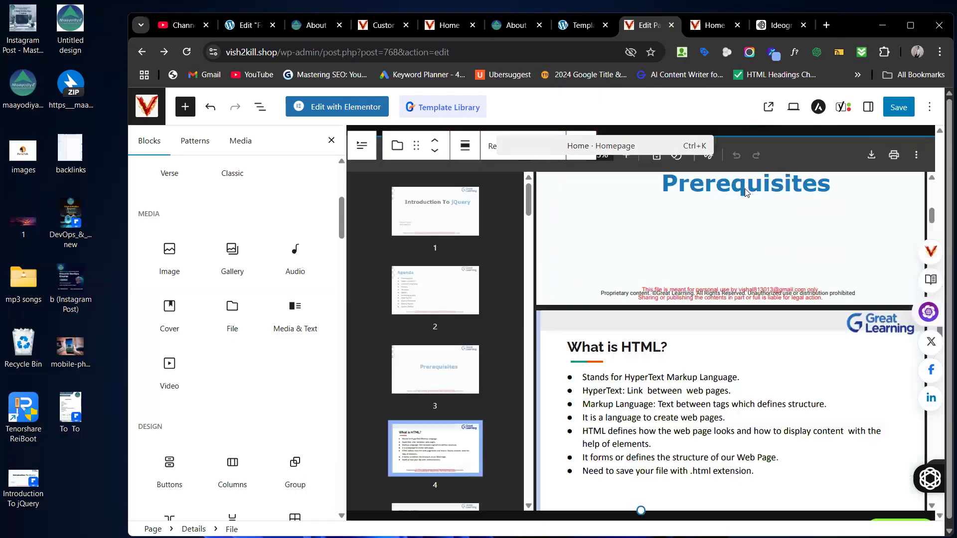
scroll(746, 193, up, 3)
scroll(746, 193, up, 4)
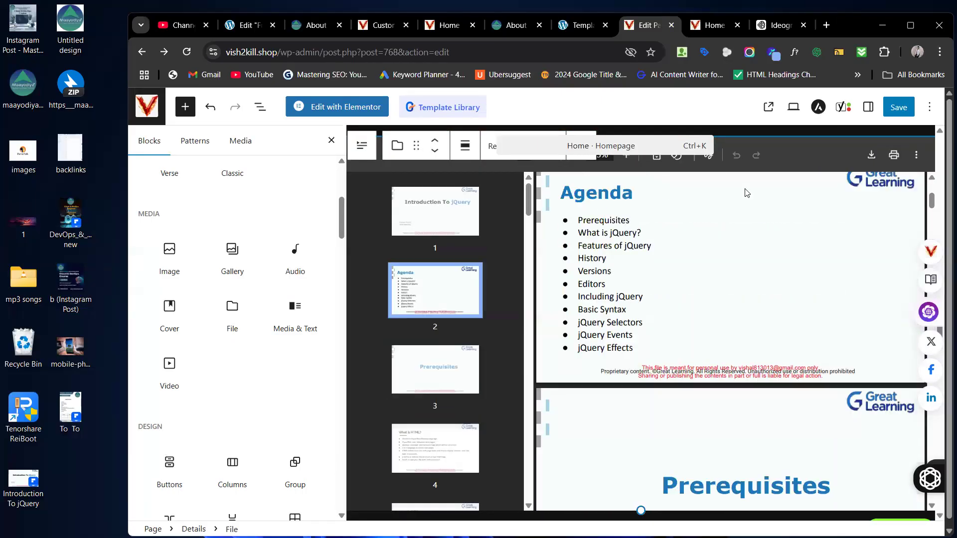
scroll(746, 192, down, 4)
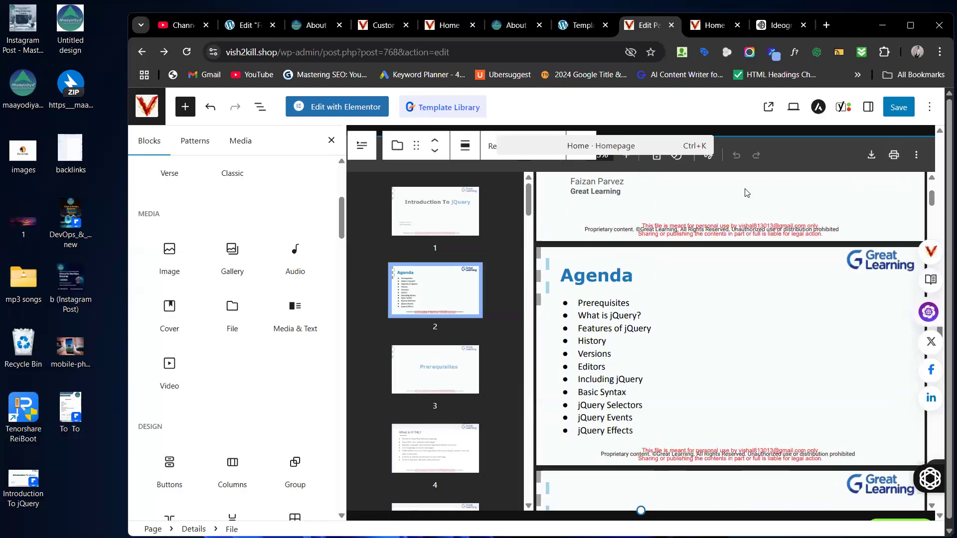
scroll(747, 193, down, 8)
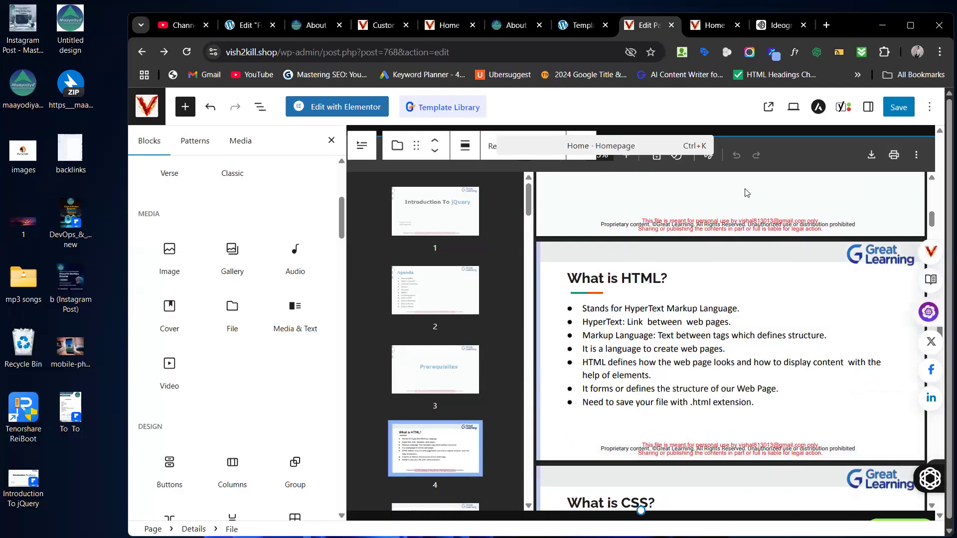
scroll(746, 192, down, 10)
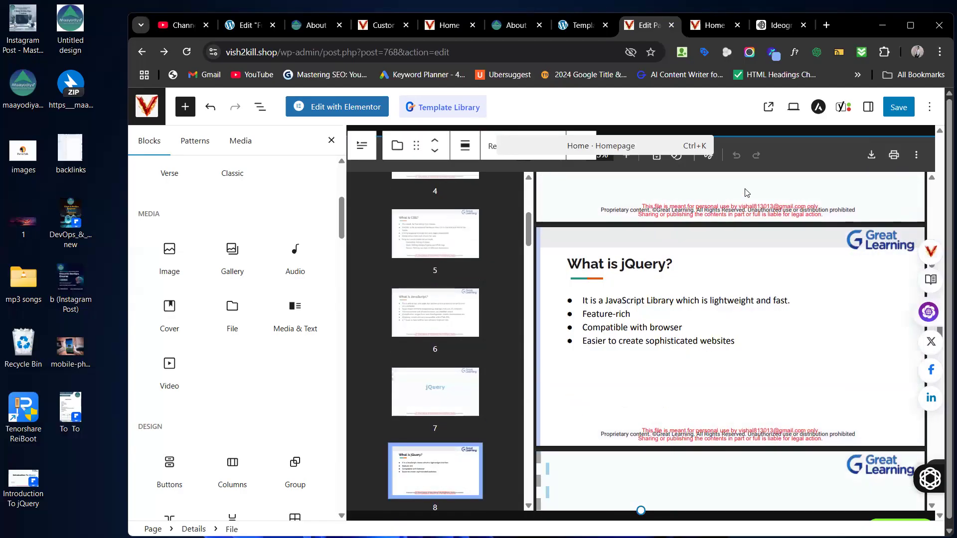
scroll(746, 193, down, 10)
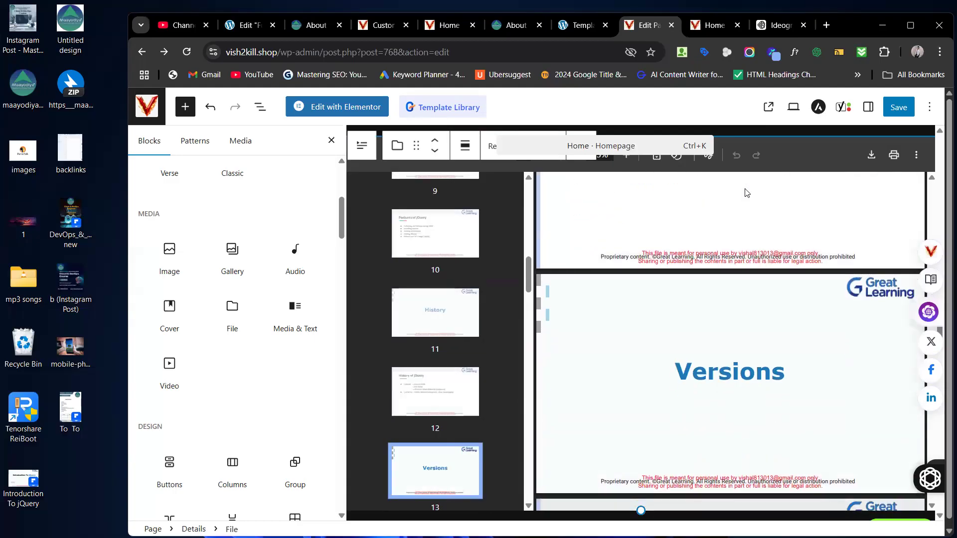
scroll(746, 193, down, 10)
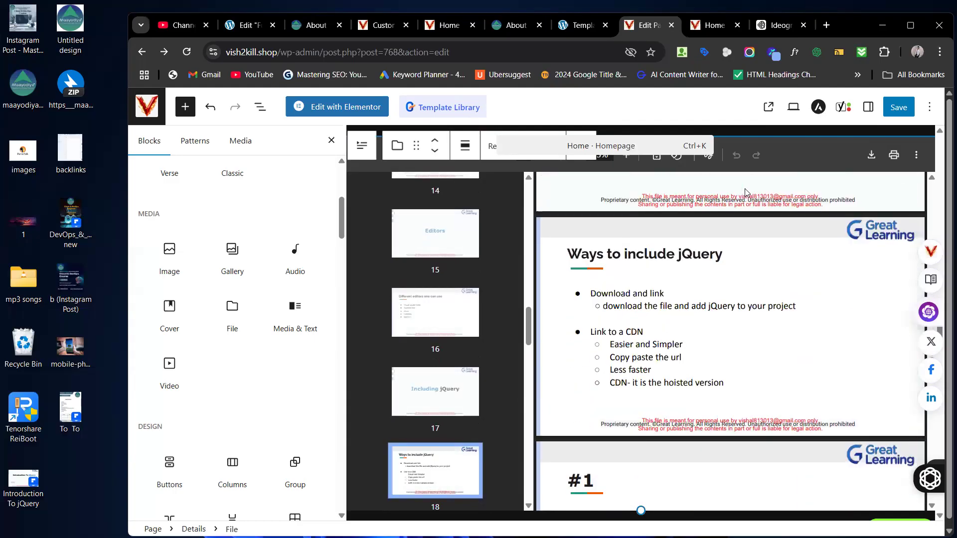
scroll(747, 193, down, 10)
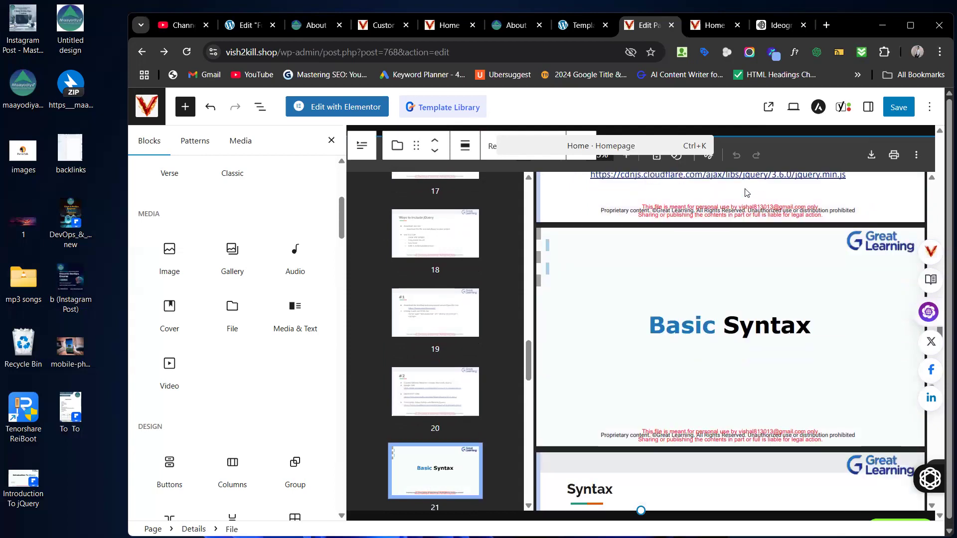
scroll(747, 193, down, 10)
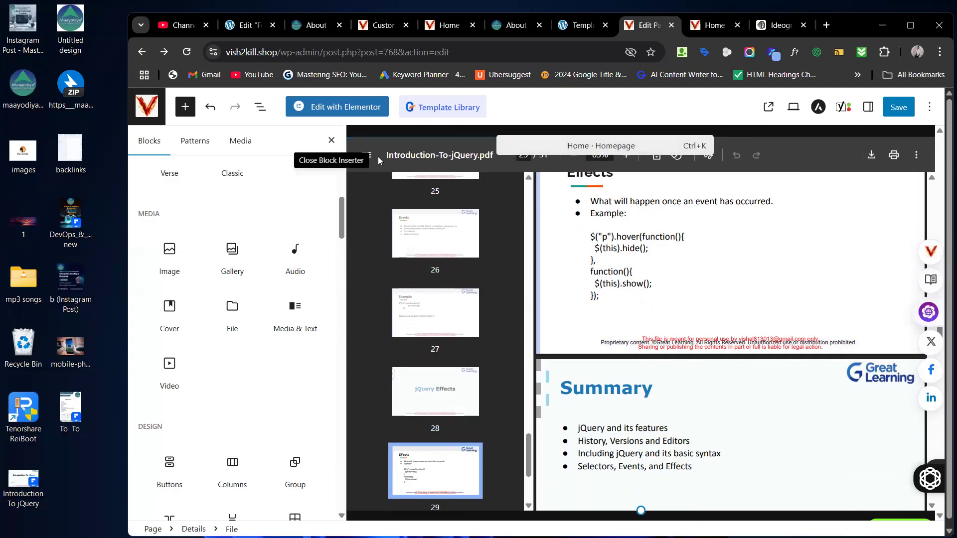
scroll(484, 197, down, 3)
scroll(484, 197, down, 10)
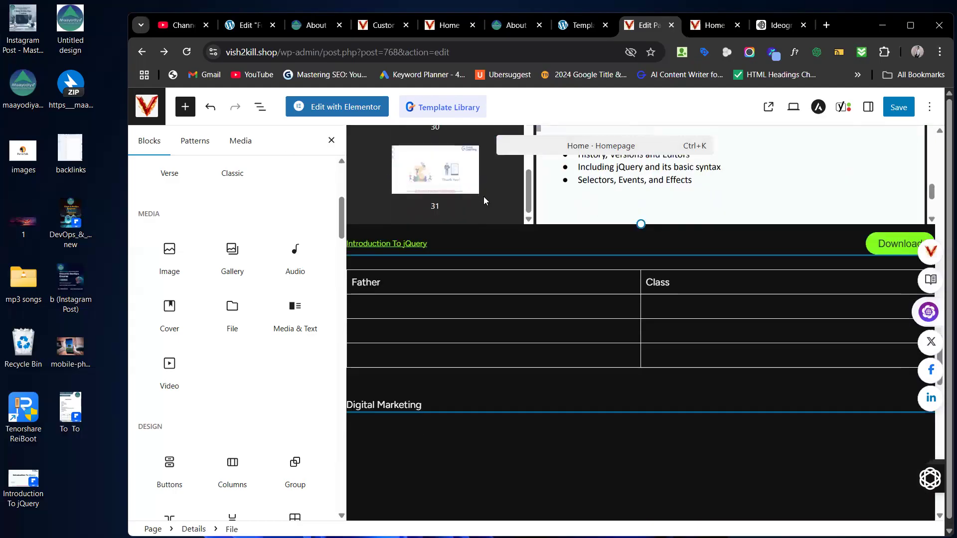
scroll(537, 224, up, 4)
Step: Drag a Media & Text block below the Digital Marketing heading and select its content area
scroll(537, 224, up, 5)
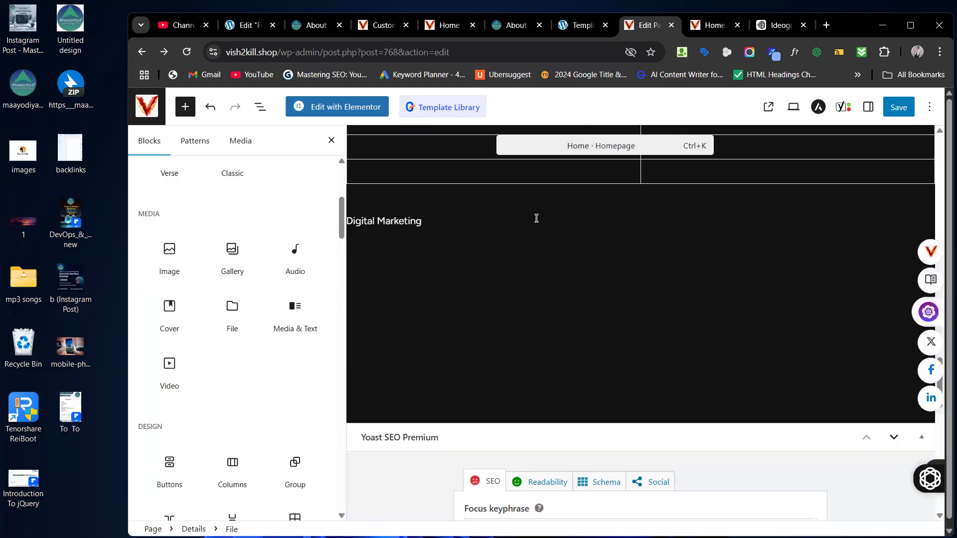
mouse_move(291, 325)
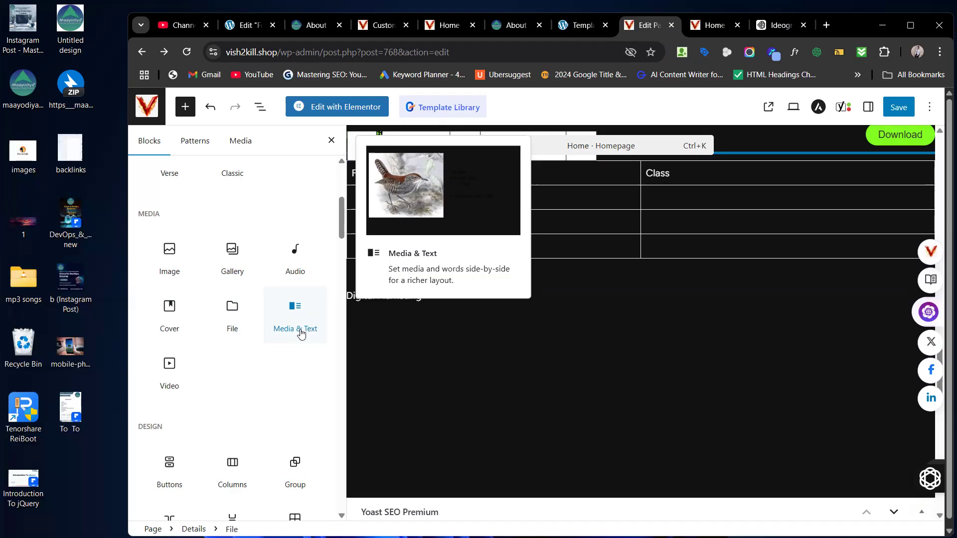
drag(301, 334, 541, 340)
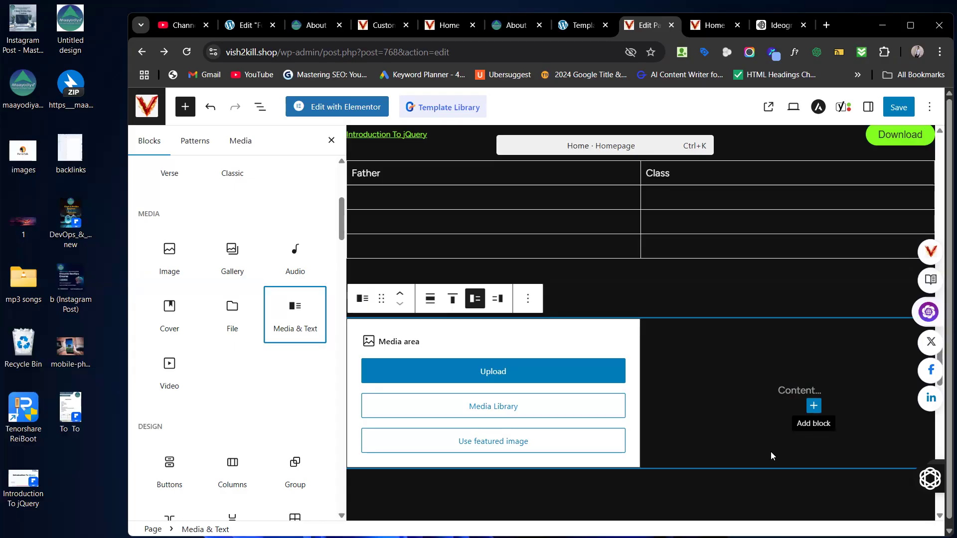
click(799, 391)
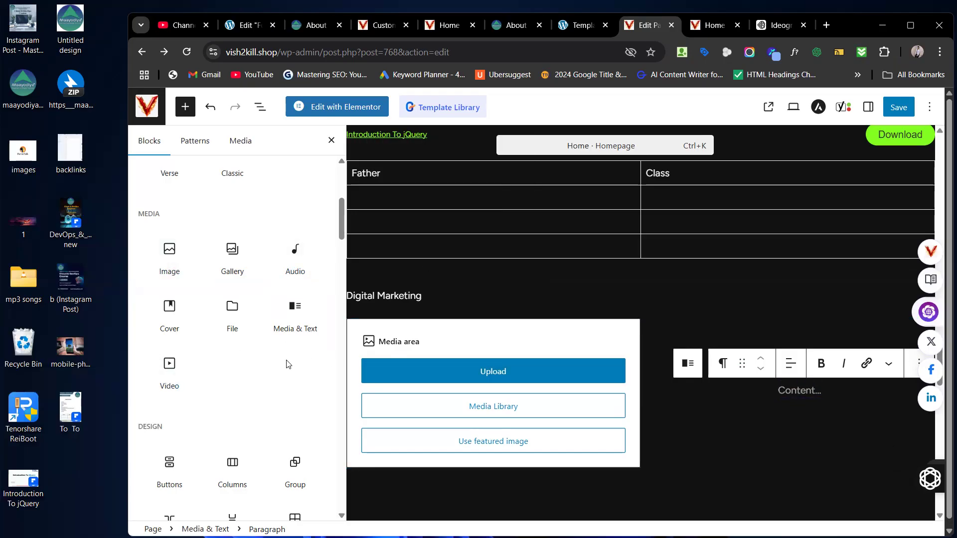
scroll(287, 364, down, 1)
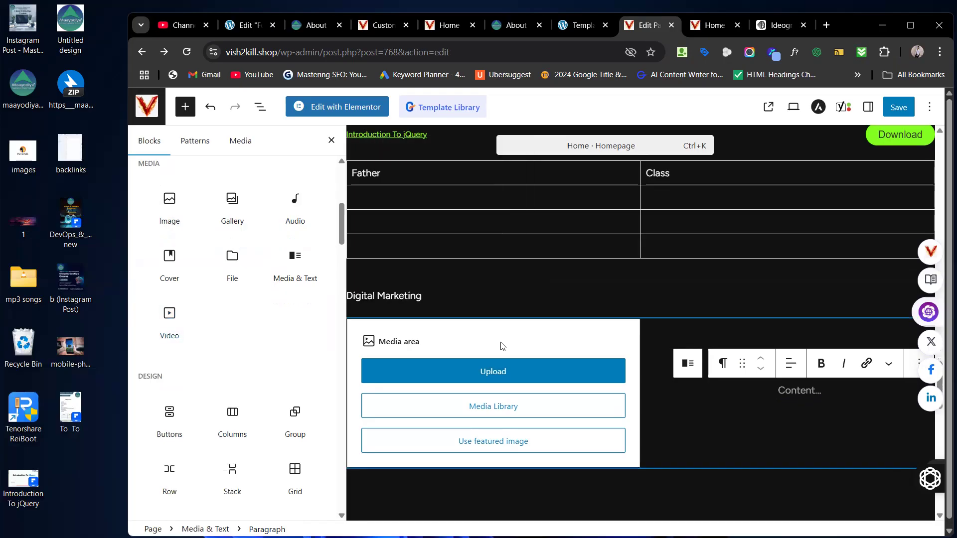
scroll(548, 359, down, 4)
Step: Place a Video block under the Media & Text block, set to insert from a URL
drag(170, 322, 584, 322)
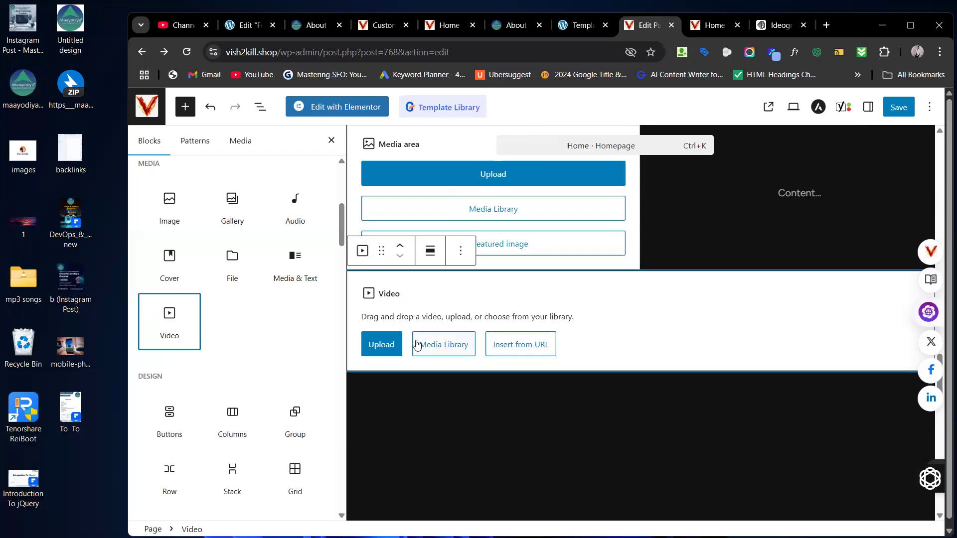
click(513, 354)
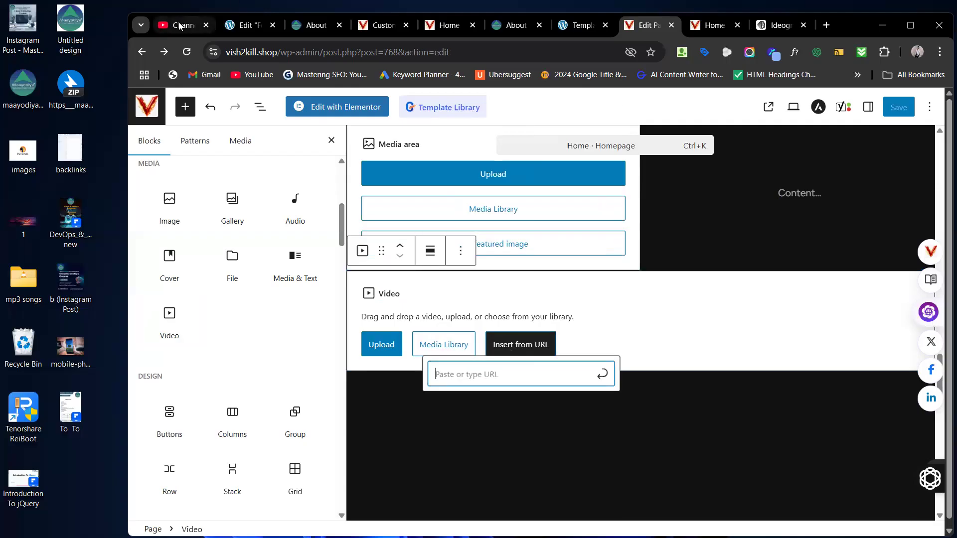
click(180, 26)
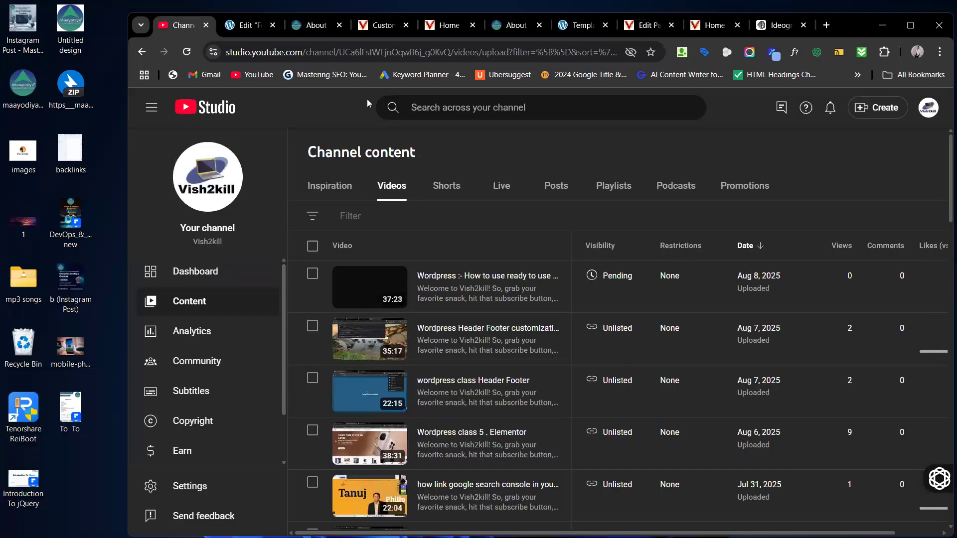
Step: Copy the link of YouTube's 'Don't Buy Any iPhone Before Watching this Video' from the home feed
click(188, 109)
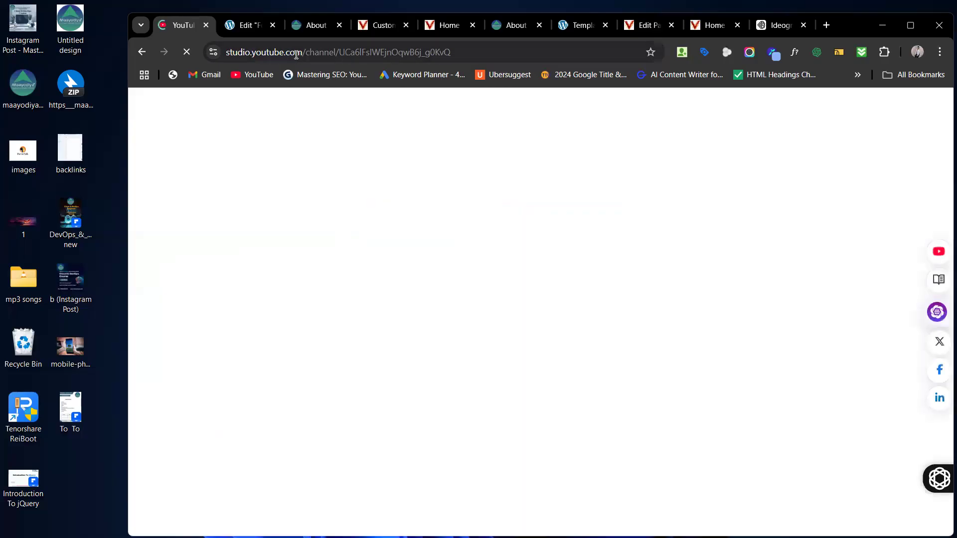
click(508, 51)
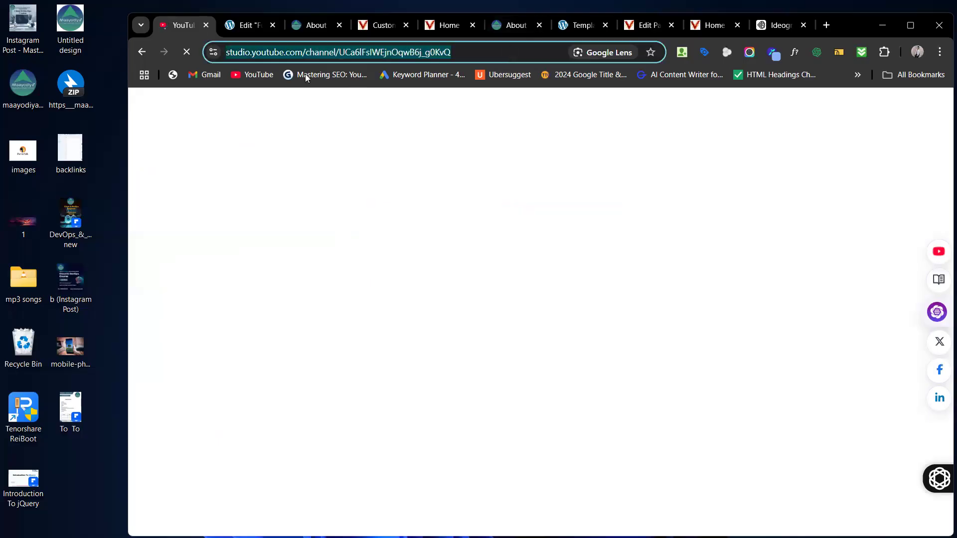
click(252, 76)
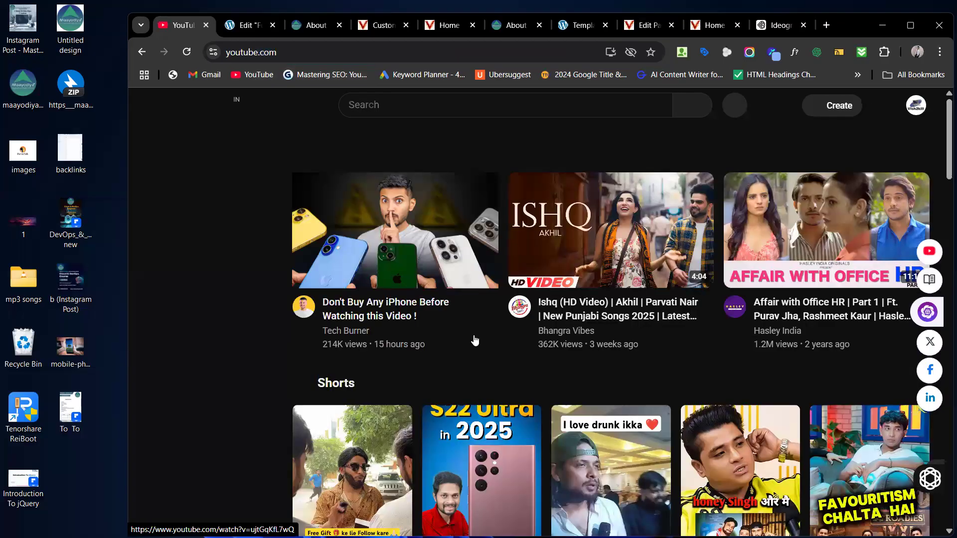
right_click(458, 285)
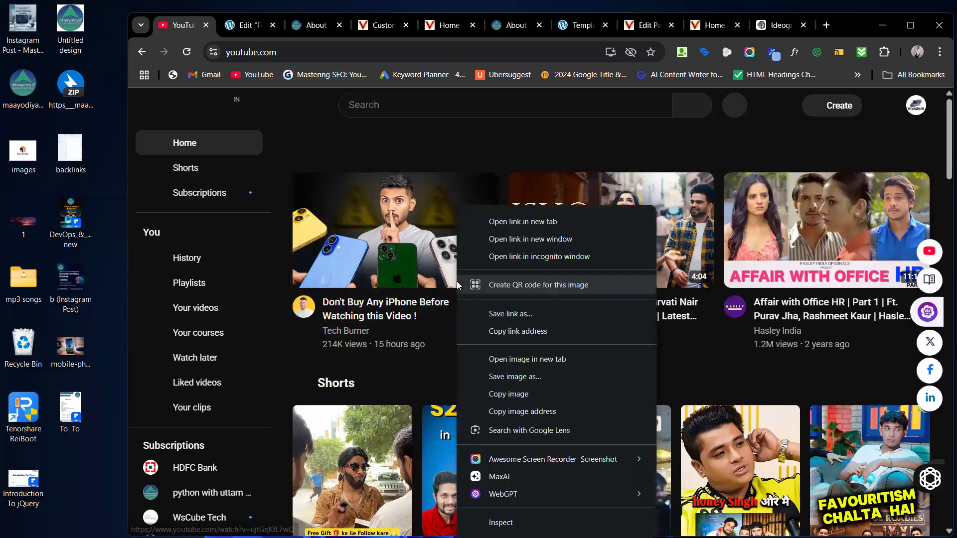
click(565, 330)
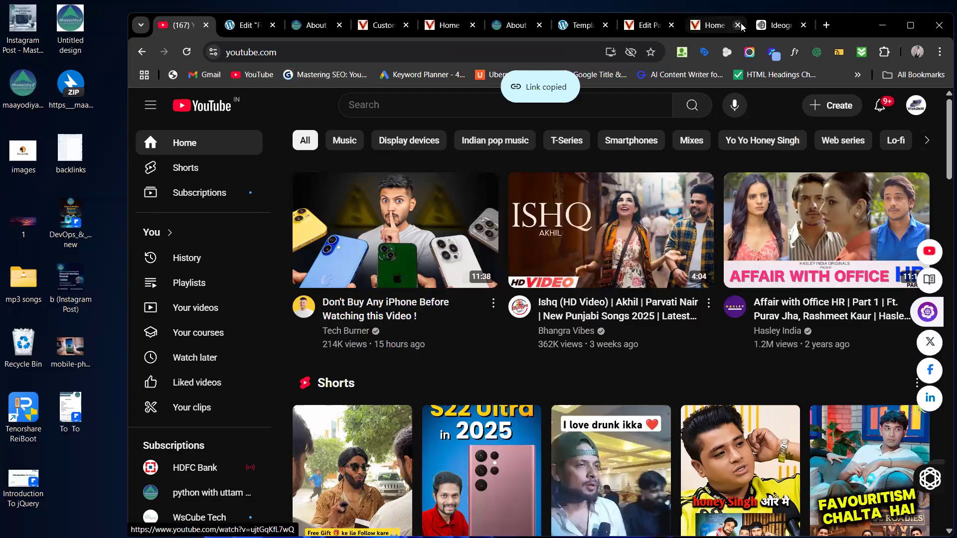
click(714, 26)
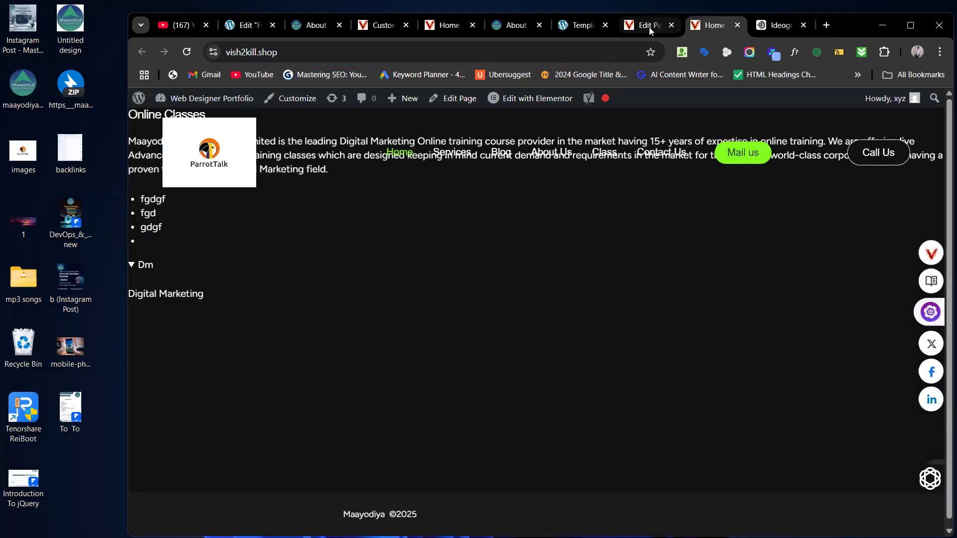
Step: Paste the iPhone video's YouTube link into the Video block to embed it
click(649, 29)
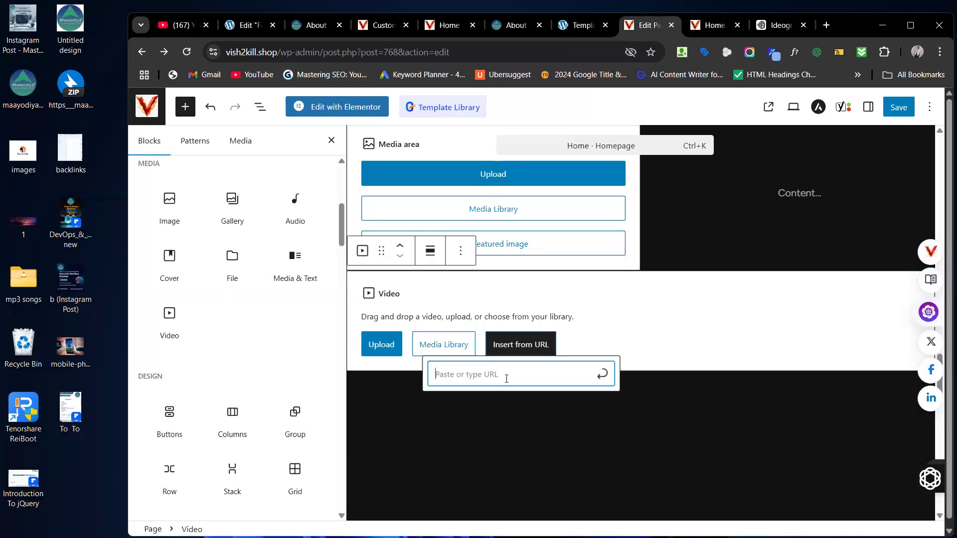
key(ctrl+v)
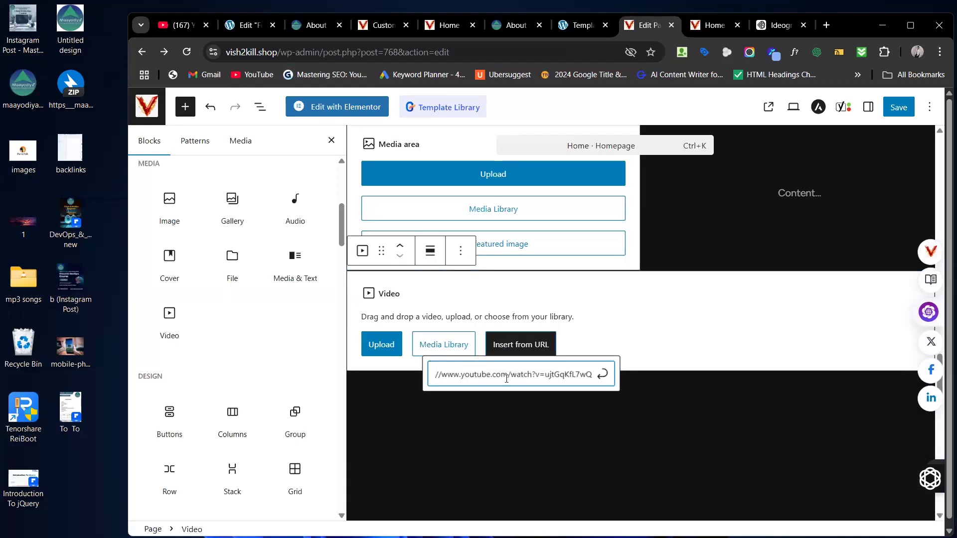
key(Return)
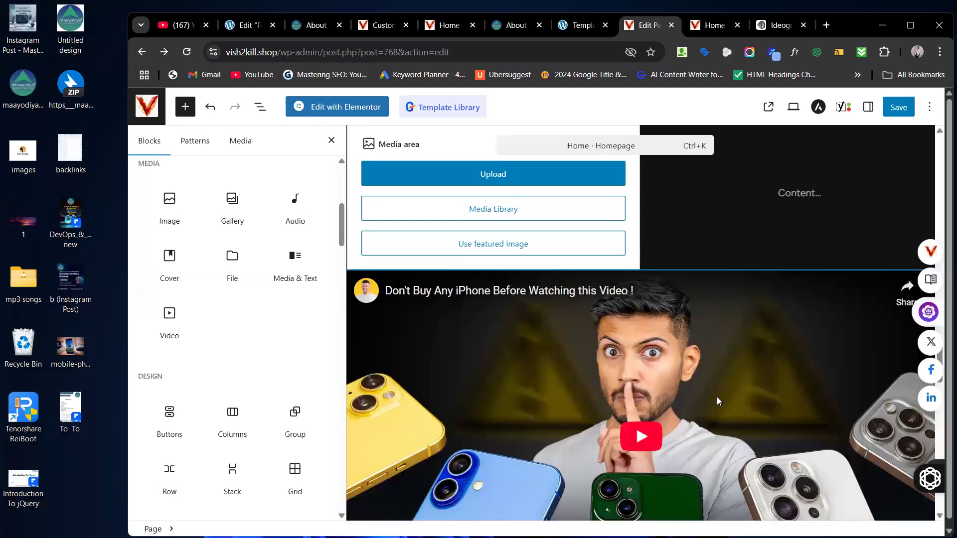
scroll(717, 397, down, 5)
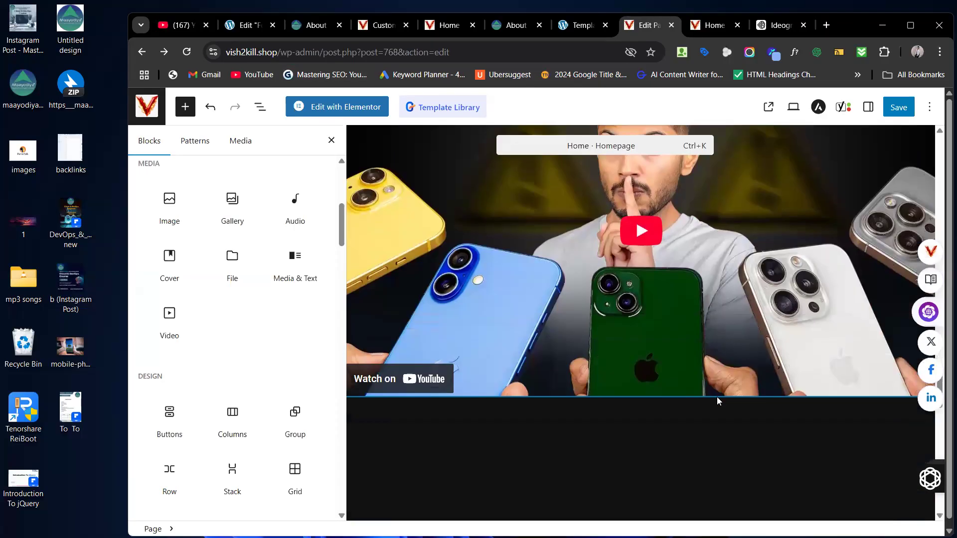
scroll(234, 349, down, 2)
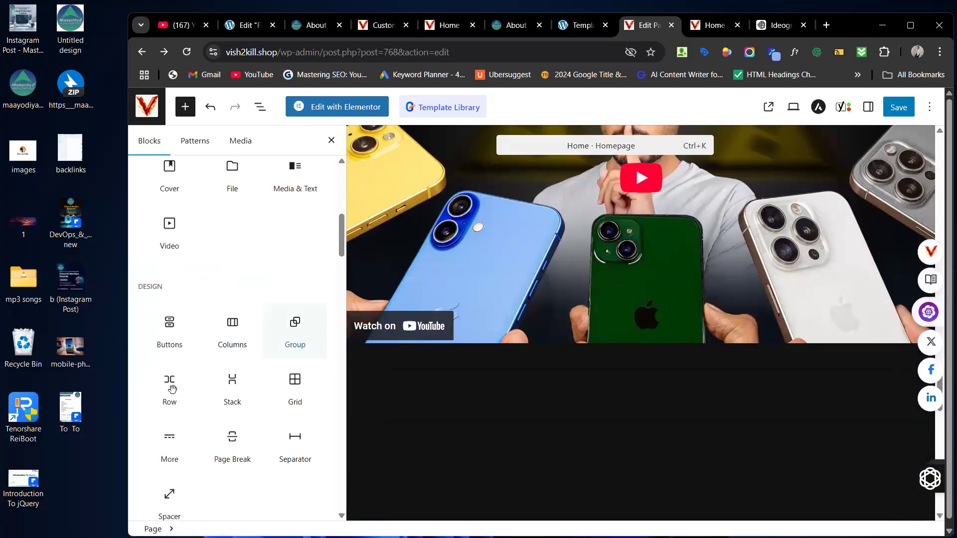
Step: Drag a Buttons block under the YouTube video, then add a Columns block below it
mouse_move(172, 341)
drag(173, 341, 473, 395)
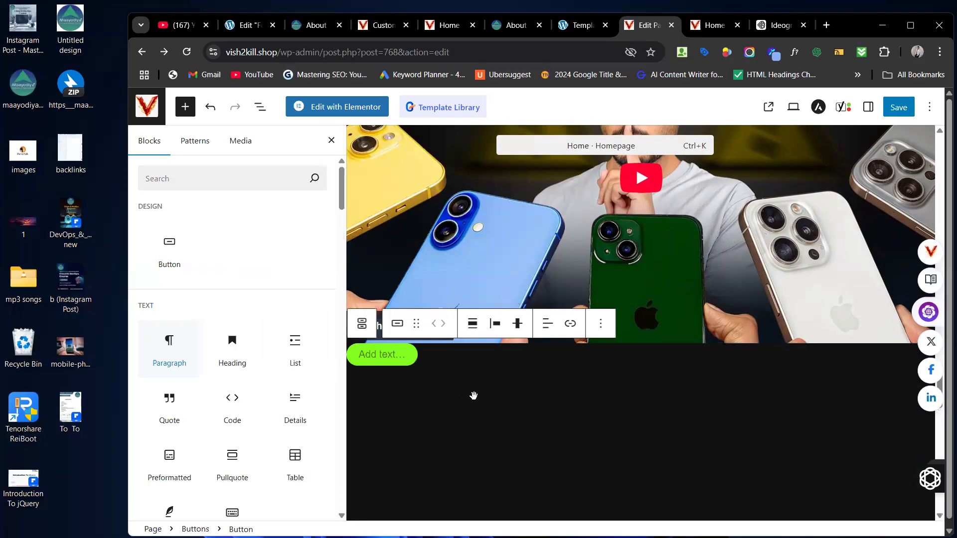
scroll(204, 409, down, 5)
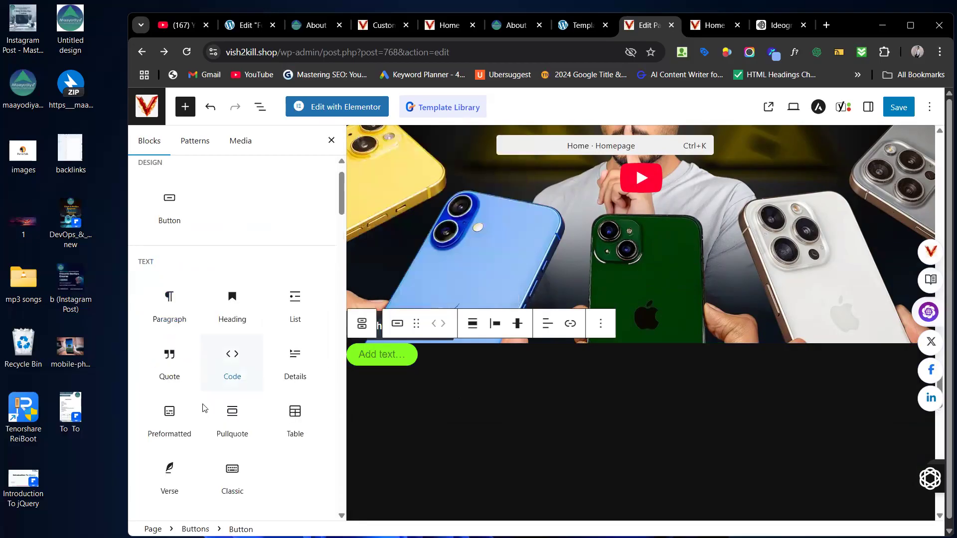
scroll(203, 408, down, 4)
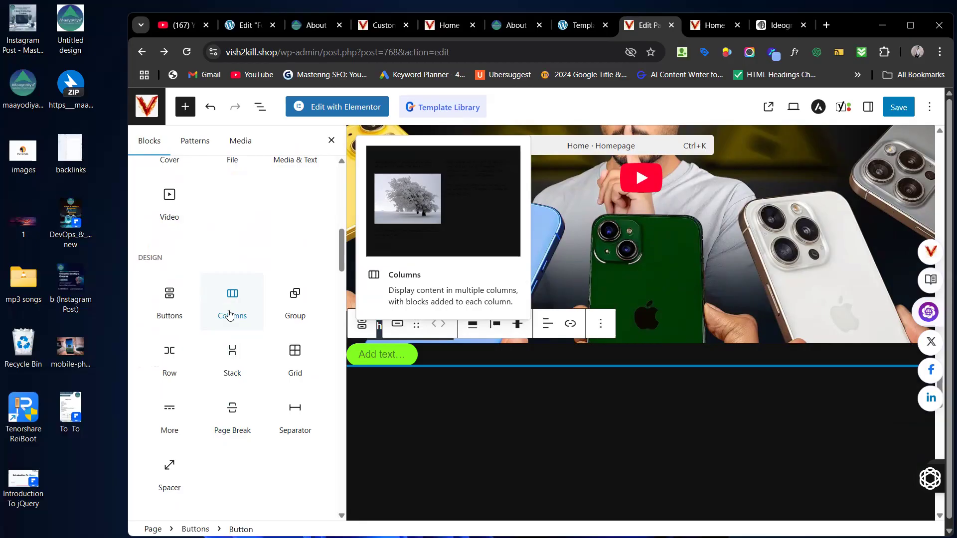
click(229, 314)
Step: Place the Columns block below the button, choose 50 / 50, and drop an Image block into column one
drag(568, 403, 568, 399)
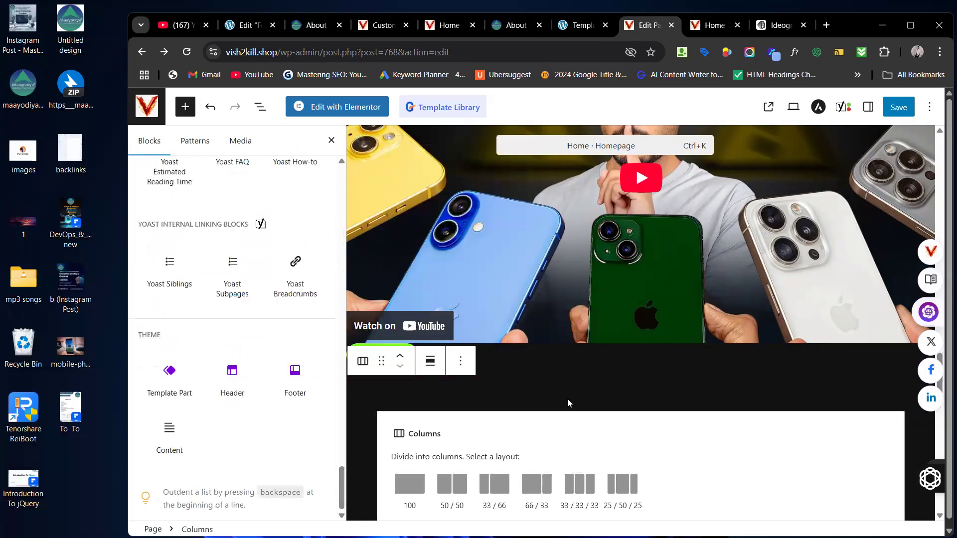
scroll(567, 399, down, 1)
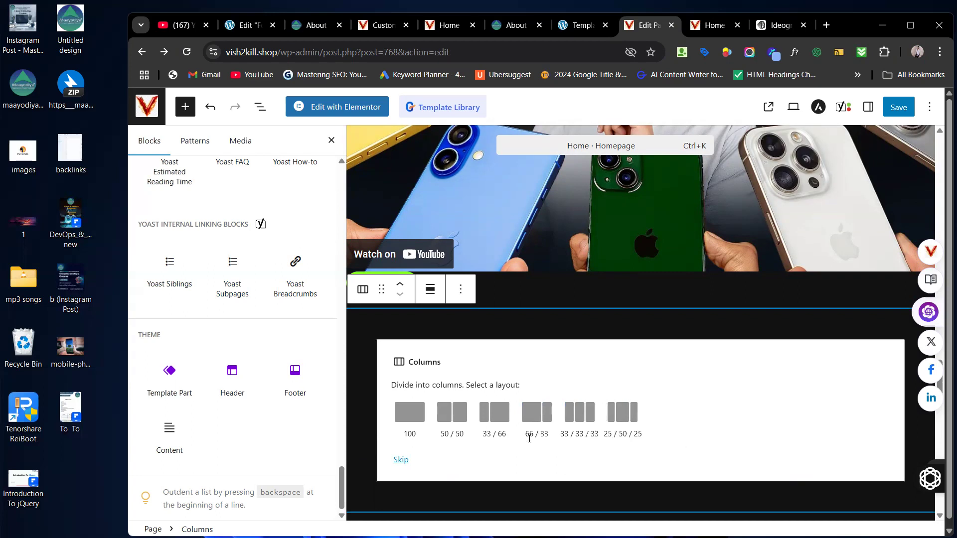
click(437, 424)
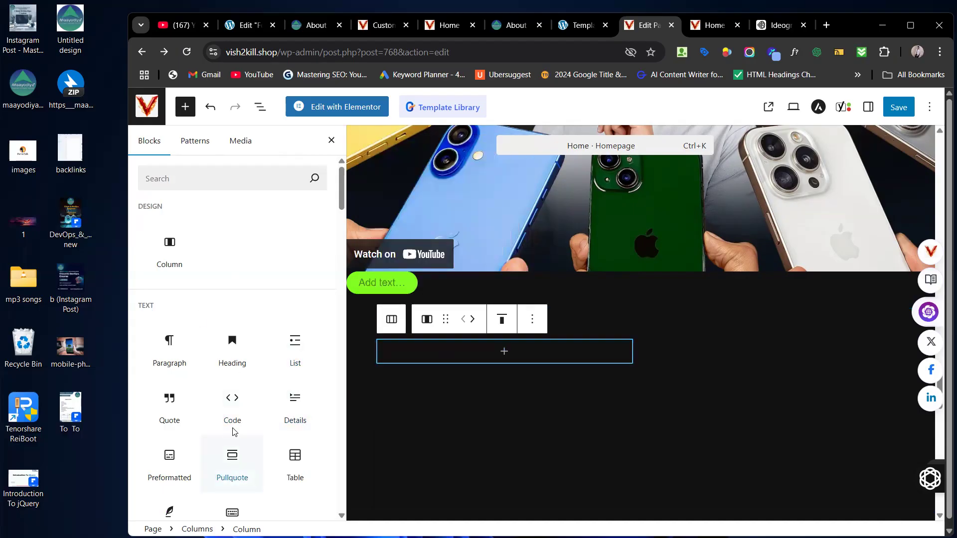
scroll(234, 429, down, 4)
drag(174, 436, 478, 353)
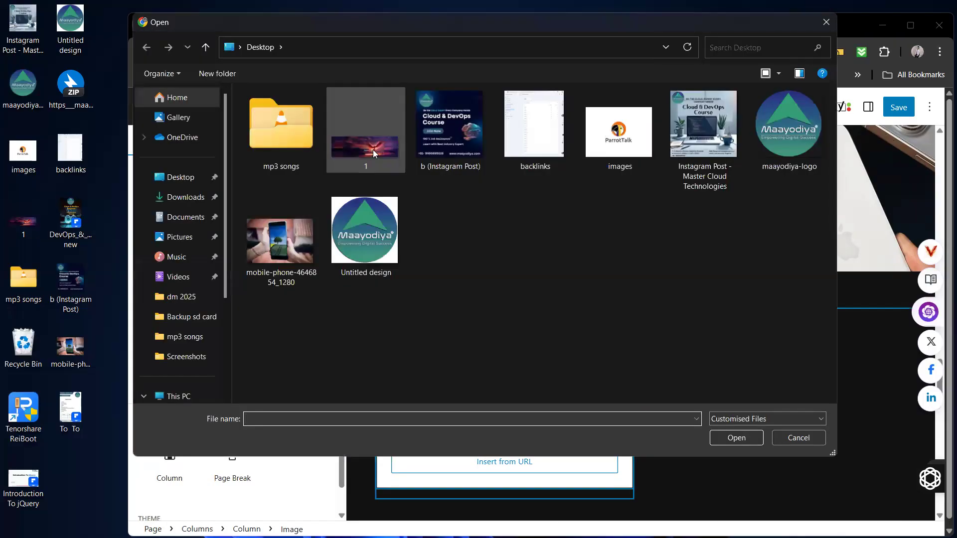
Step: Upload the b (Instagram Post) Cloud & DevOps Course picture into the first column's Image block
click(373, 150)
click(474, 142)
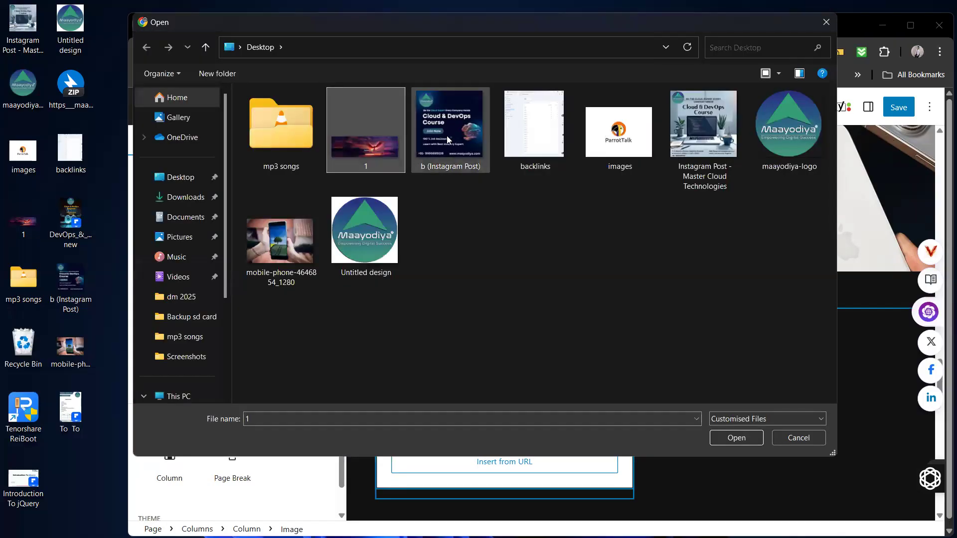
click(743, 443)
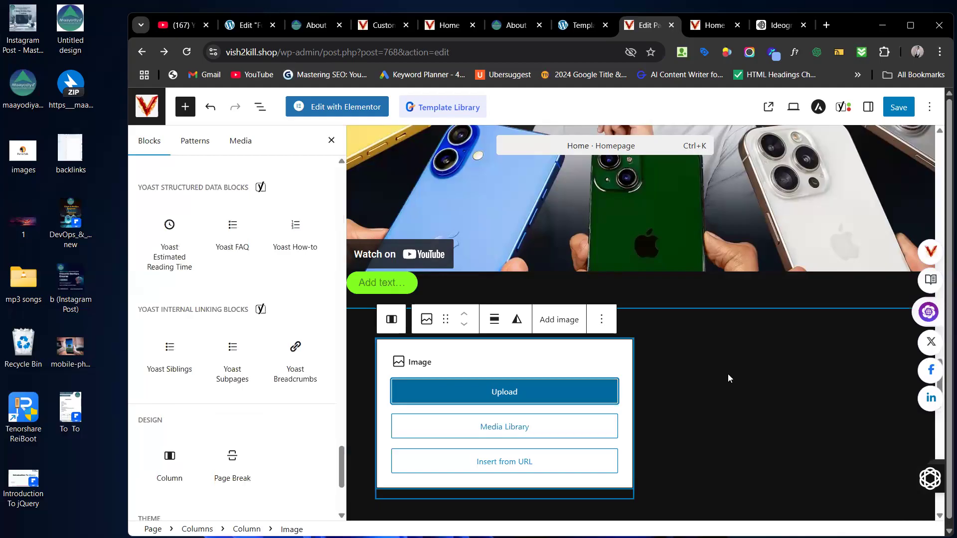
scroll(742, 390, down, 2)
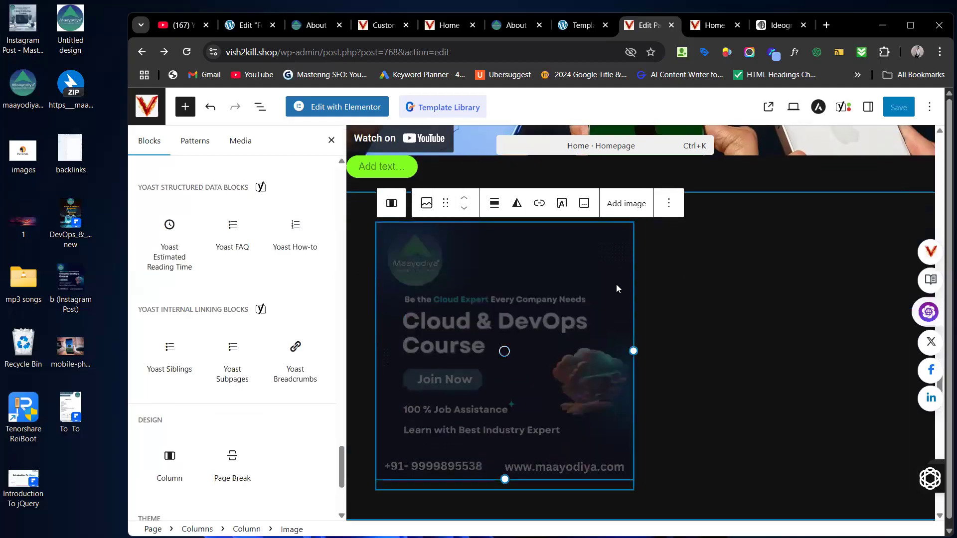
scroll(264, 257, up, 17)
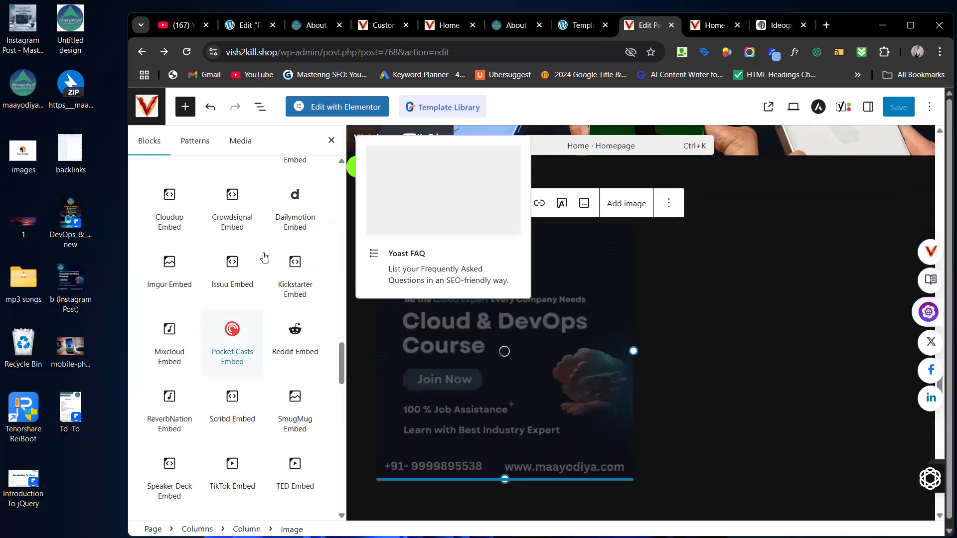
scroll(208, 282, up, 10)
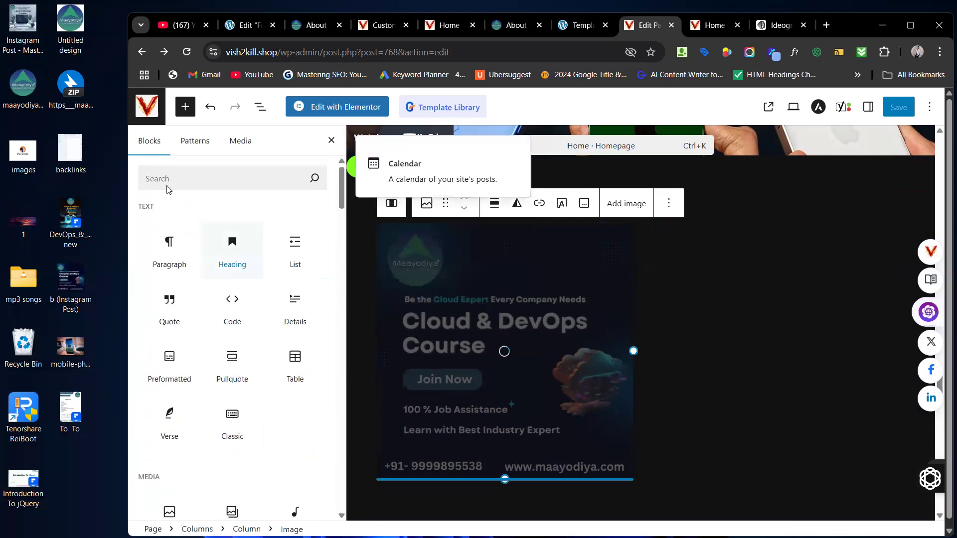
Step: Add a Heading block to the second column with a Paragraph block beneath it
click(224, 243)
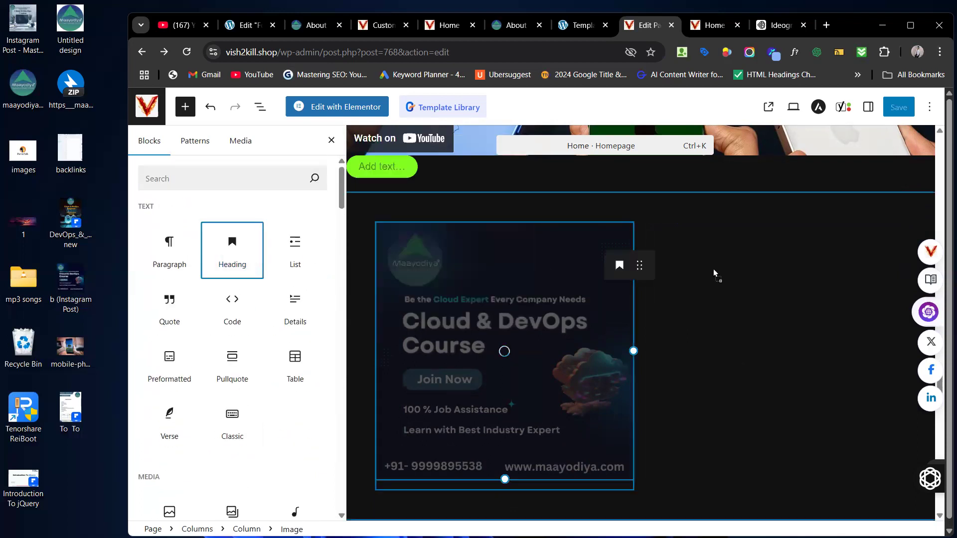
drag(743, 269, 762, 276)
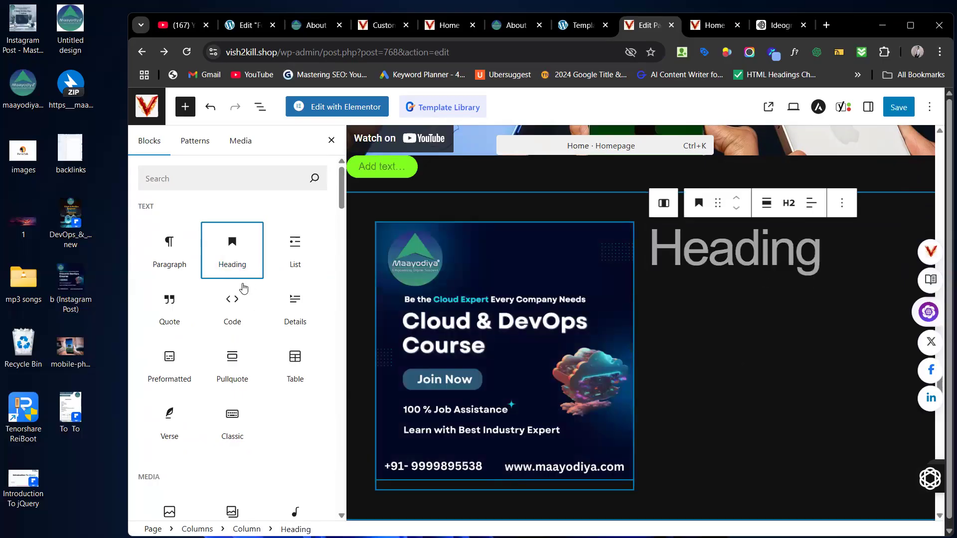
drag(171, 259, 767, 310)
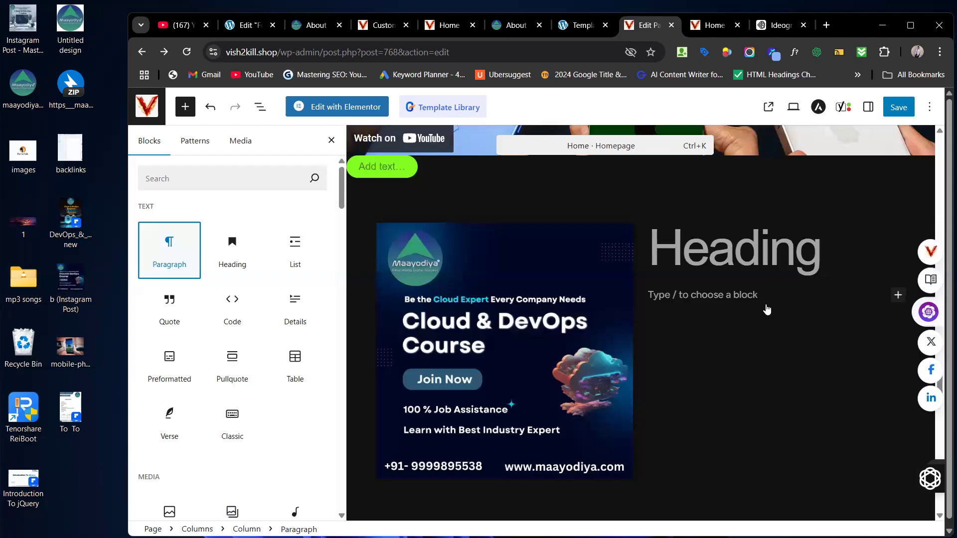
scroll(241, 394, down, 5)
scroll(242, 393, down, 2)
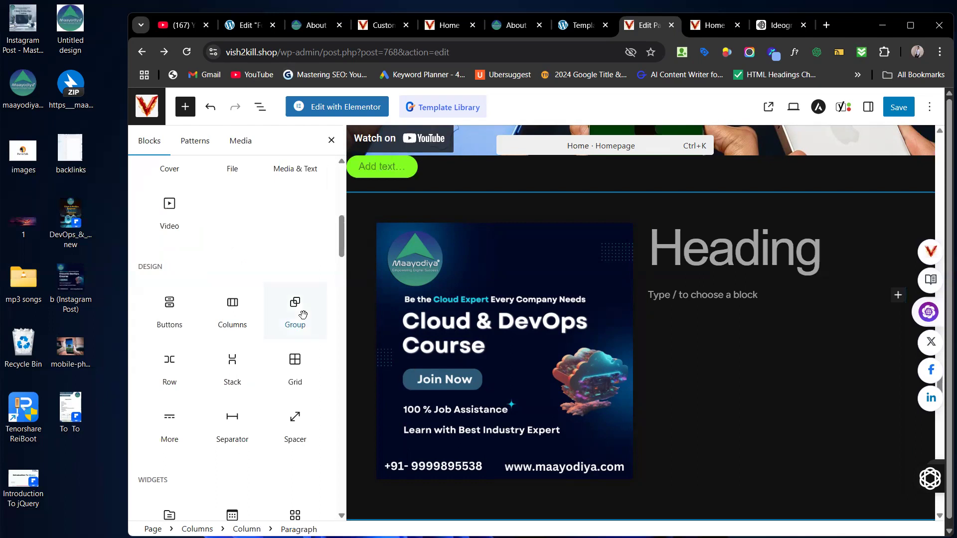
Step: Select the whole Columns layout containing the image and heading
mouse_move(303, 315)
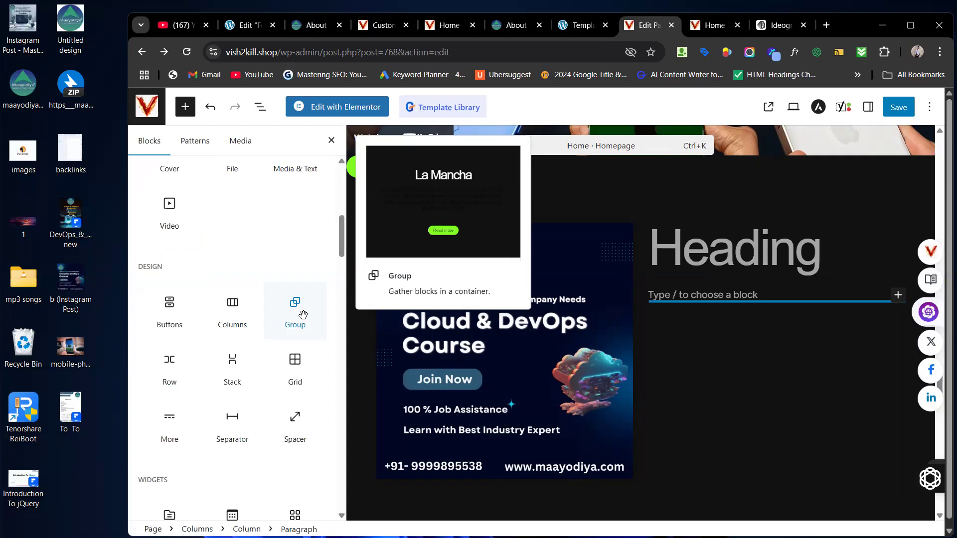
right_click(651, 198)
click(612, 199)
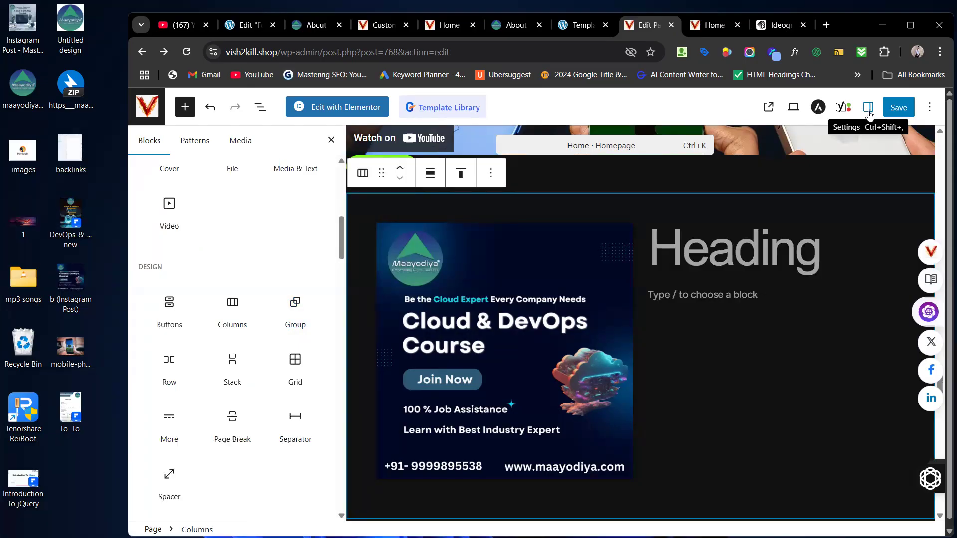
Step: In List View, expand the Columns block and both columns, then open the Columns options menu
click(261, 109)
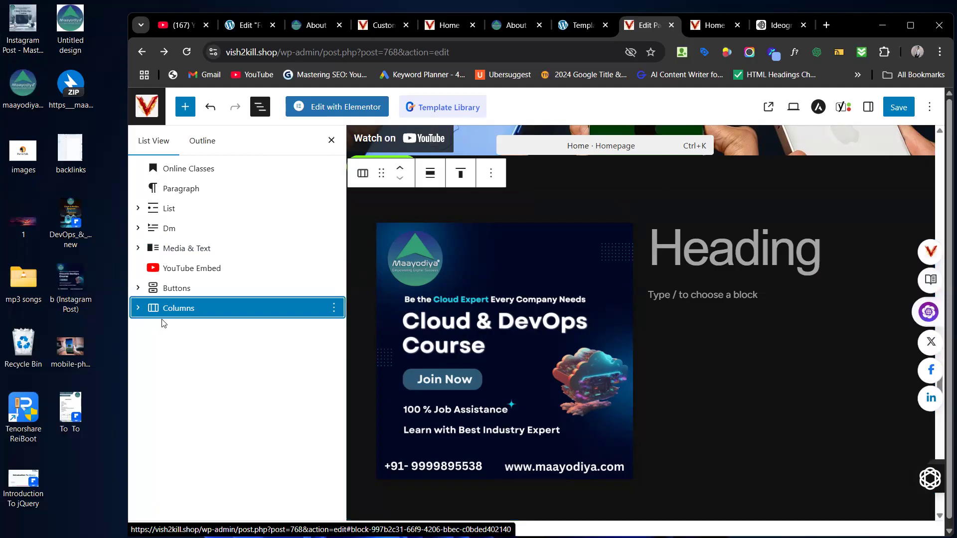
click(139, 312)
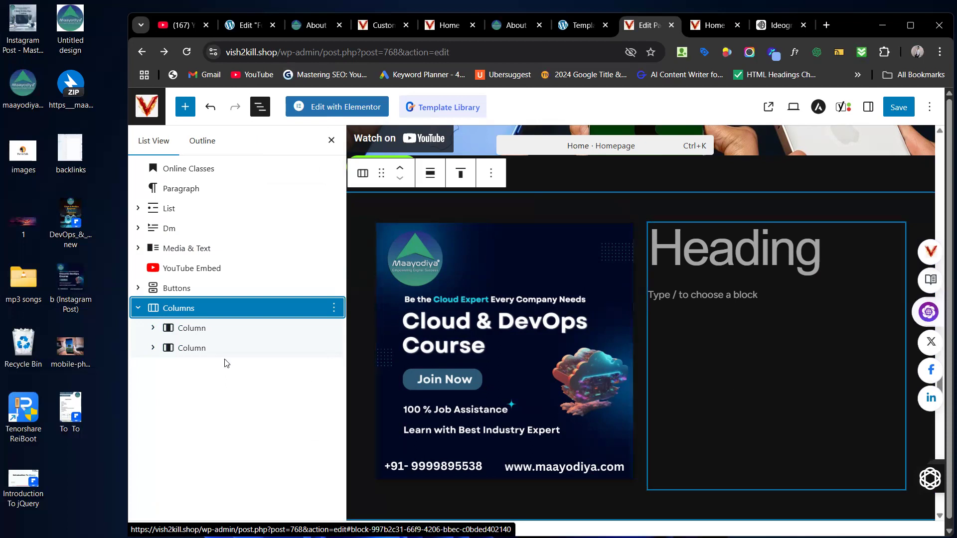
click(152, 330)
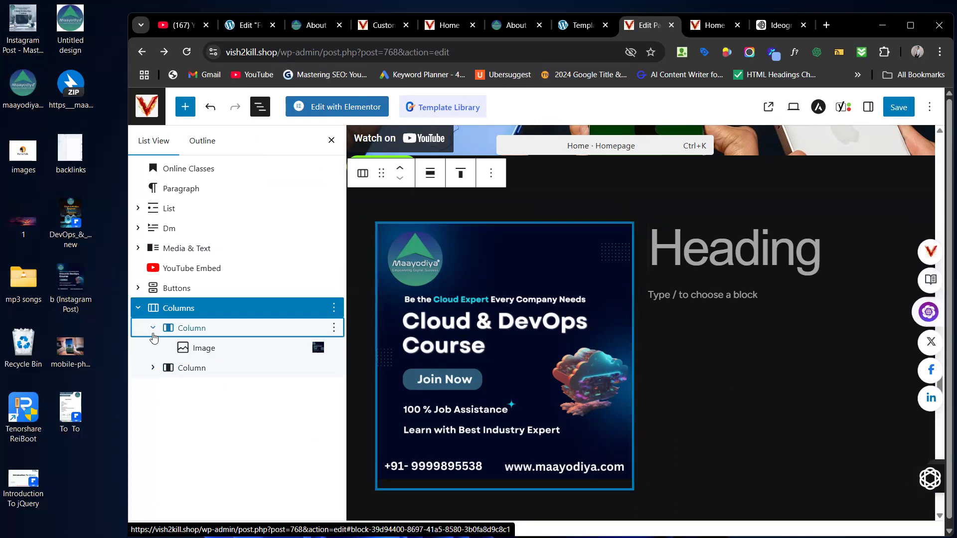
click(153, 369)
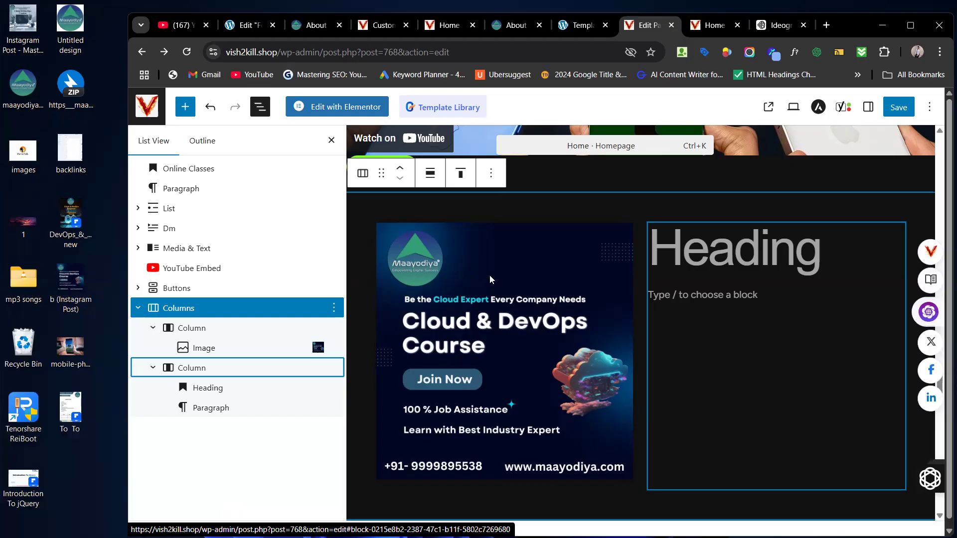
click(333, 306)
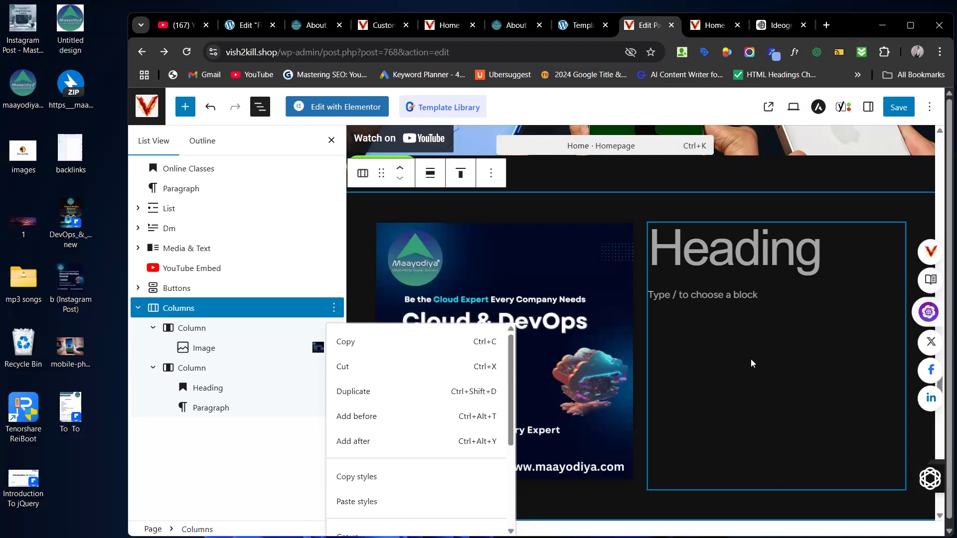
click(516, 27)
mouse_move(612, 163)
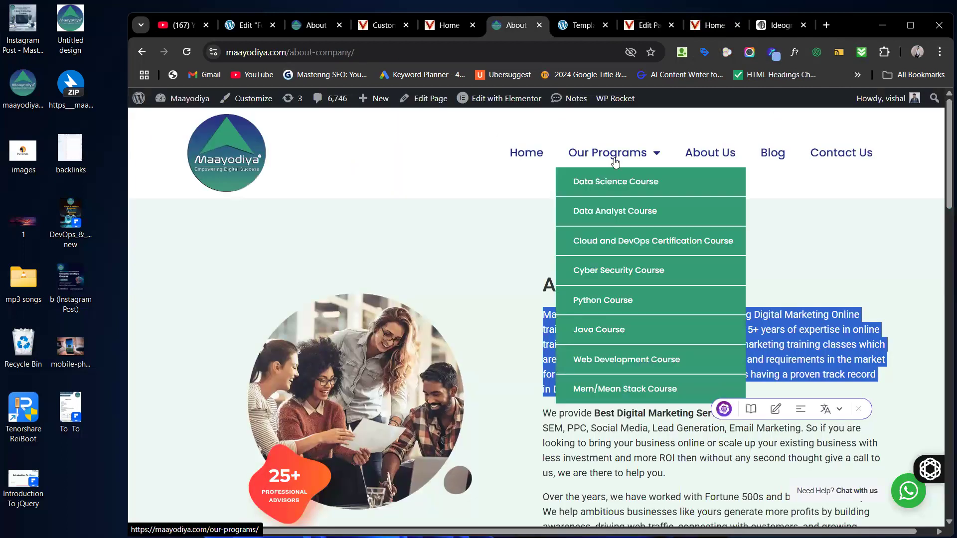
click(611, 172)
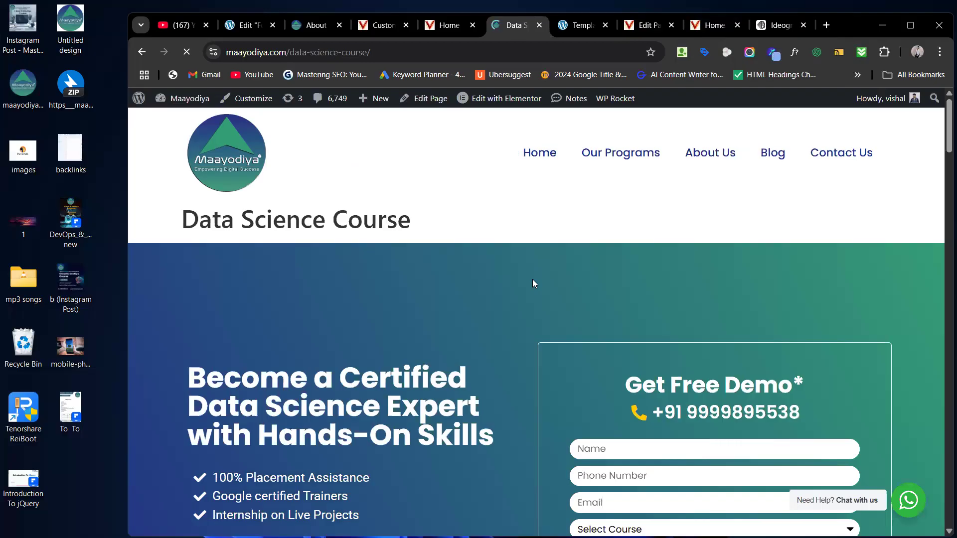
scroll(533, 279, down, 2)
scroll(533, 279, up, 1)
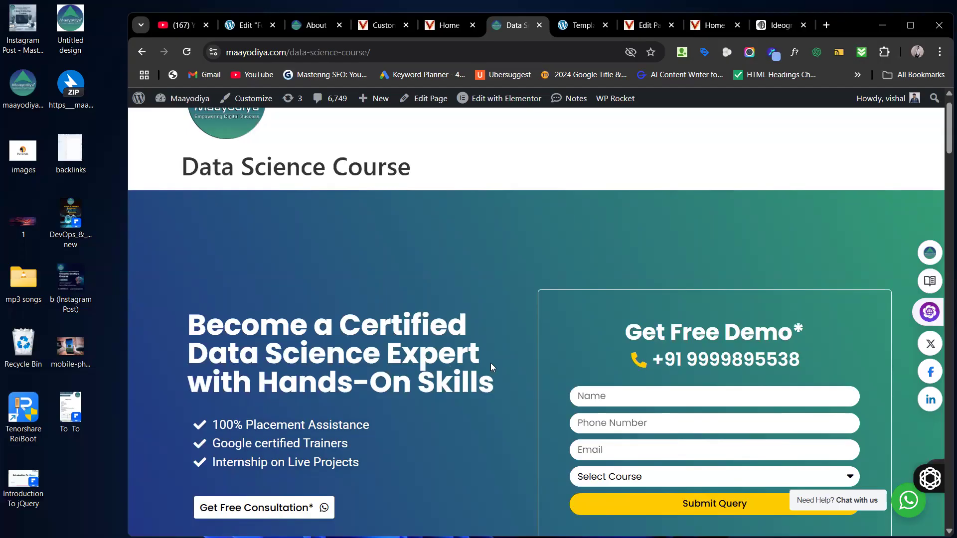
scroll(479, 354, up, 2)
mouse_move(616, 155)
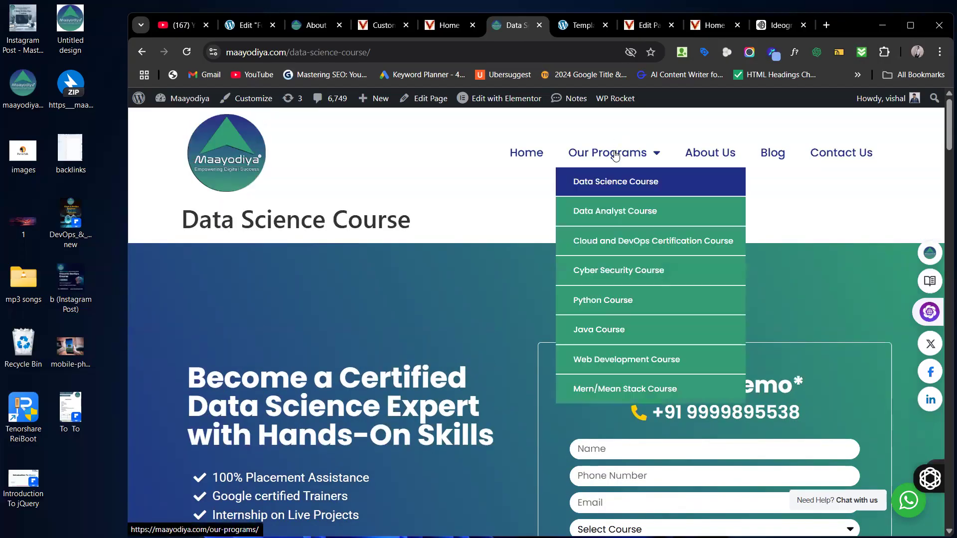
click(630, 213)
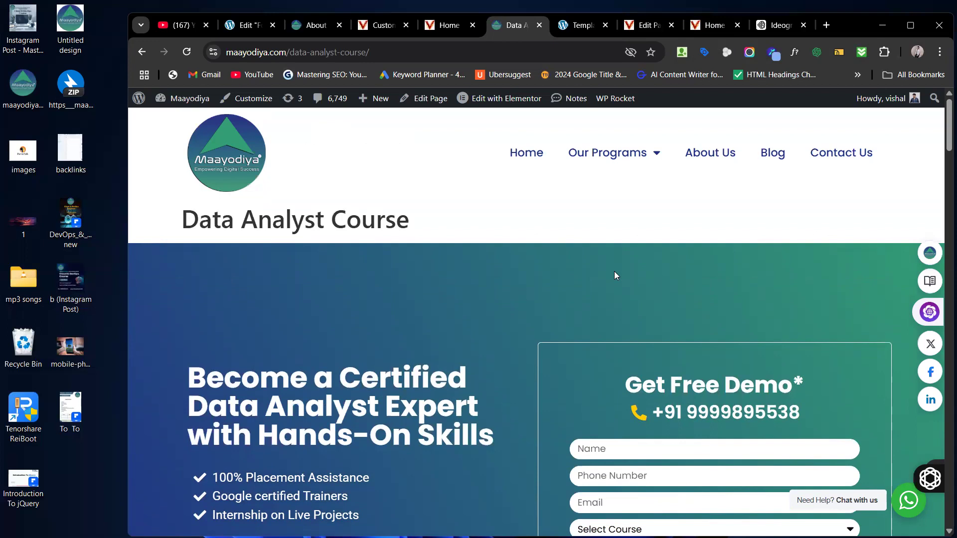
click(458, 32)
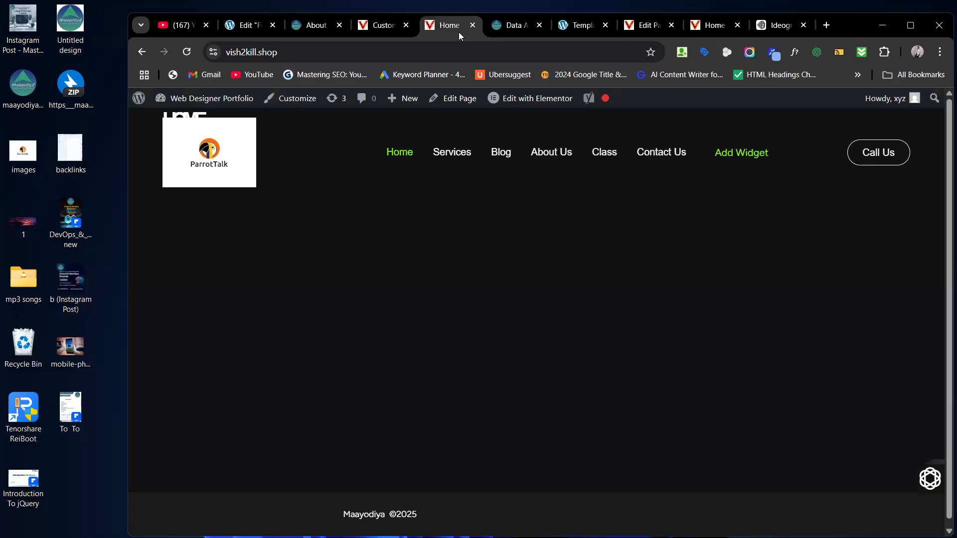
click(370, 26)
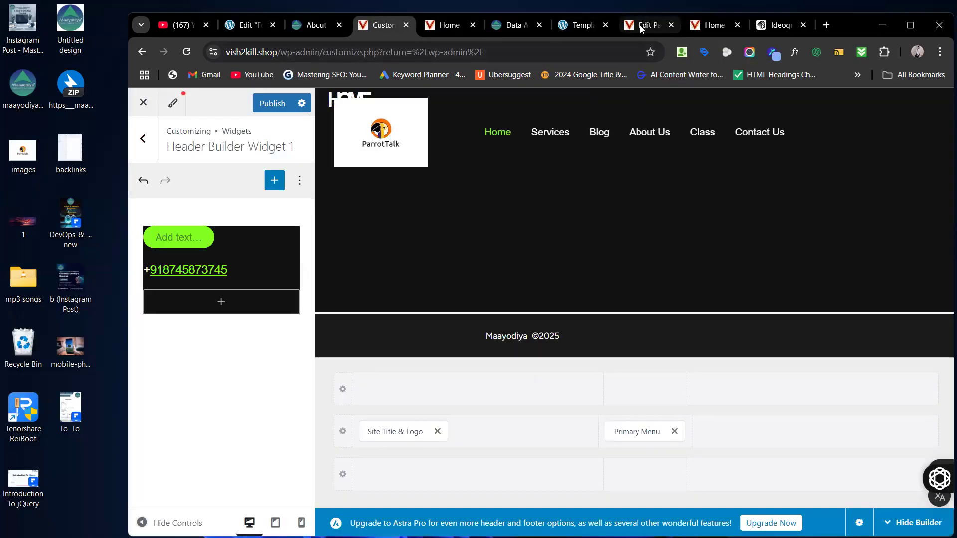
click(643, 25)
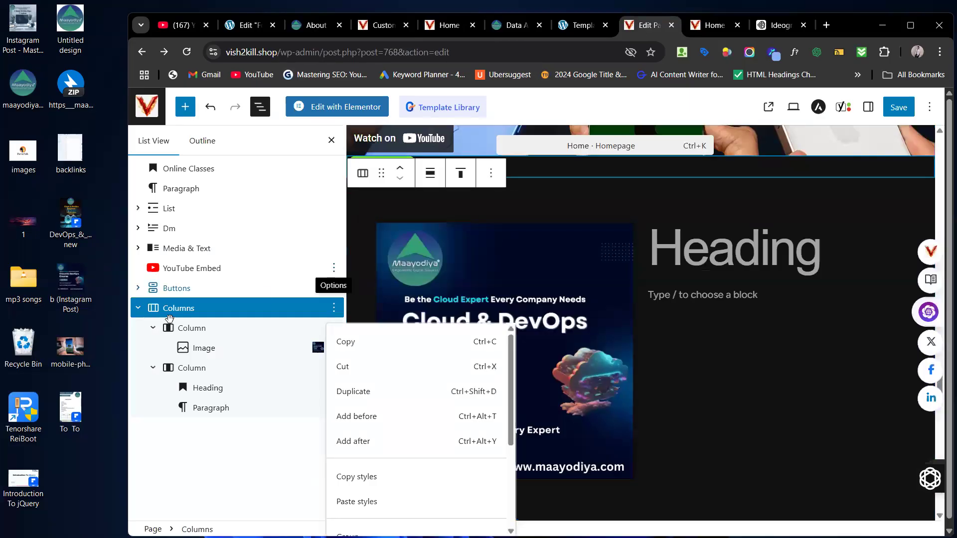
Step: Drag a Row block from the inserter's Design section below the columns
drag(165, 308, 164, 337)
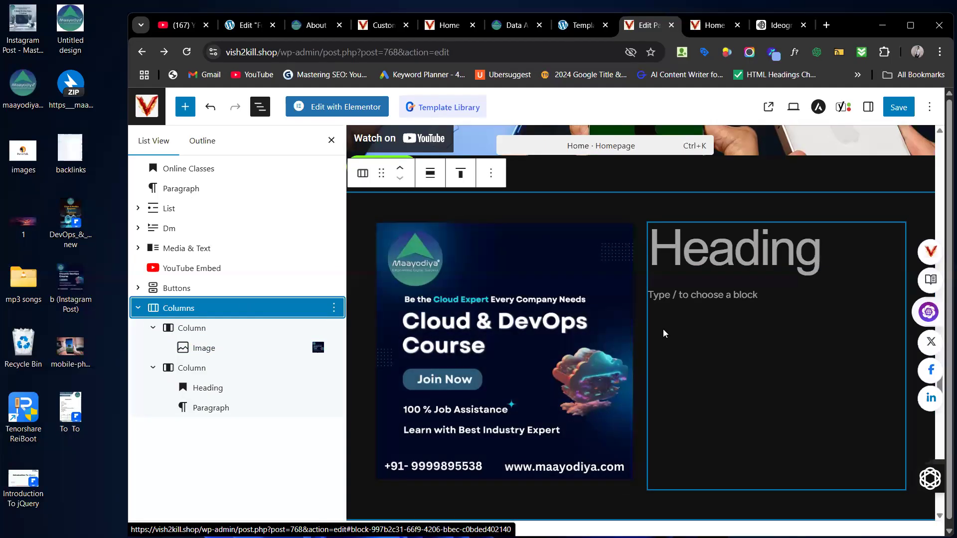
scroll(664, 333, down, 5)
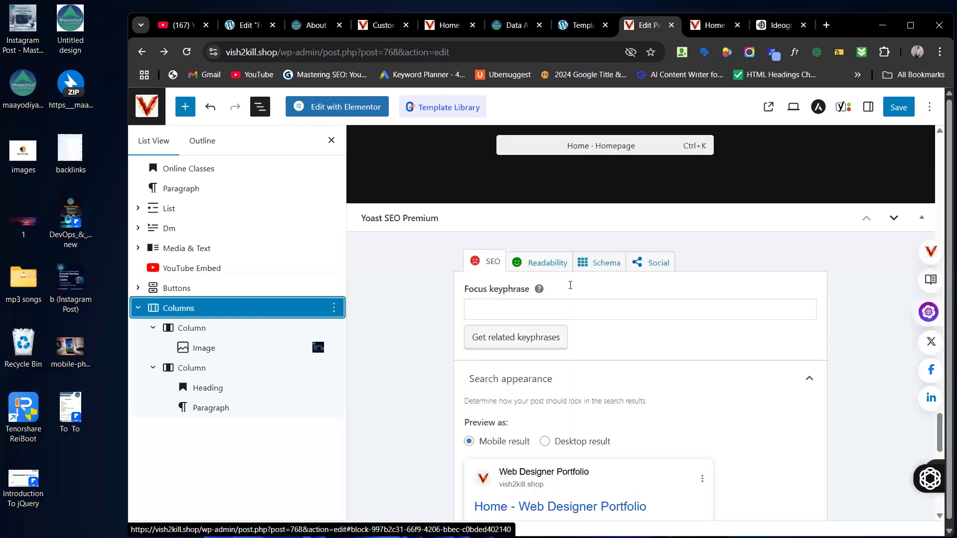
click(194, 112)
scroll(259, 327, down, 5)
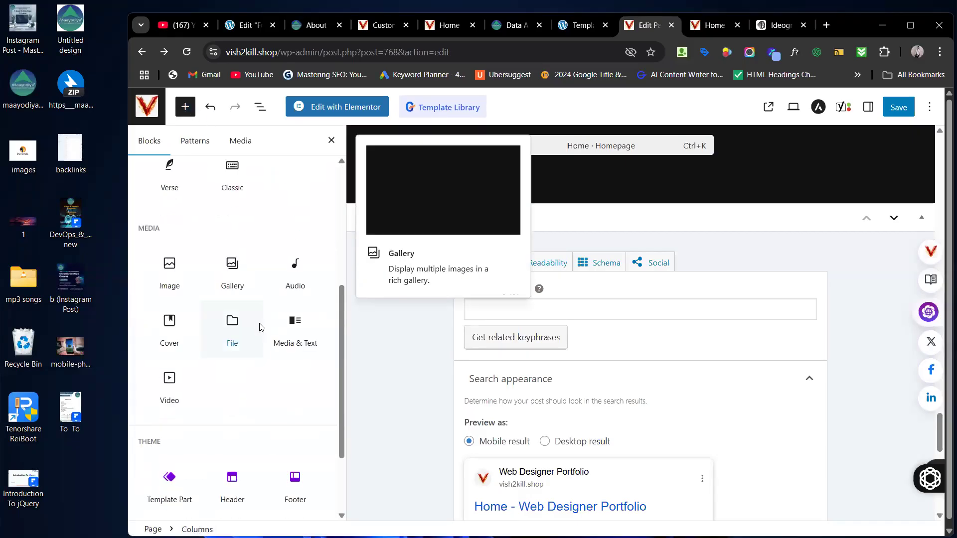
scroll(259, 327, down, 4)
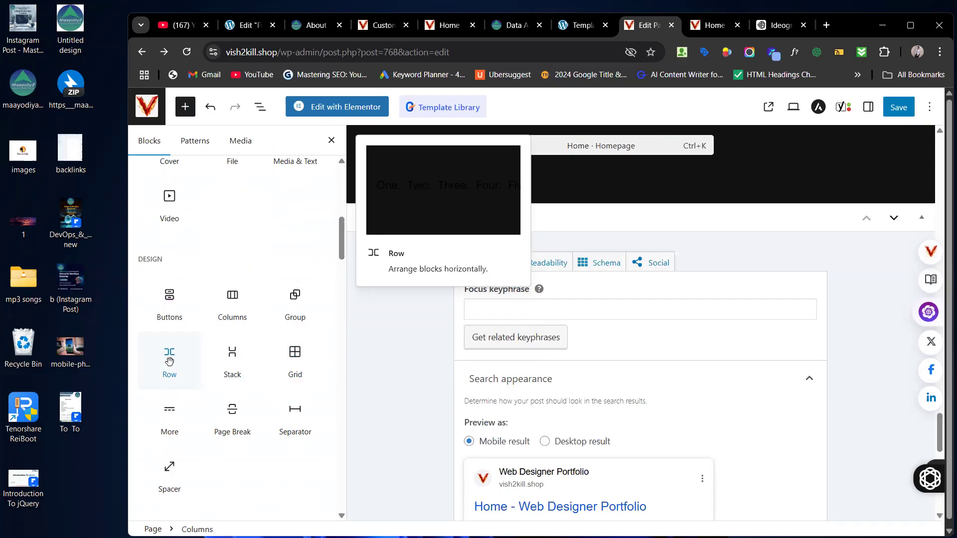
drag(167, 358, 636, 170)
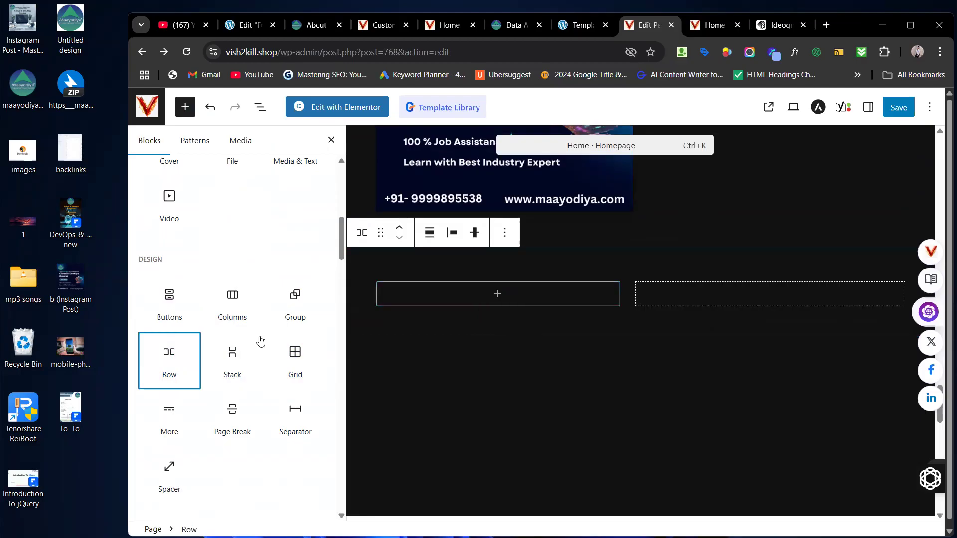
Step: Add a Grid block beneath the new Row block and show its settings
mouse_move(241, 353)
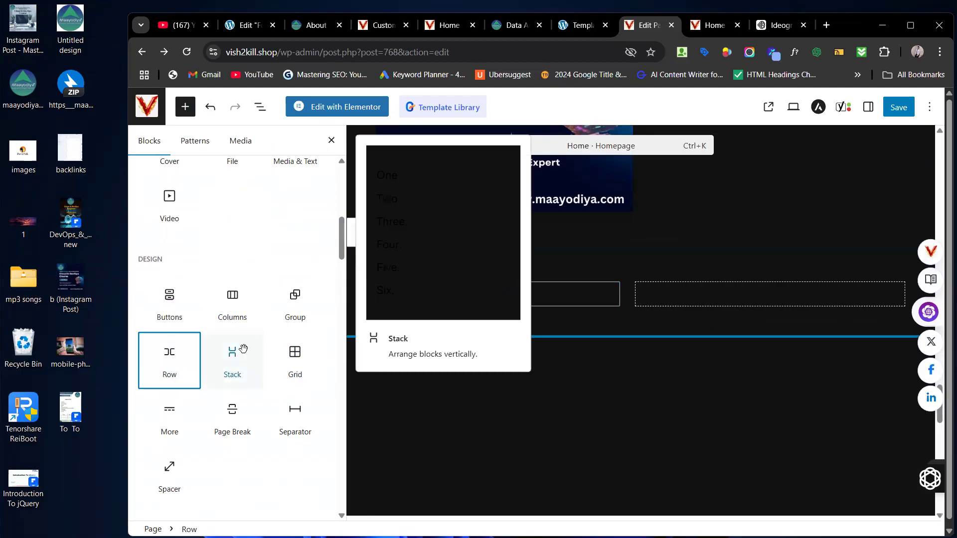
drag(491, 373, 519, 357)
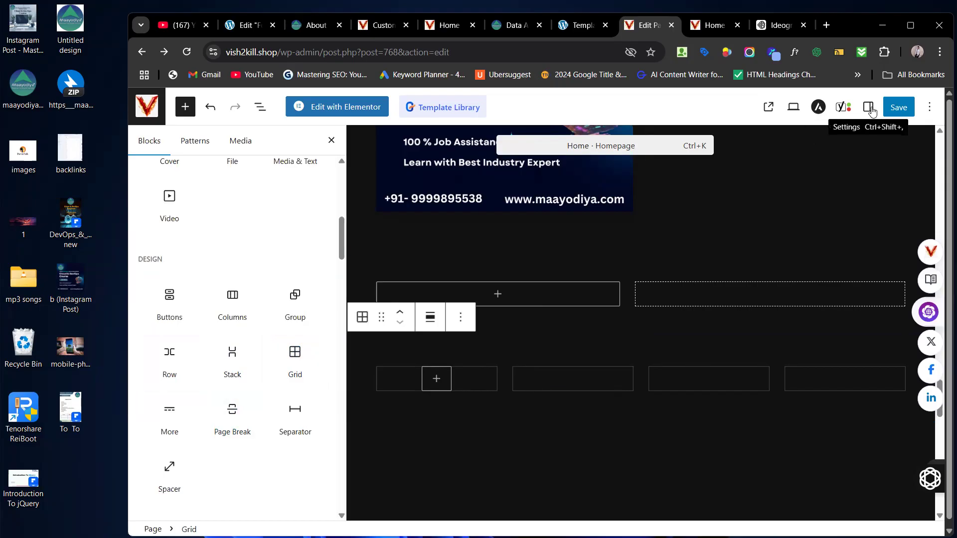
click(869, 107)
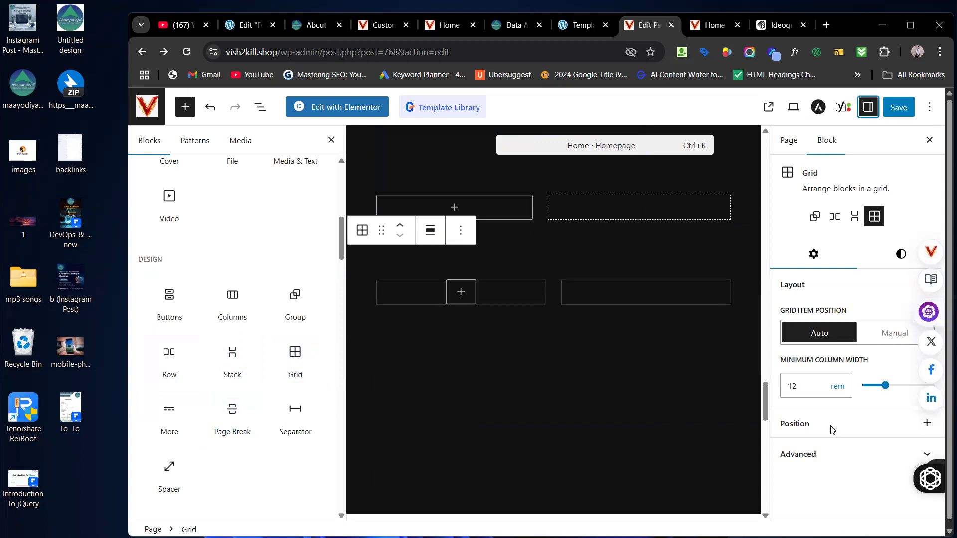
Step: Set the Grid block's item position to Manual with 12 columns, then hide the sidebar
click(884, 334)
click(876, 385)
drag(922, 392, 915, 391)
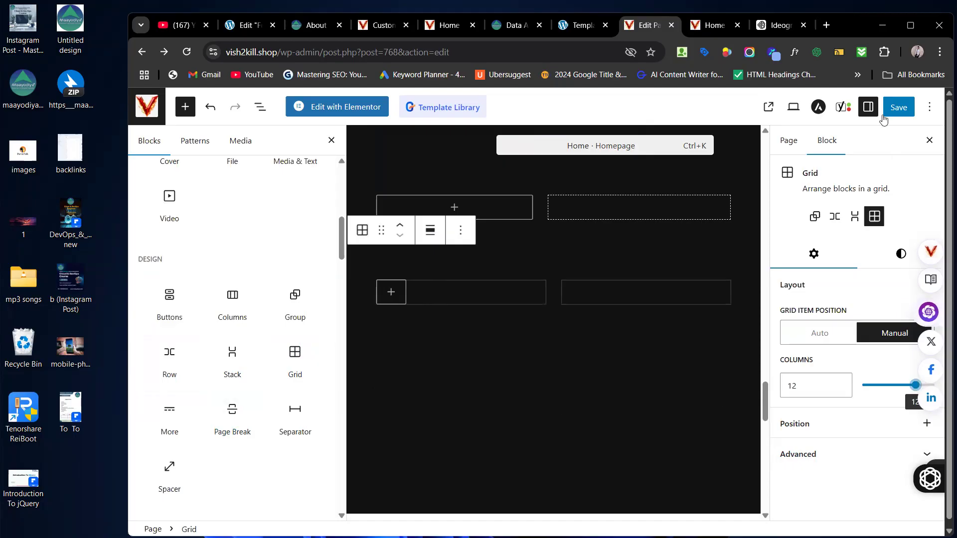
click(869, 107)
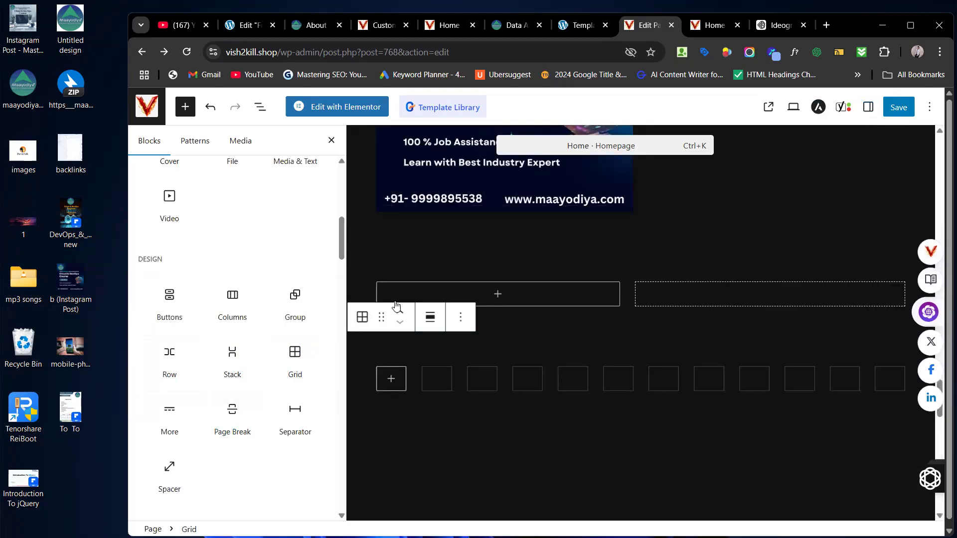
scroll(215, 351, down, 1)
scroll(214, 344, down, 1)
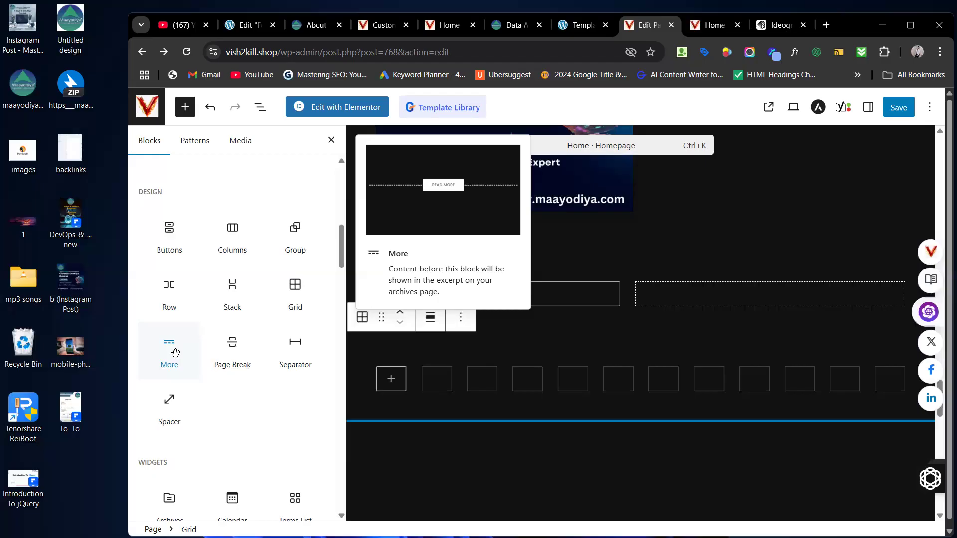
Step: Switch the 12-column Grid block to the Stack variation from the Settings sidebar
click(868, 111)
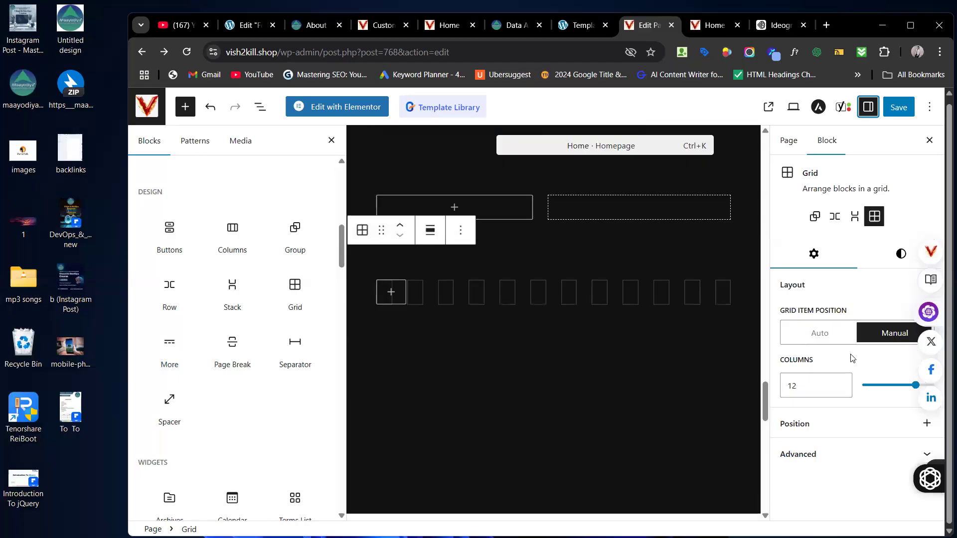
click(855, 218)
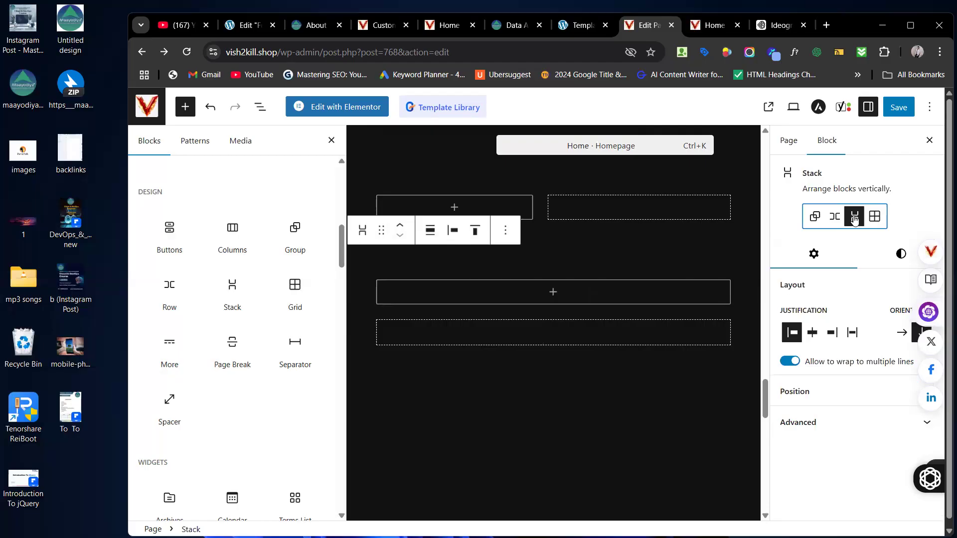